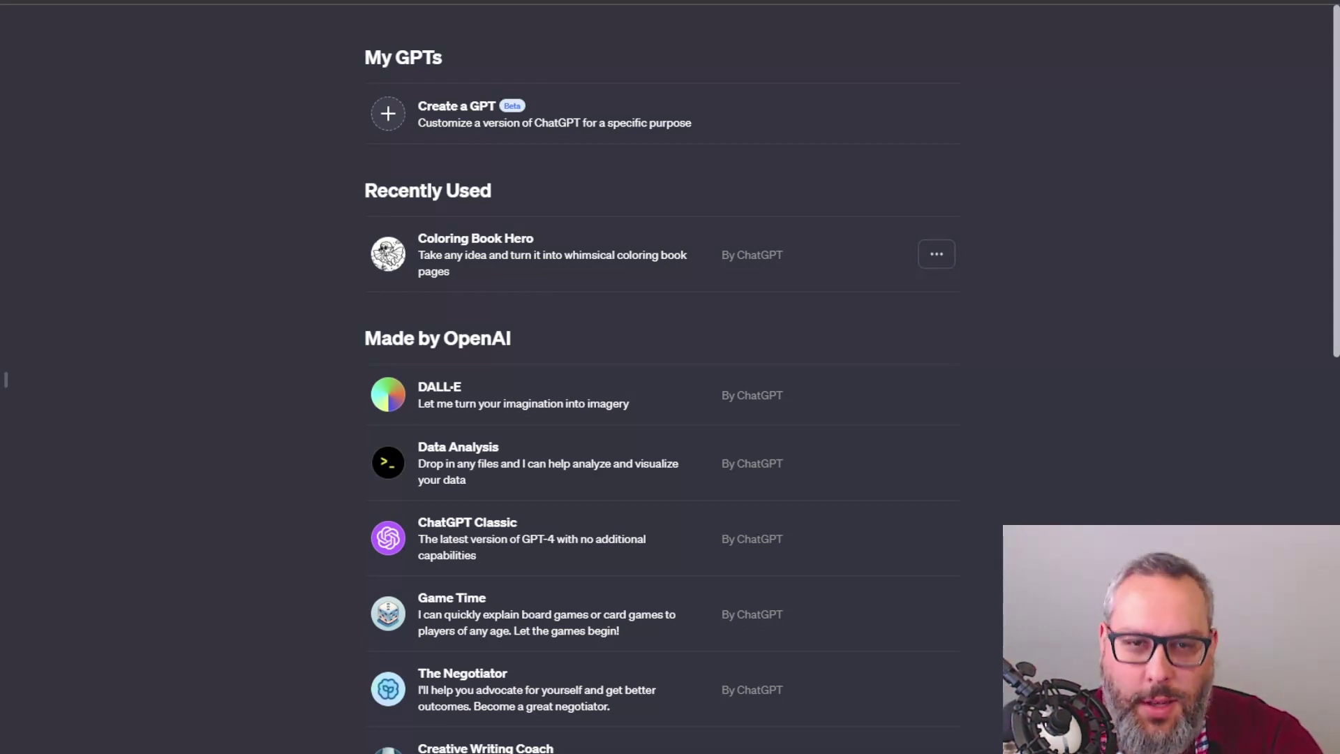
# Scroll through the page and look over the new GPT's Configure form
pyautogui.scroll(-3, 663, 377)
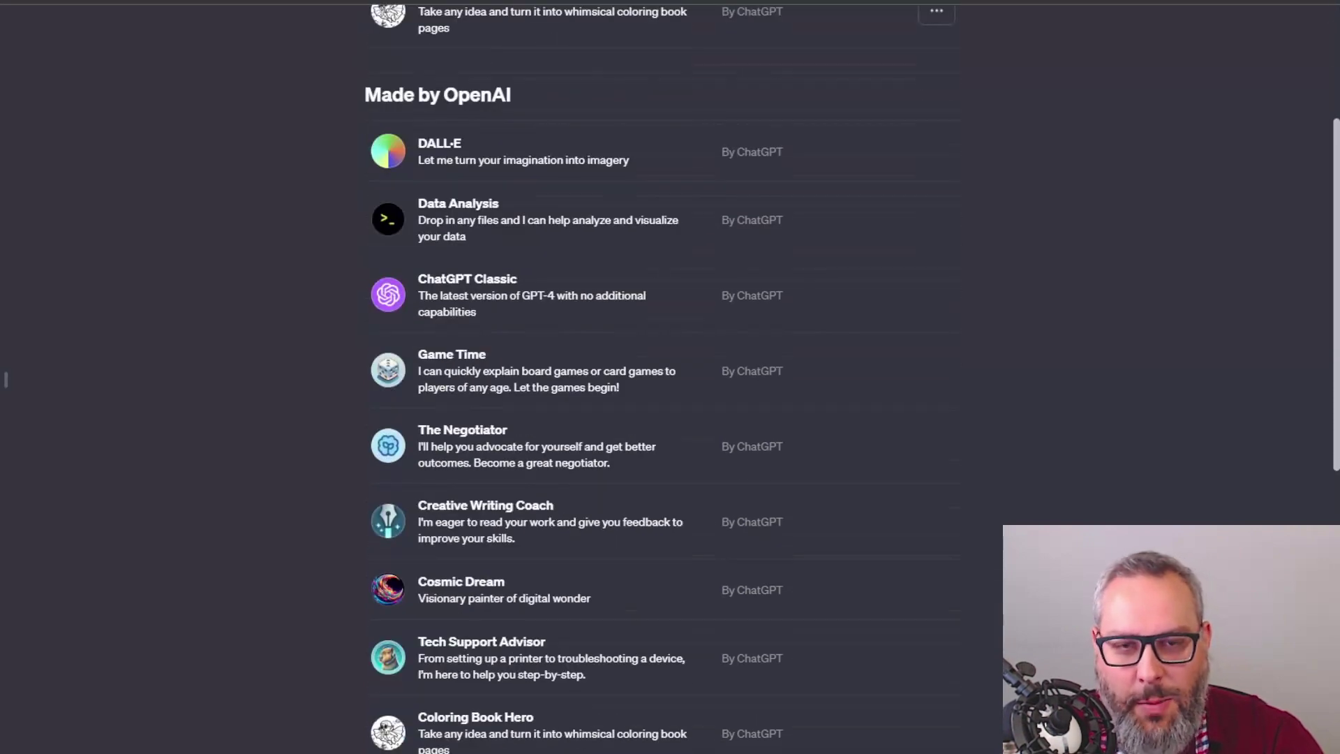
pyautogui.scroll(-2, 663, 377)
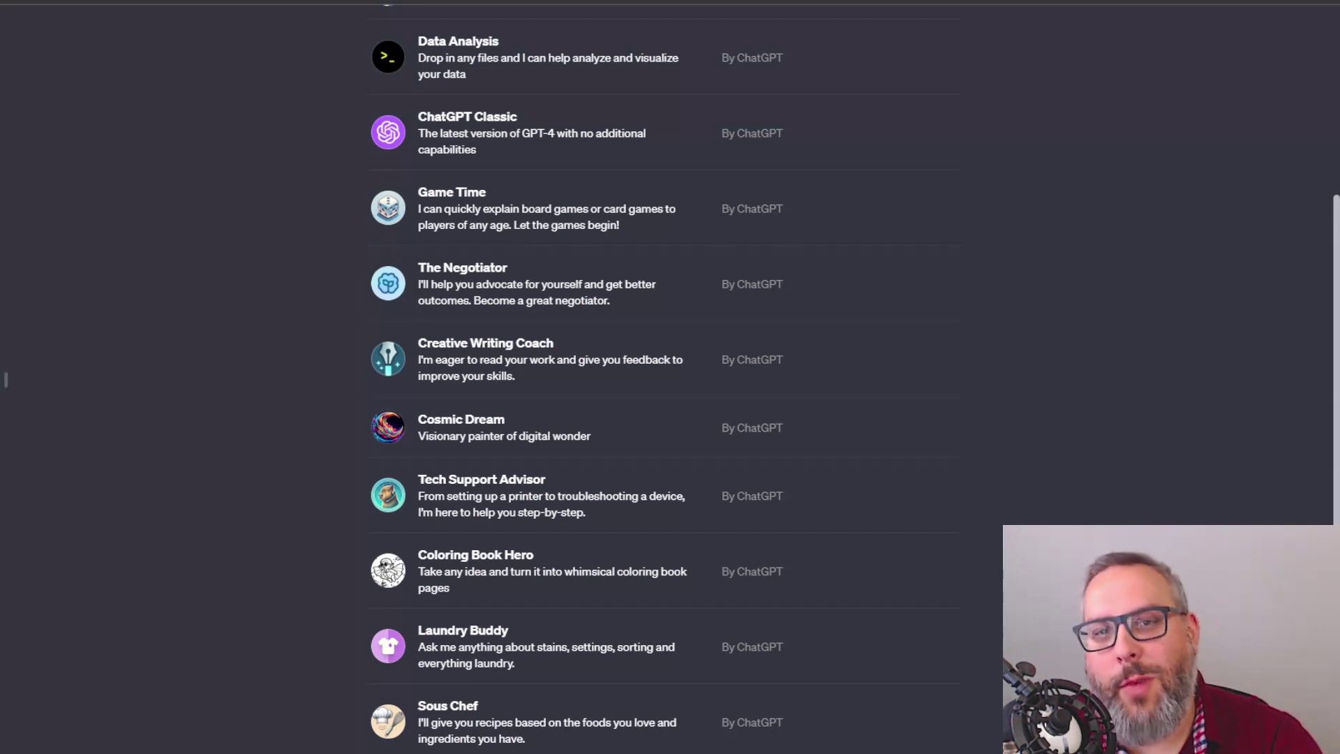
pyautogui.scroll(-6, 663, 377)
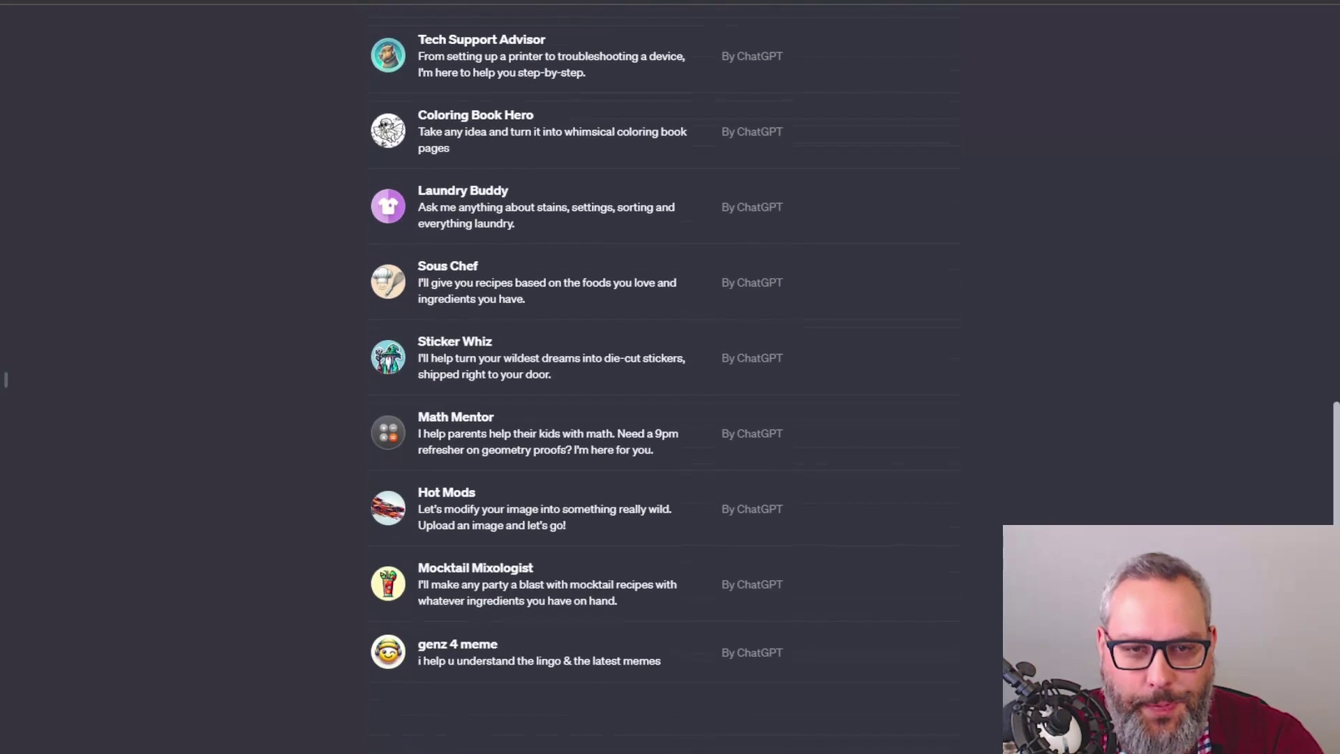
pyautogui.scroll(12, 663, 377)
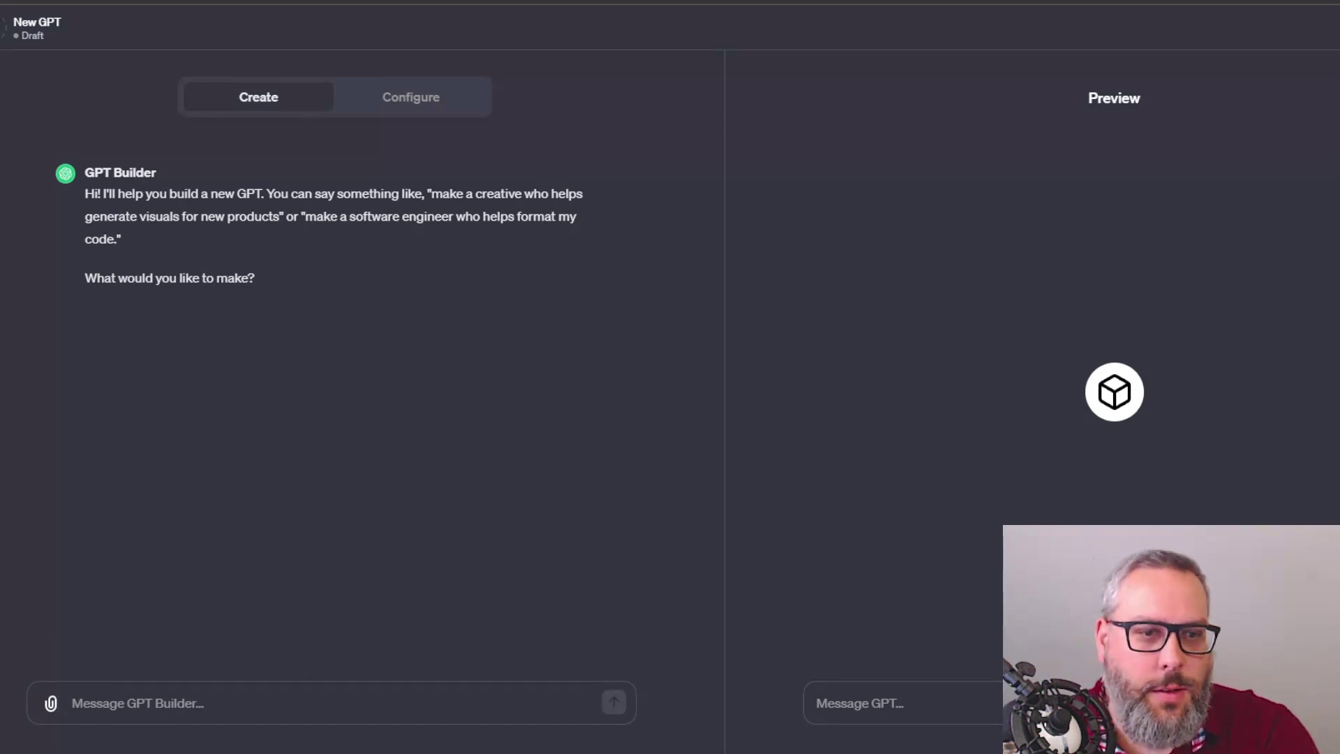
pyautogui.click(411, 98)
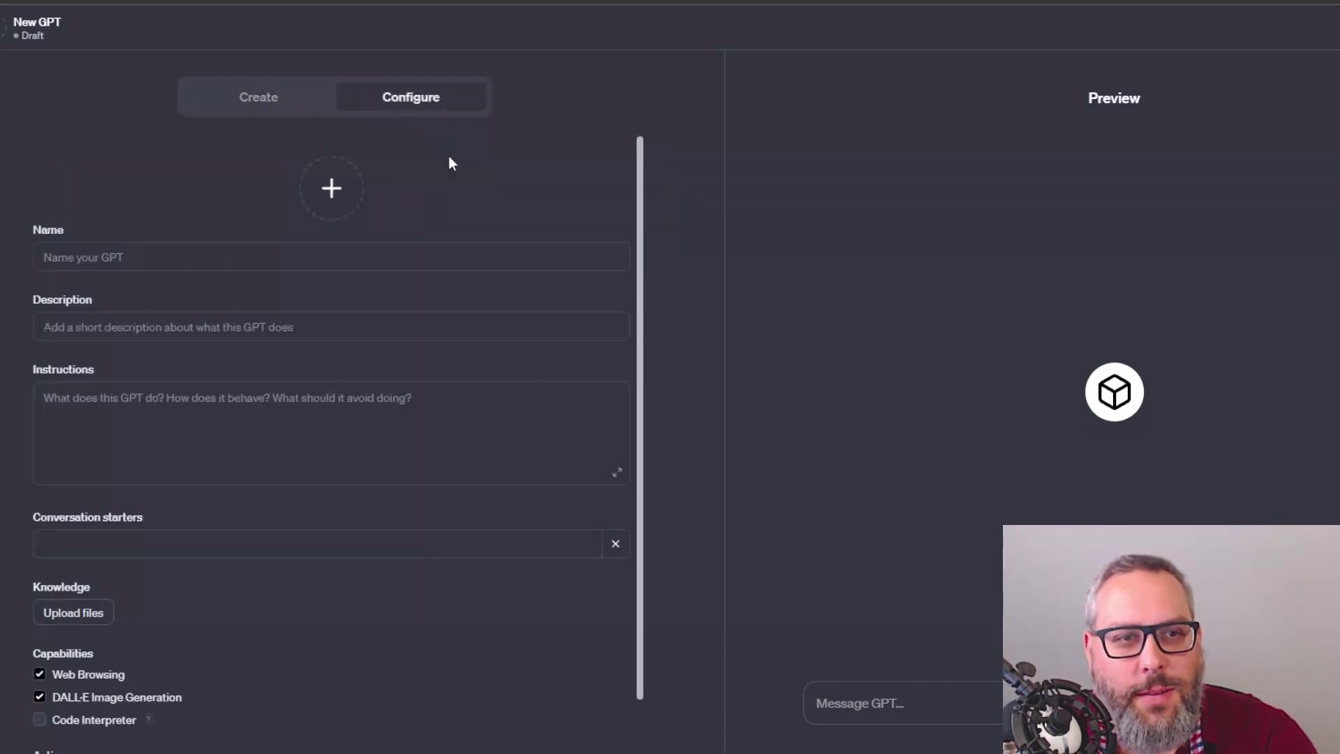
pyautogui.scroll(-1, 293, 466)
pyautogui.scroll(1, 131, 689)
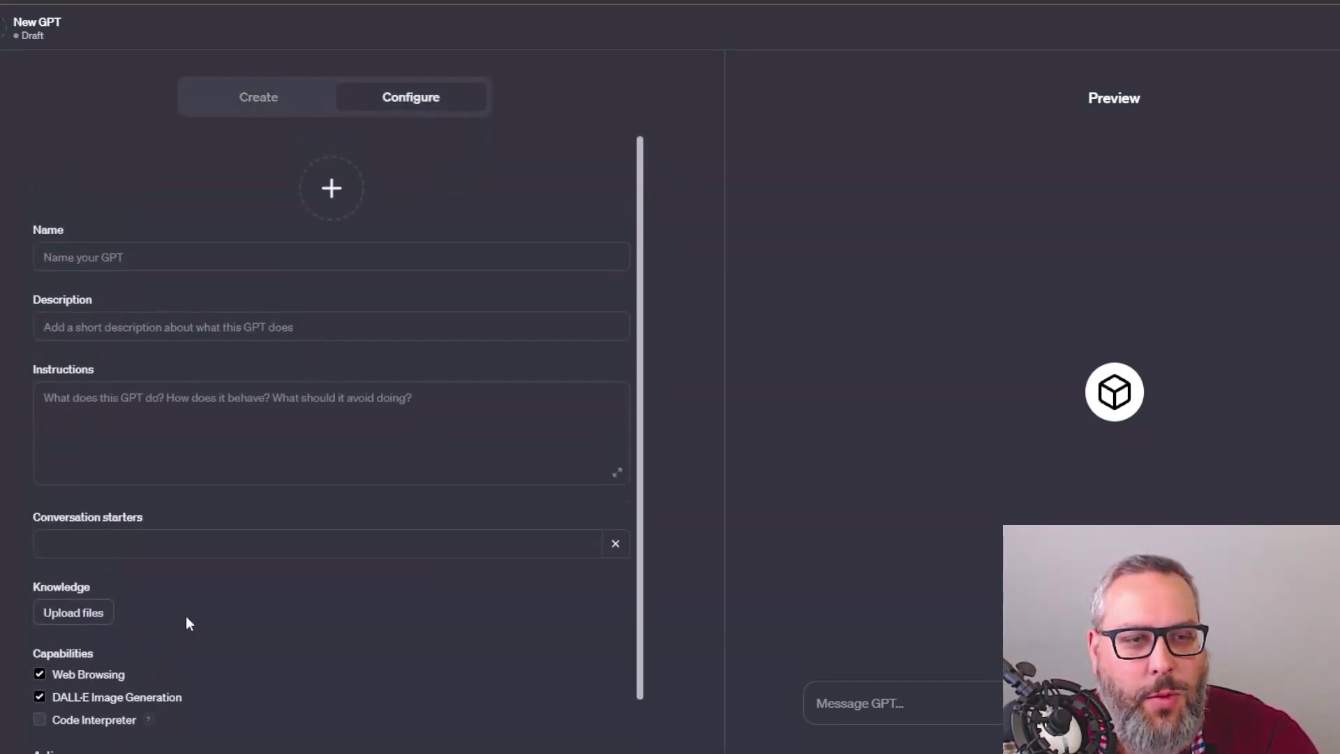
# Switch between Create and Configure once more, ending on the GPT Builder conversation
pyautogui.click(270, 95)
pyautogui.click(413, 91)
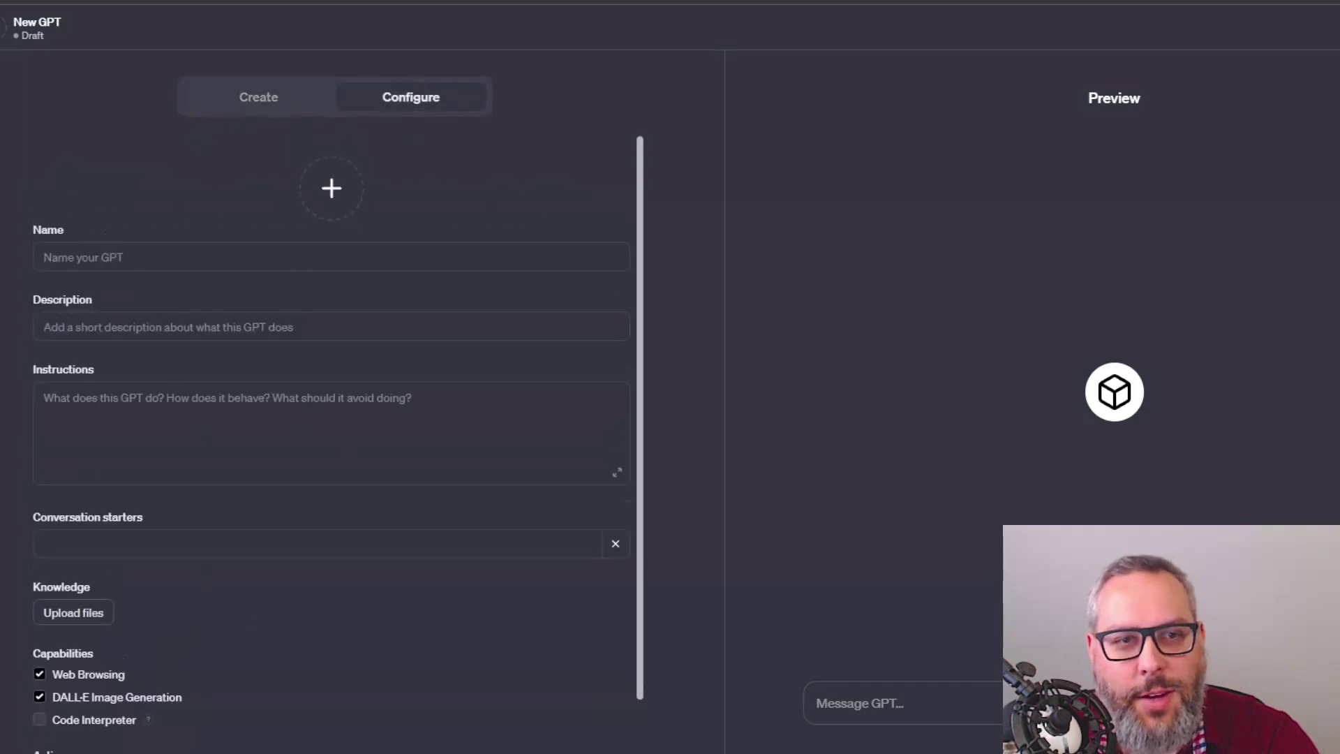
pyautogui.scroll(-1, 282, 618)
pyautogui.scroll(1, 282, 500)
pyautogui.click(257, 101)
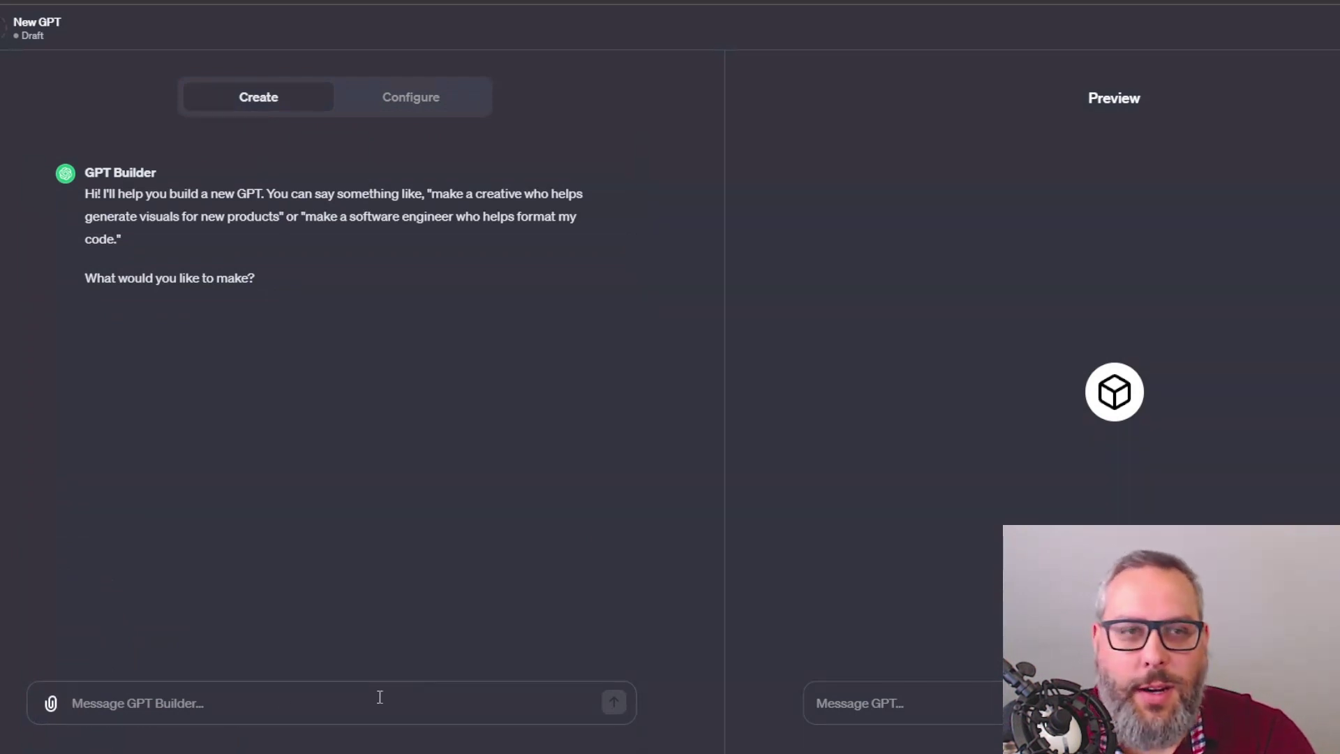
# Draft 'Hey buddy! You are going to be a tool that's used for novelists to engage in worldbuilding…'
pyautogui.write('Hey buddy, ')
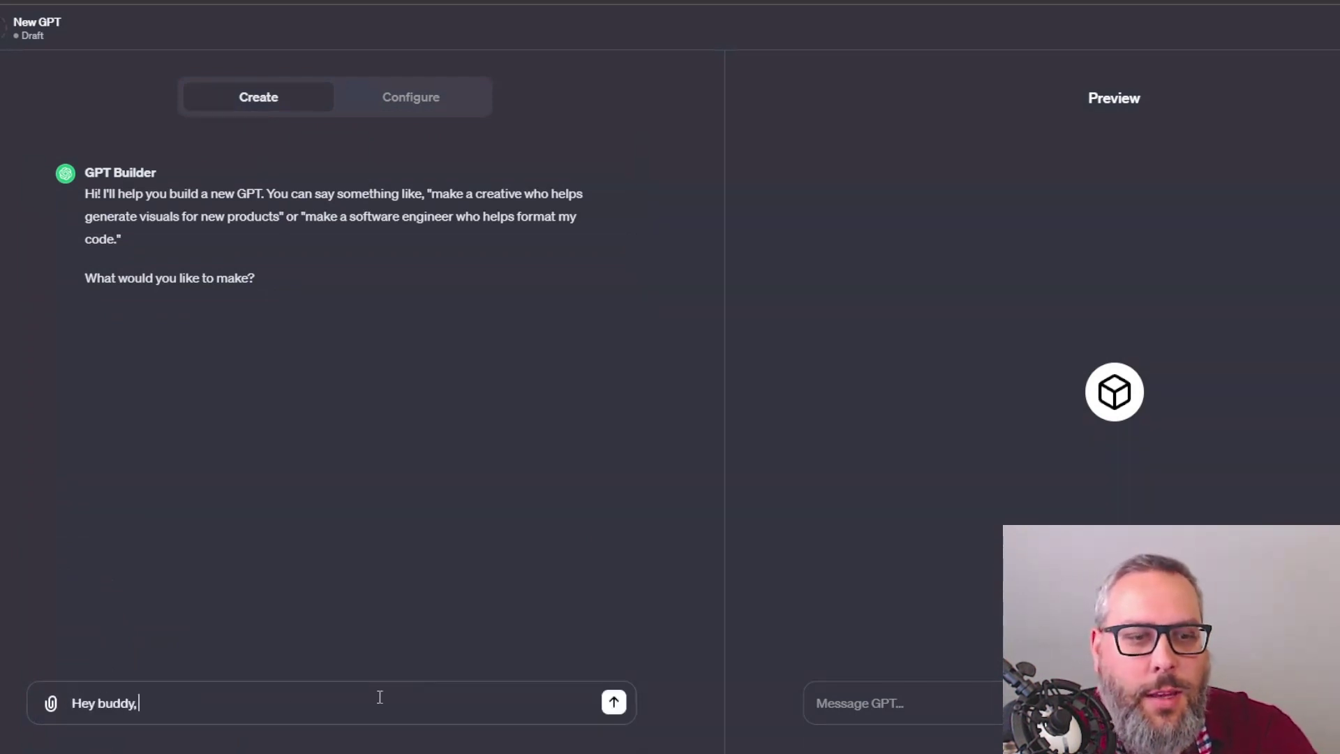
pyautogui.write('I need some')
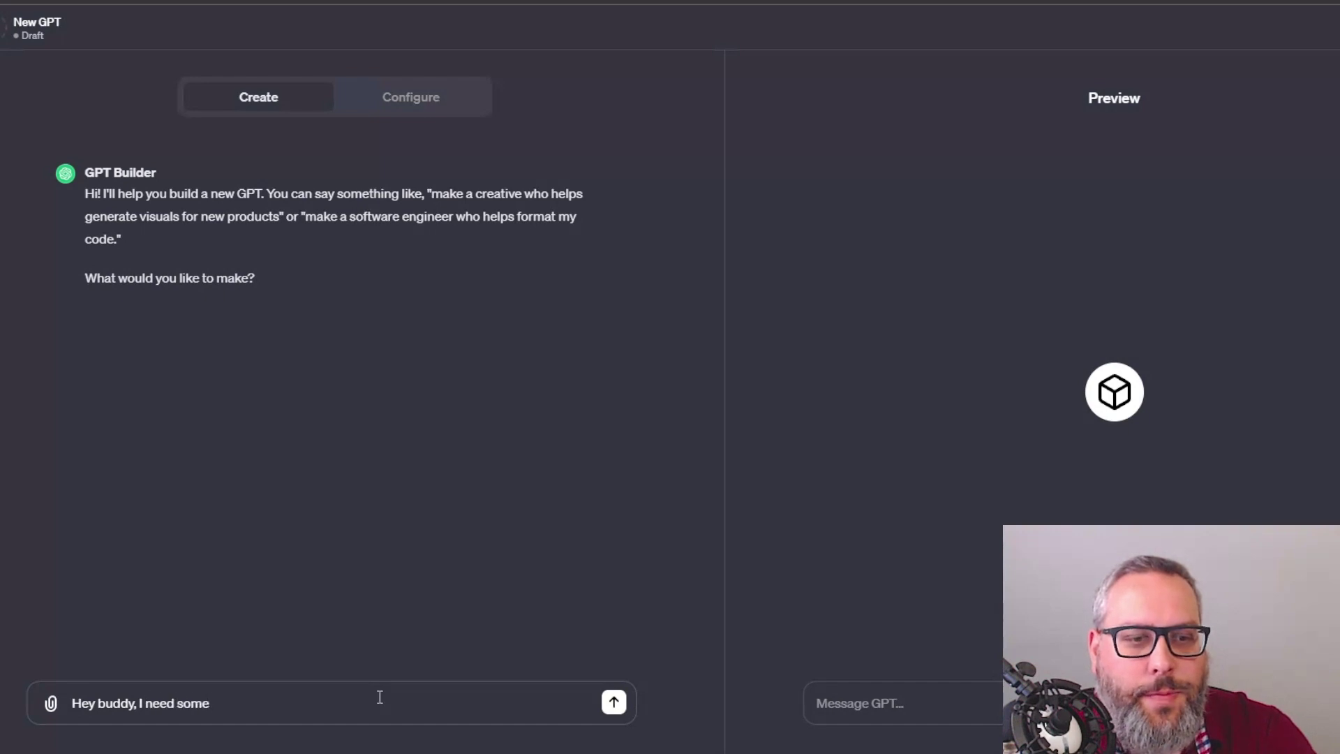
pyautogui.hotkey('ctrl', 'BackSpace')
pyautogui.hotkey('ctrl', 'BackSpace')
pyautogui.hotkey('ctrl', 'BackSpace')
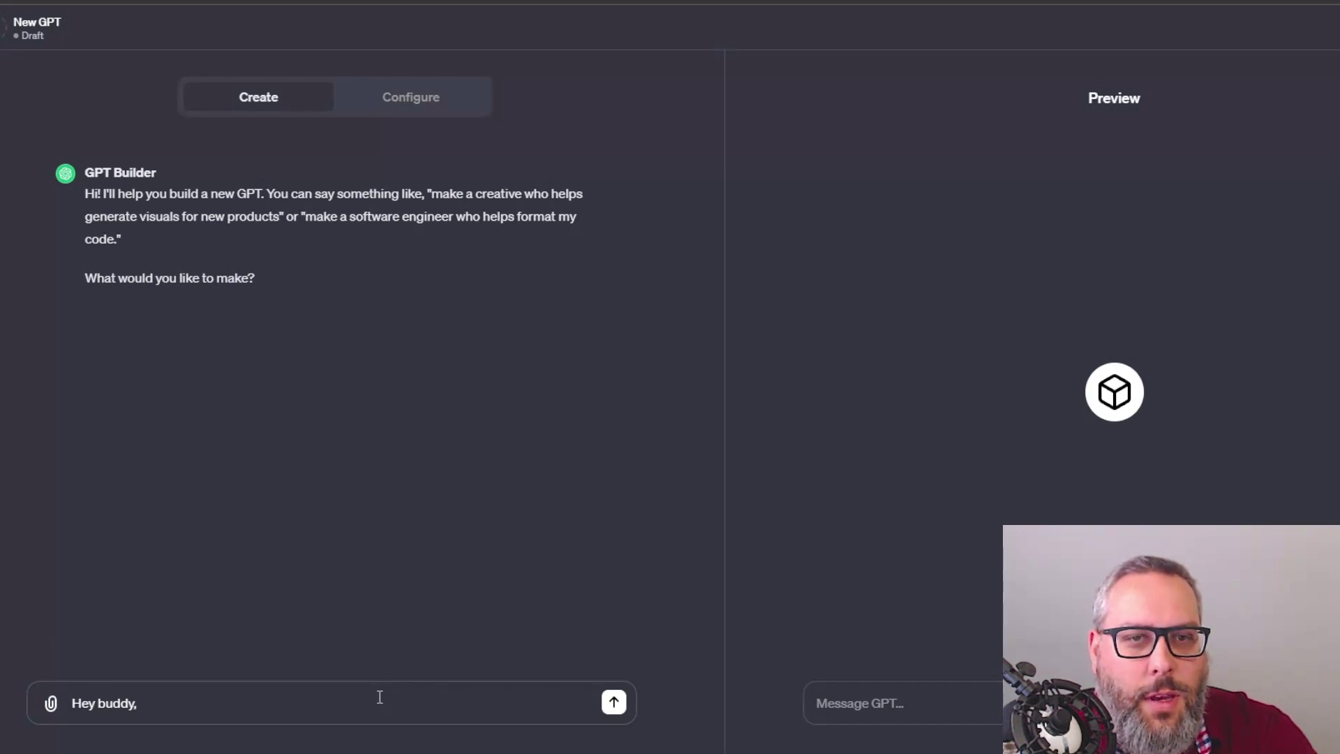
pyautogui.write('you are going to be a tool')
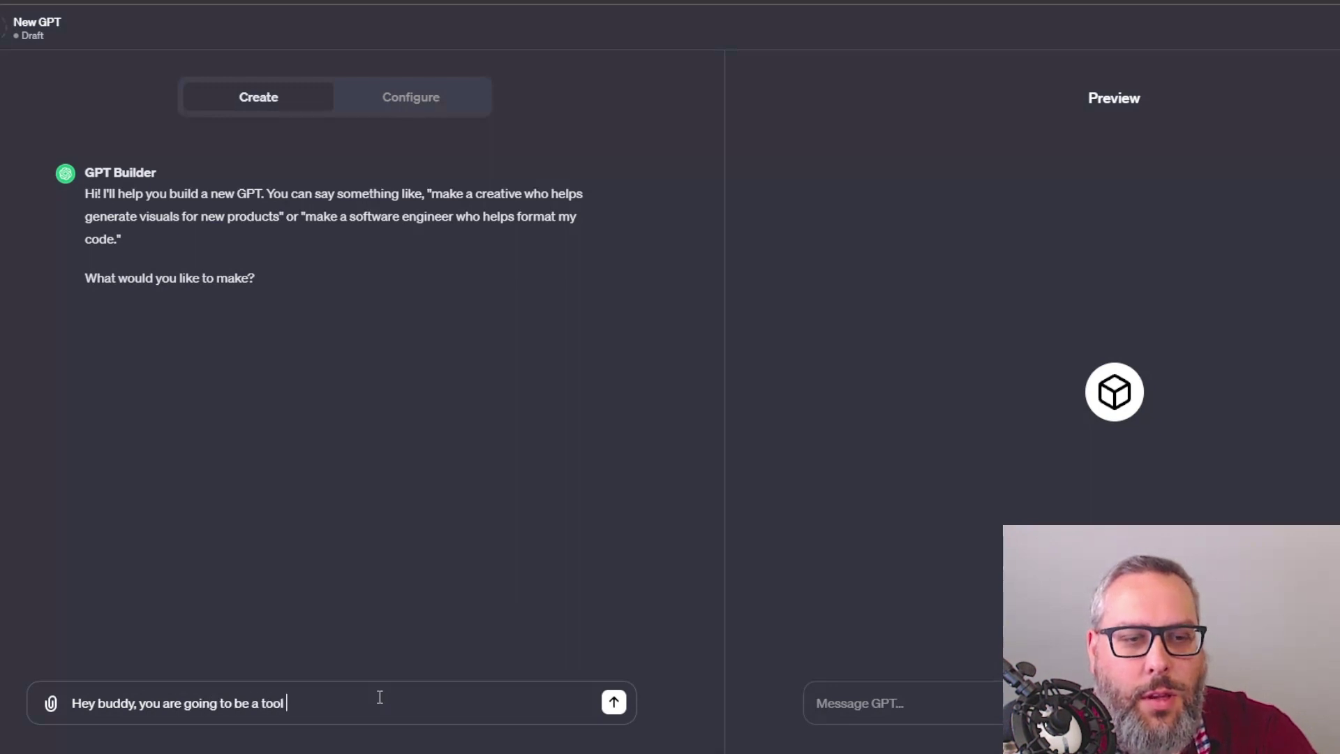
pyautogui.click(139, 703)
pyautogui.press('BackSpace')
pyautogui.write('!')
pyautogui.press('Delete')
pyautogui.write('You')
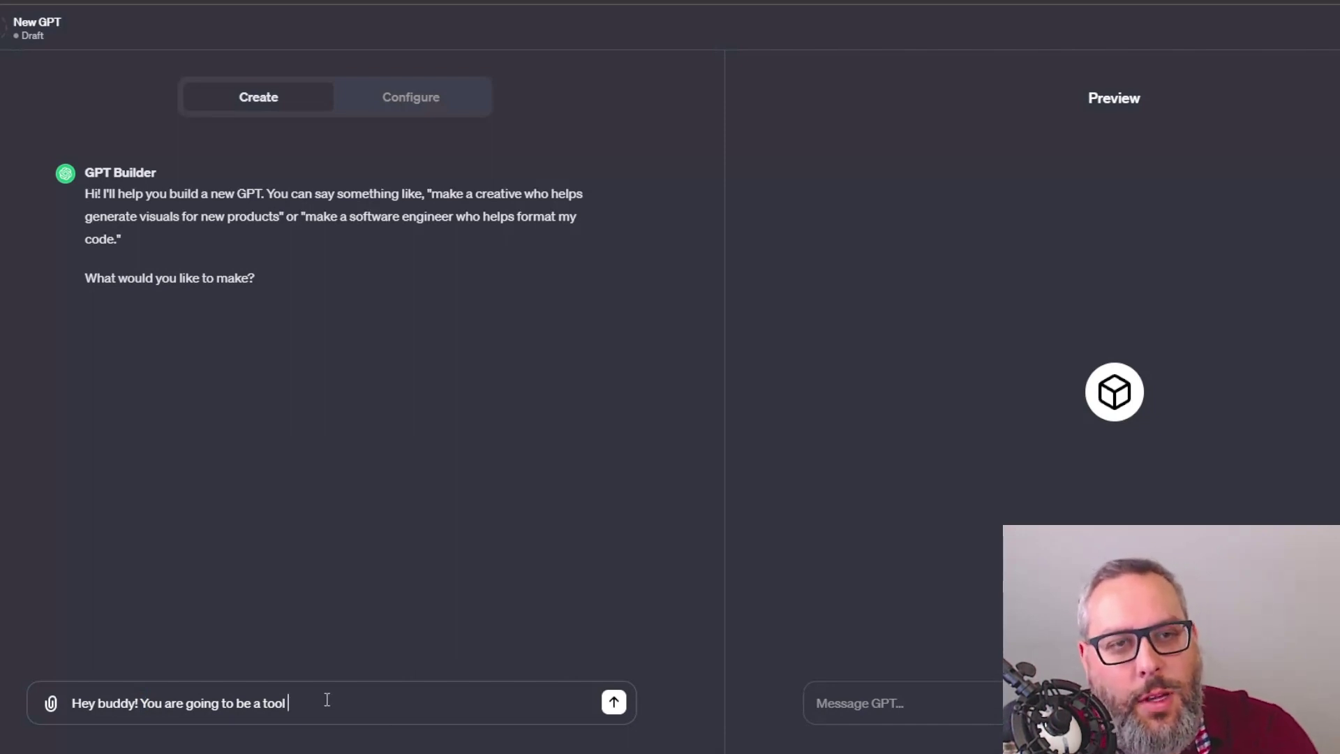
pyautogui.write(" are going to be a tool that's used for novel")
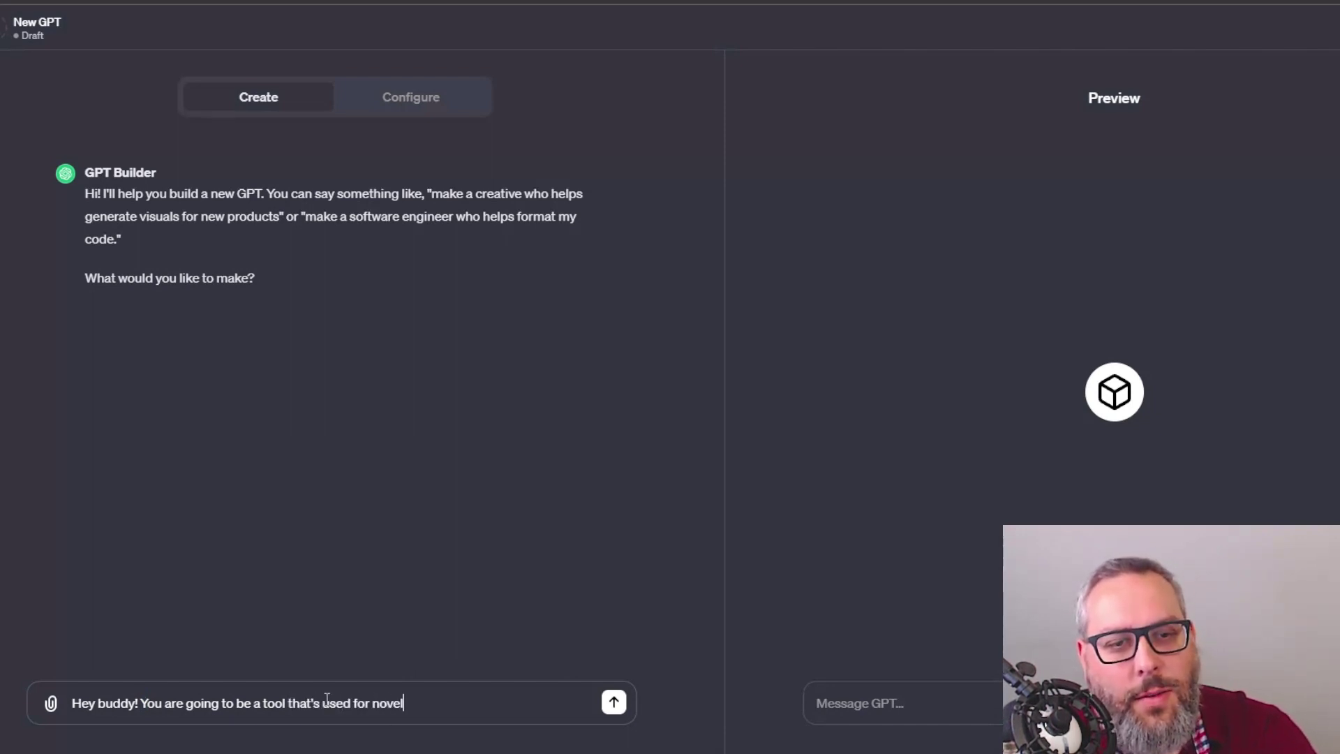
pyautogui.write('ists to')
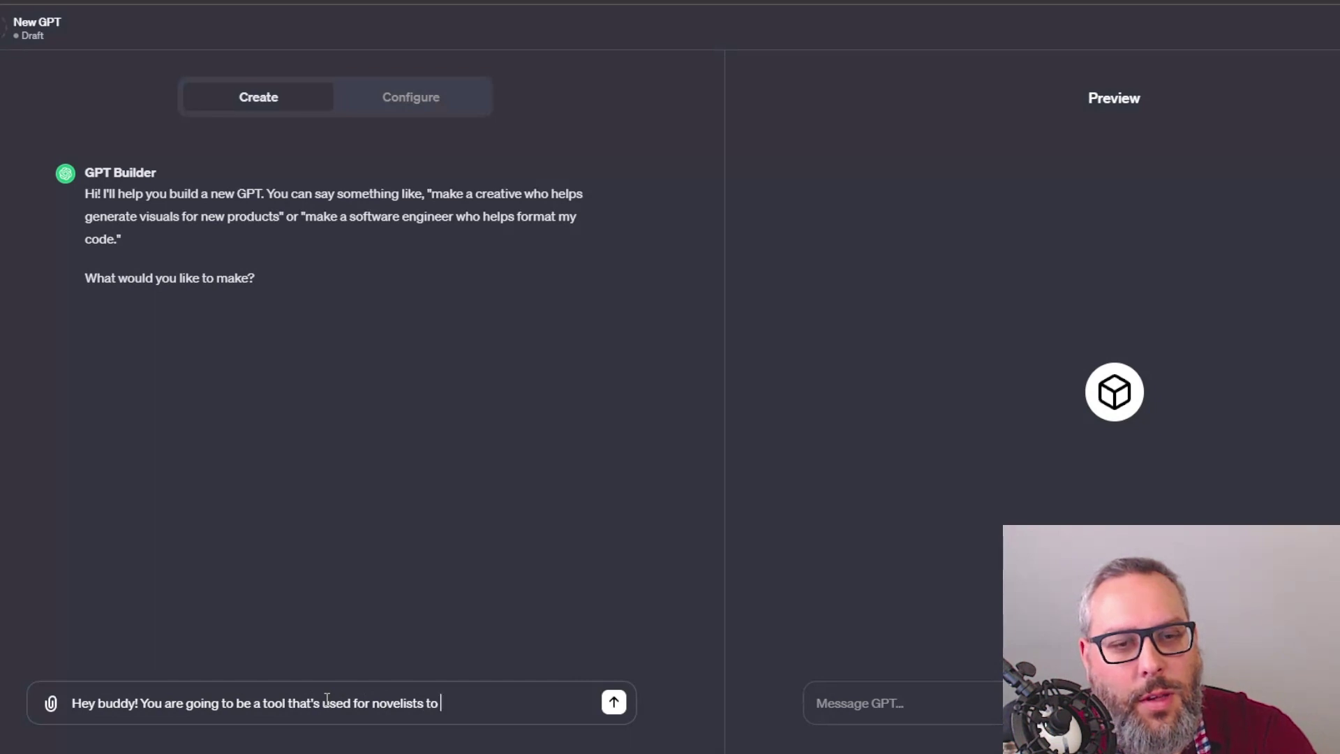
pyautogui.write(' engage in wo')
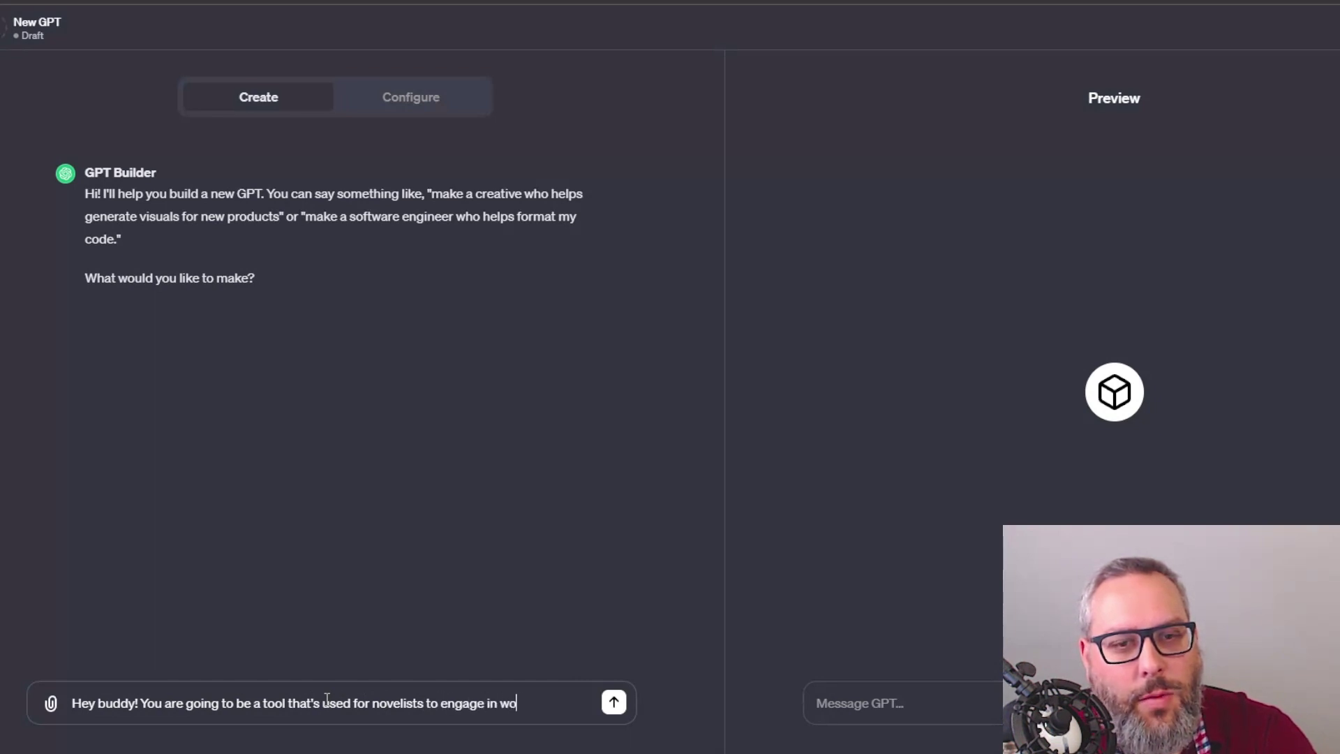
pyautogui.write('rldbuilding, and create')
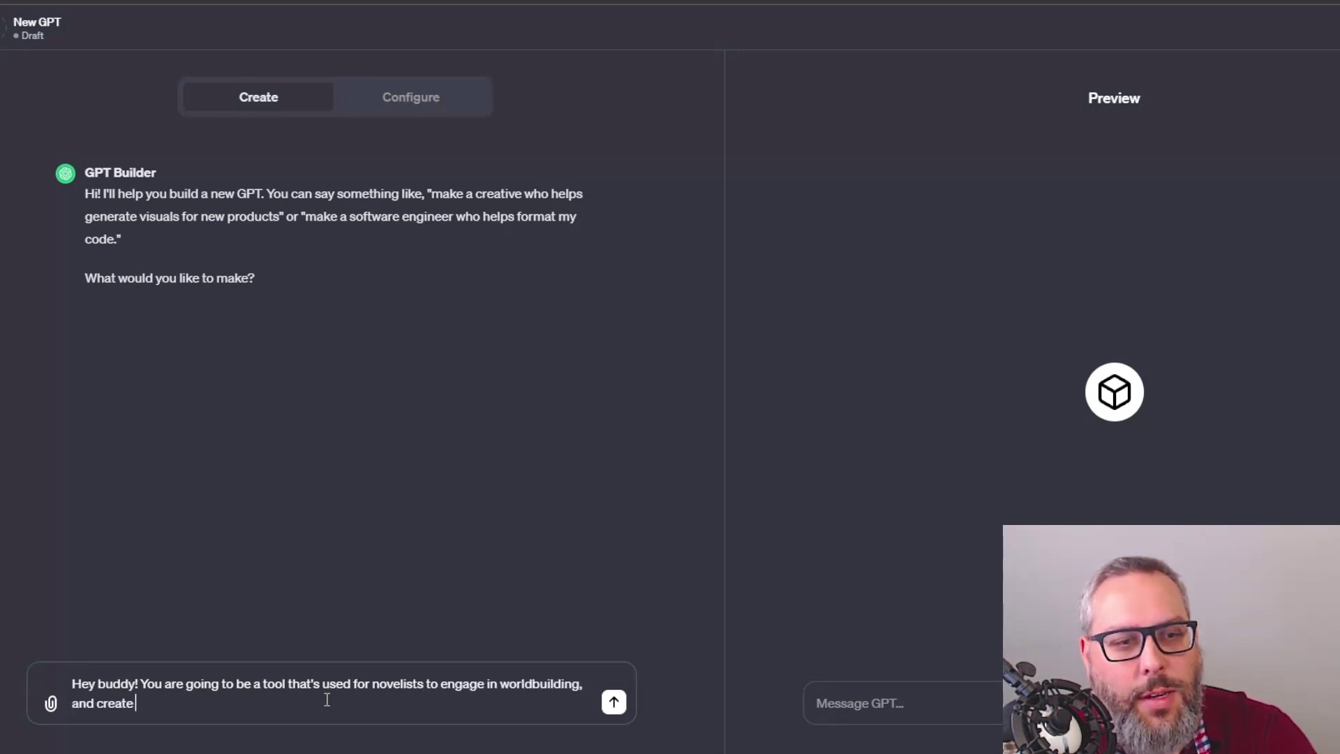
pyautogui.write(' rich and vibrant')
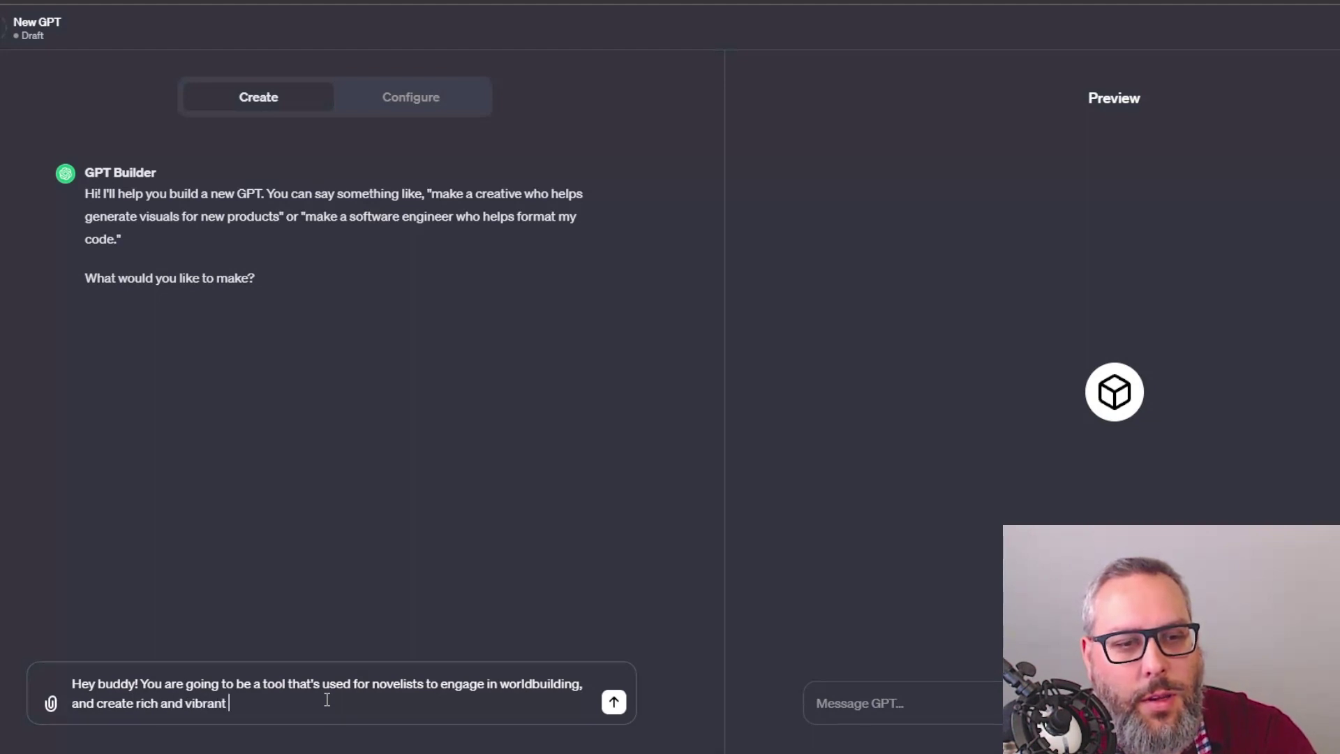
pyautogui.write(' fictional worlds for t')
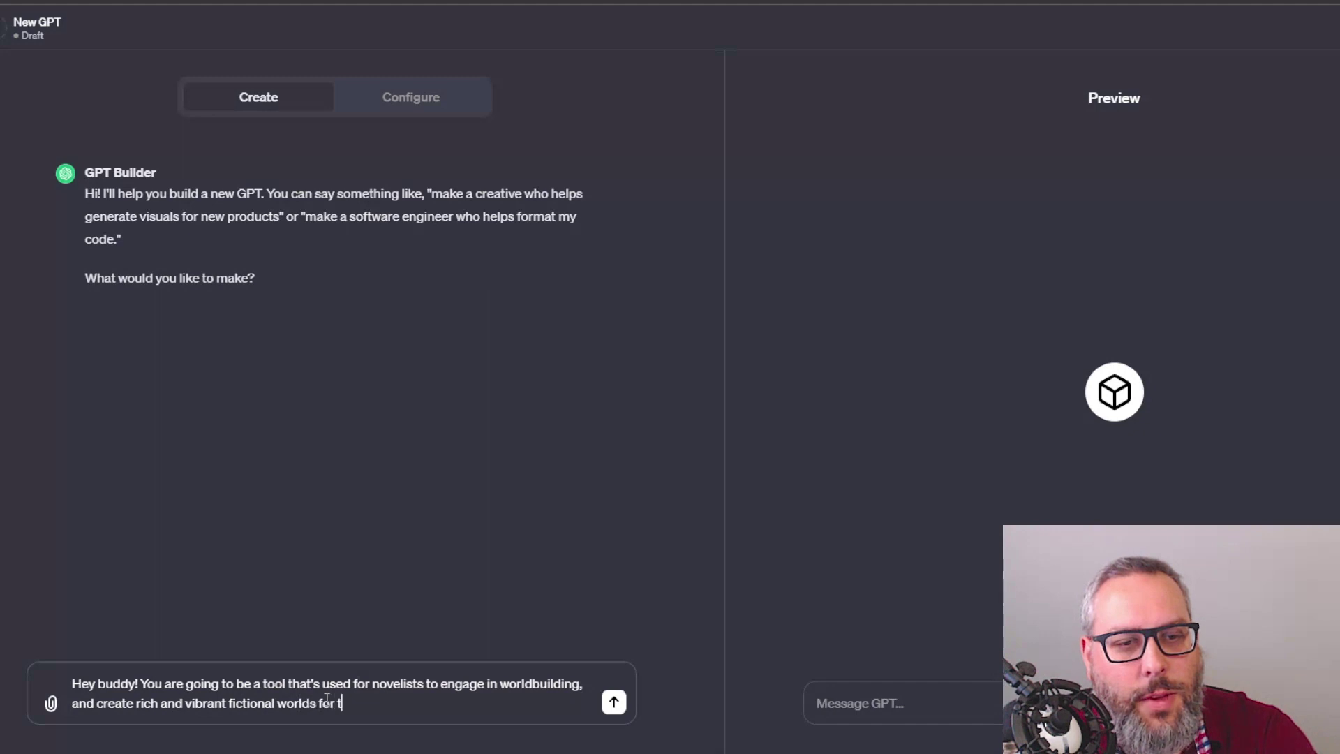
pyautogui.write('heir stories to take place in')
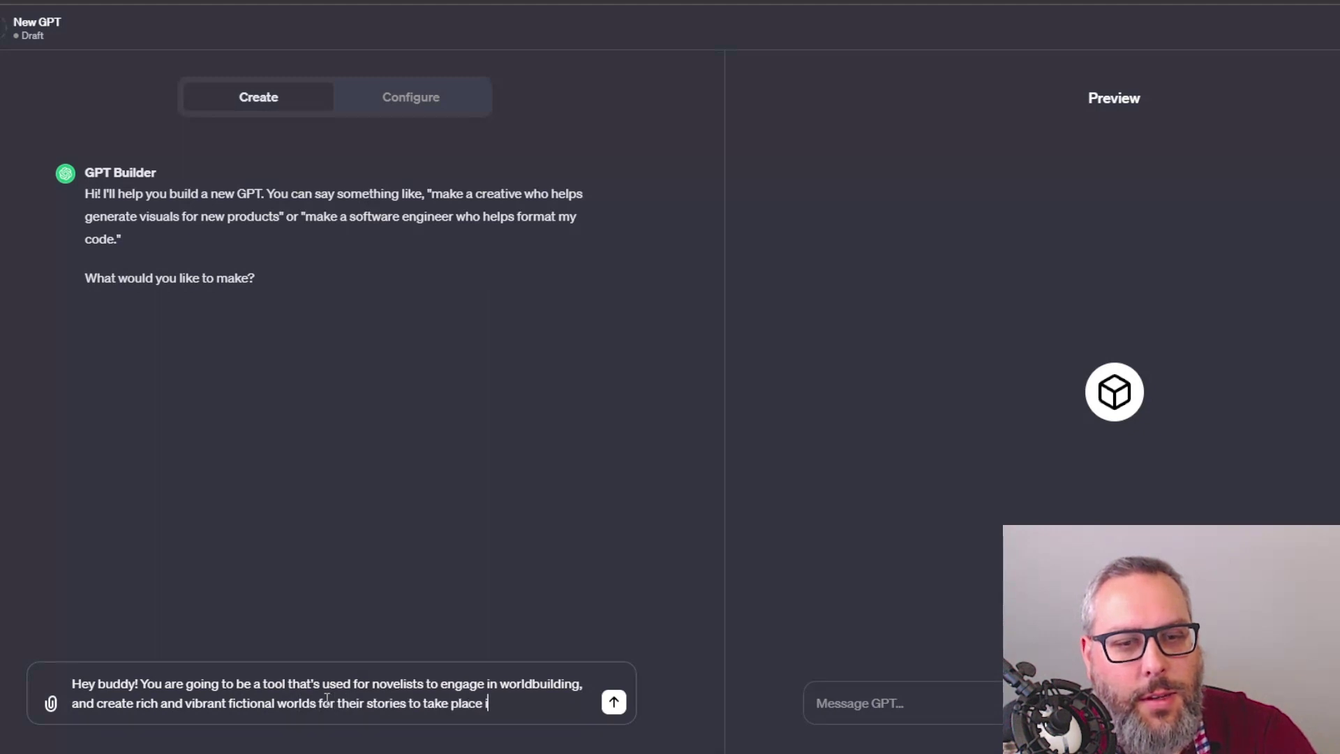
pyautogui.write('.')
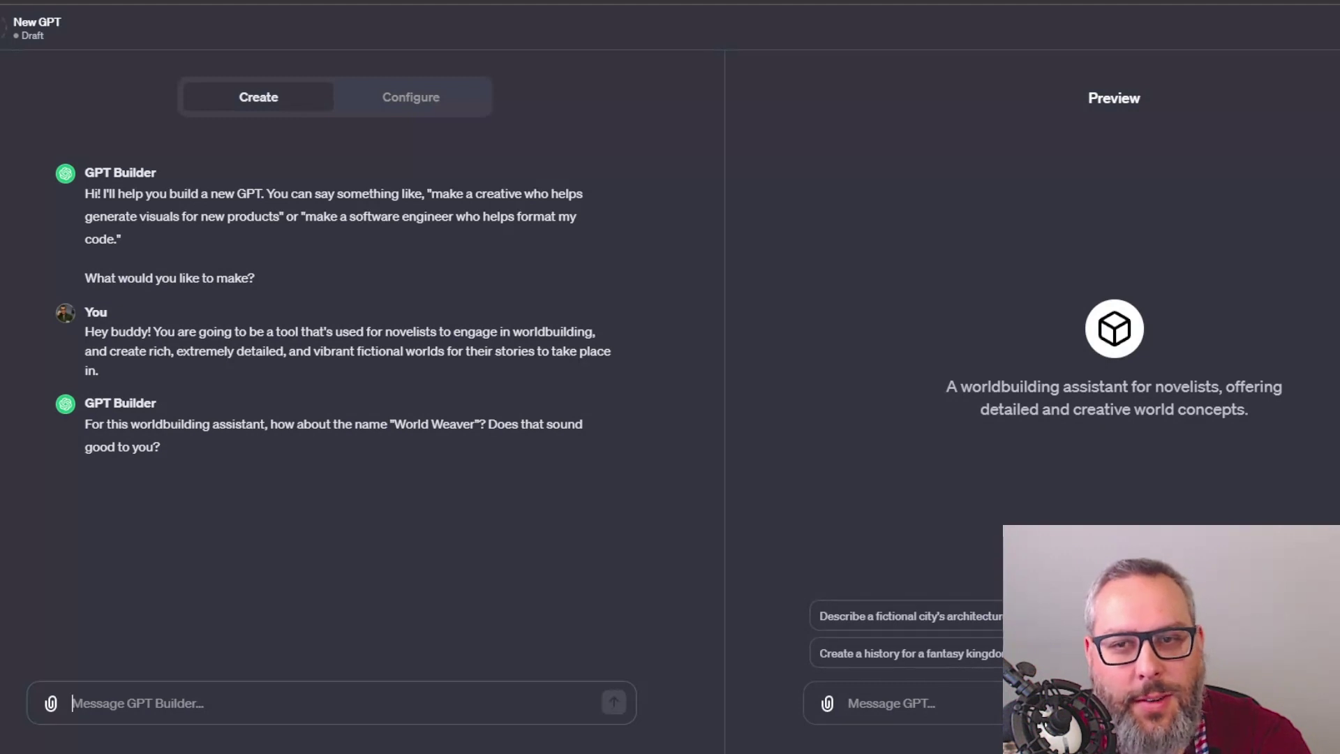
# Reply 'Yeah that sounds great!' to accept the World Weaver name
pyautogui.write('Yeah that sou')
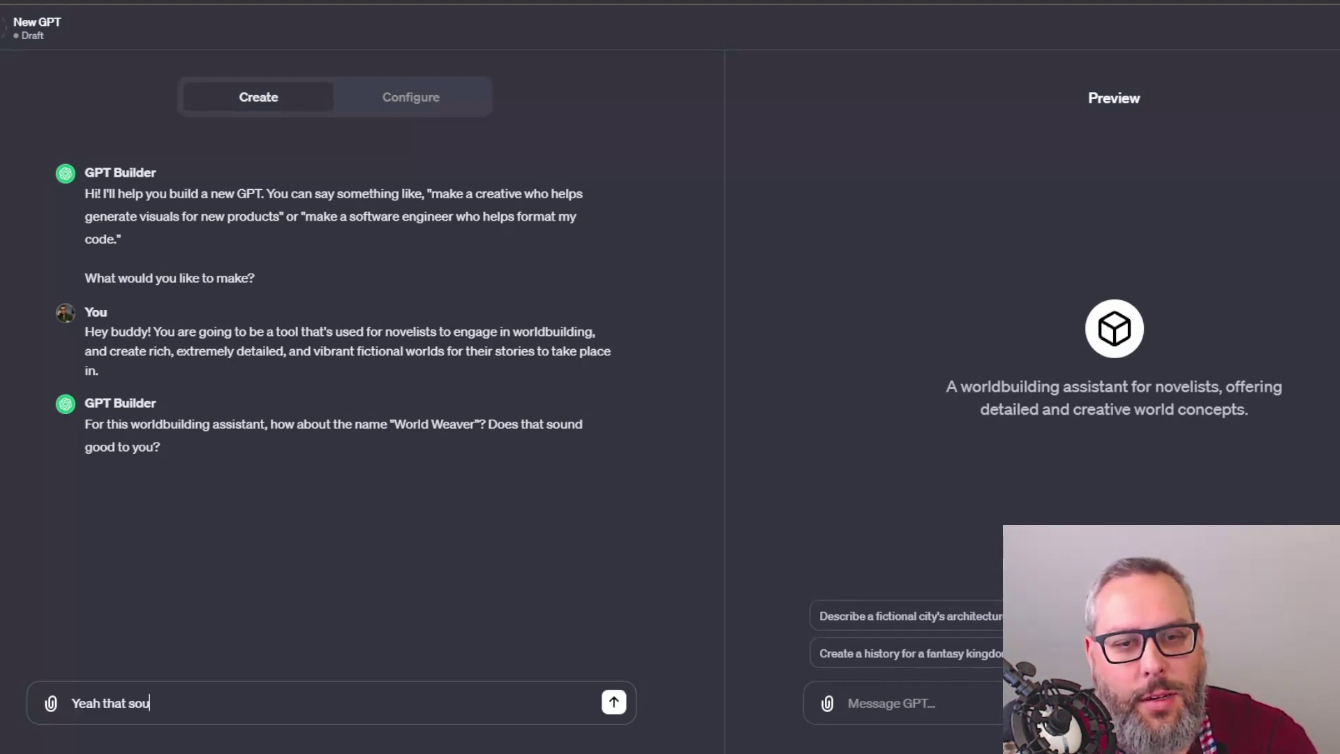
pyautogui.write('nds great!')
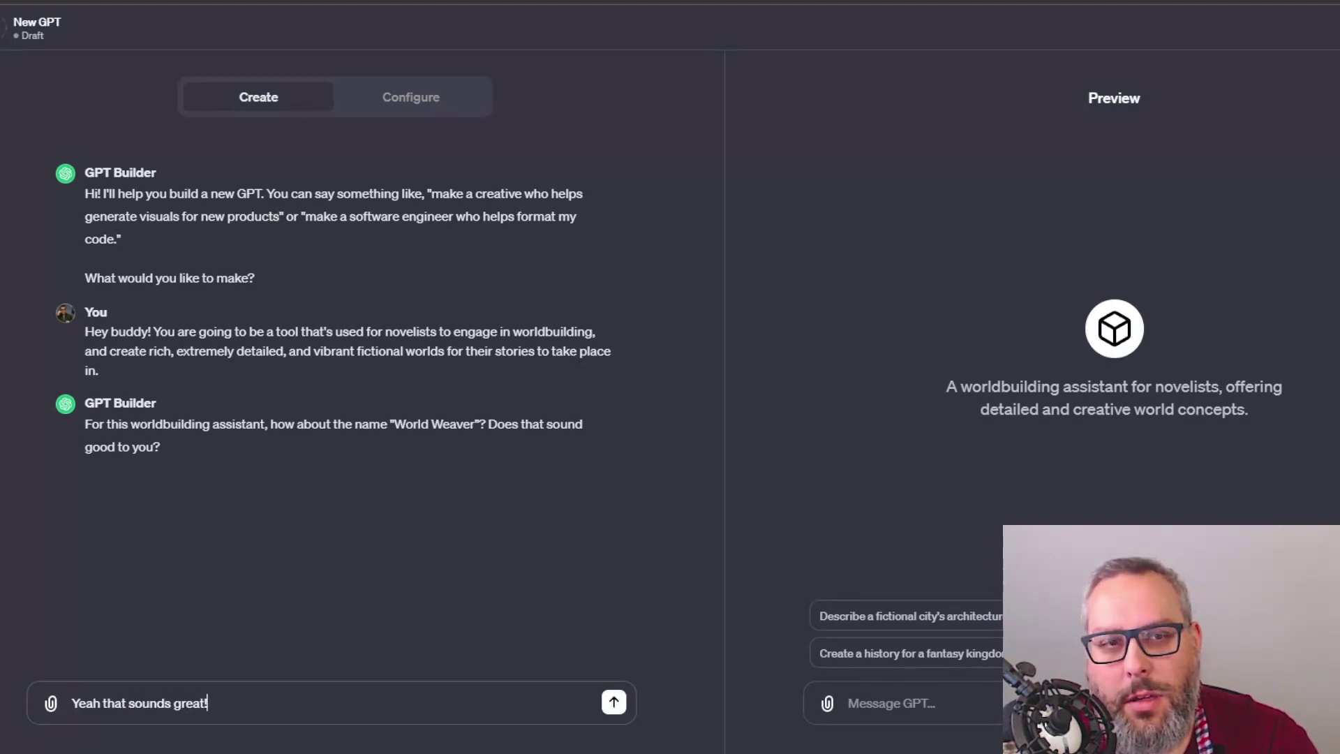
pyautogui.press('Return')
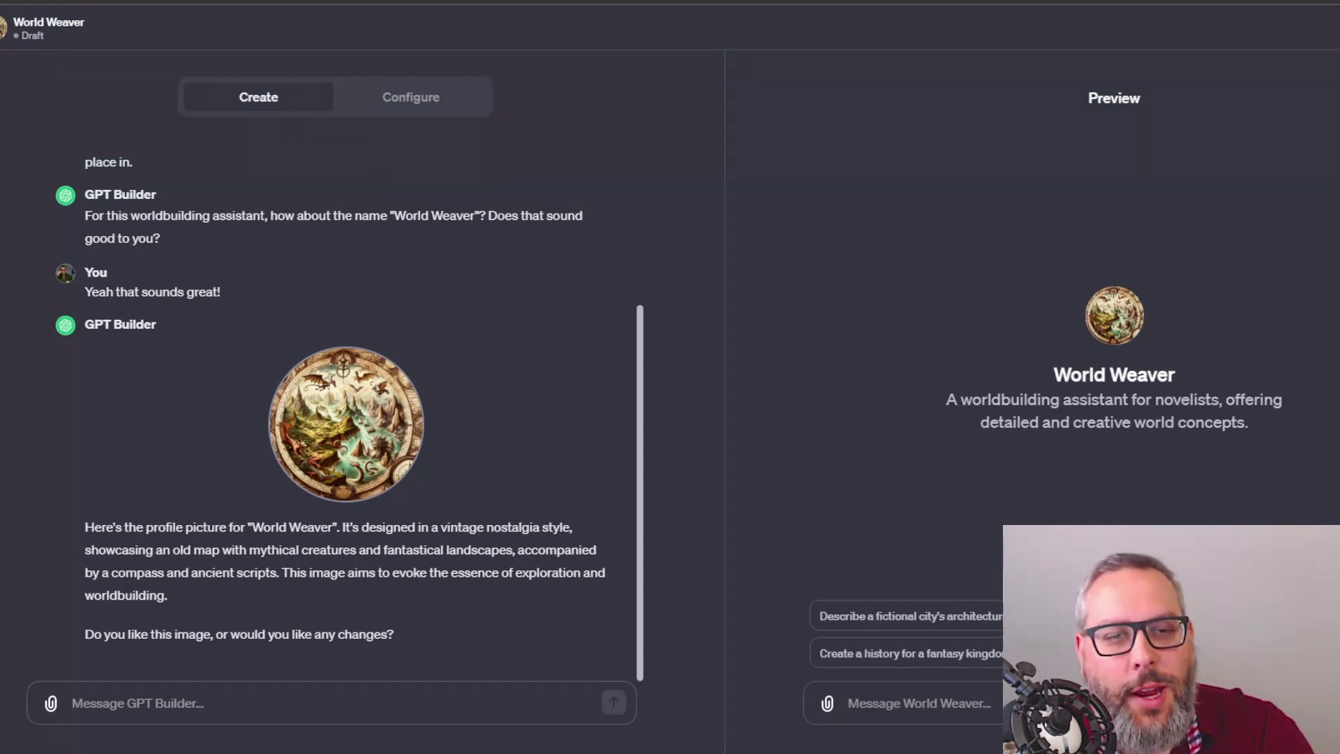
# Reply 'Yes that's exactly what I had in mind.' to approve the vintage-map picture
pyautogui.write("Yes that's e")
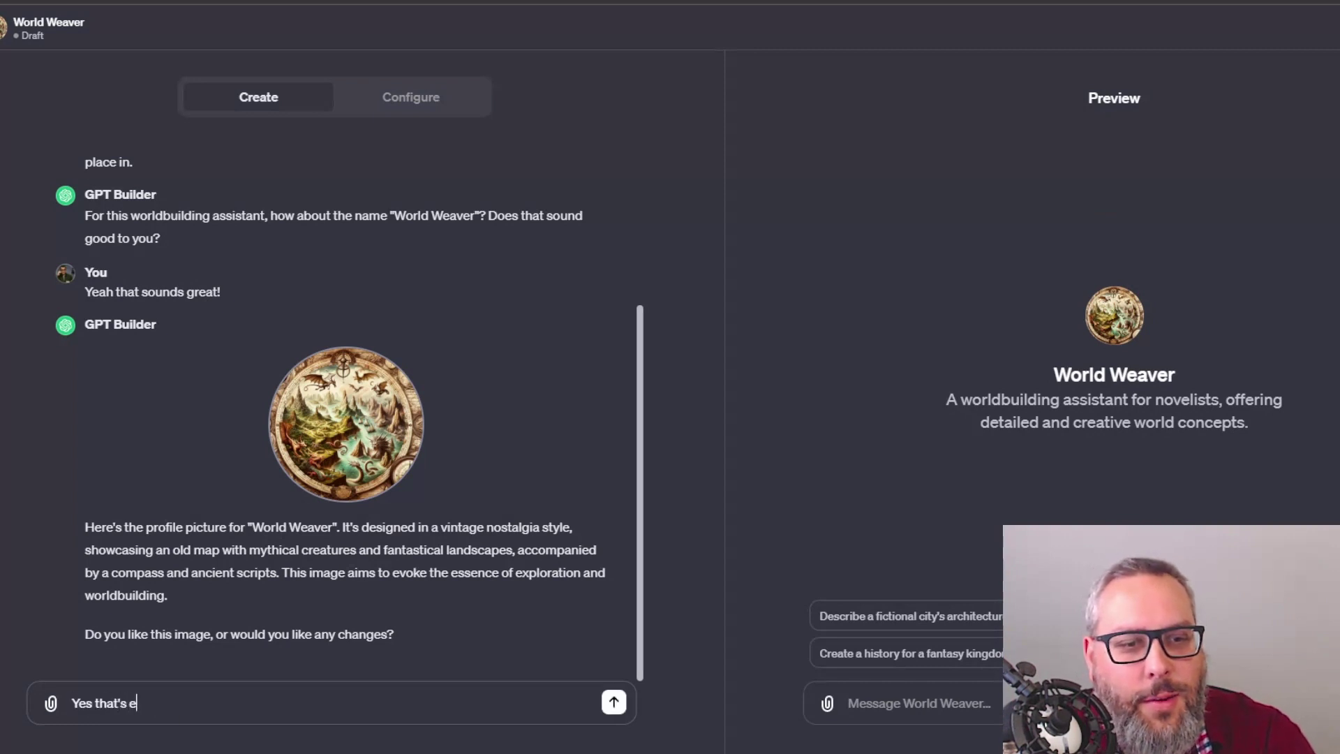
pyautogui.write('xactly what I had in mind.')
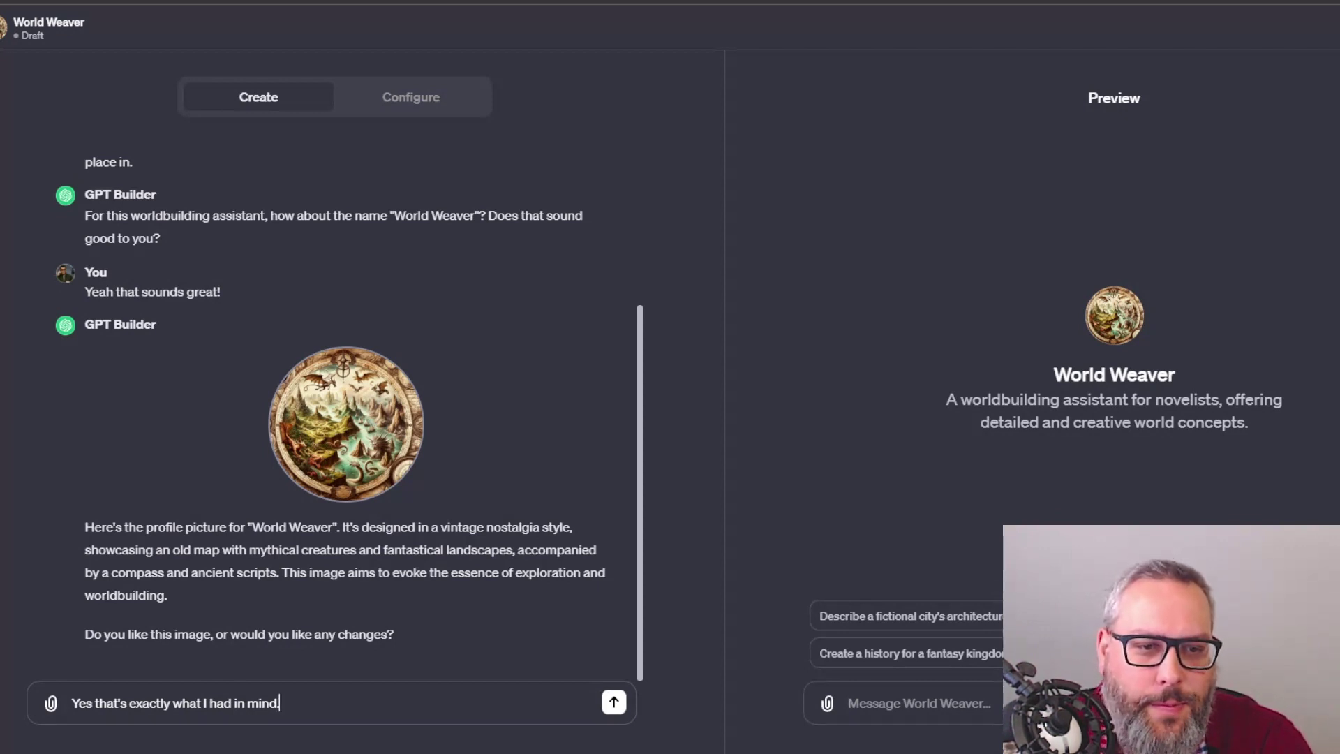
pyautogui.press('Return')
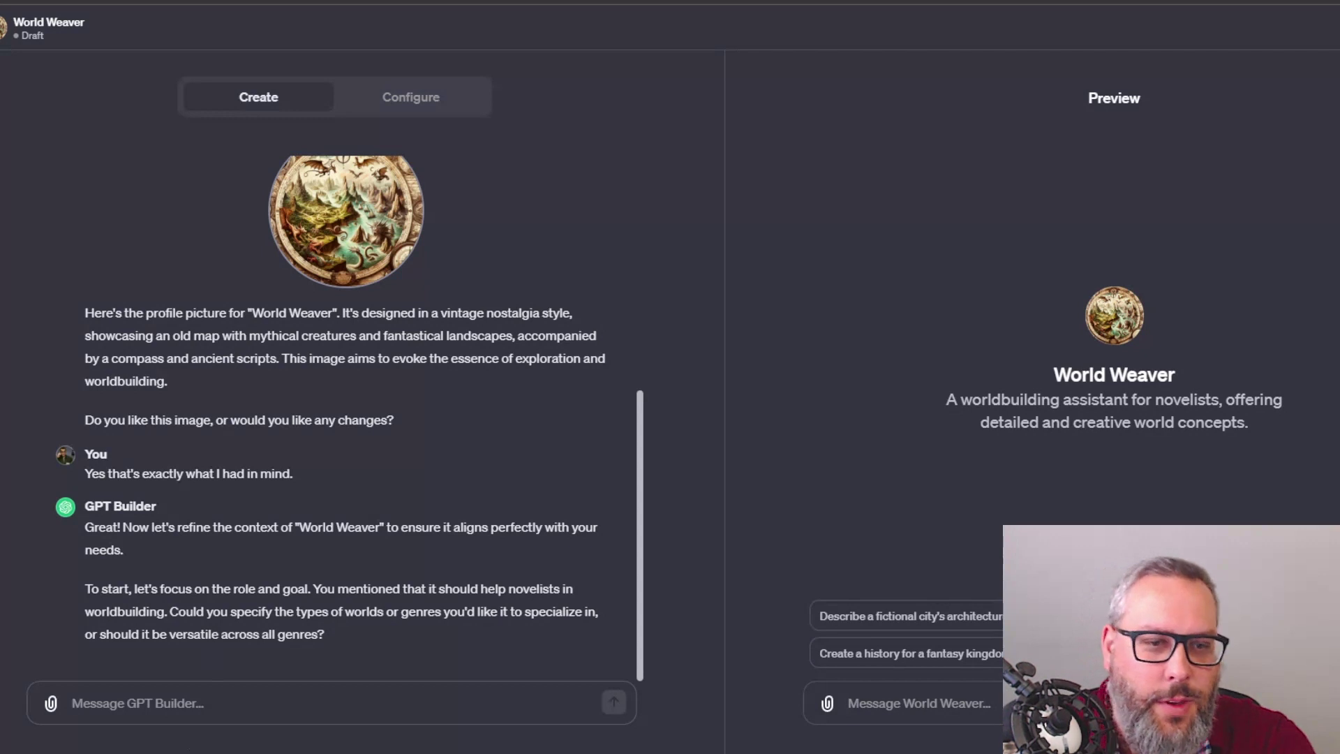
# Send the genre answer: mainly high fantasy, but also worlds on other planets or in space
pyautogui.write('I imagine that this tool will primarily be used for creating high fantasy wo')
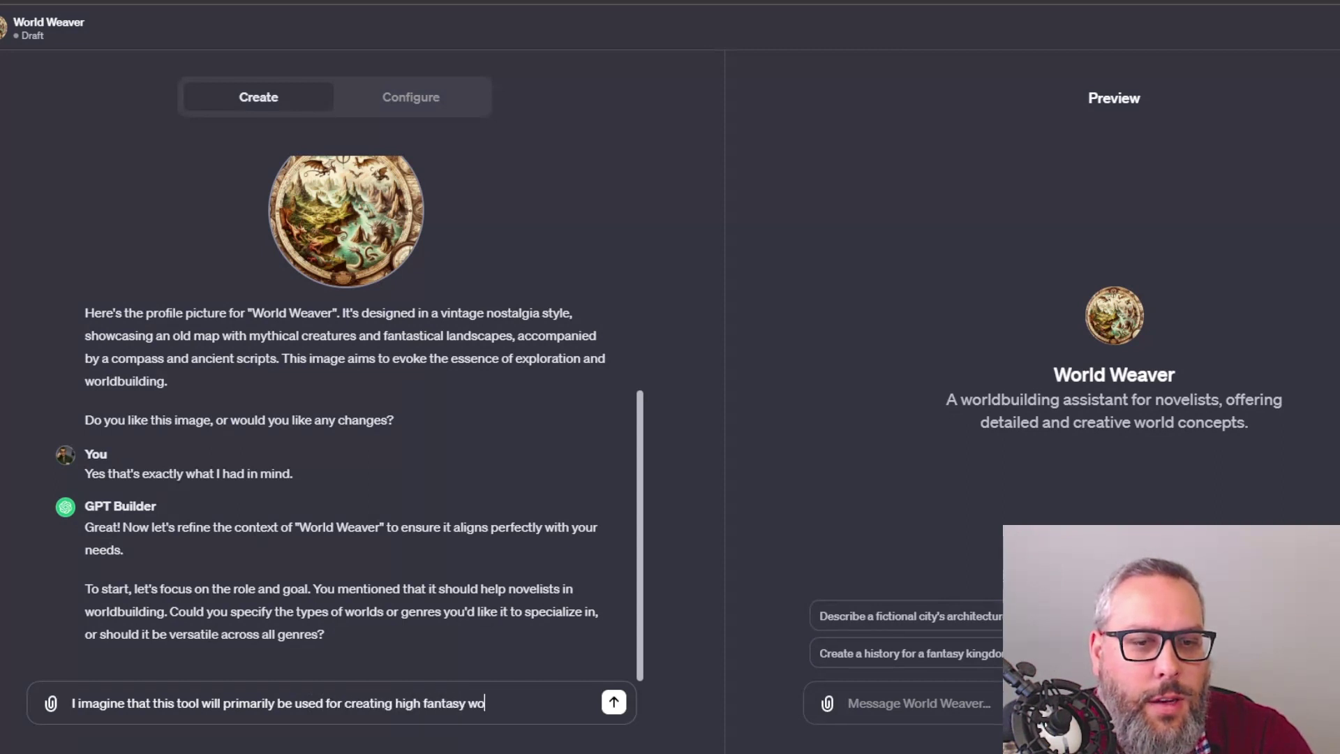
pyautogui.write("rlds, but I'd also like it")
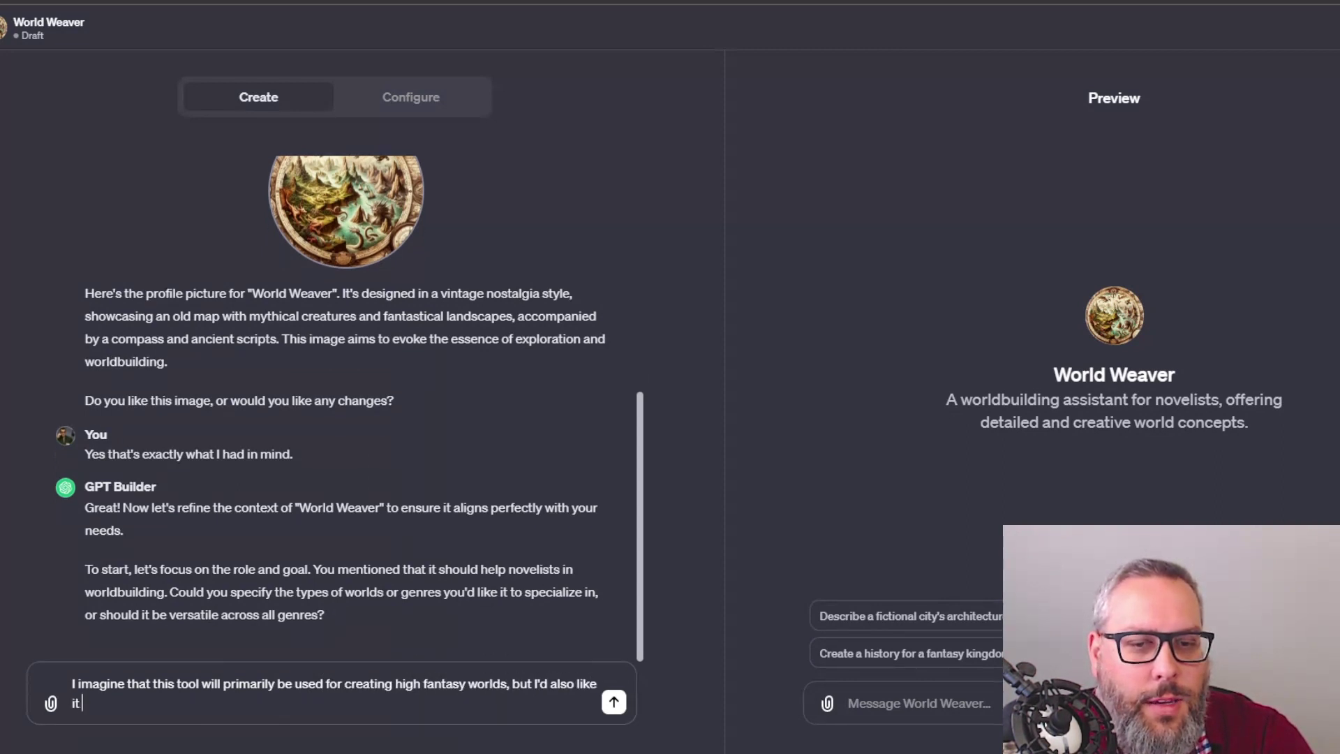
pyautogui.write(' to be versatile enough to be used')
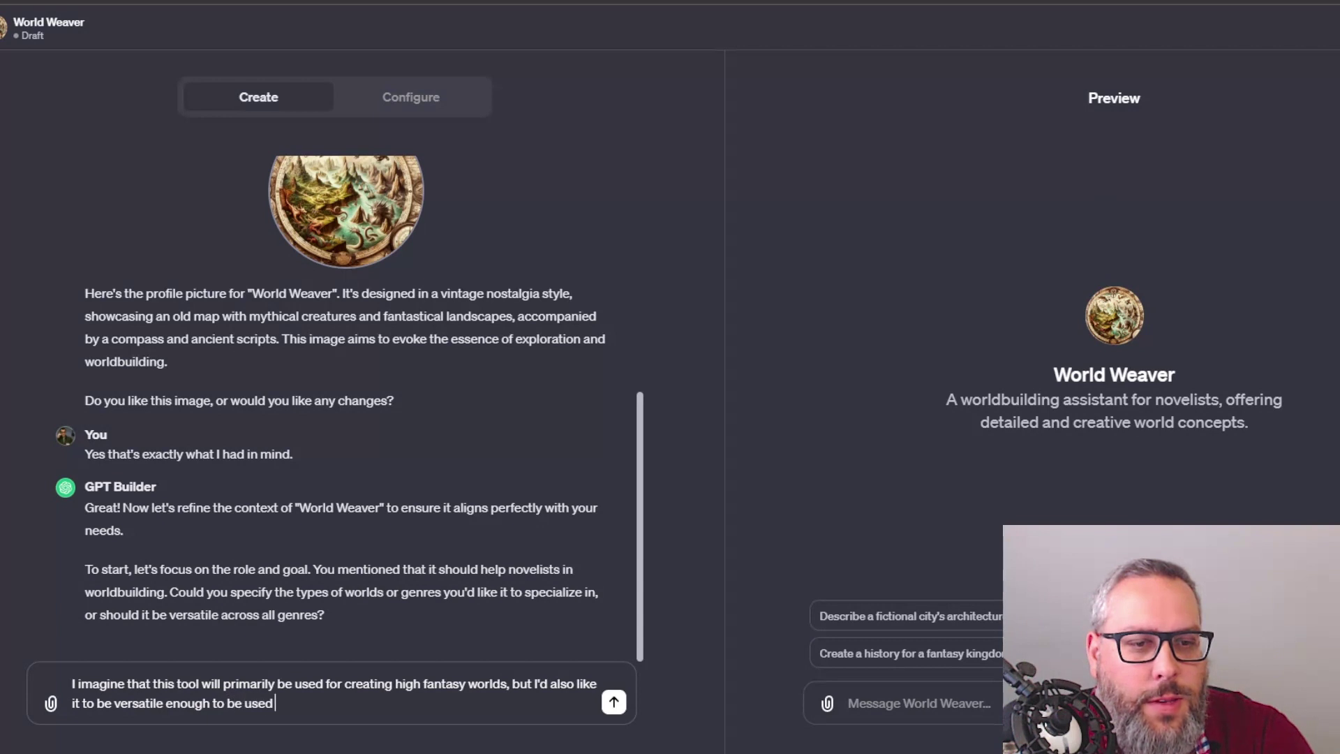
pyautogui.write(' in any genre')
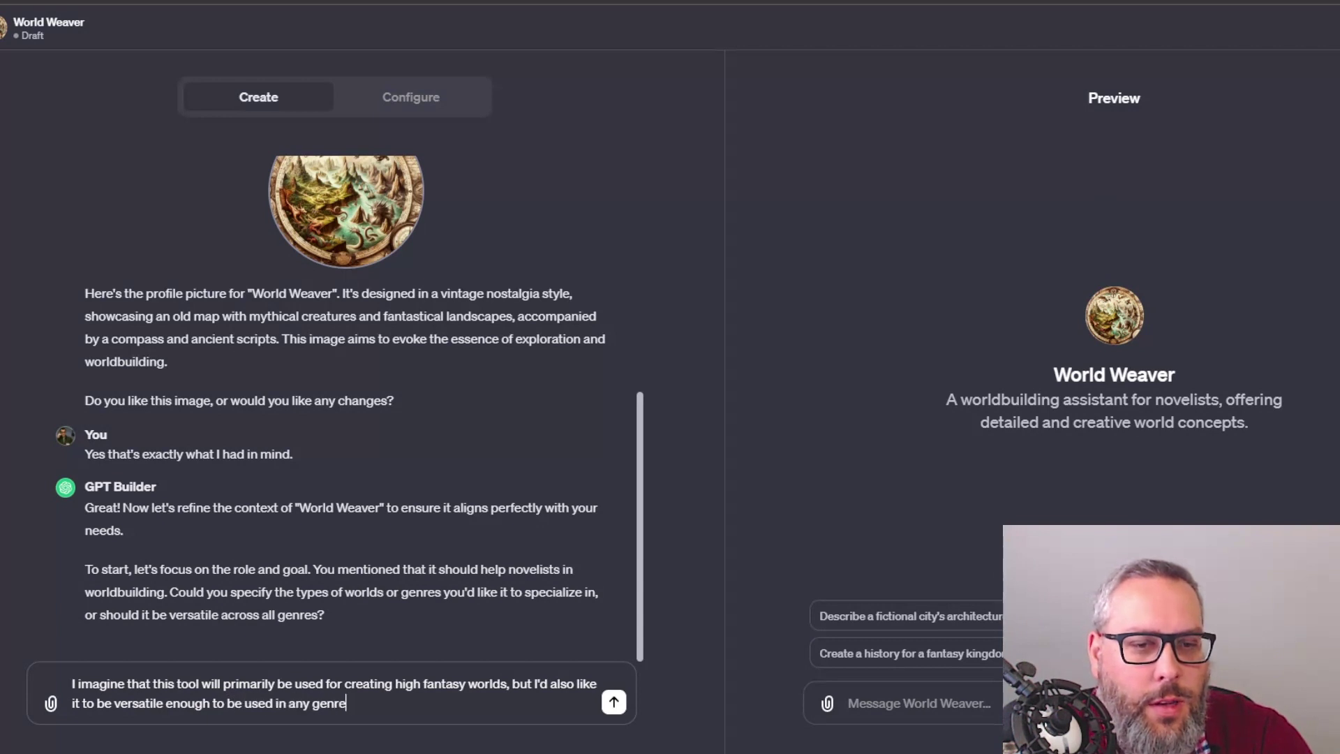
pyautogui.write(', including science')
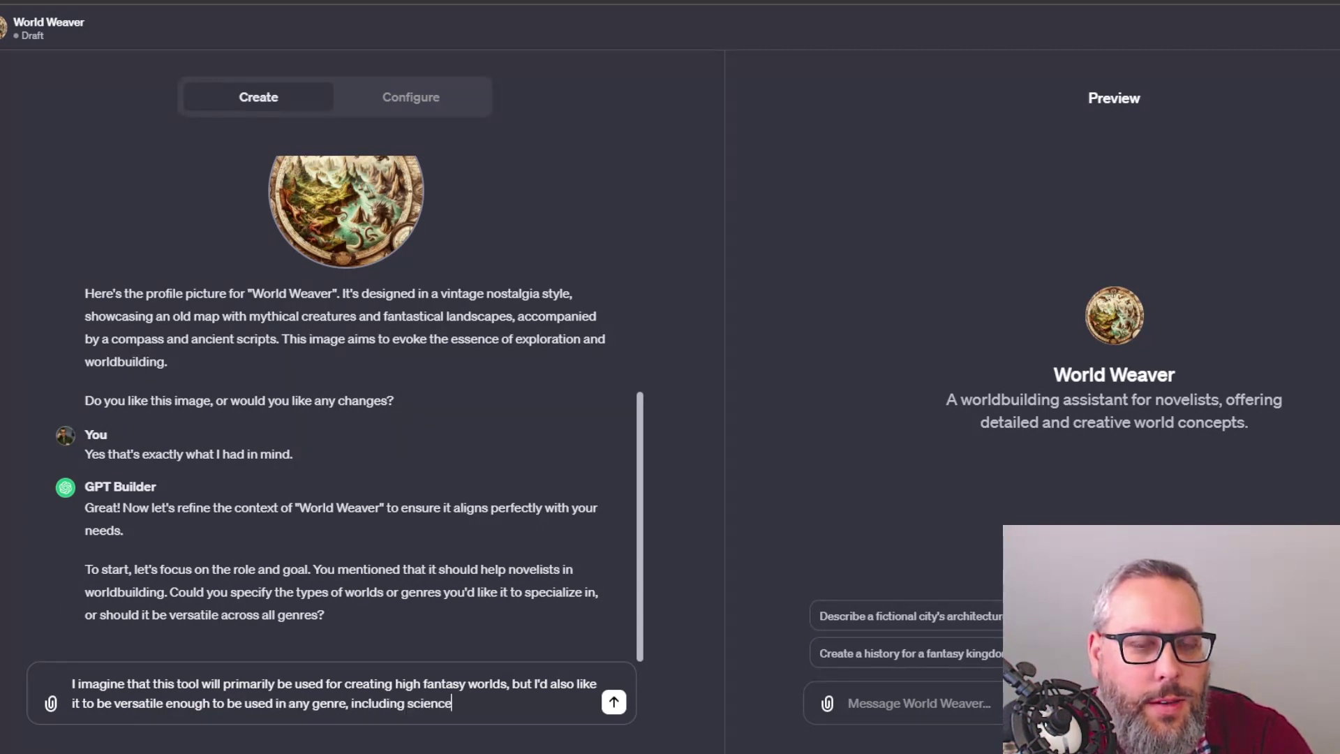
pyautogui.write(' fiction, ho')
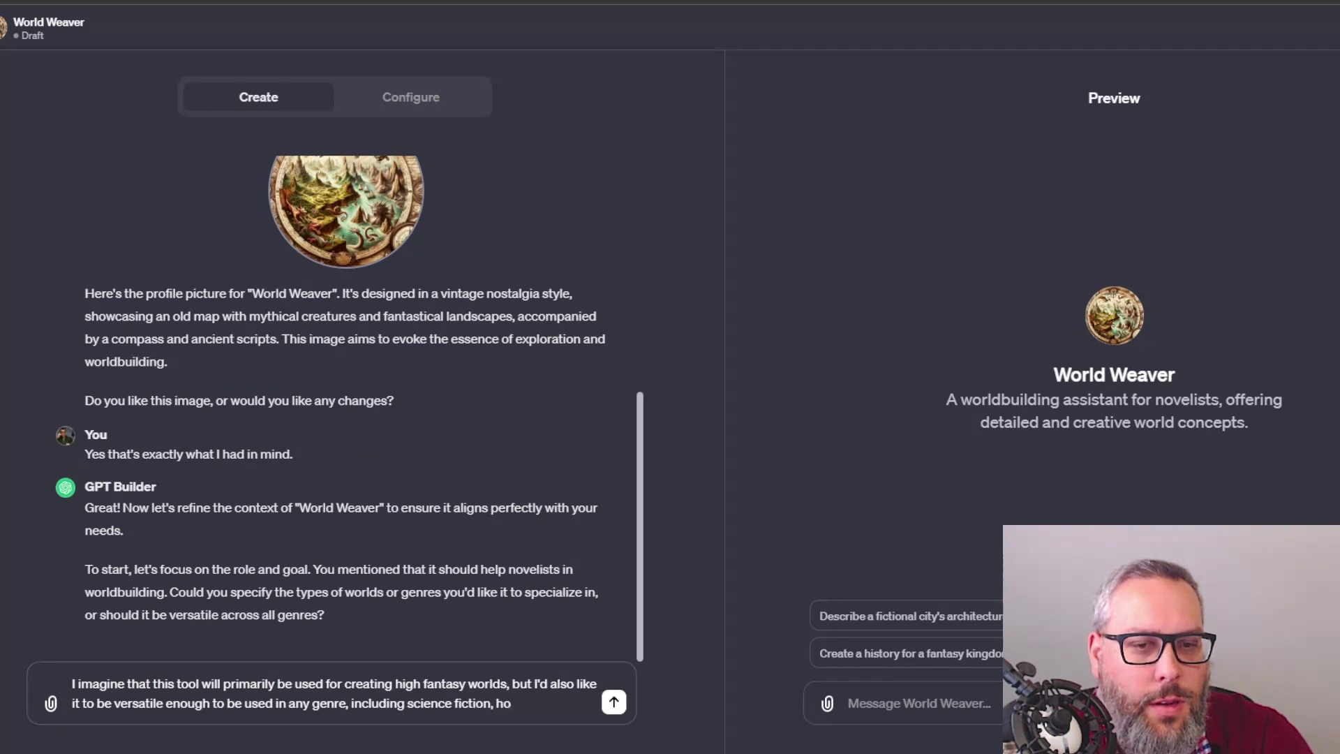
pyautogui.write('rror, dystopia')
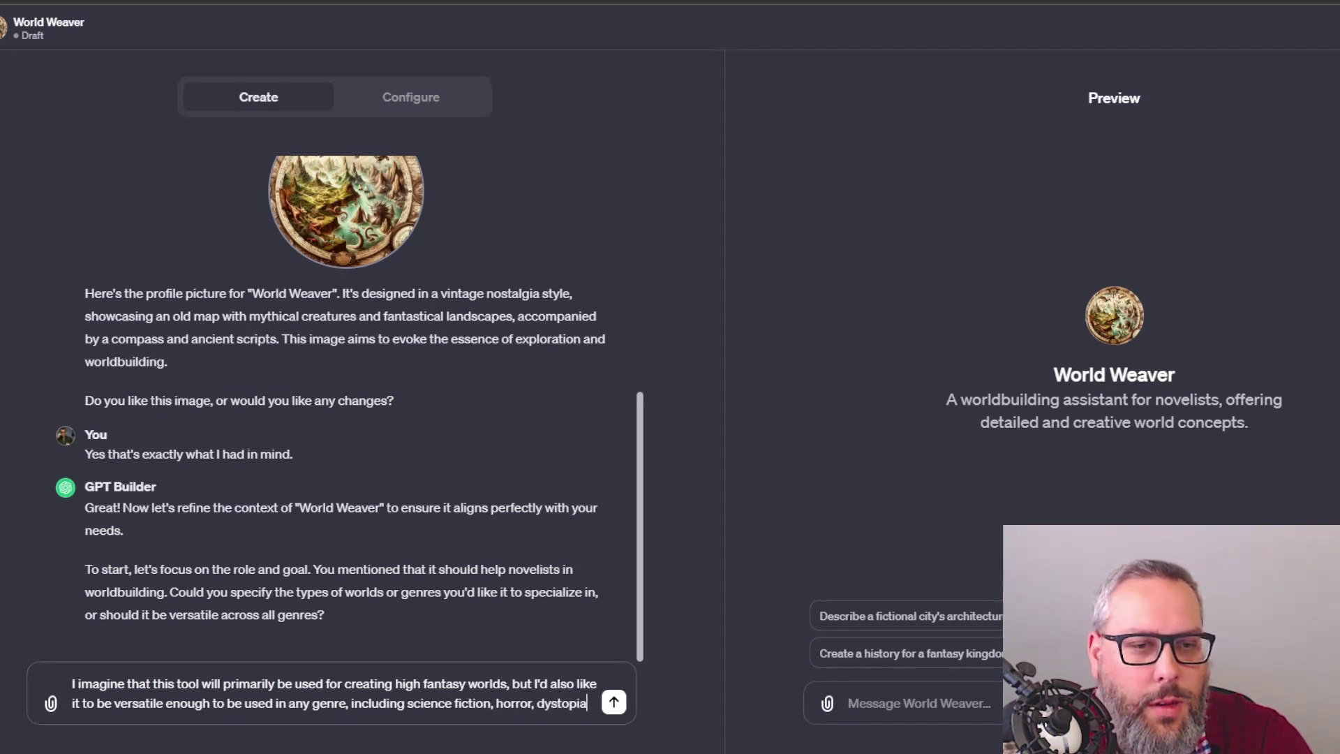
pyautogui.write(', and others.')
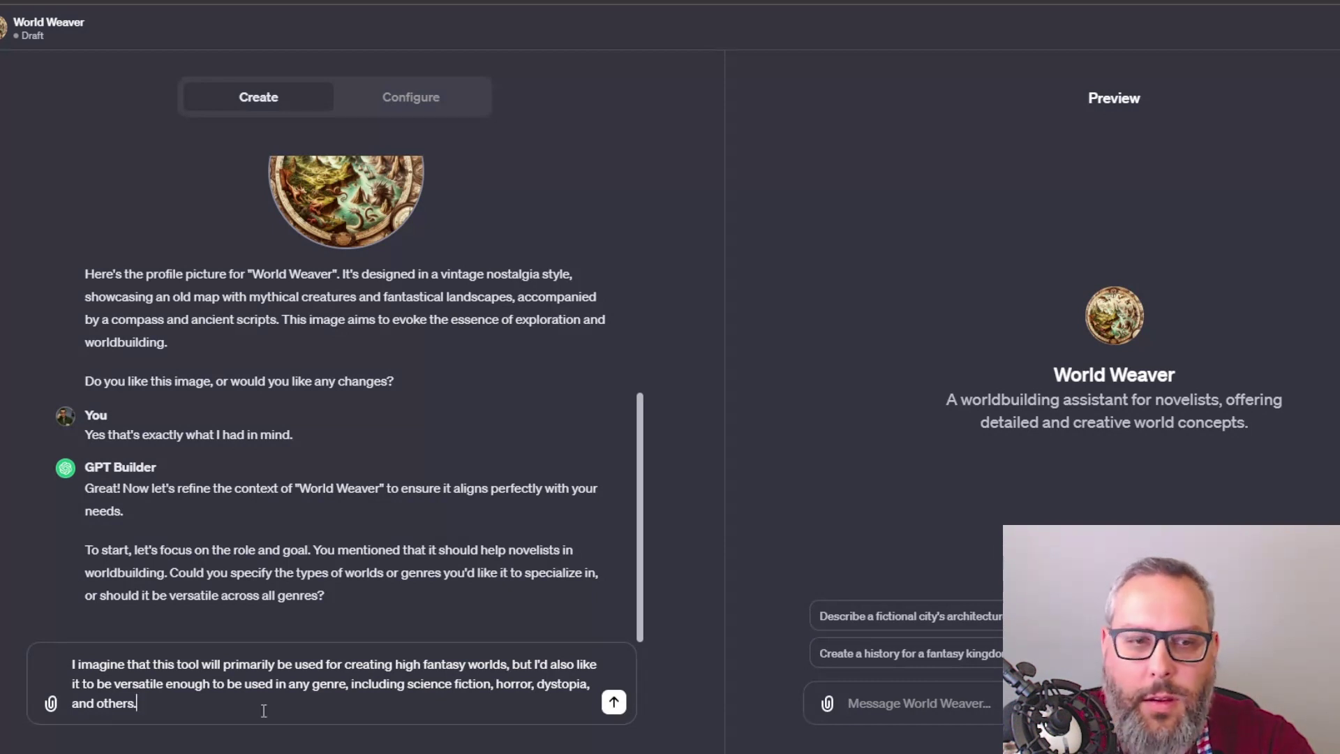
pyautogui.write("That means I'd")
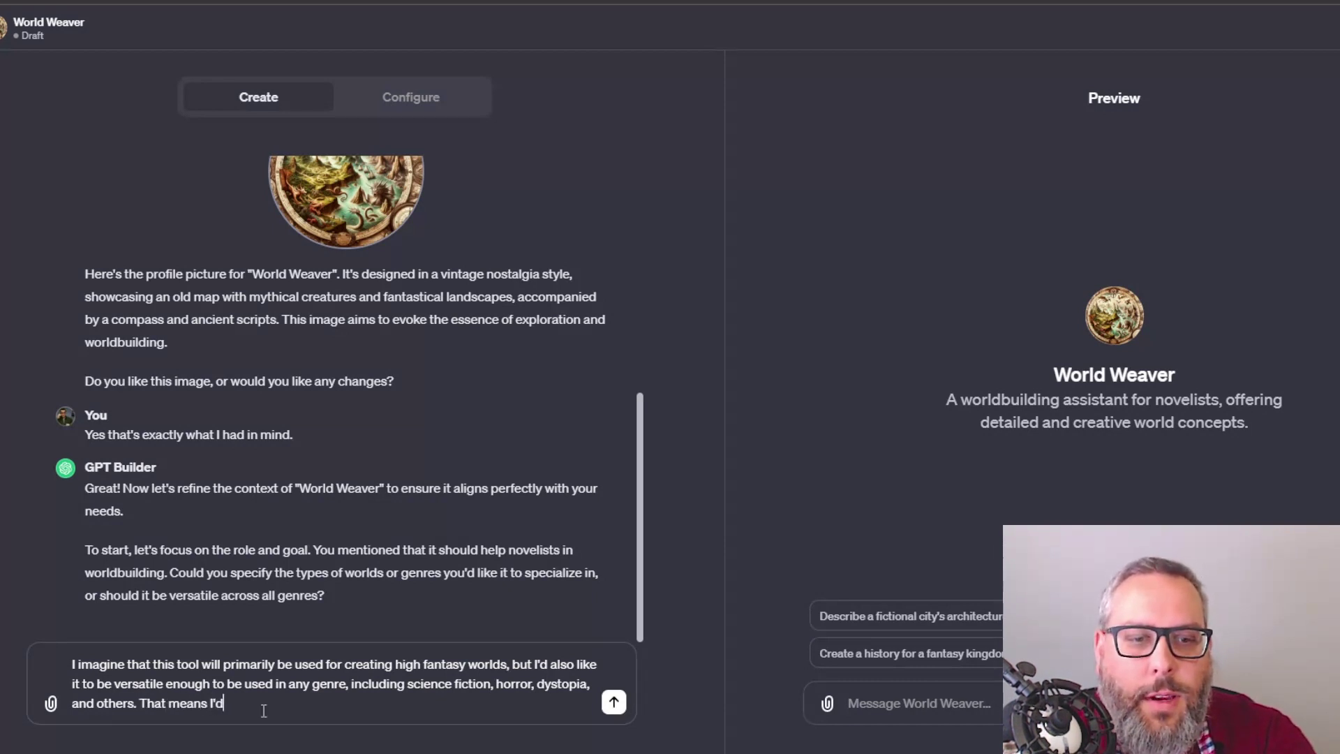
pyautogui.write(' like it to be abl')
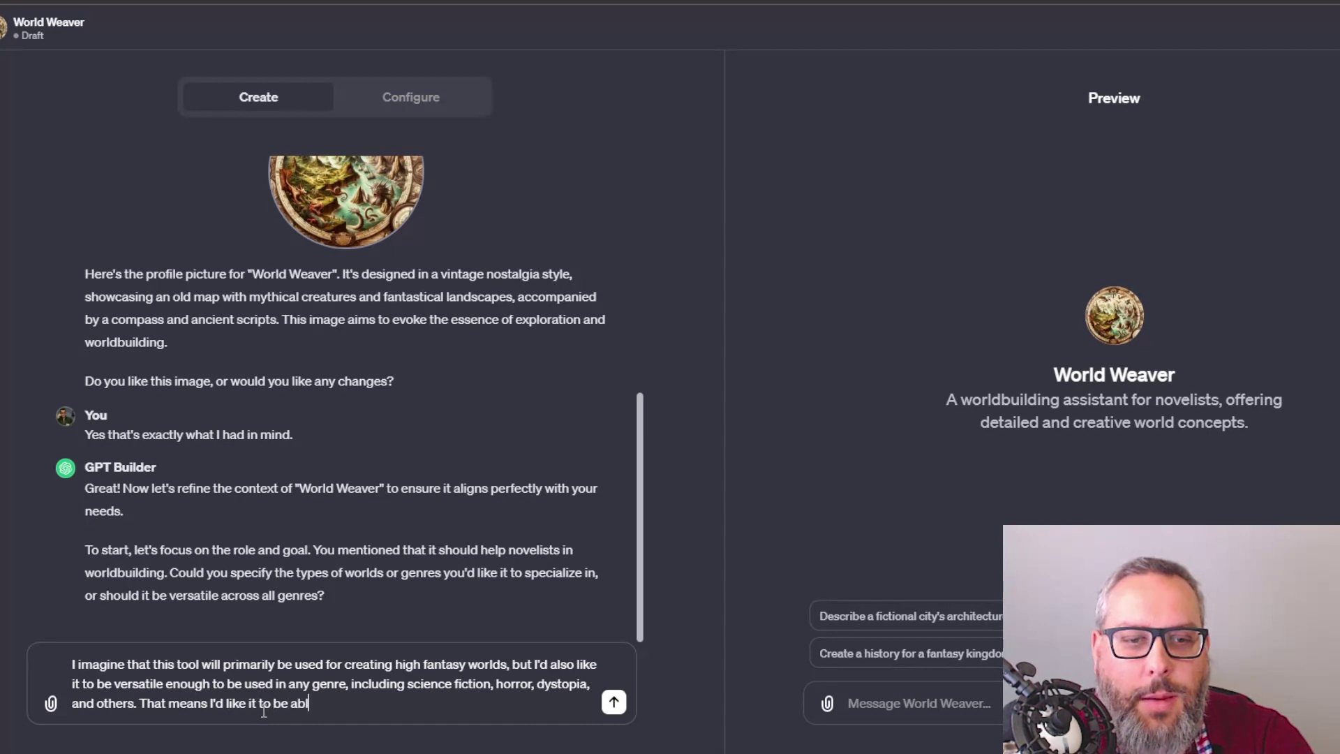
pyautogui.write('e to create worlds on other planets, or even in space.')
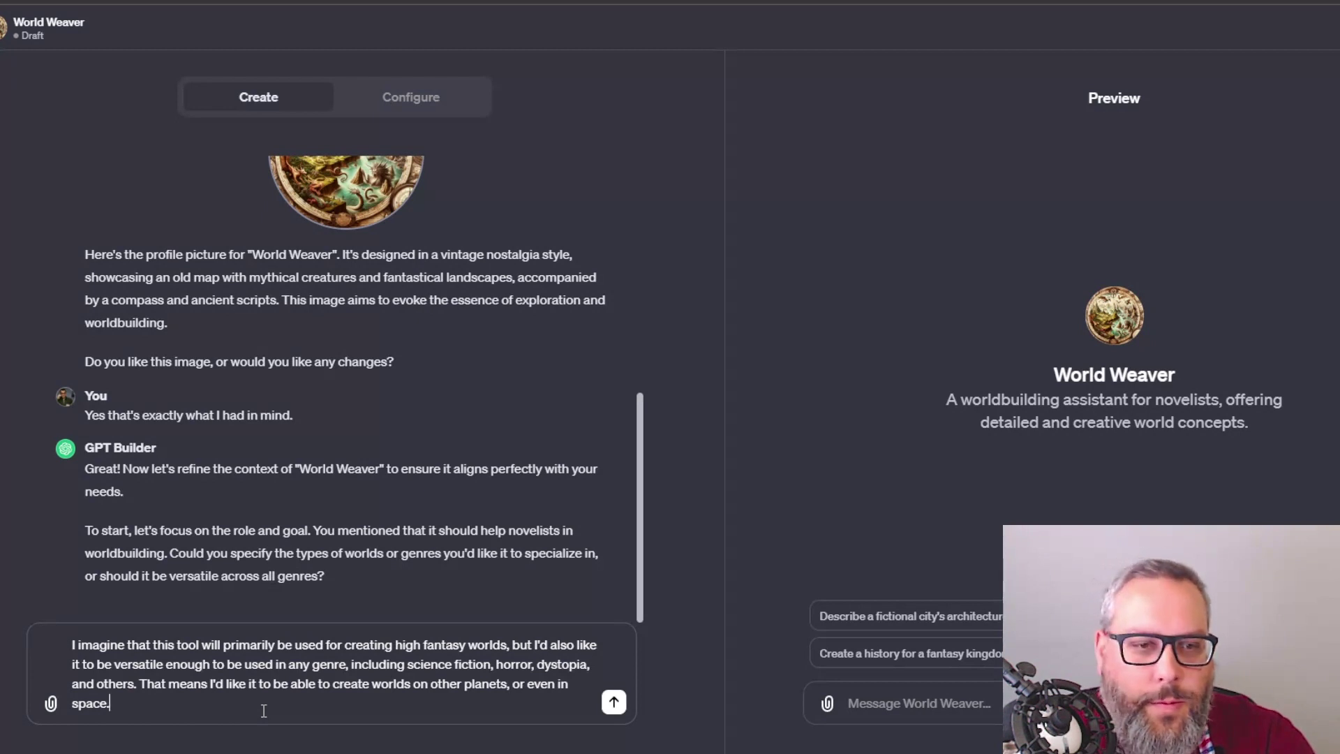
pyautogui.press('Return')
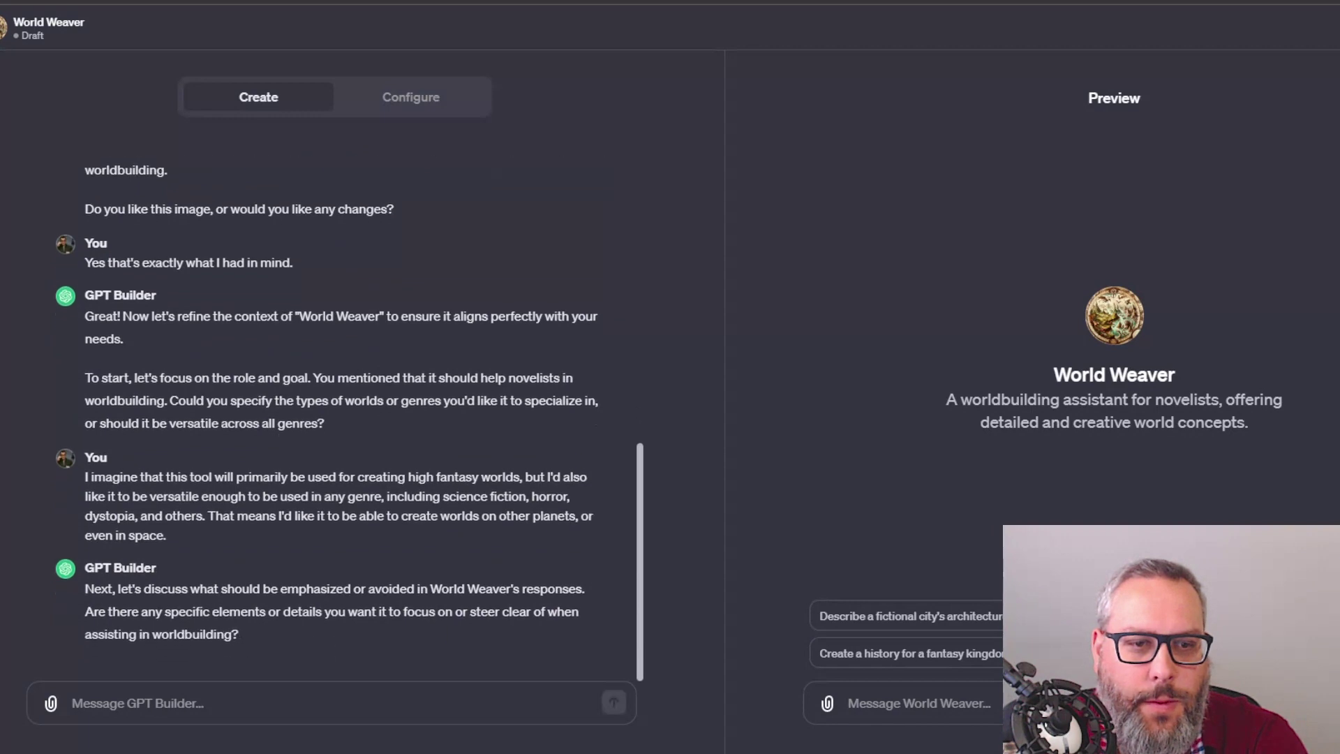
# Write paragraphs on questioning authors back-and-forth and summarizing their world into an illustrated report
pyautogui.scroll(5, 335, 419)
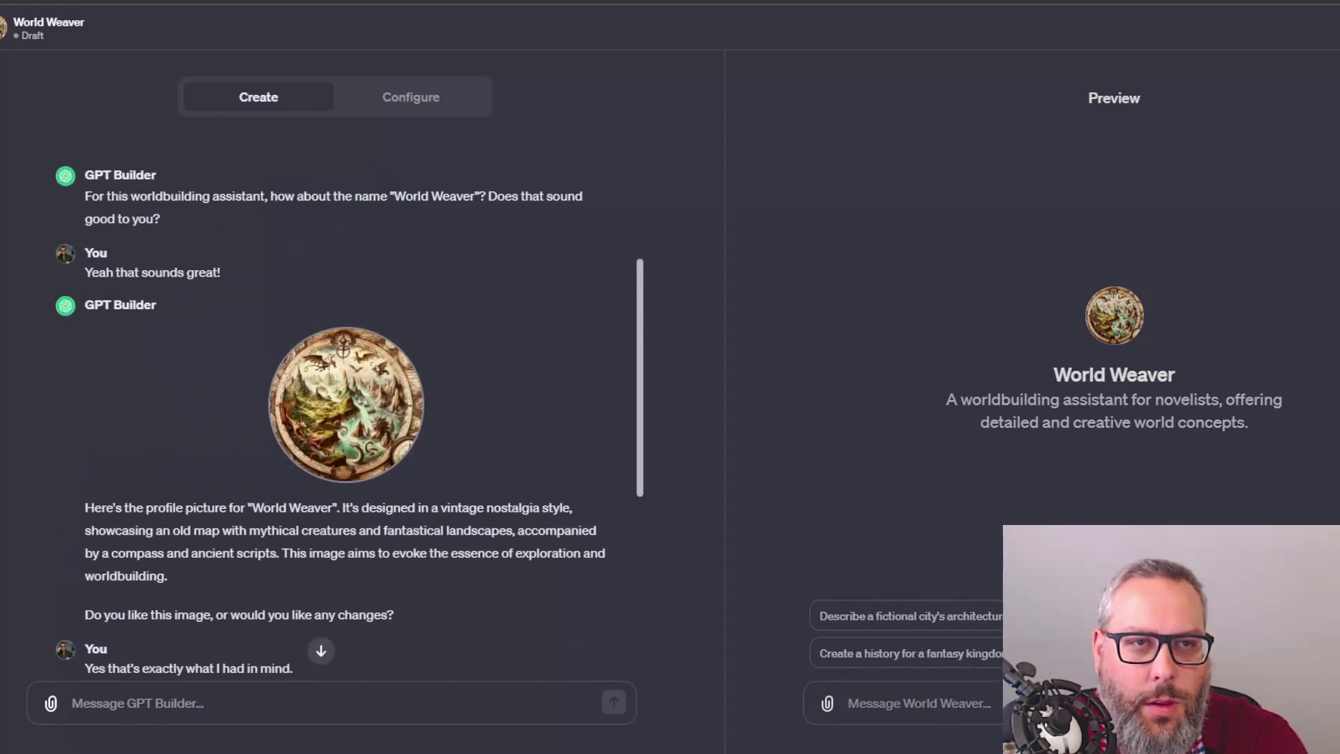
pyautogui.scroll(-5, 403, 496)
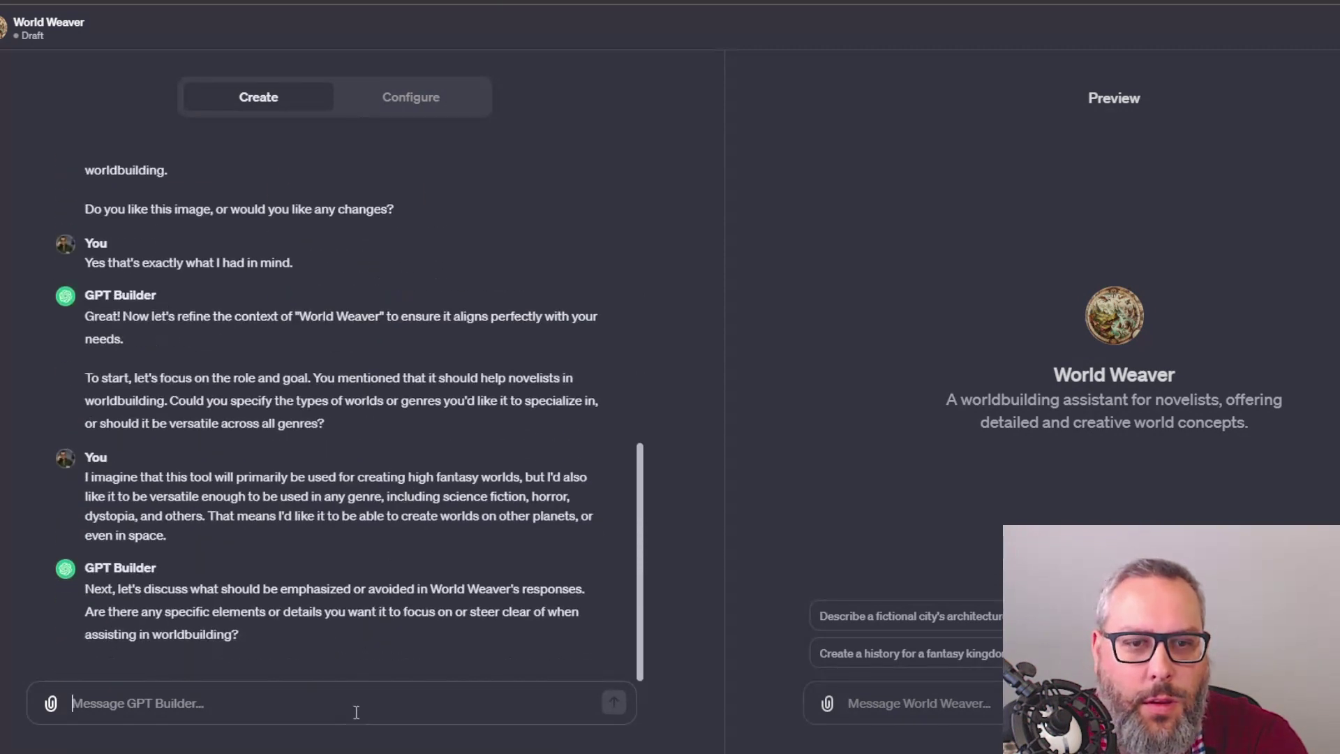
pyautogui.click(423, 698)
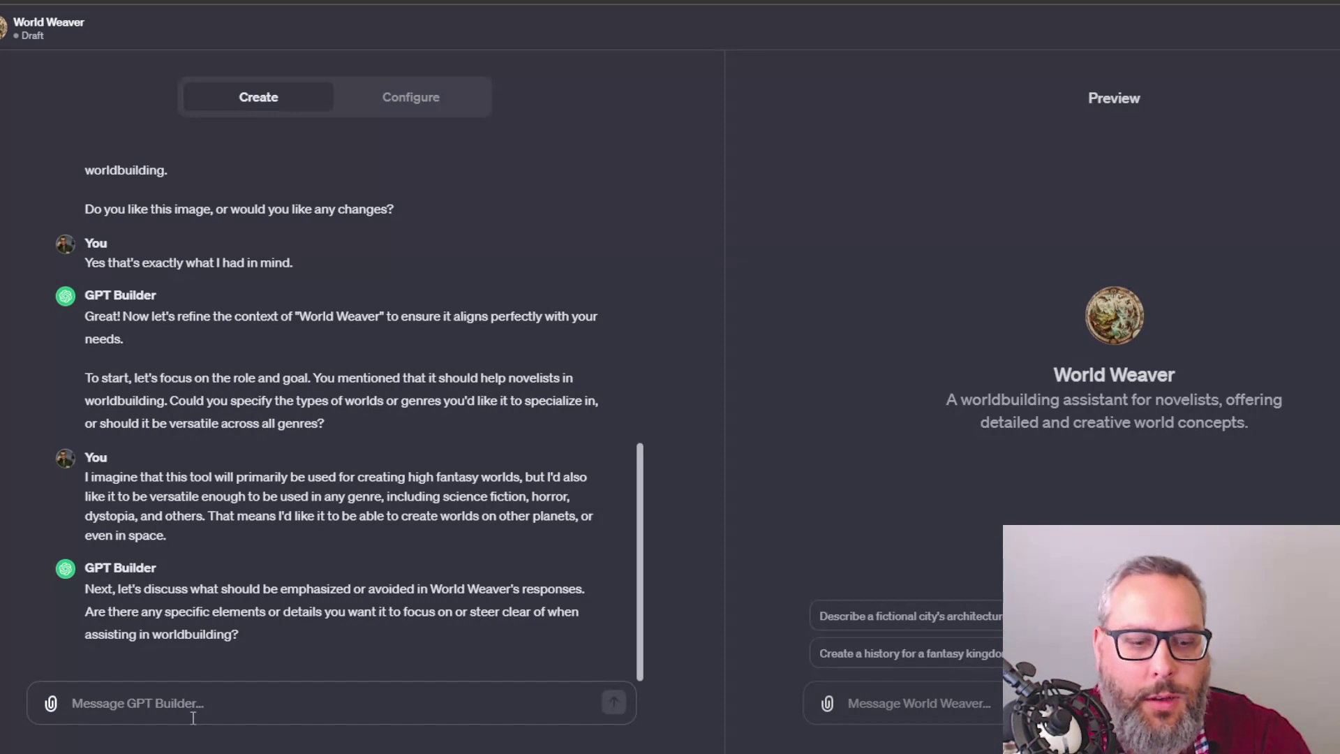
pyautogui.write("I have a series of questions that I'd like you to prompt the author to provide answers")
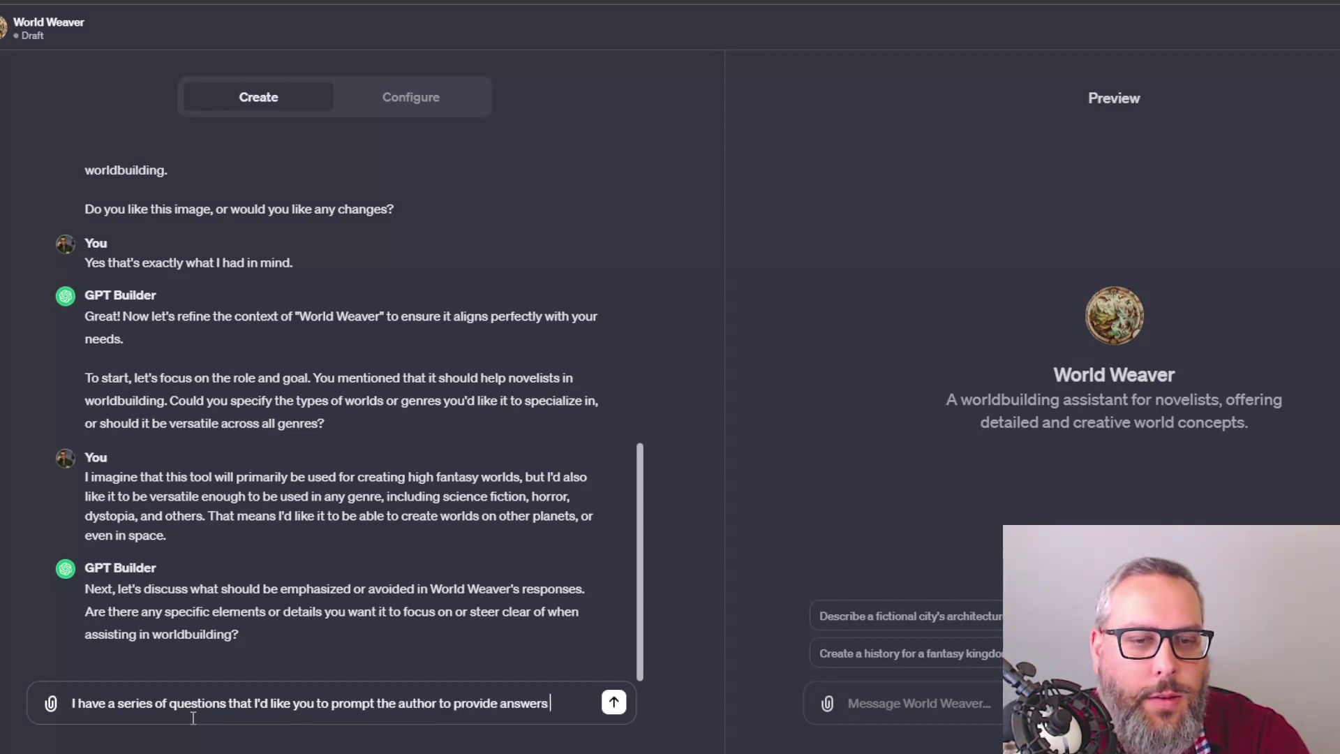
pyautogui.write(' for whenever they')
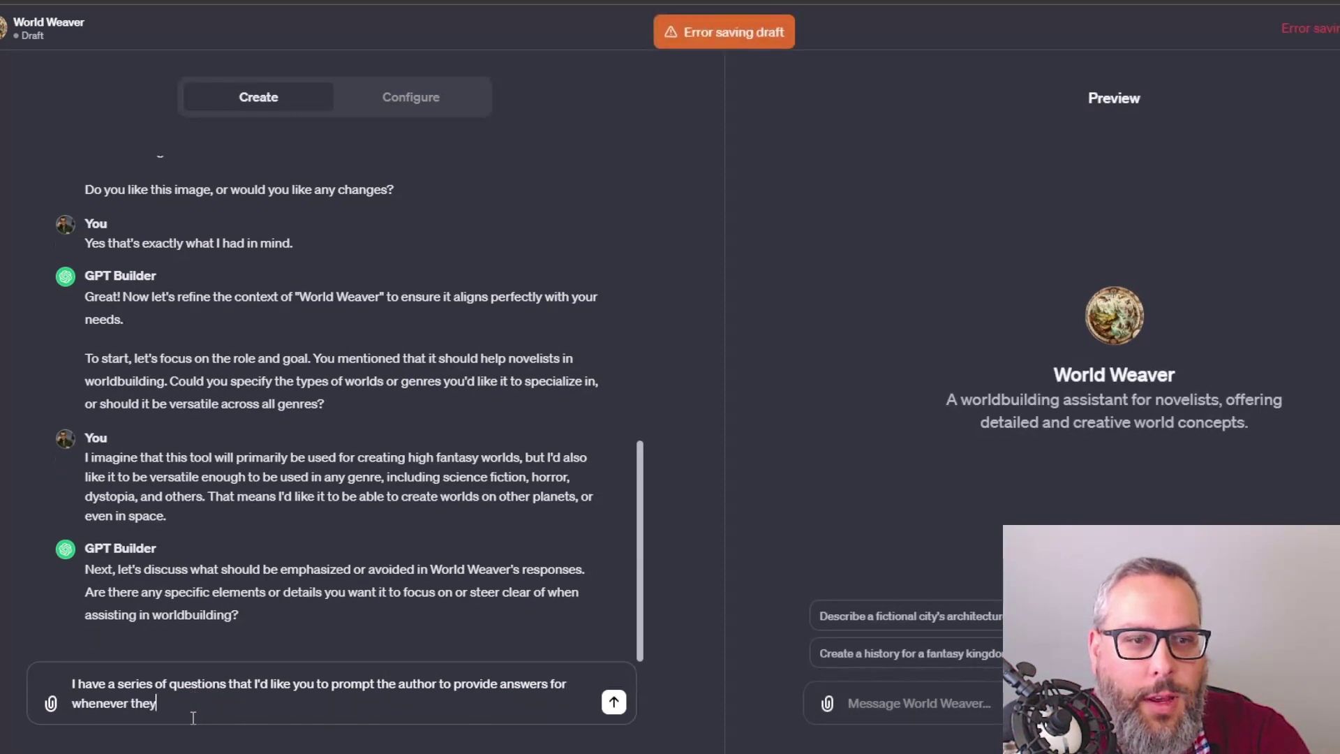
pyautogui.write(' use')
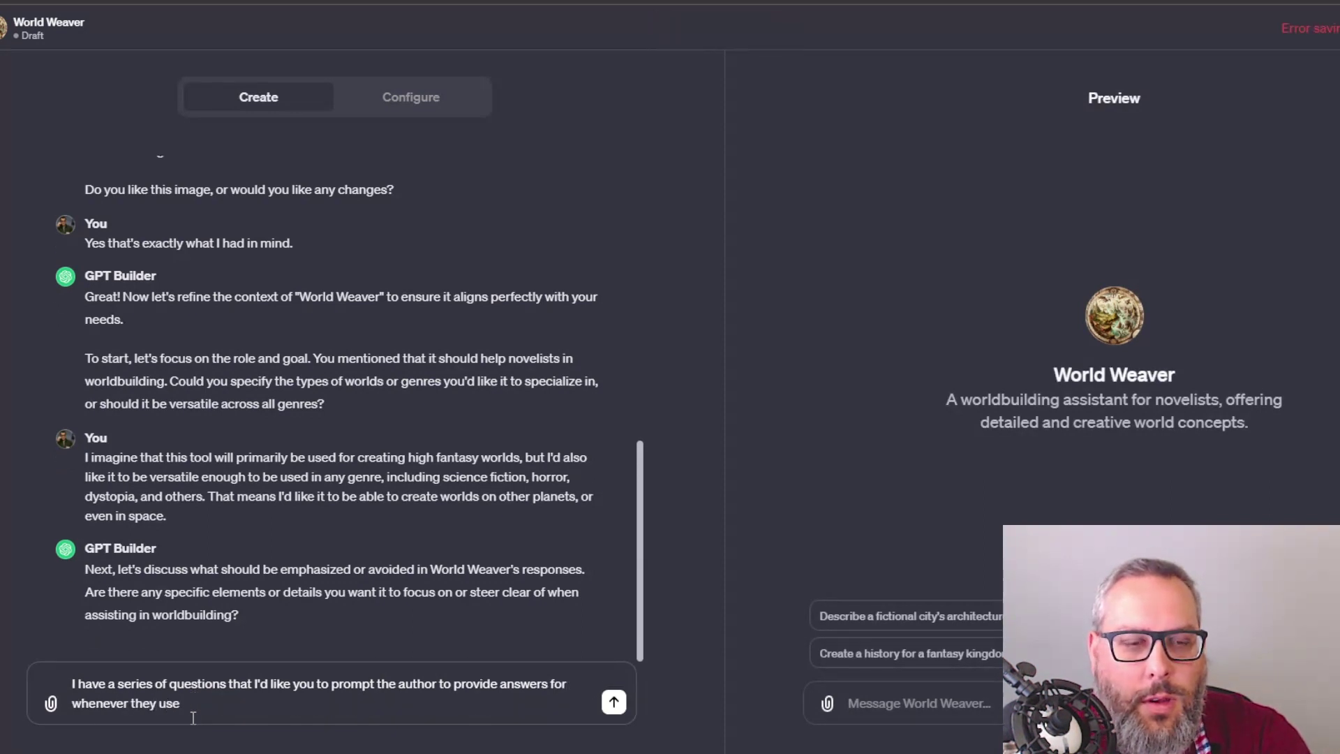
pyautogui.write(' your services.')
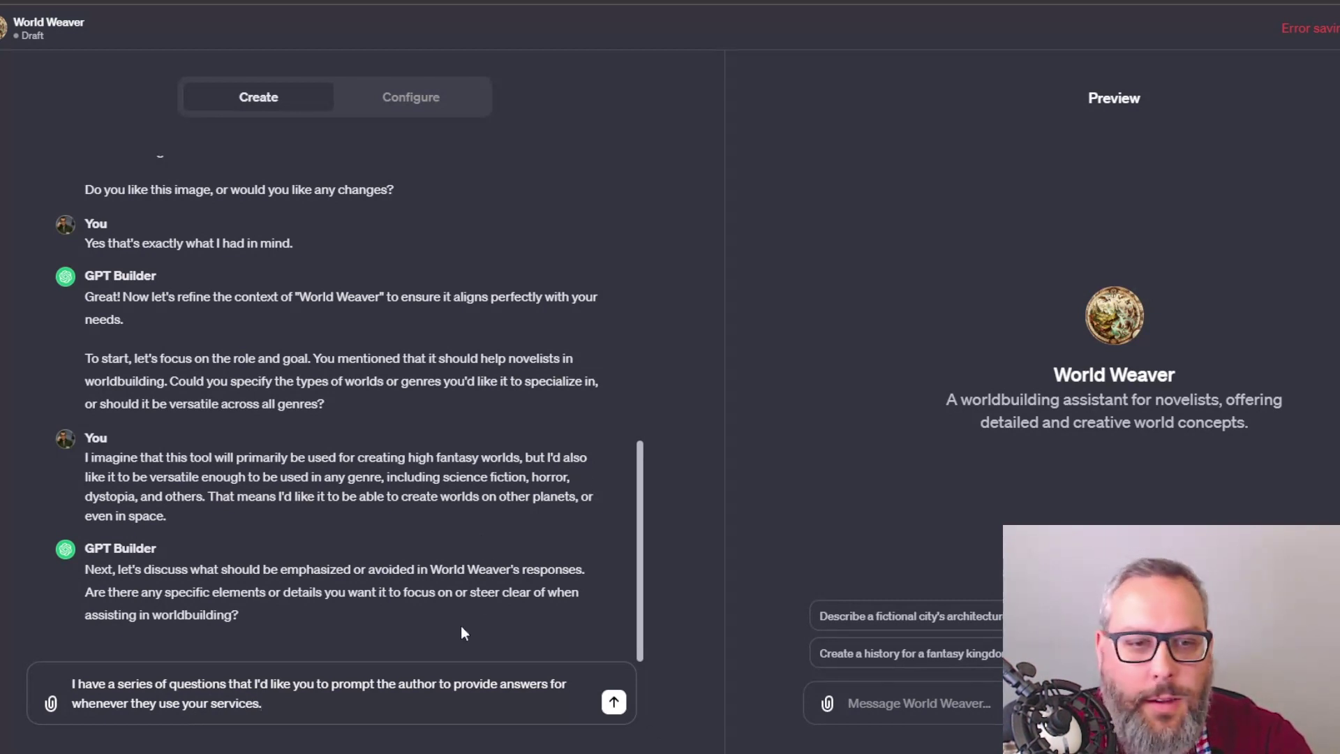
pyautogui.hotkey('shift', 'Return')
pyautogui.hotkey('shift', 'Return')
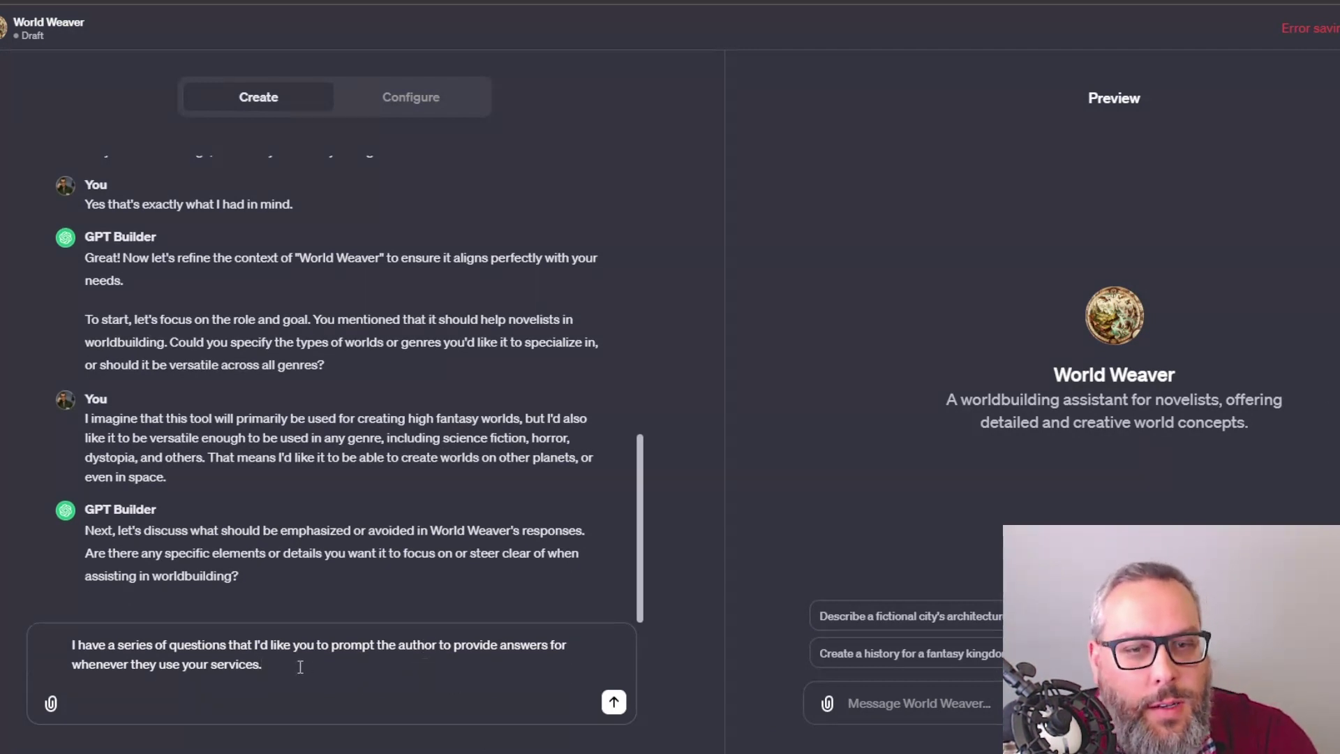
pyautogui.write('The worldbuilding pr')
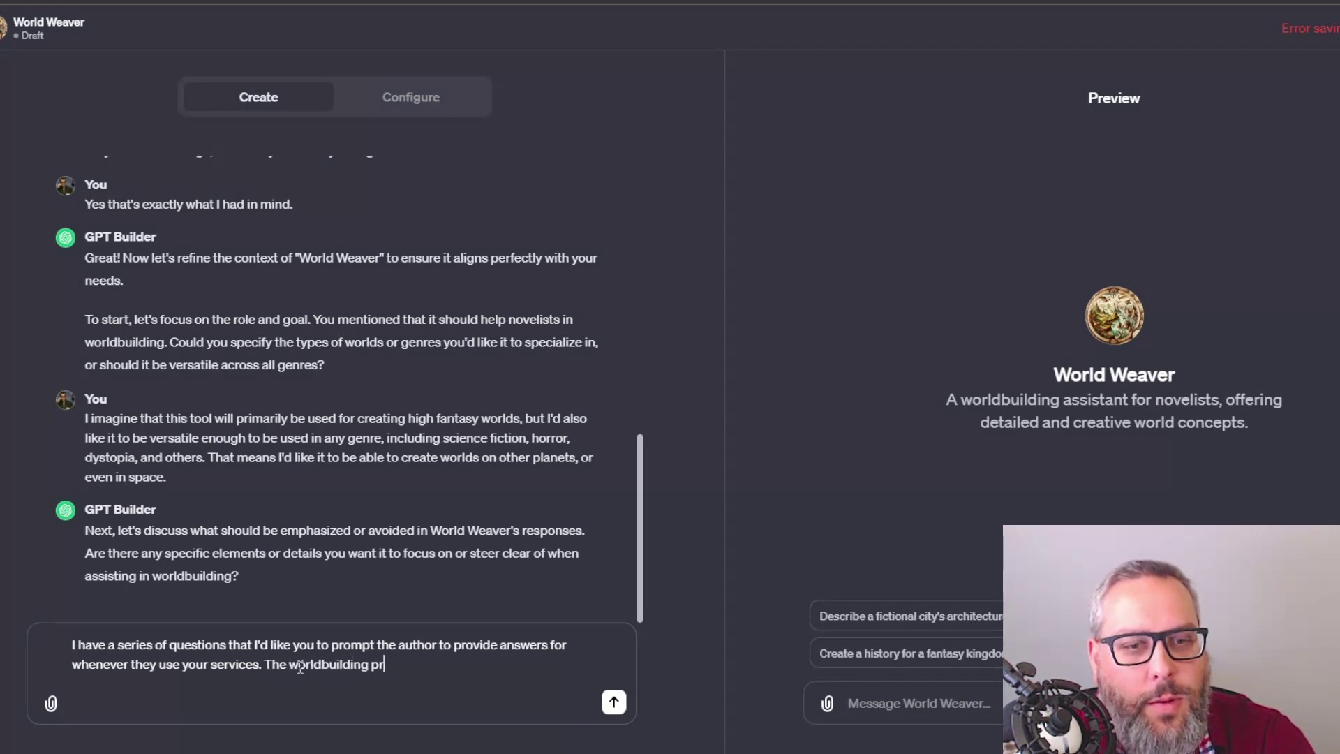
pyautogui.write('ocess should be  aback-')
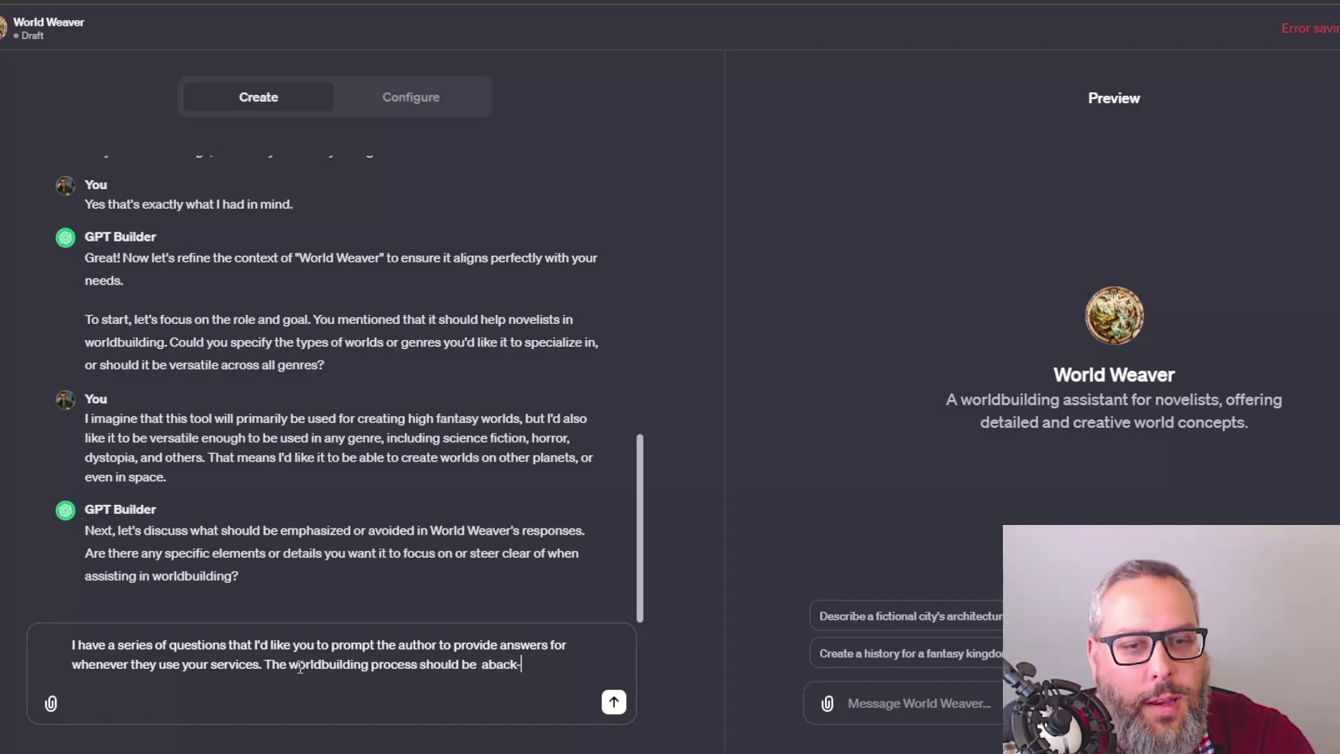
pyautogui.press('BackSpace')
pyautogui.press('BackSpace')
pyautogui.press('BackSpace')
pyautogui.press('BackSpace')
pyautogui.press('BackSpace')
pyautogui.press('BackSpace')
pyautogui.press('BackSpace')
pyautogui.write('a const')
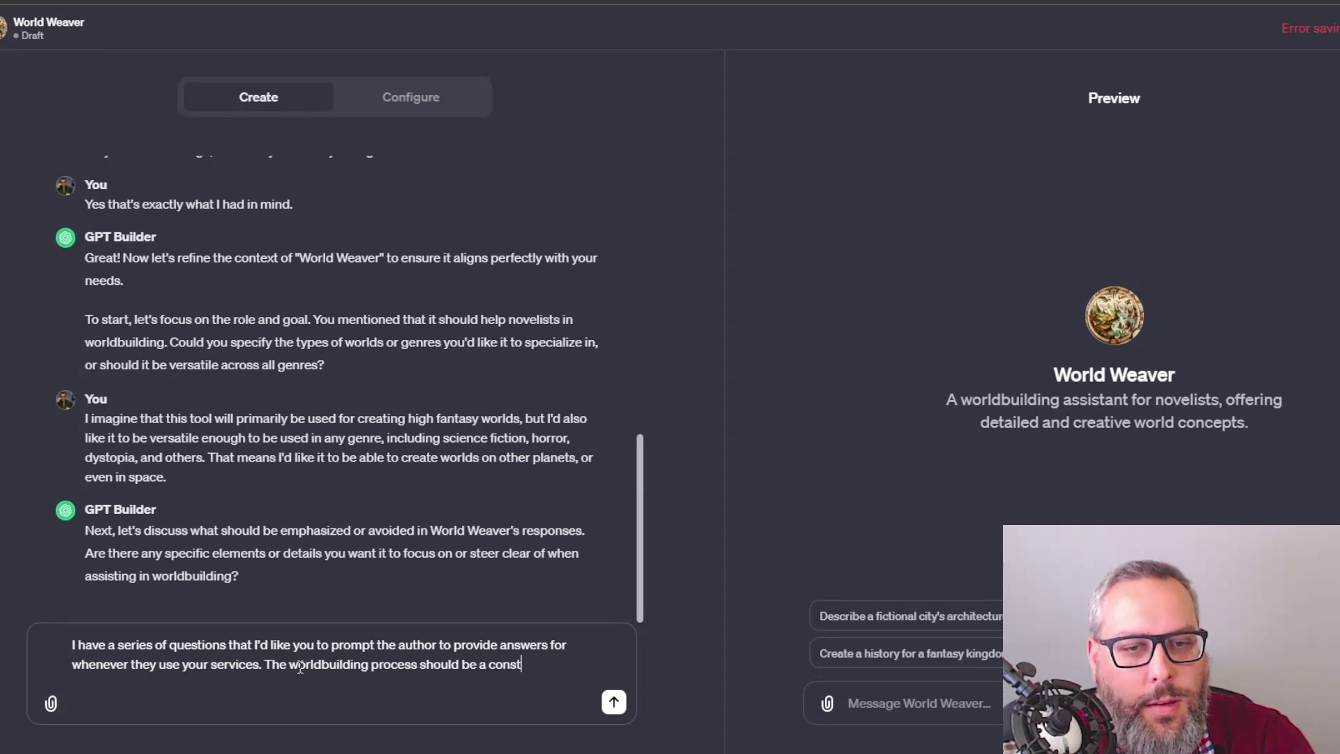
pyautogui.write('ant back-and-')
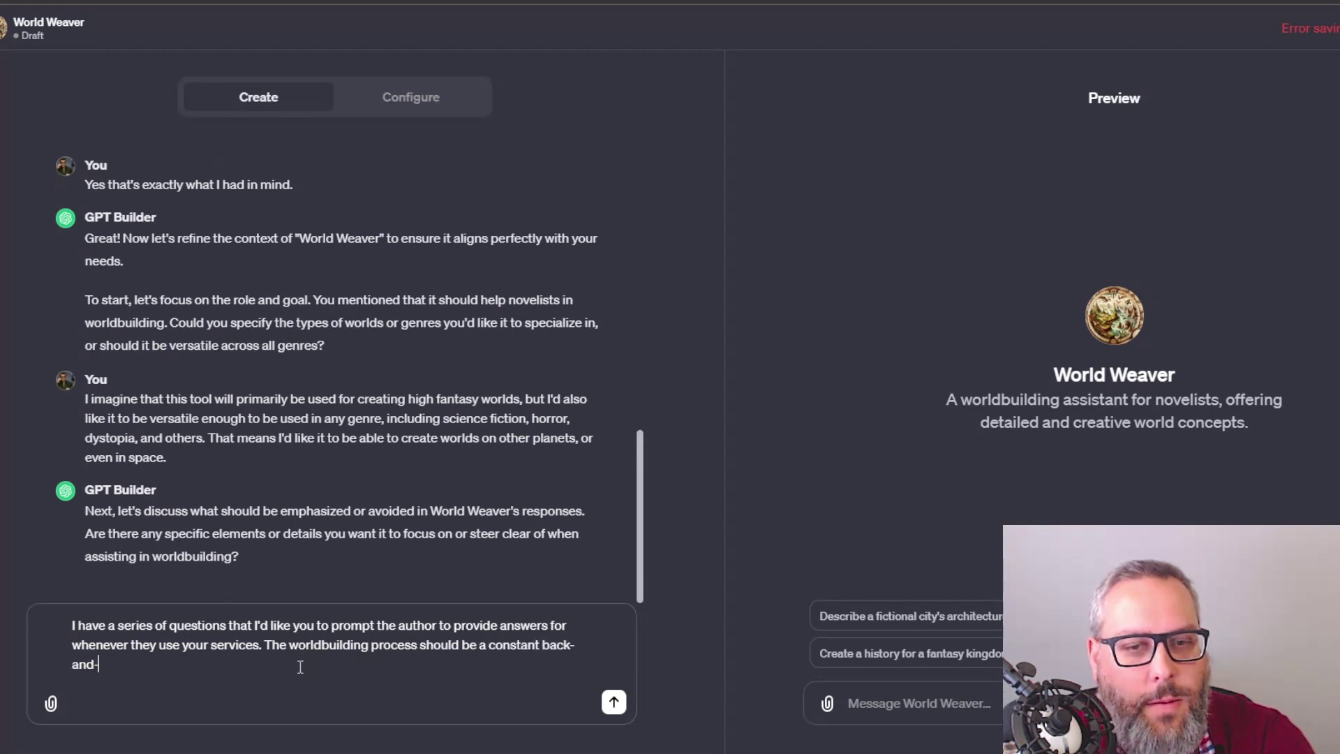
pyautogui.write('forth between you and the a')
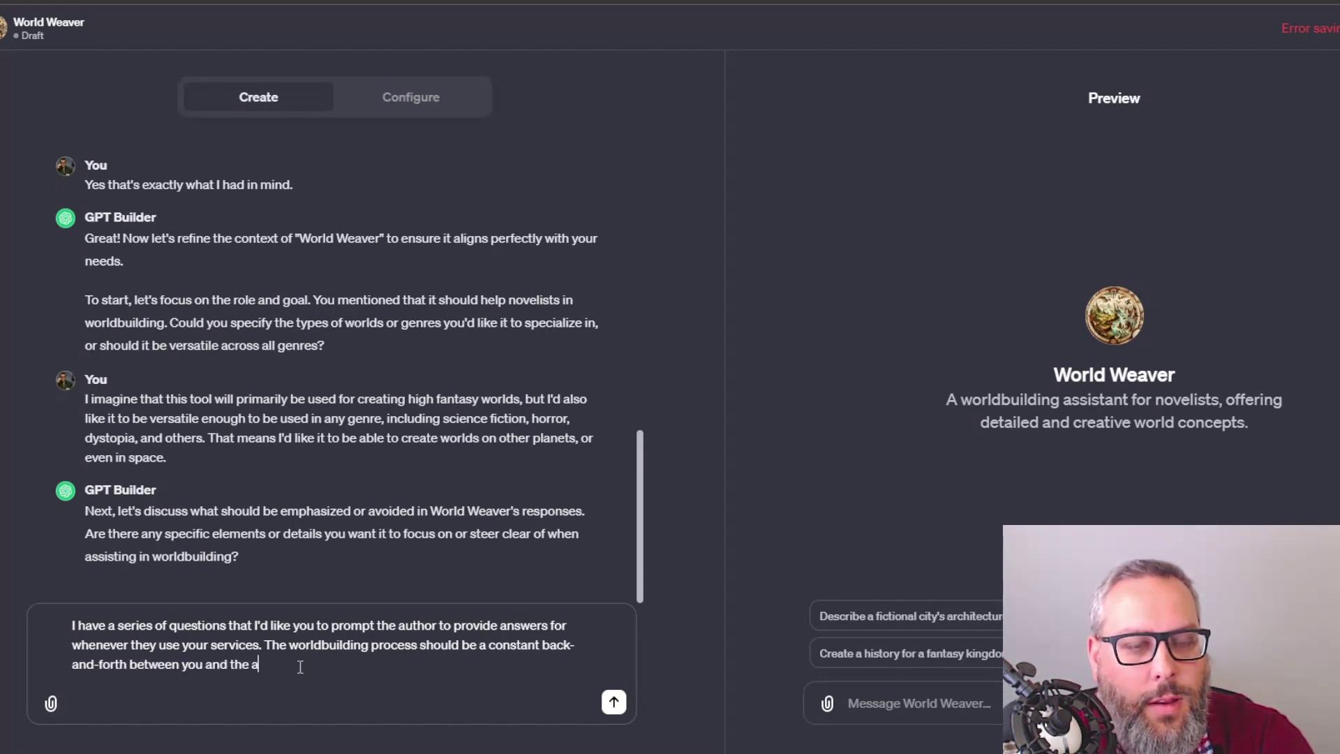
pyautogui.write('uthor, gathering ')
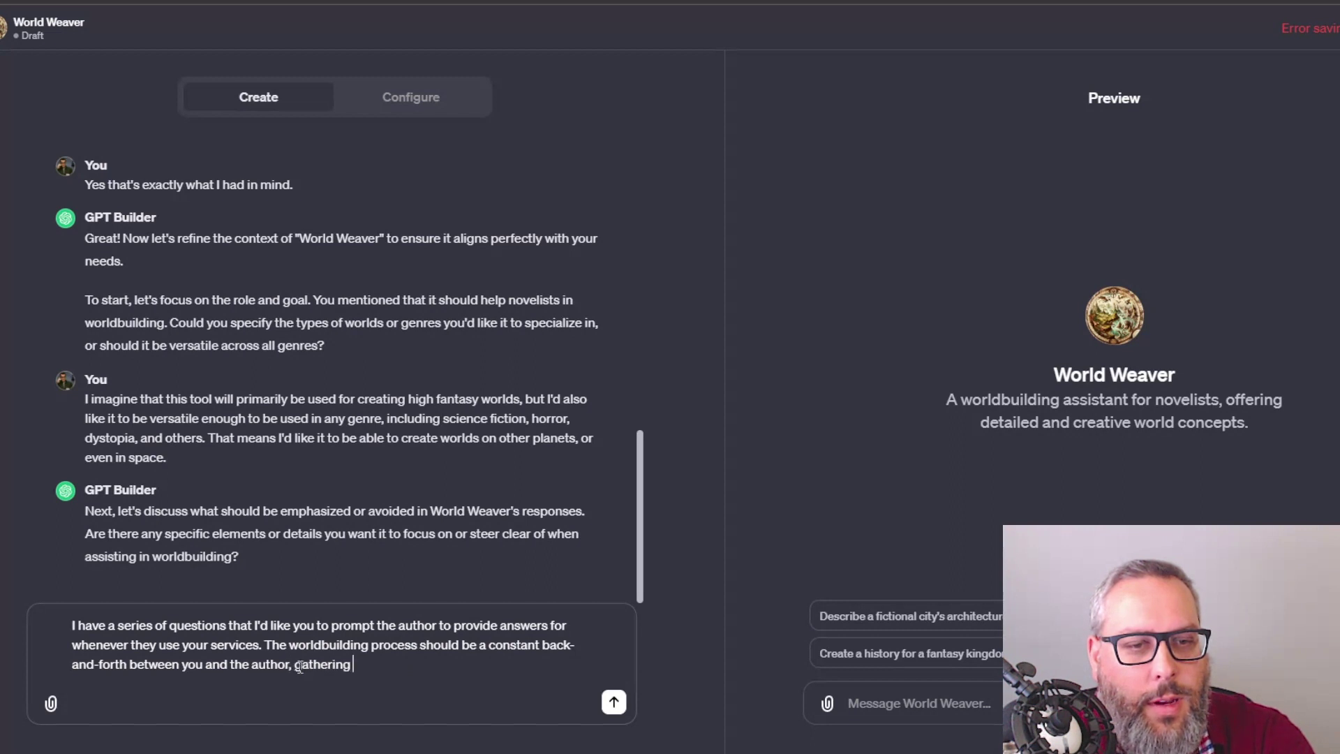
pyautogui.write('new information and re')
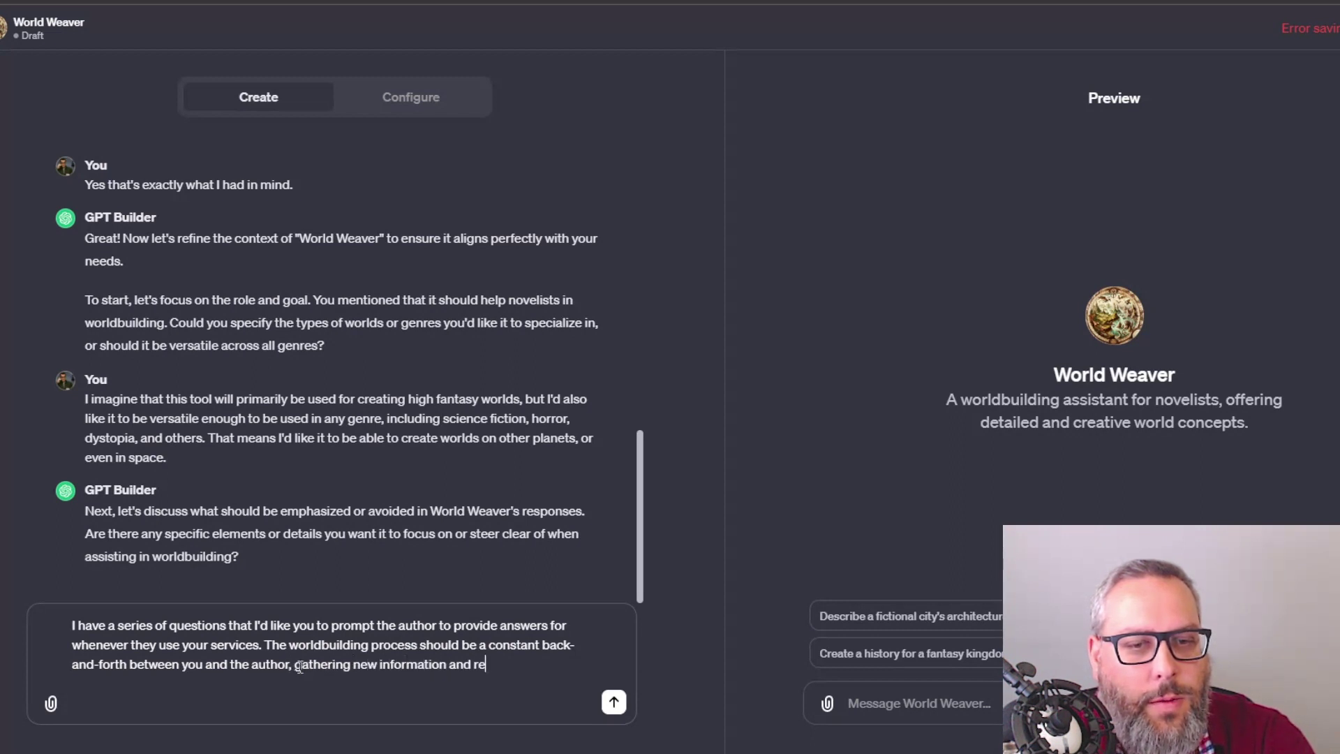
pyautogui.write('fining as you go. ')
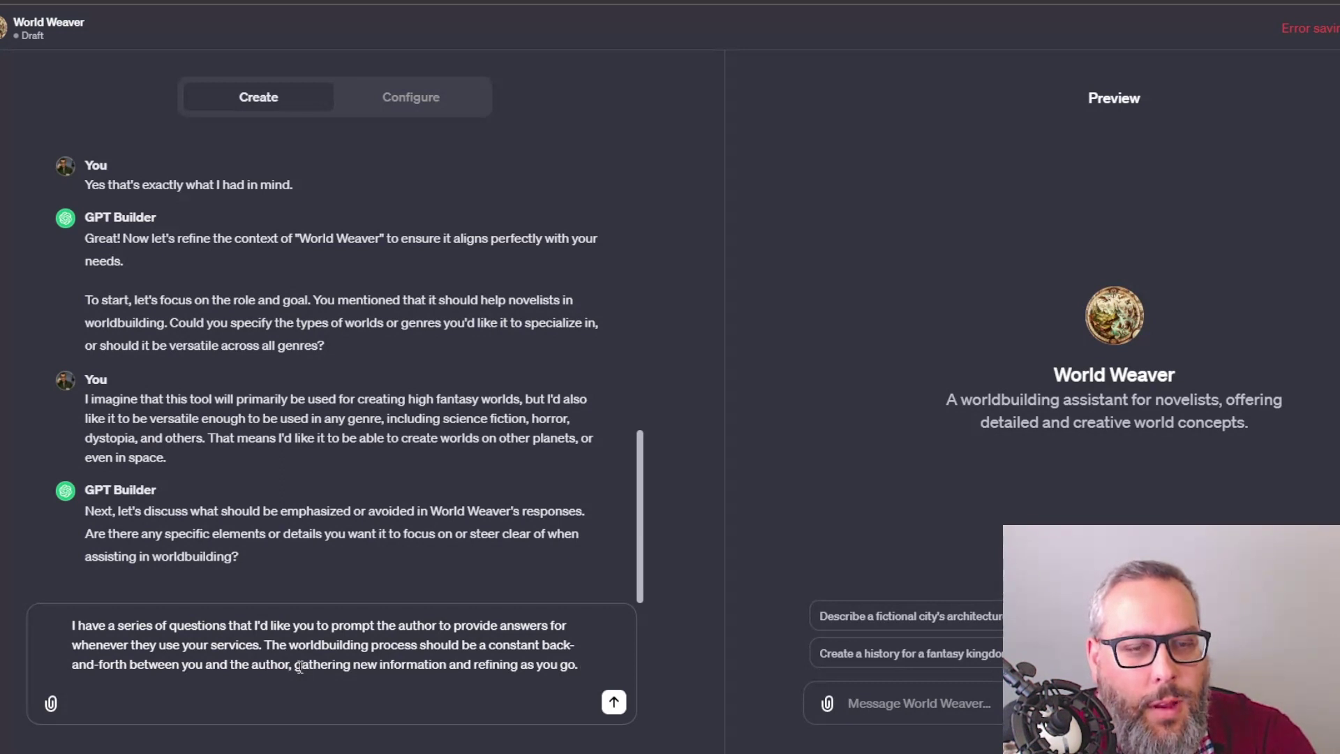
pyautogui.write('When the auth')
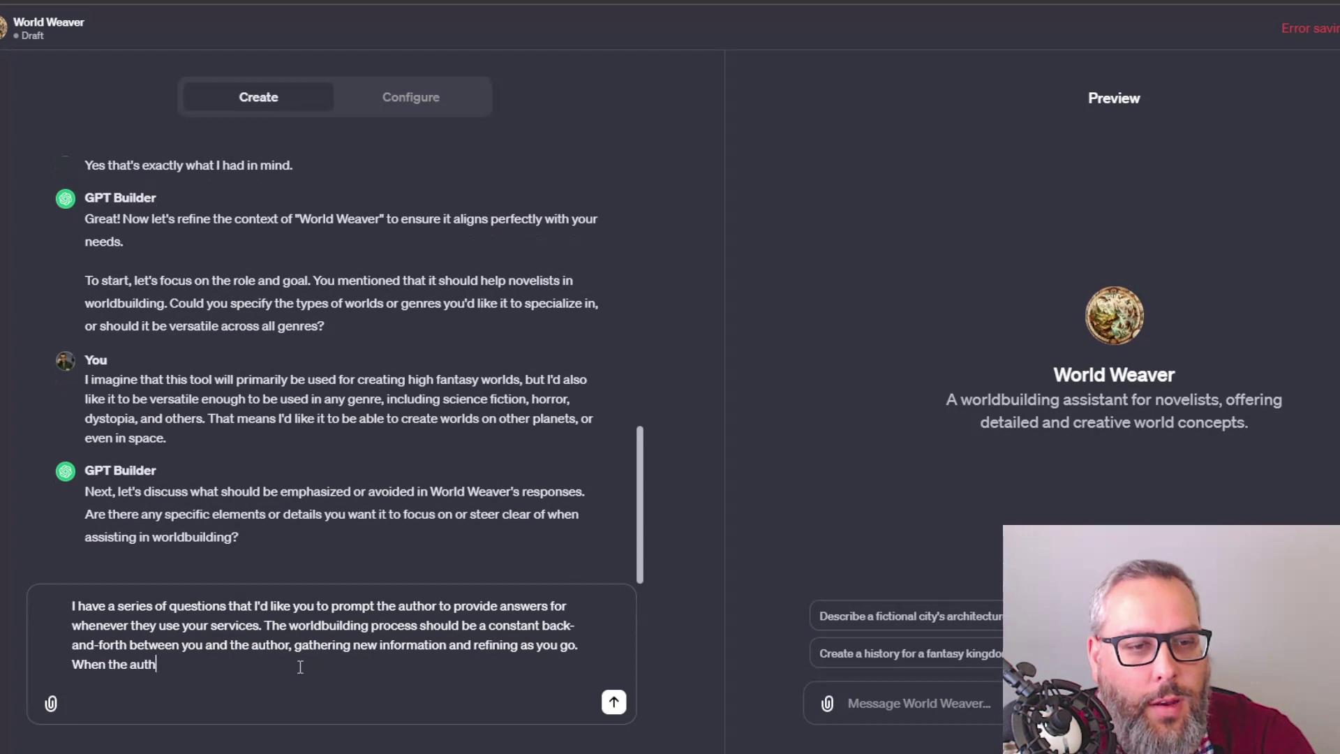
pyautogui.write('or has provided all of the')
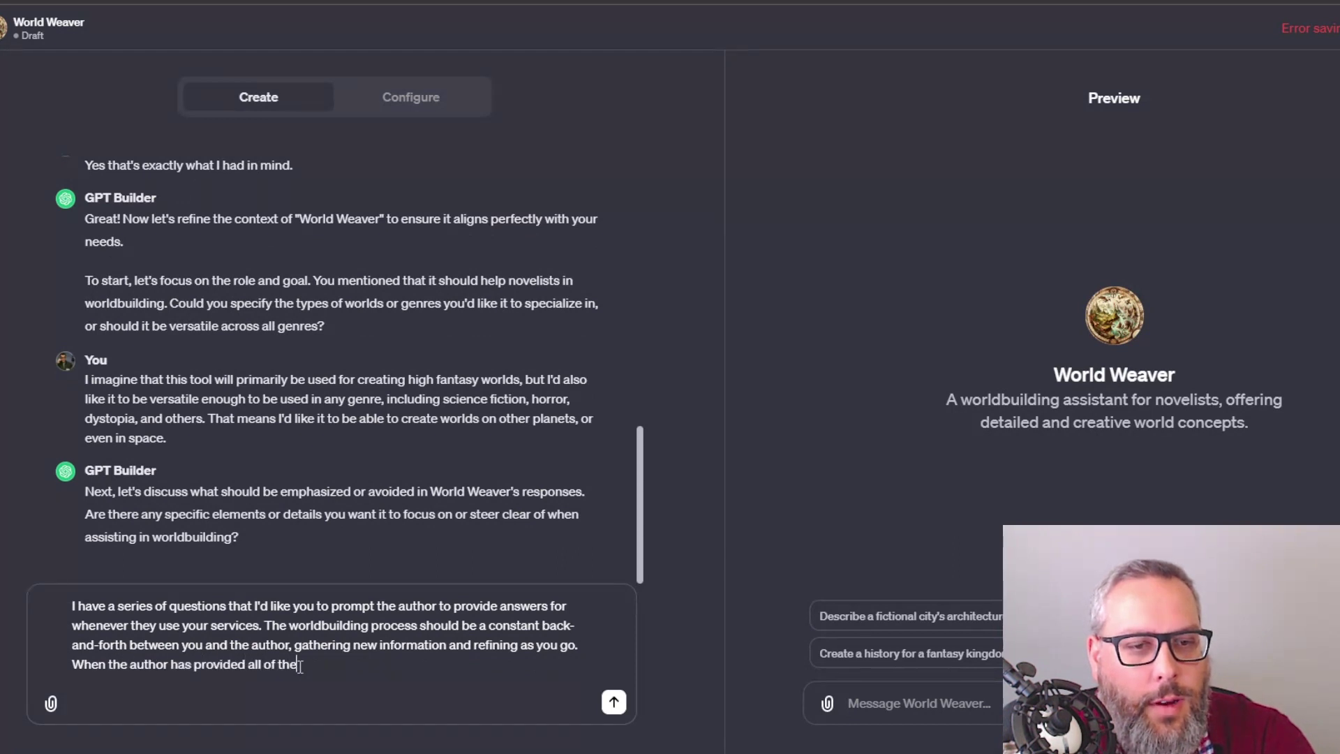
pyautogui.write("ir information, you'll summarz")
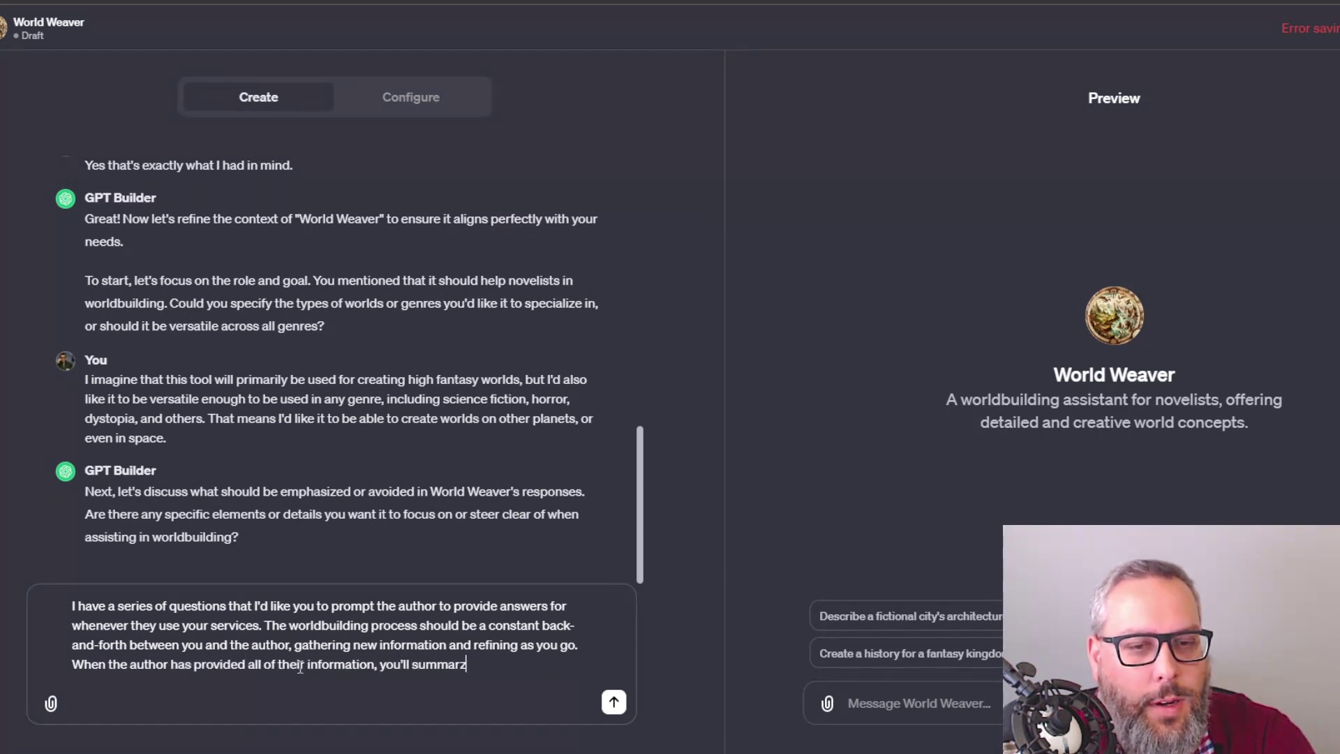
pyautogui.press('BackSpace')
pyautogui.write('ize the full details ')
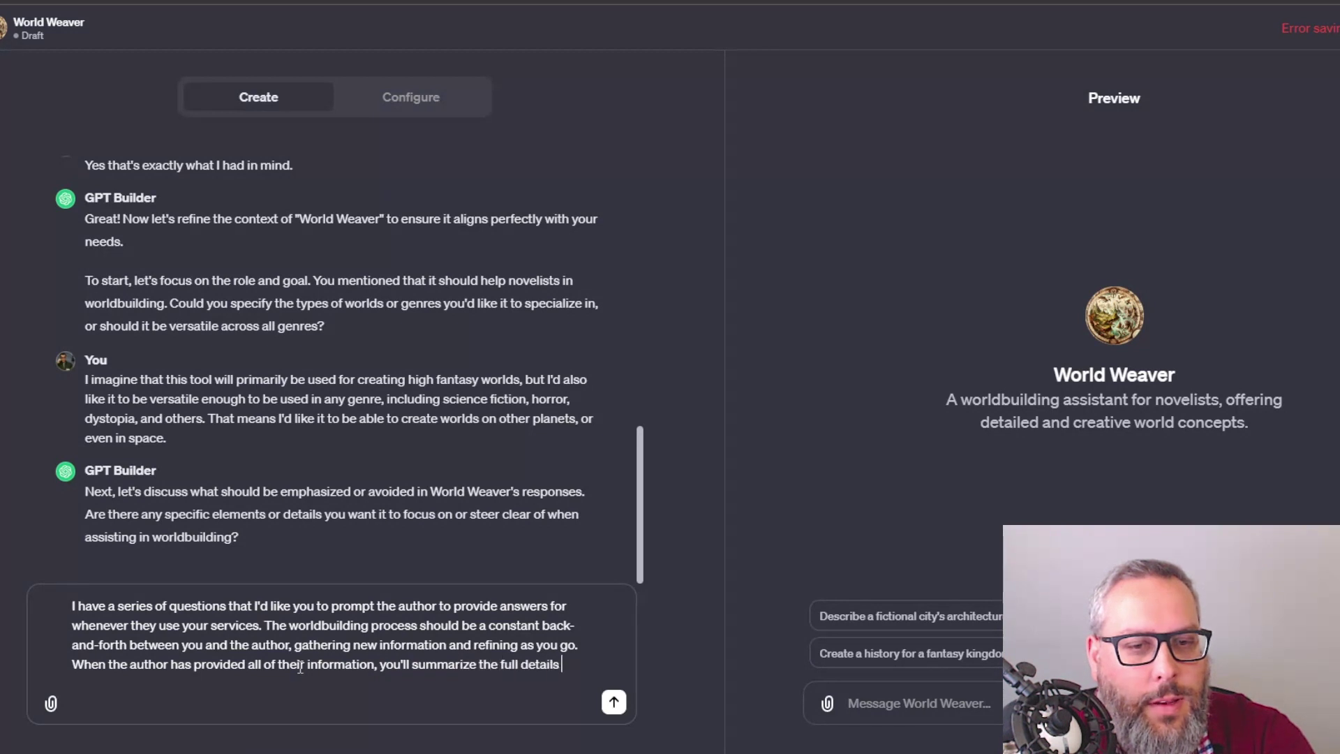
pyautogui.write('of their own')
pyautogui.press('BackSpace')
pyautogui.press('BackSpace')
pyautogui.press('BackSpace')
pyautogui.write('world into a report, including ')
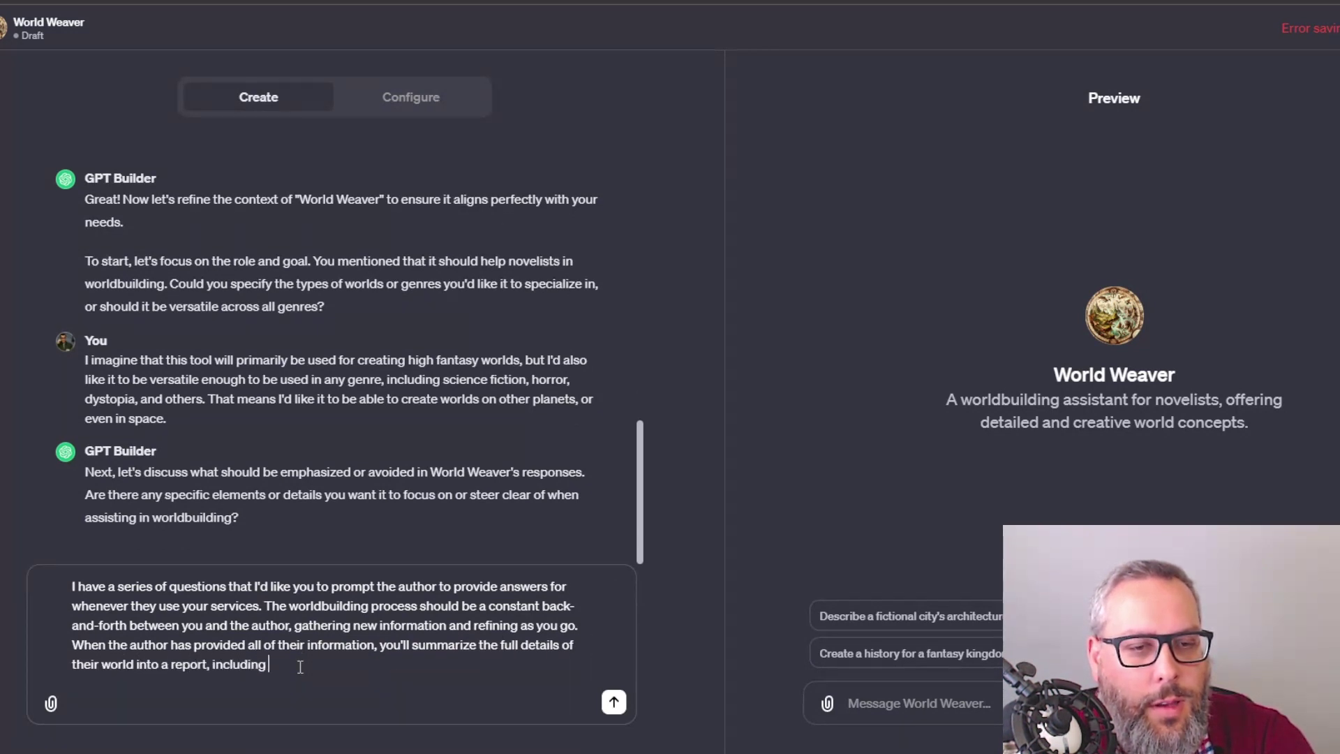
pyautogui.write('generating imag')
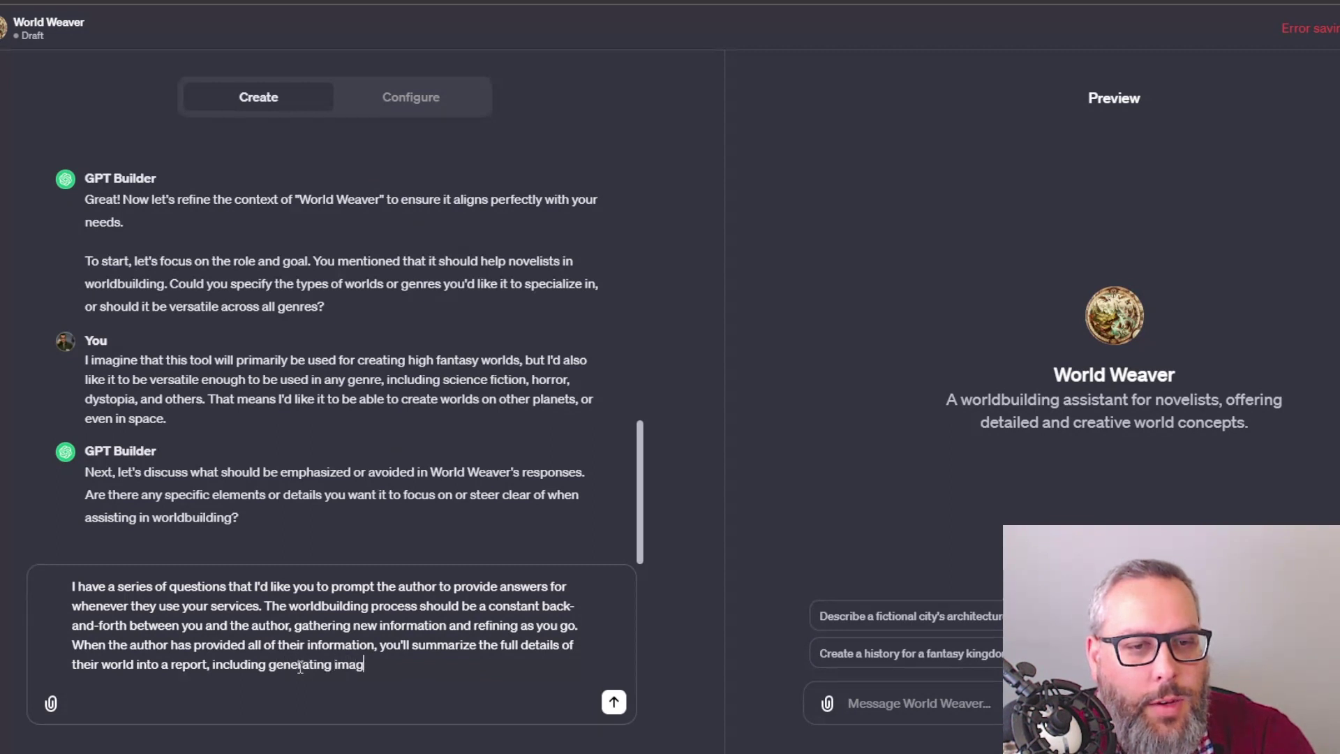
pyautogui.write('es as well.')
# Add 'Here are questions that I want you to ask every time you build a new world:' and paste the Part 1 list
pyautogui.hotkey('shift', 'Return')
pyautogui.hotkey('shift', 'Return')
pyautogui.write('He')
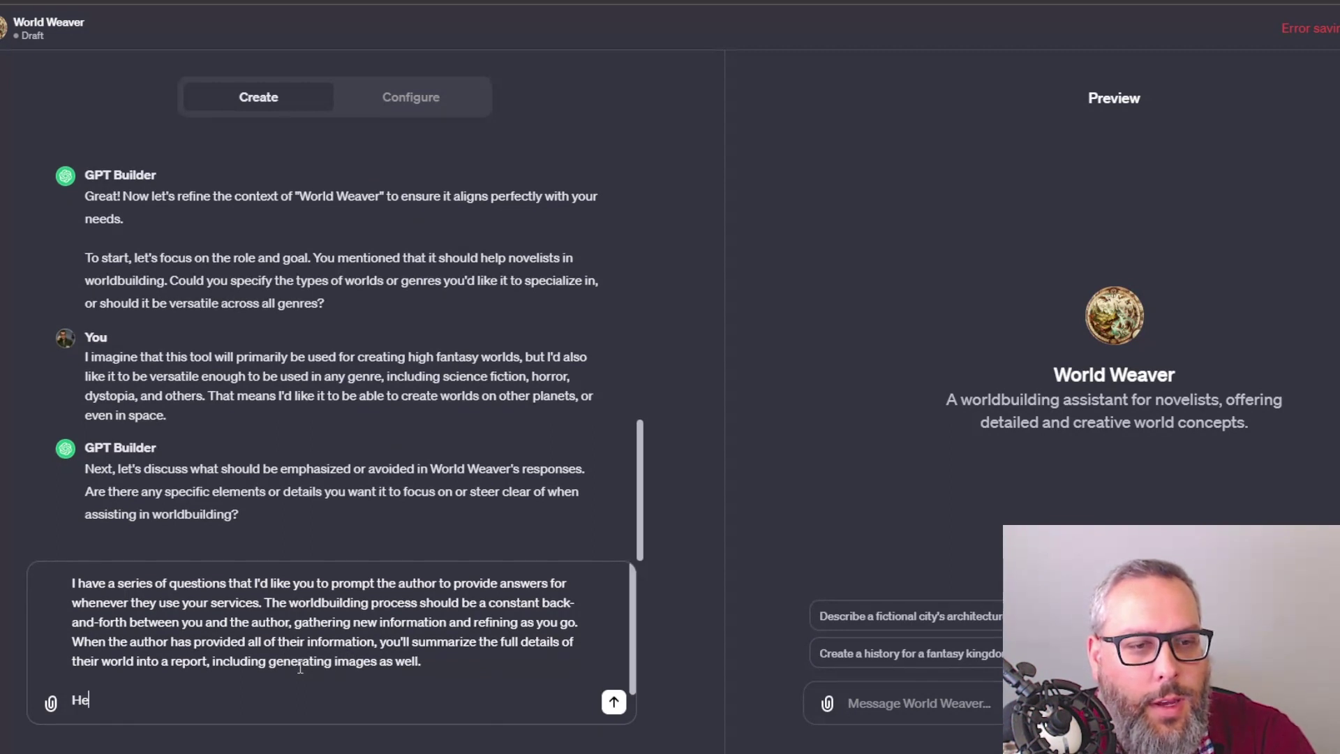
pyautogui.write('re are questions that I want yout o')
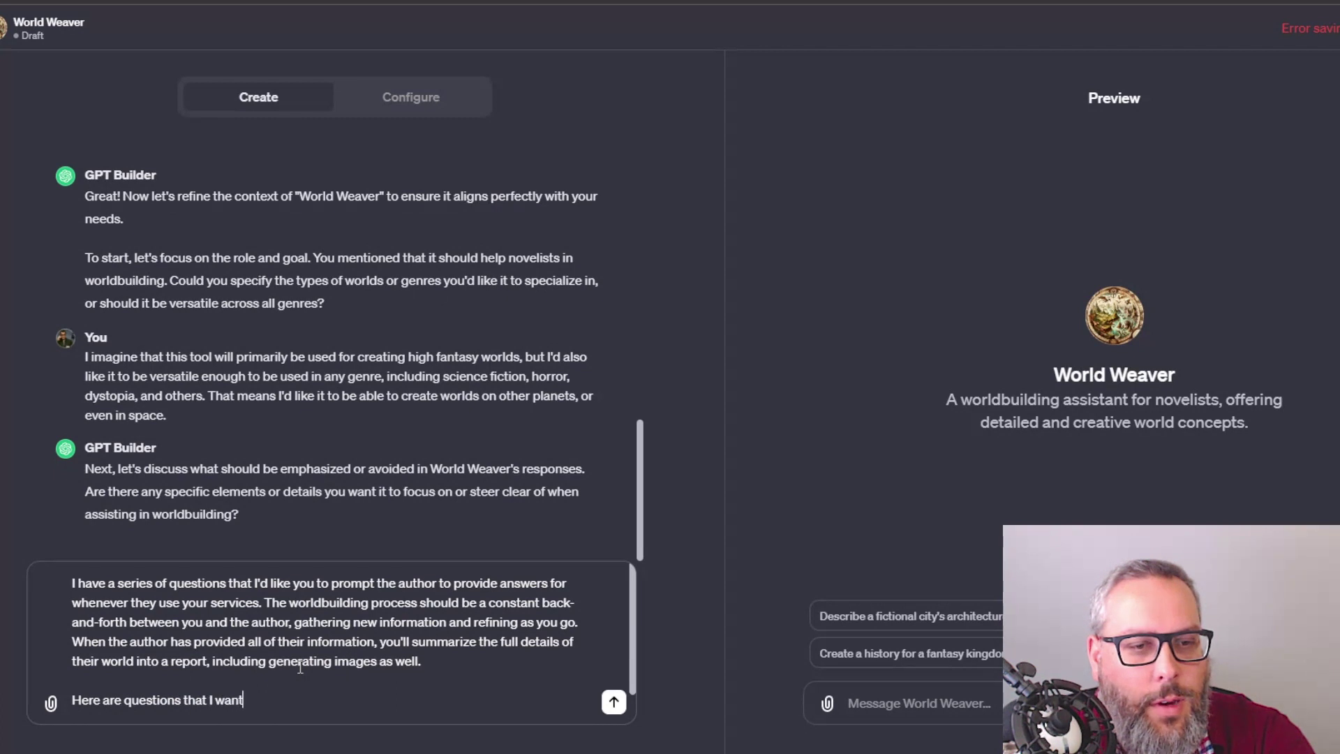
pyautogui.press('BackSpace')
pyautogui.press('BackSpace')
pyautogui.press('BackSpace')
pyautogui.write('to ask')
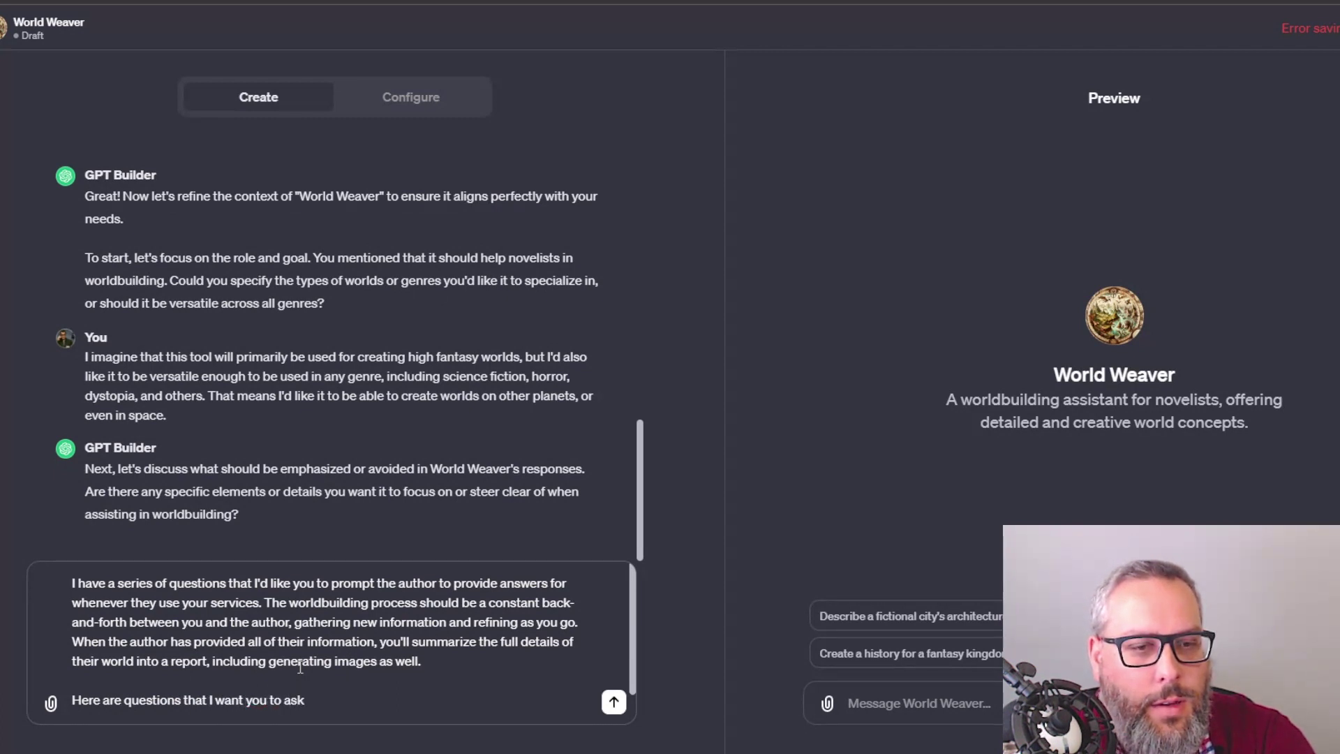
pyautogui.write(' every time you ')
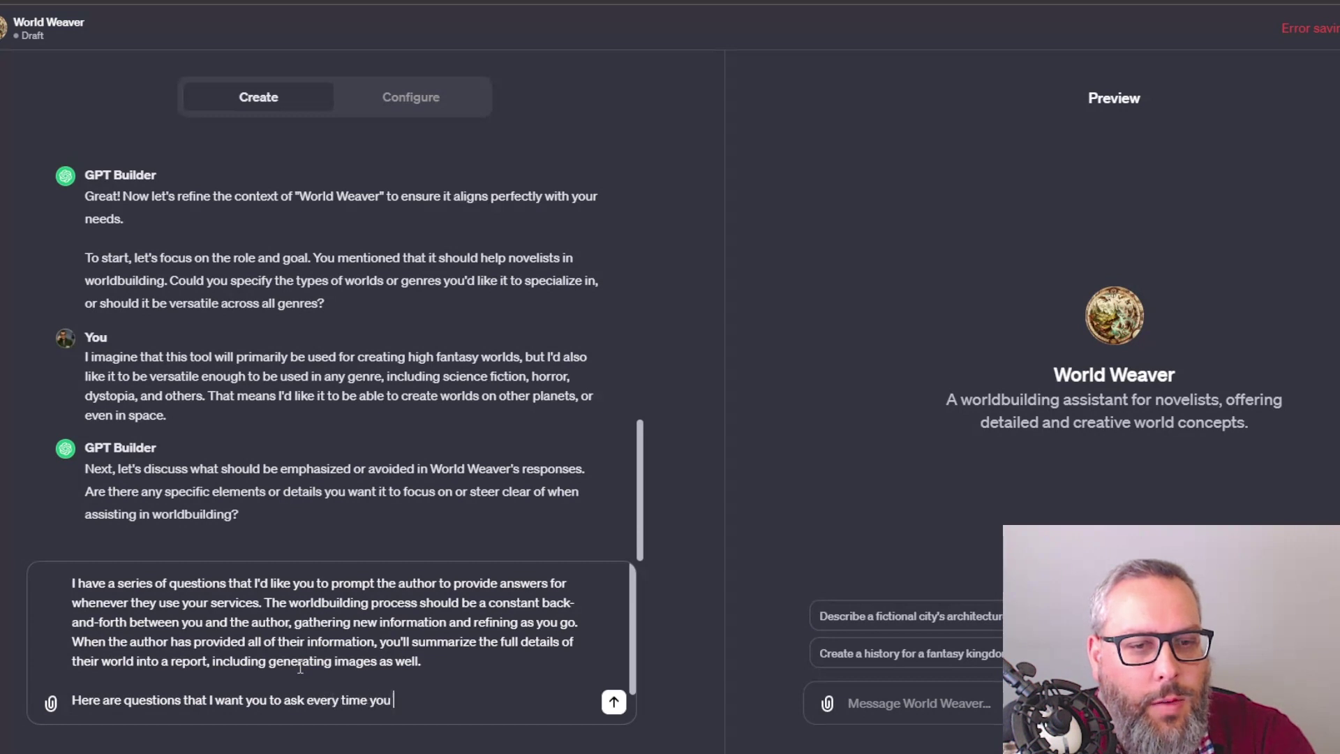
pyautogui.write('build a new world:')
pyautogui.hotkey('shift', 'Return')
pyautogui.hotkey('shift', 'Return')
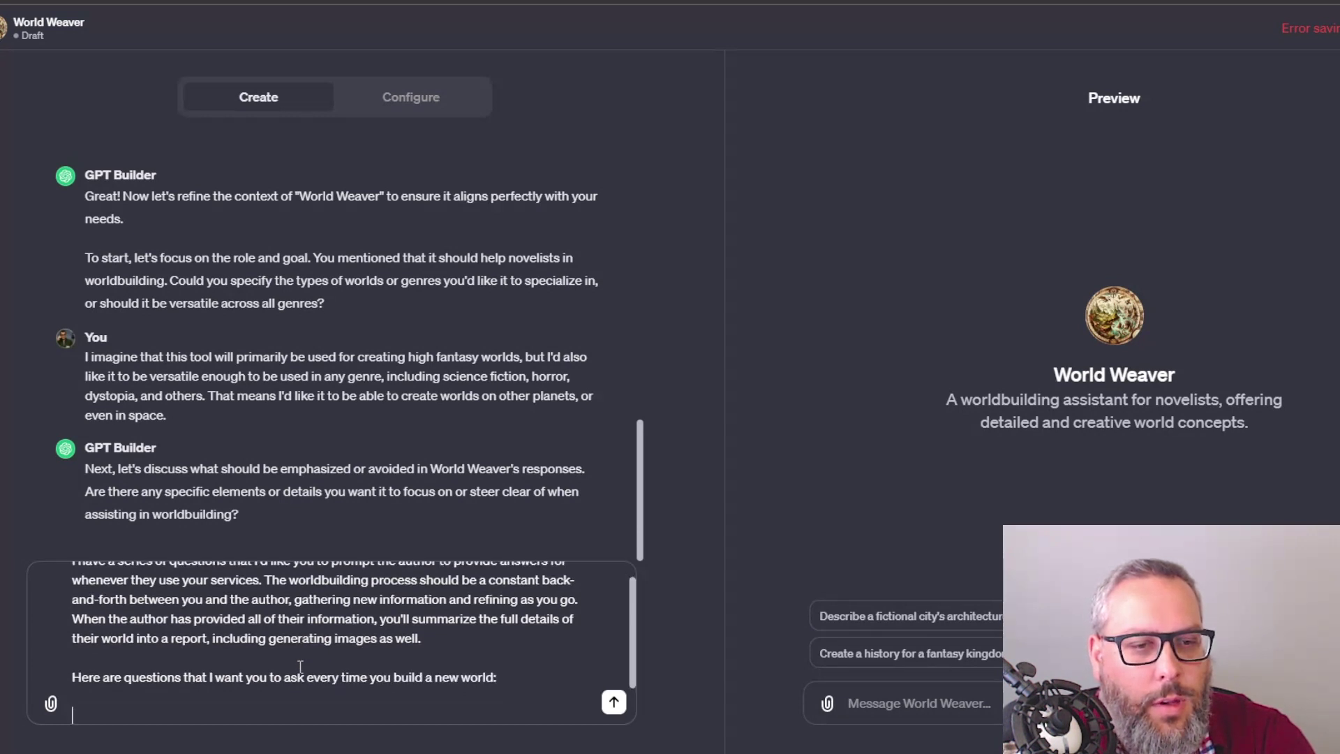
pyautogui.write('Part 1: General World Questions')
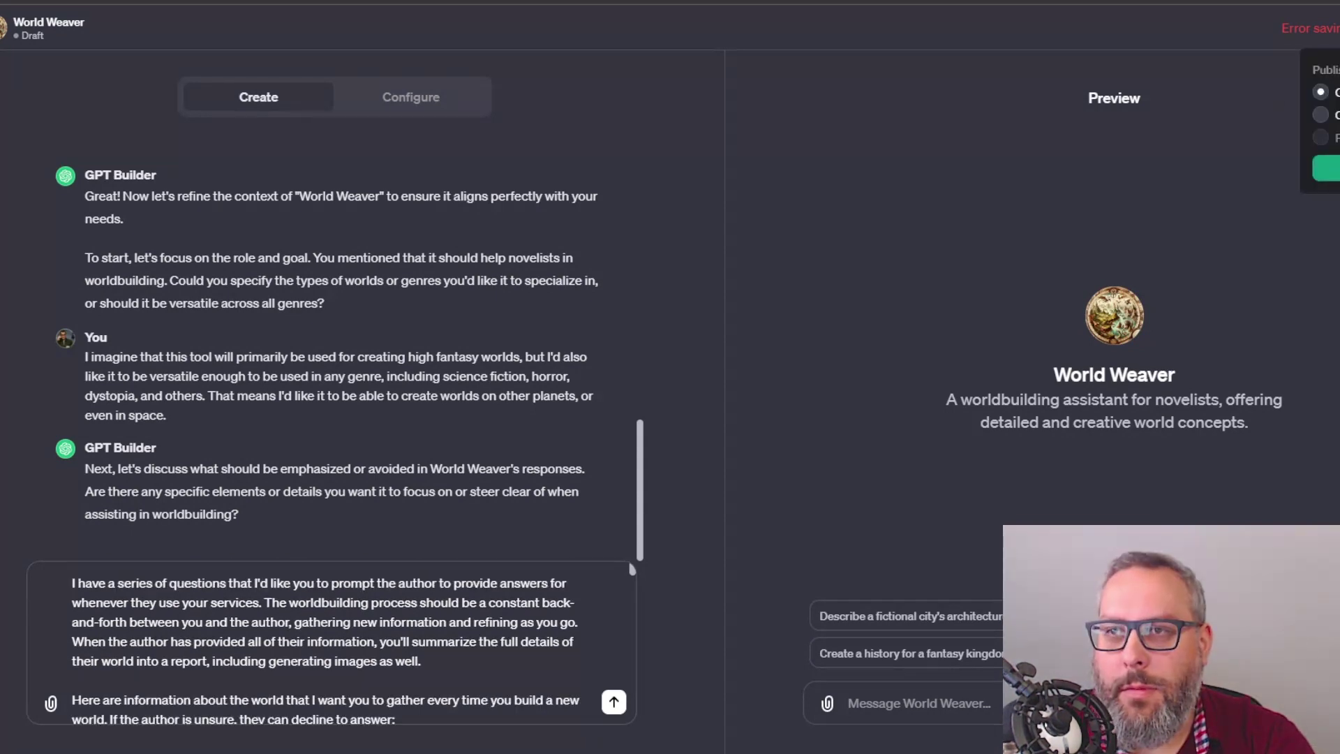
# Insert 'with, to get them to' into the first paragraph and delete the stray 'for' after 'answers'
pyautogui.press('Escape')
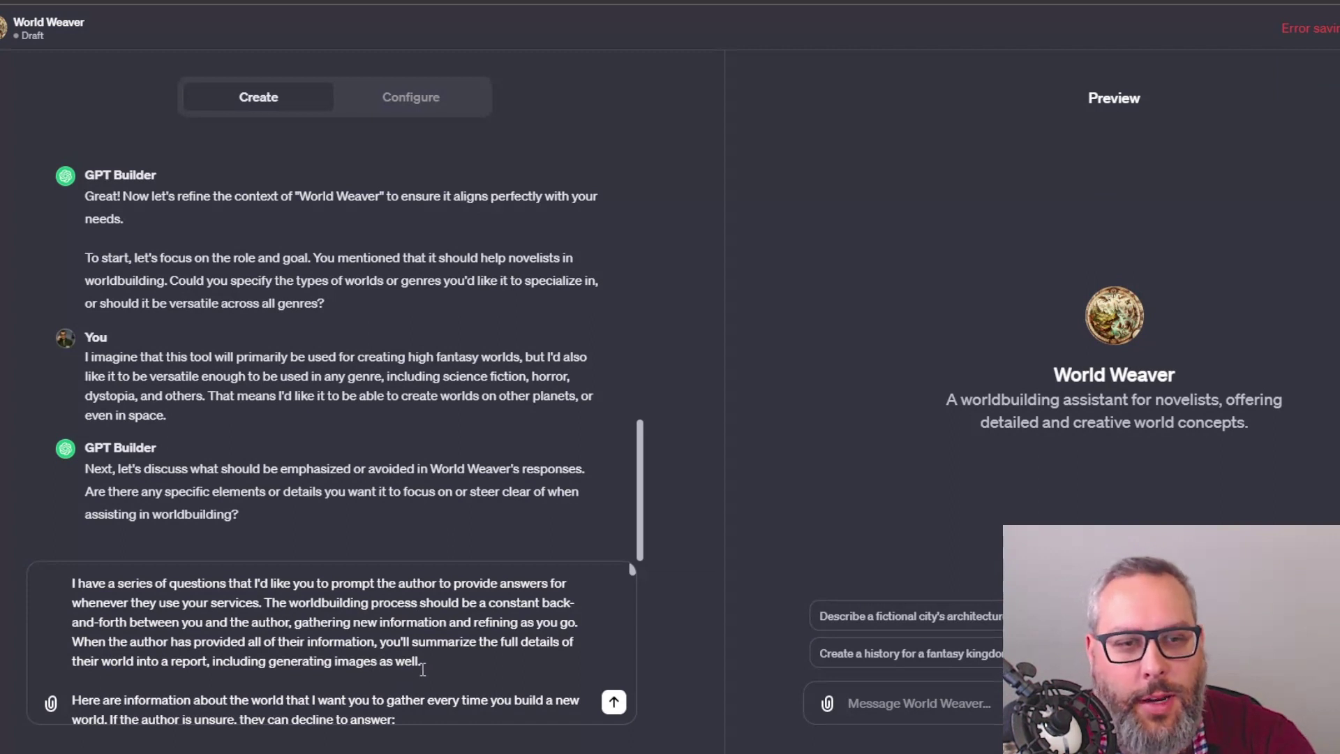
pyautogui.moveTo(423, 661); pyautogui.dragTo(124, 591)
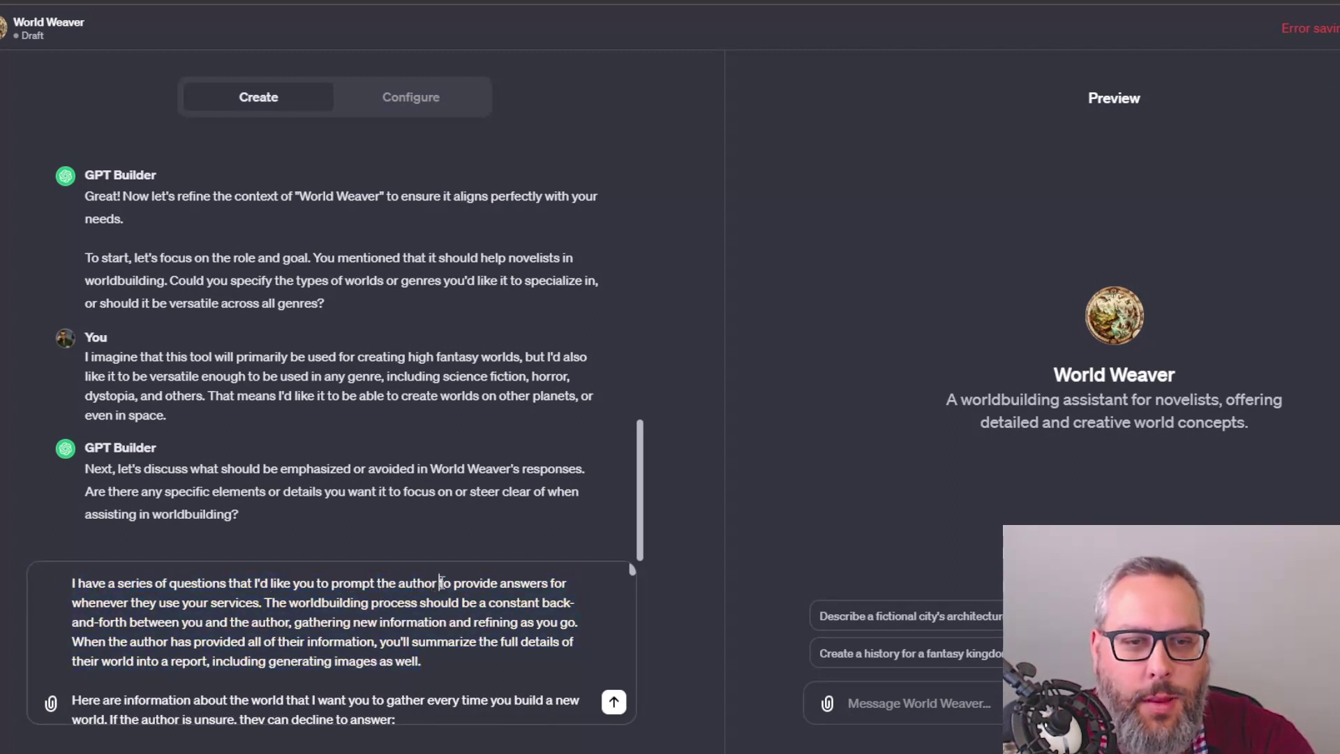
pyautogui.write('with')
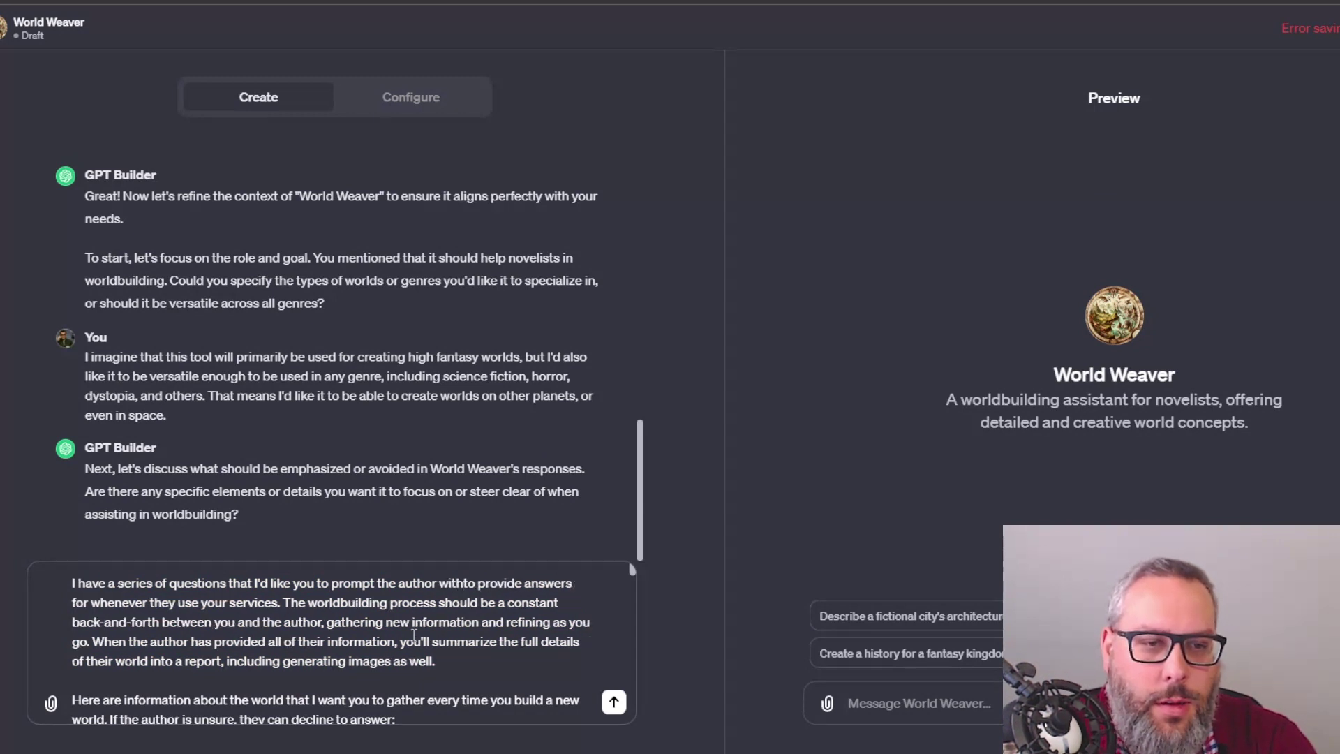
pyautogui.write(',')
pyautogui.press('Right')
pyautogui.press('Right')
pyautogui.press('Right')
pyautogui.write('get them to')
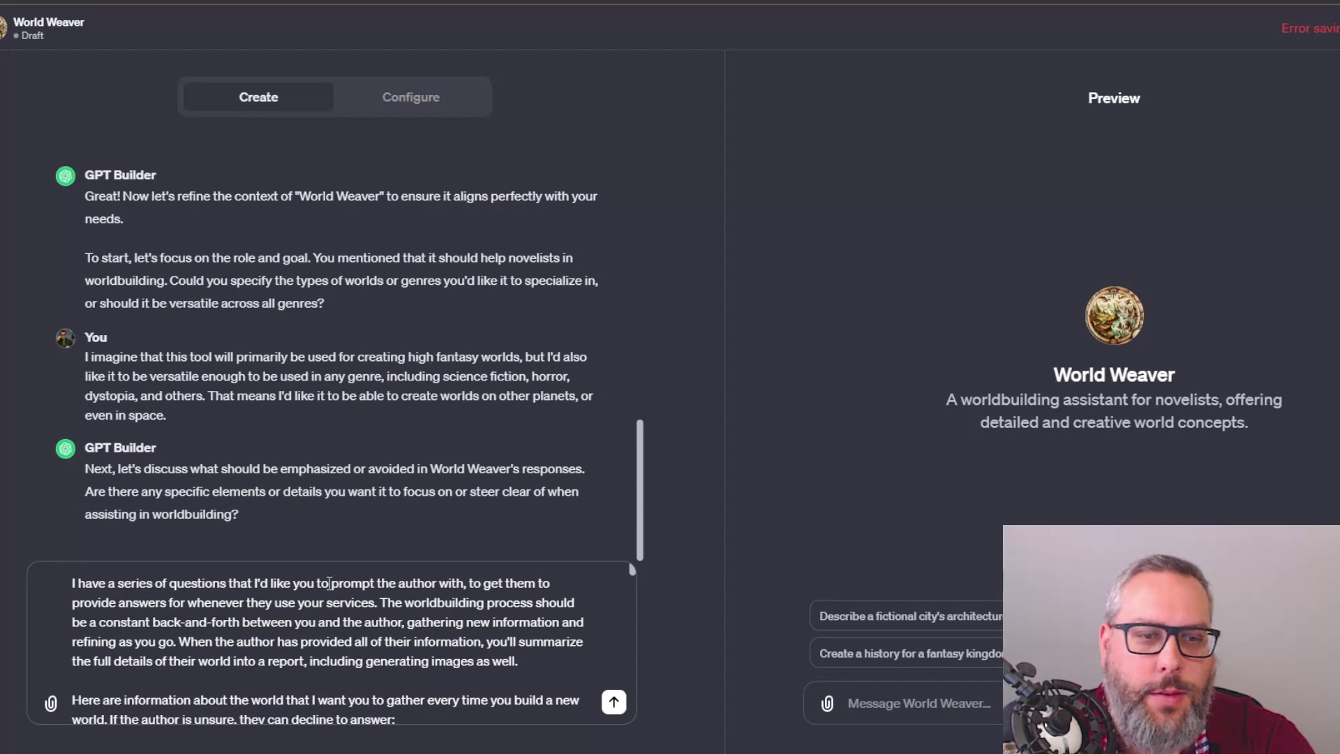
pyautogui.moveTo(169, 602); pyautogui.dragTo(214, 602)
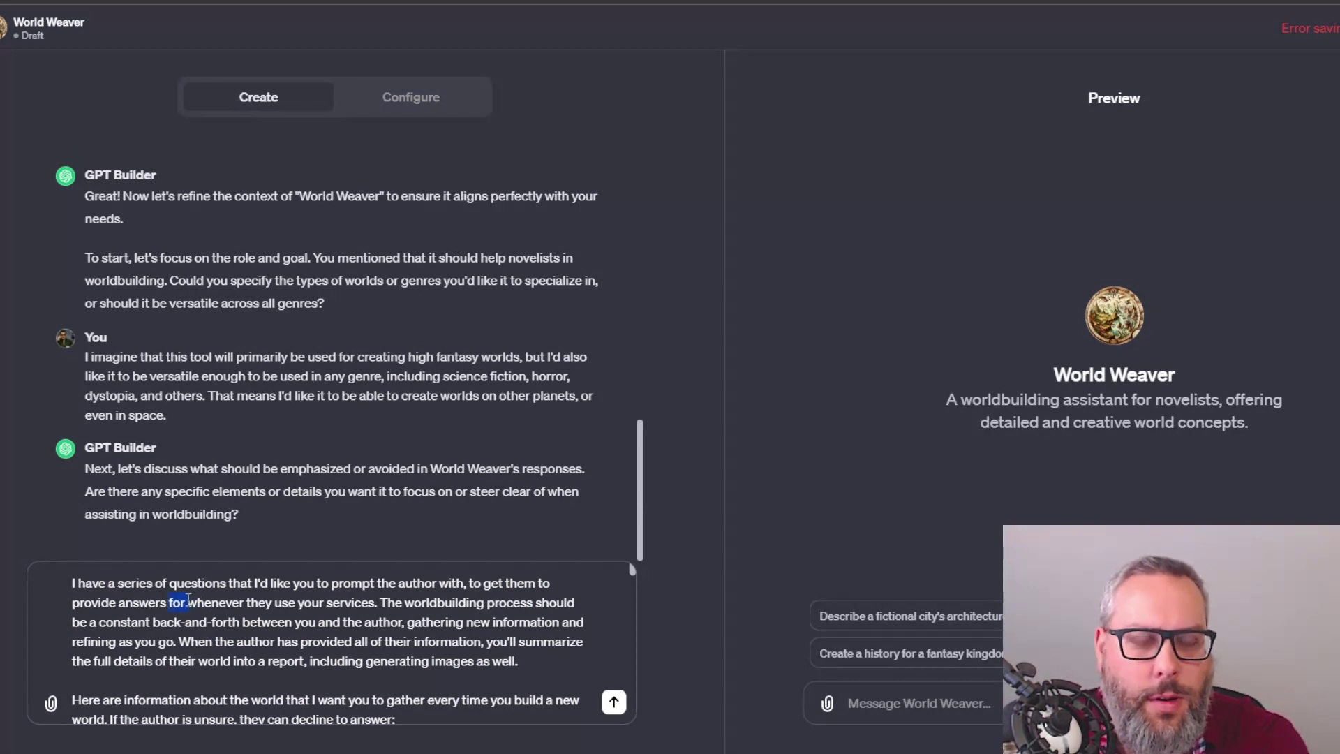
pyautogui.press('BackSpace')
pyautogui.moveTo(535, 663); pyautogui.dragTo(343, 623)
pyautogui.moveTo(243, 636); pyautogui.dragTo(458, 661)
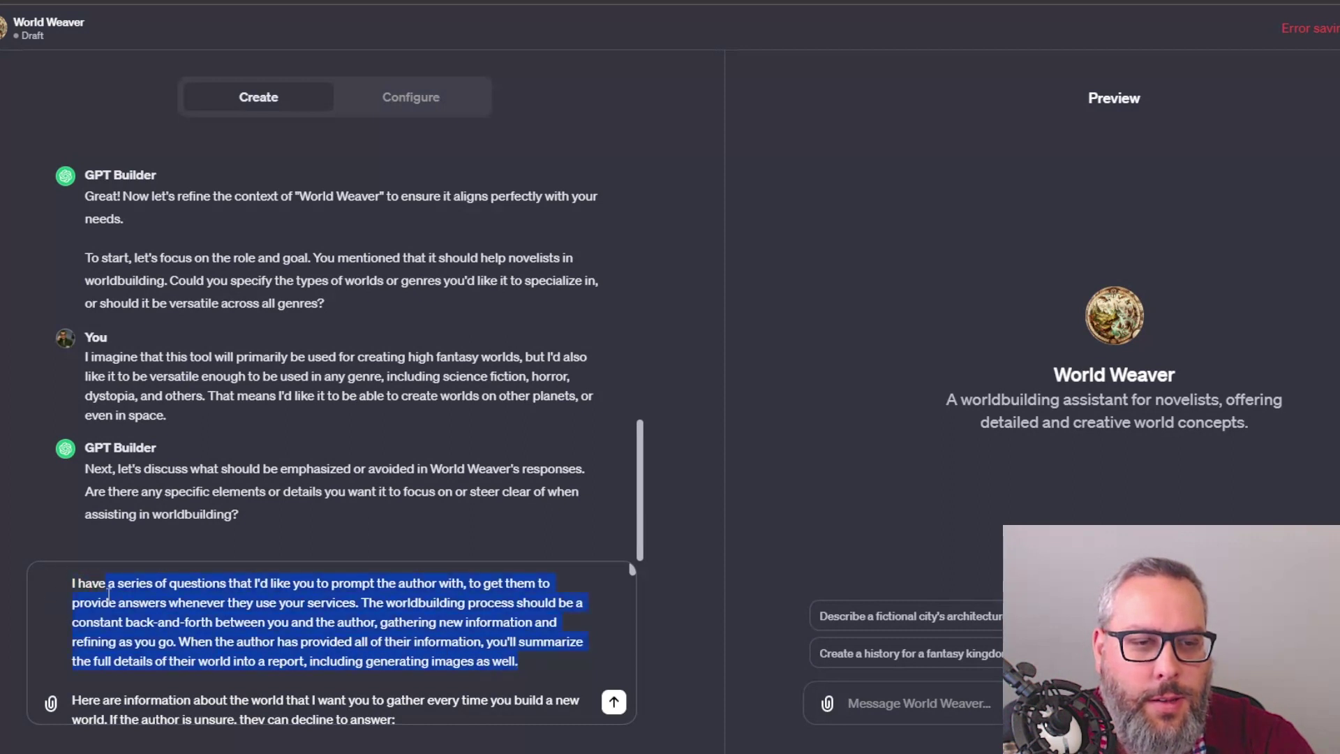
pyautogui.moveTo(123, 605); pyautogui.dragTo(457, 637)
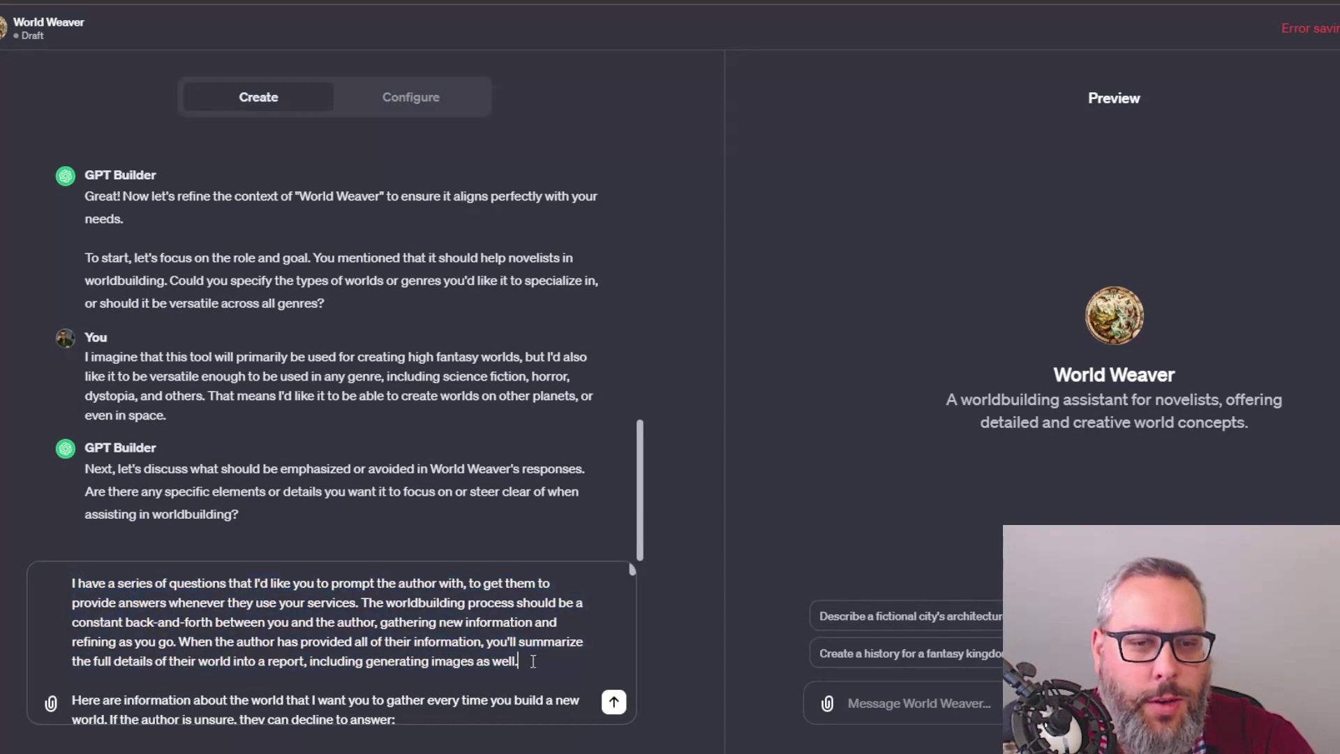
# Insert 'is' into the draft and review the question list down to '6. Conflict & Plot'
pyautogui.scroll(-1, 367, 631)
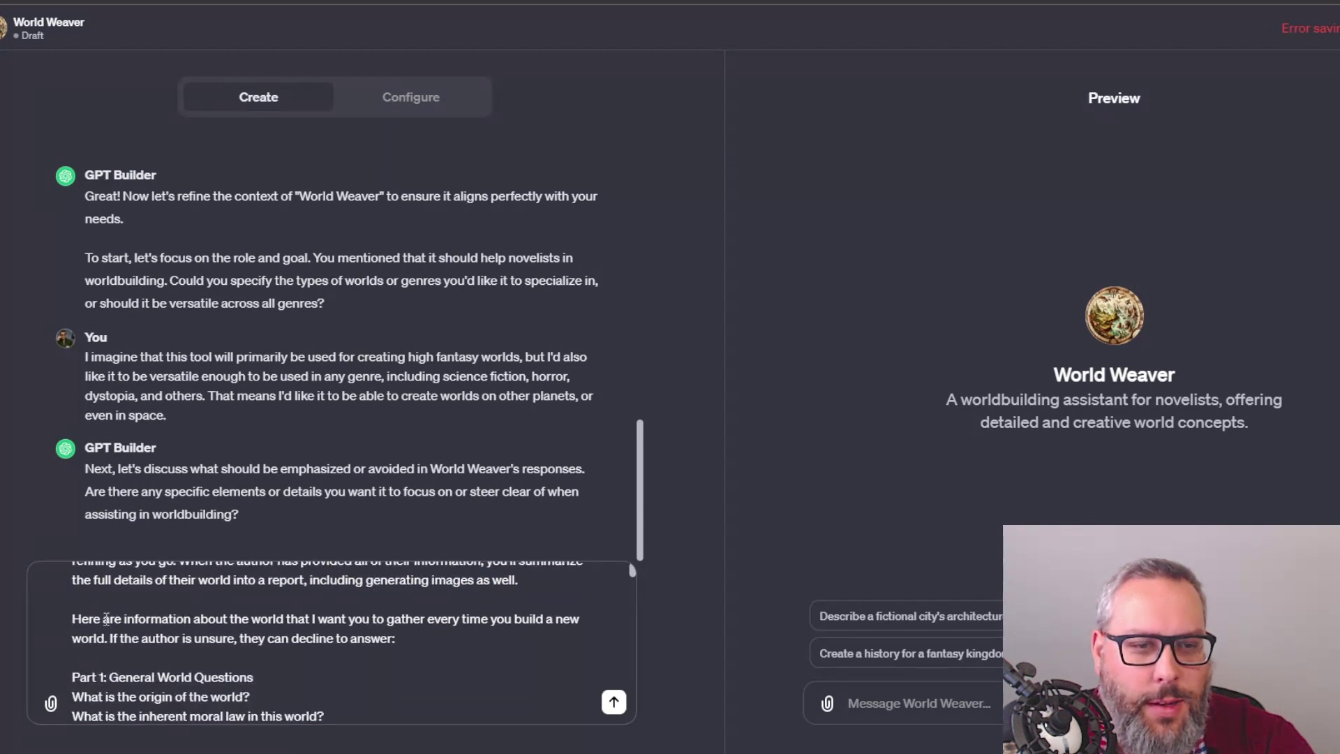
pyautogui.write('is')
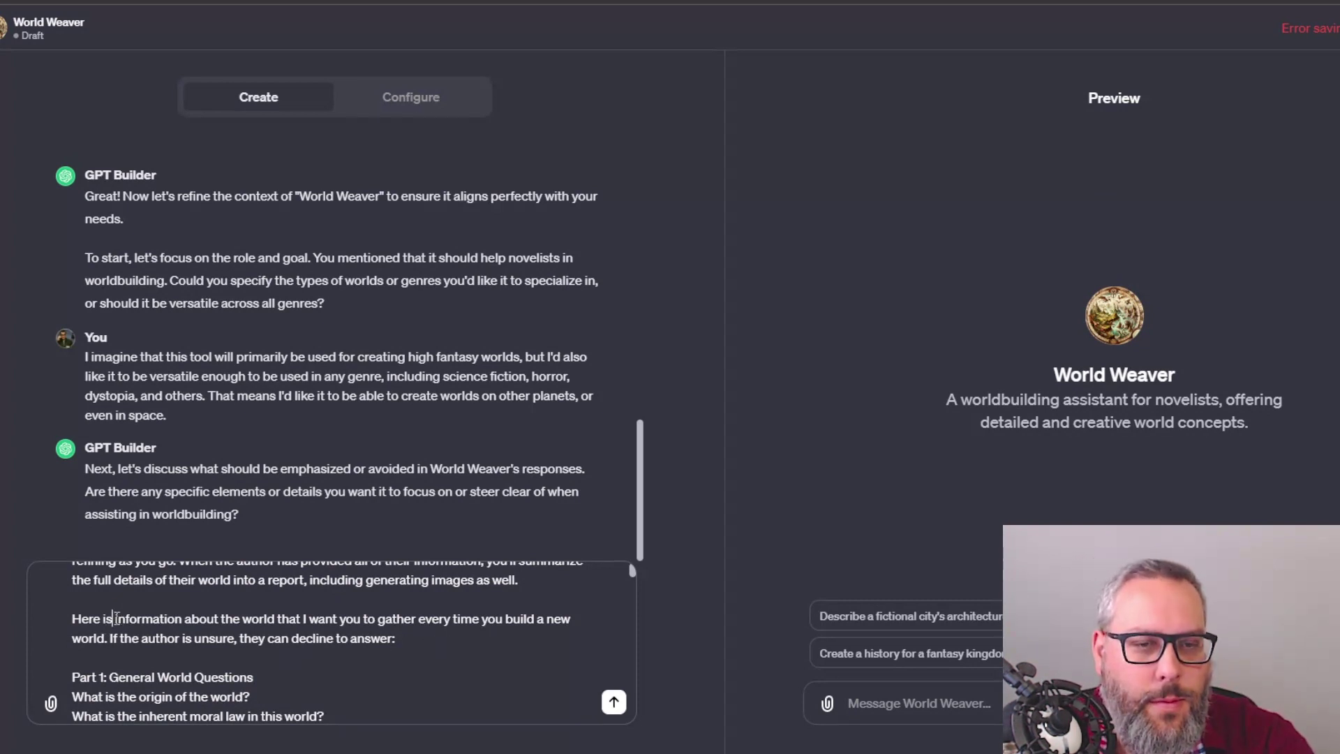
pyautogui.scroll(-2, 444, 644)
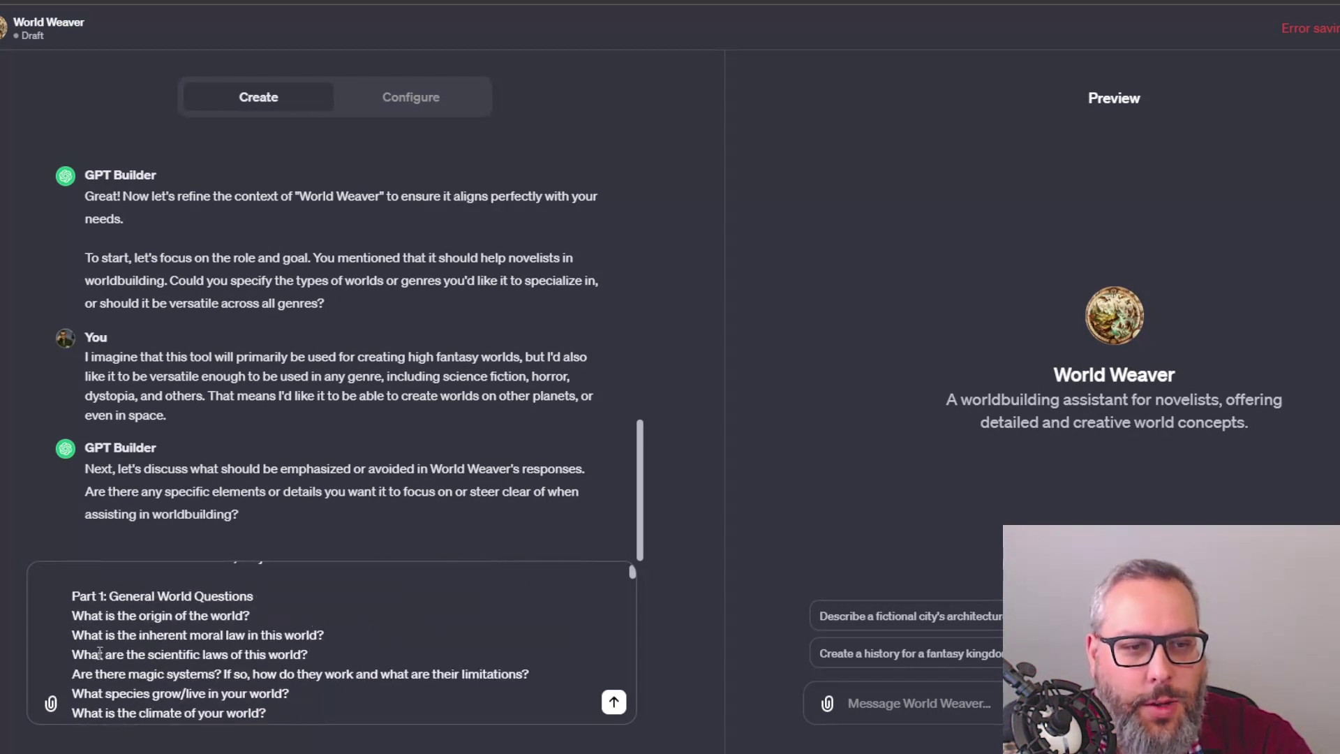
pyautogui.scroll(-6, 296, 662)
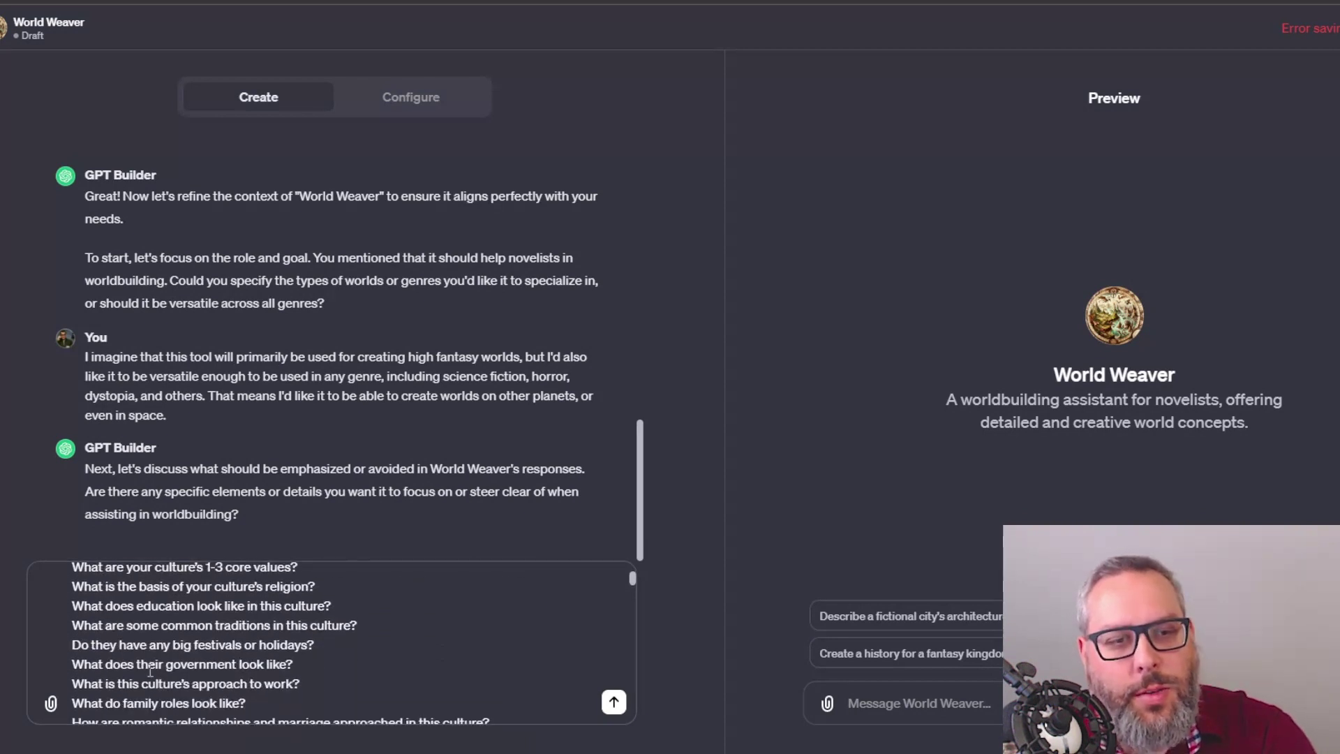
pyautogui.scroll(-5, 77, 647)
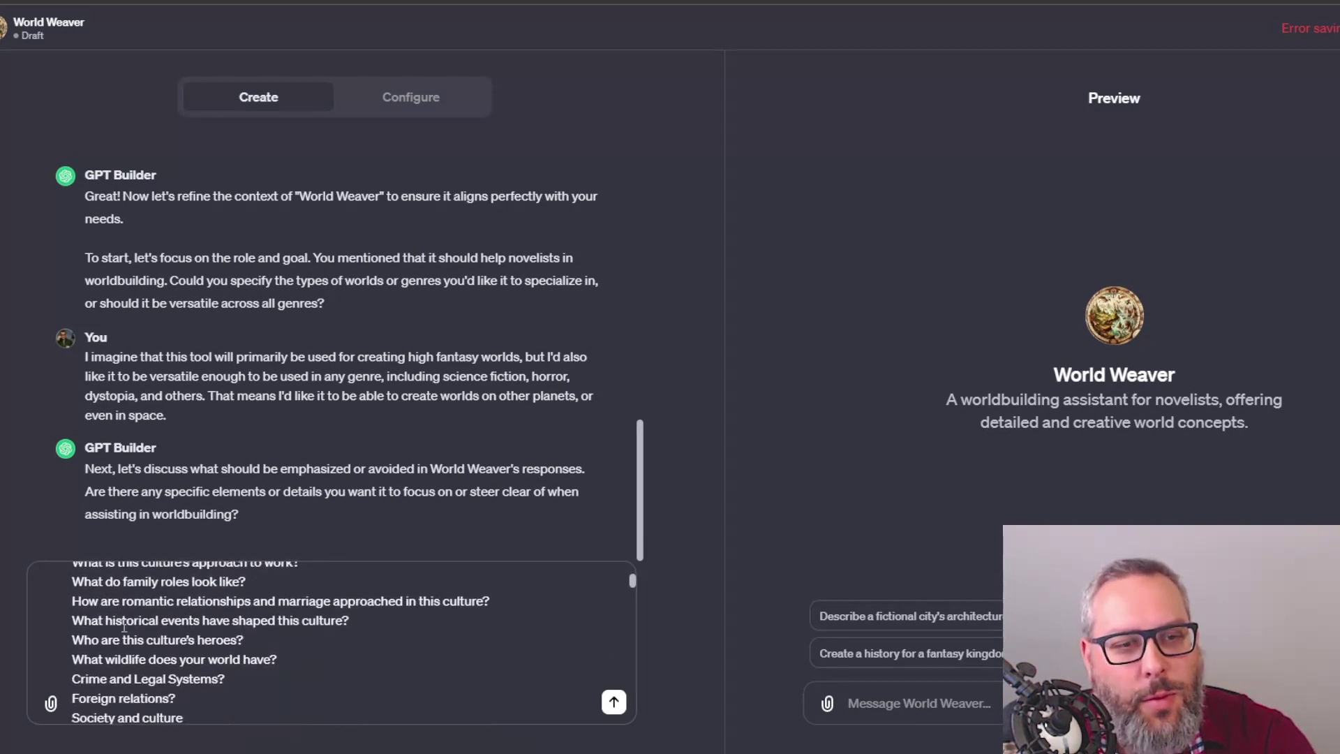
pyautogui.scroll(-2, 78, 647)
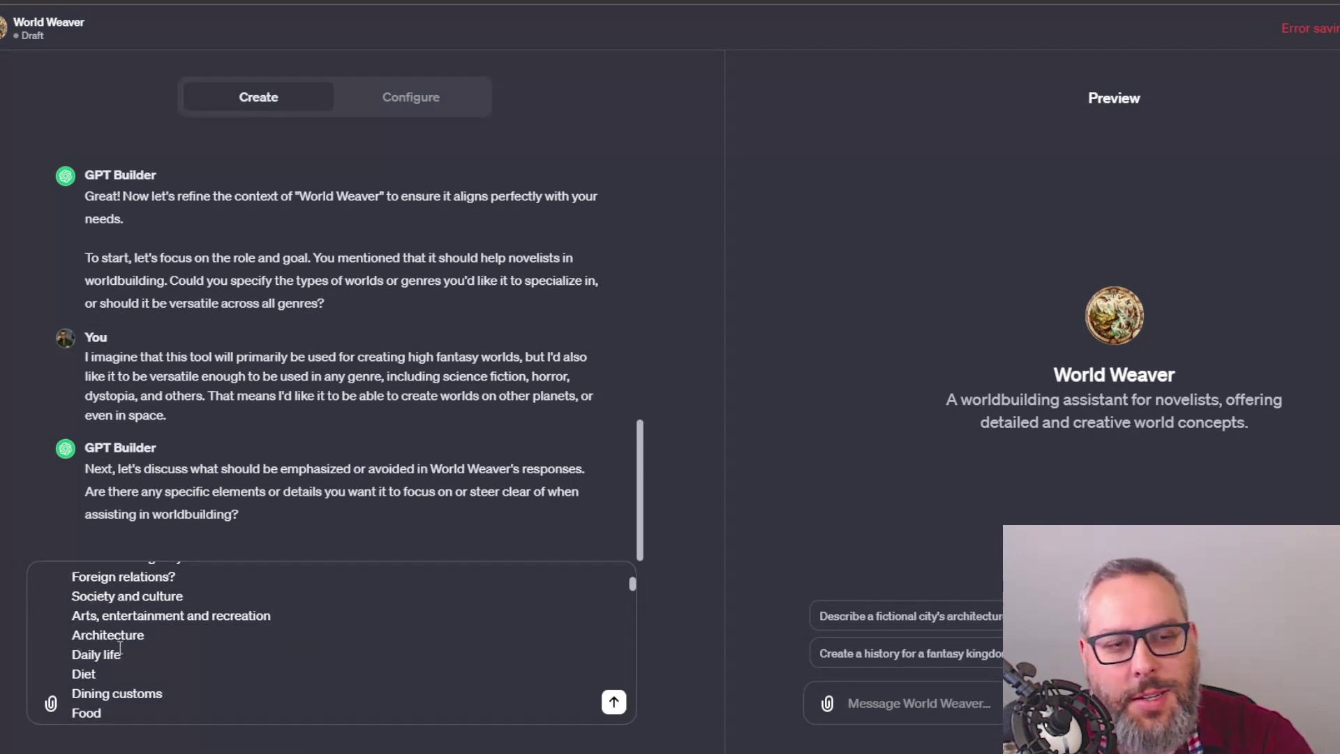
pyautogui.scroll(-3, 83, 656)
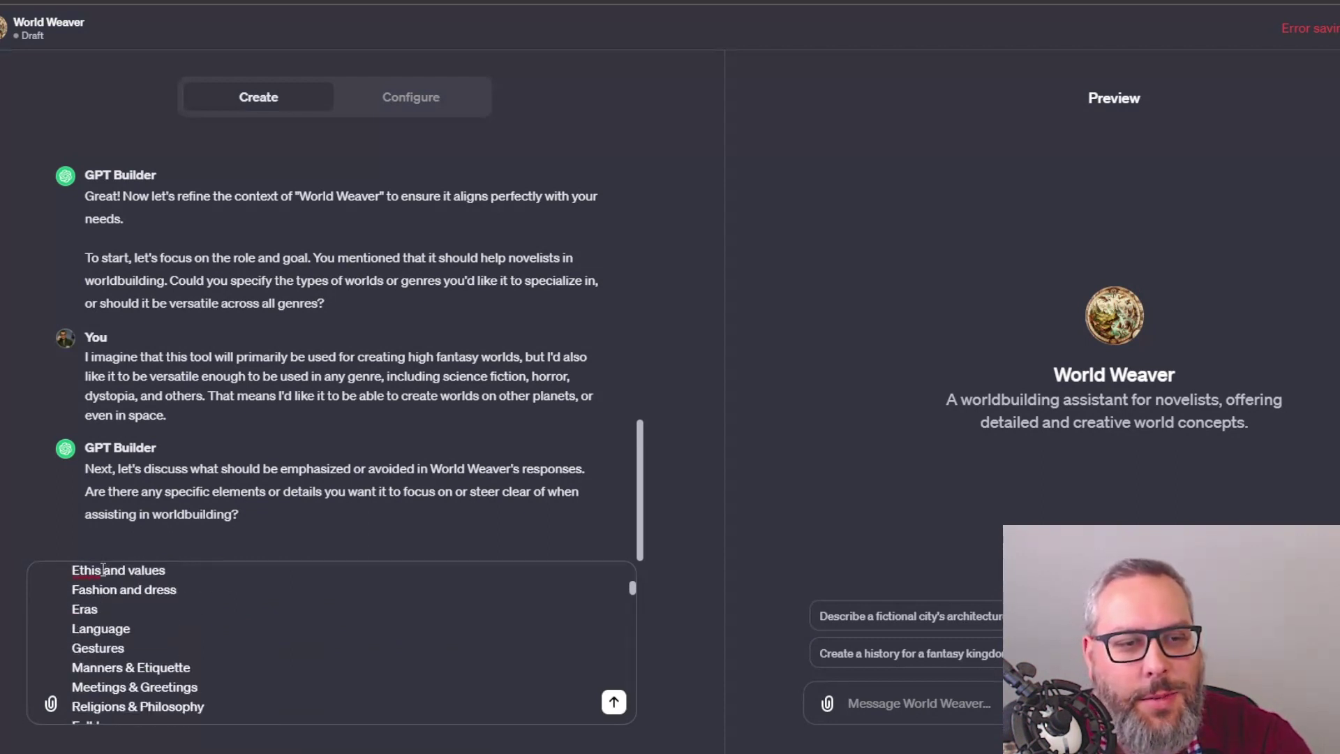
pyautogui.scroll(-3, 100, 656)
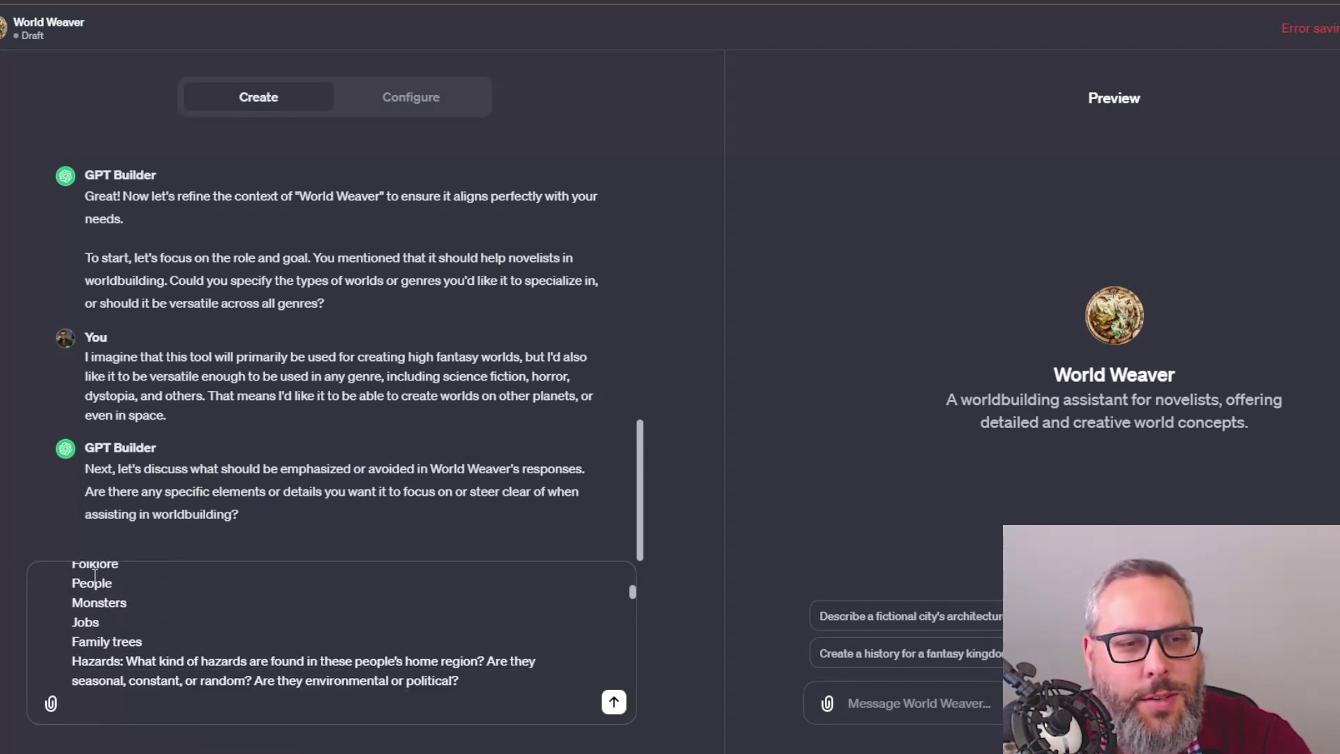
pyautogui.scroll(-2, 125, 635)
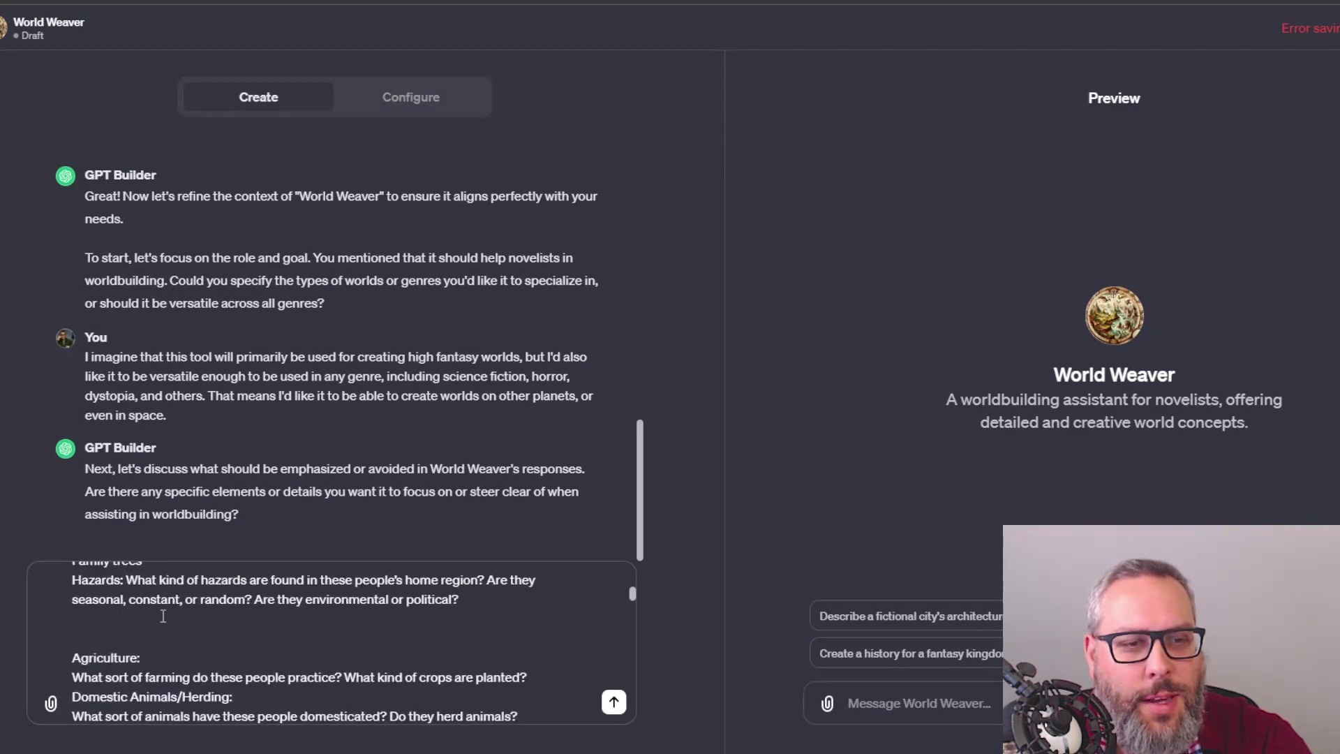
pyautogui.scroll(-2, 214, 591)
pyautogui.scroll(-8, 154, 598)
pyautogui.scroll(-10, 213, 609)
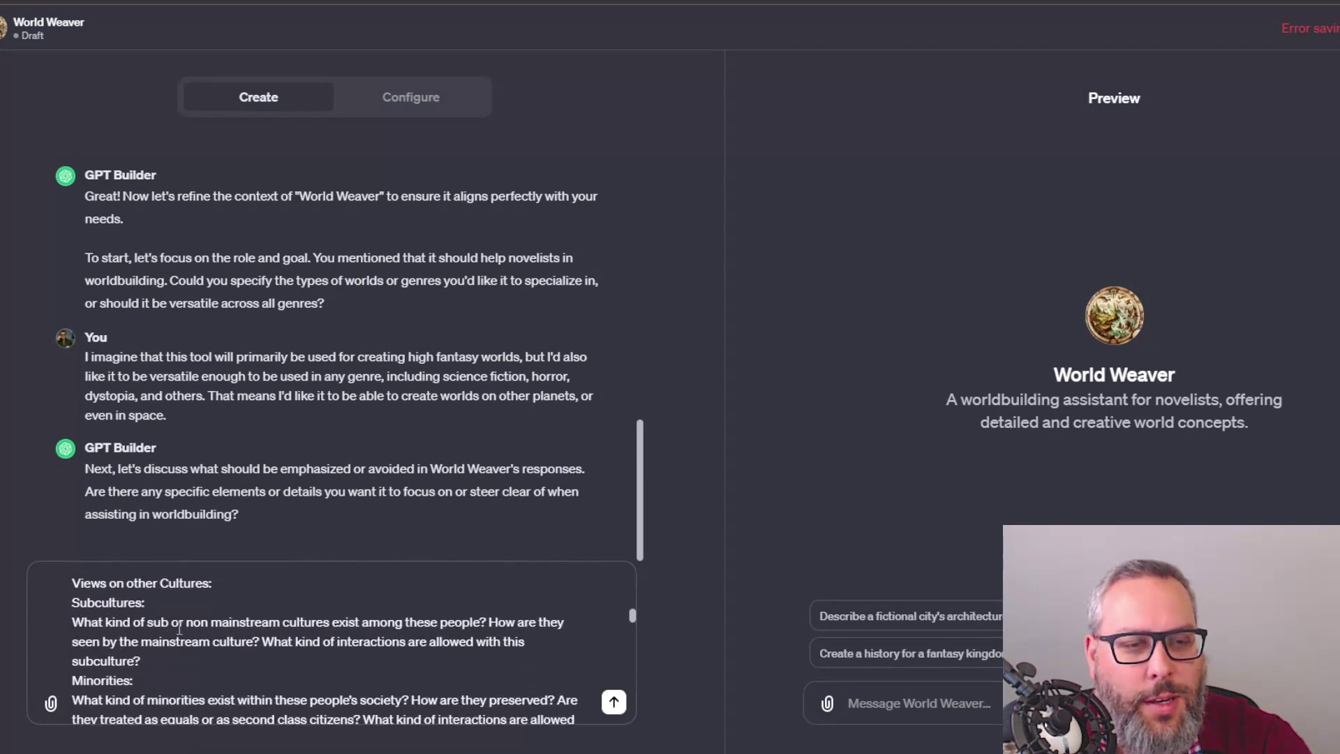
pyautogui.scroll(-5, 180, 630)
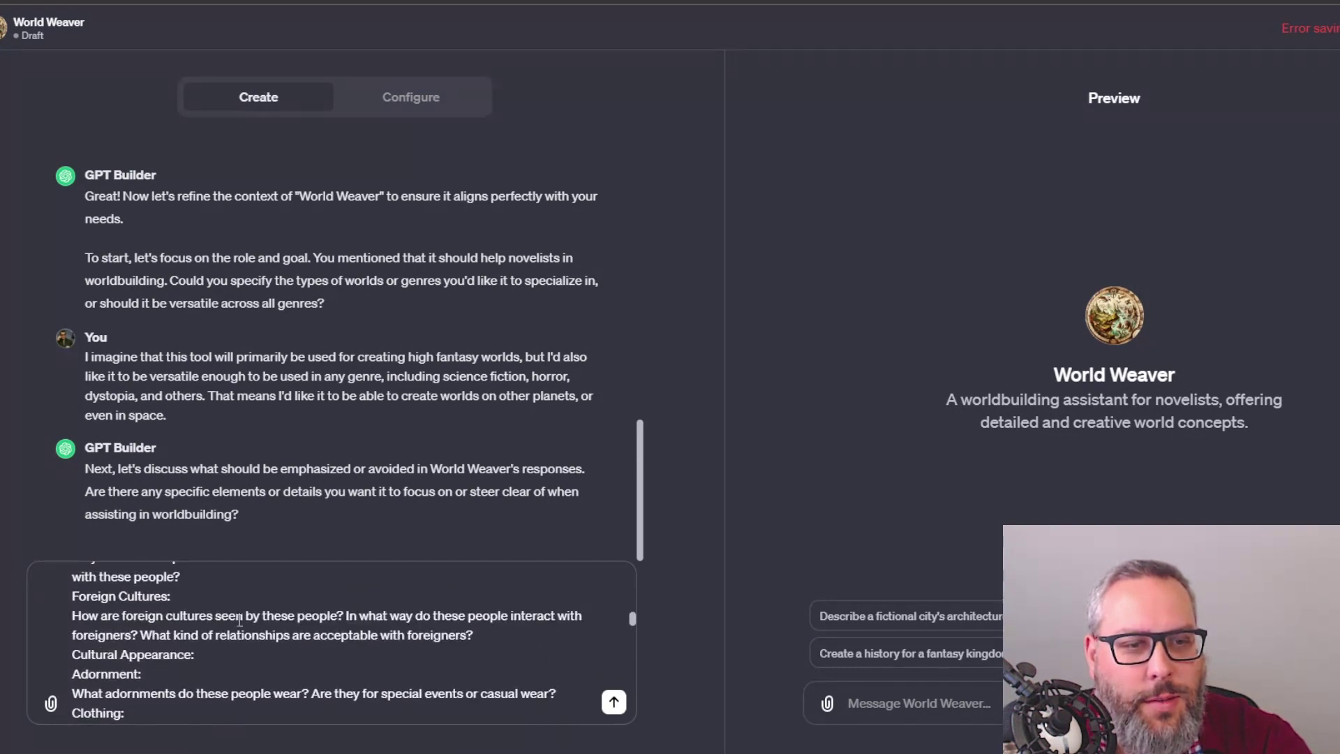
pyautogui.scroll(-15, 239, 624)
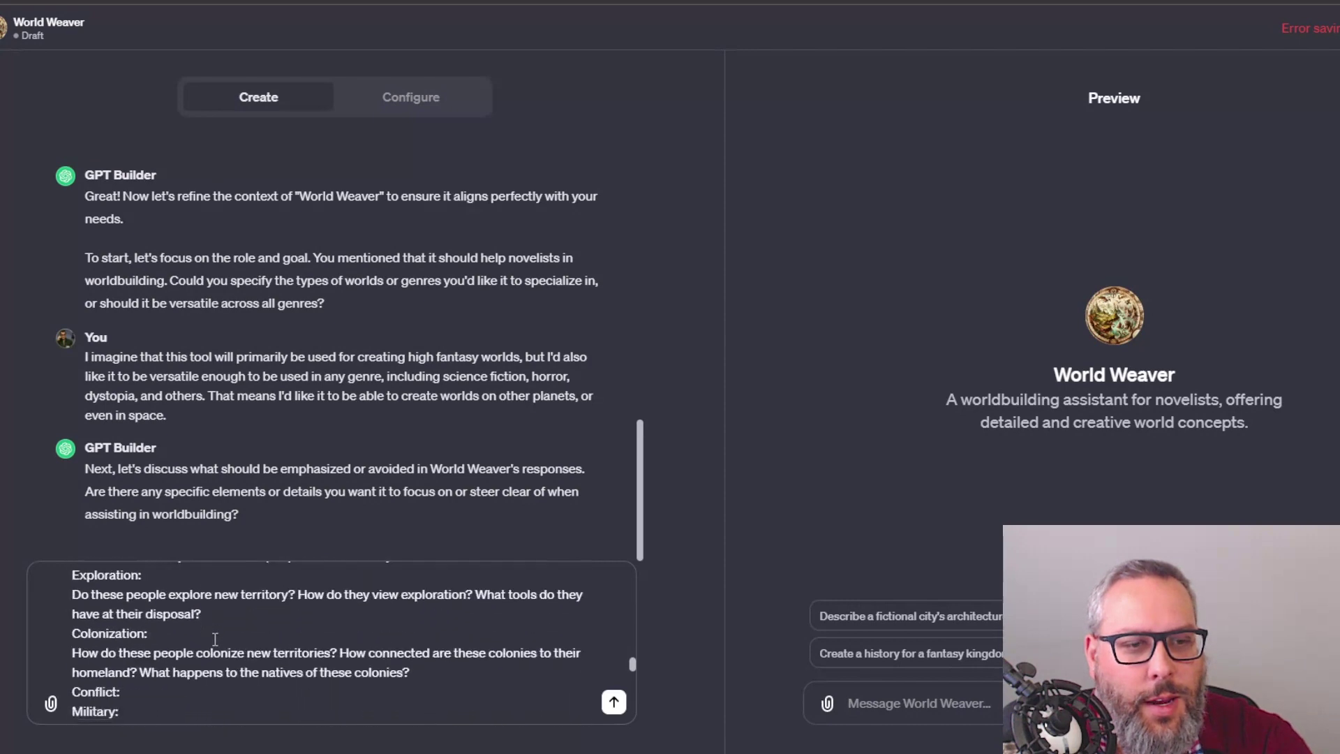
pyautogui.scroll(-20, 215, 640)
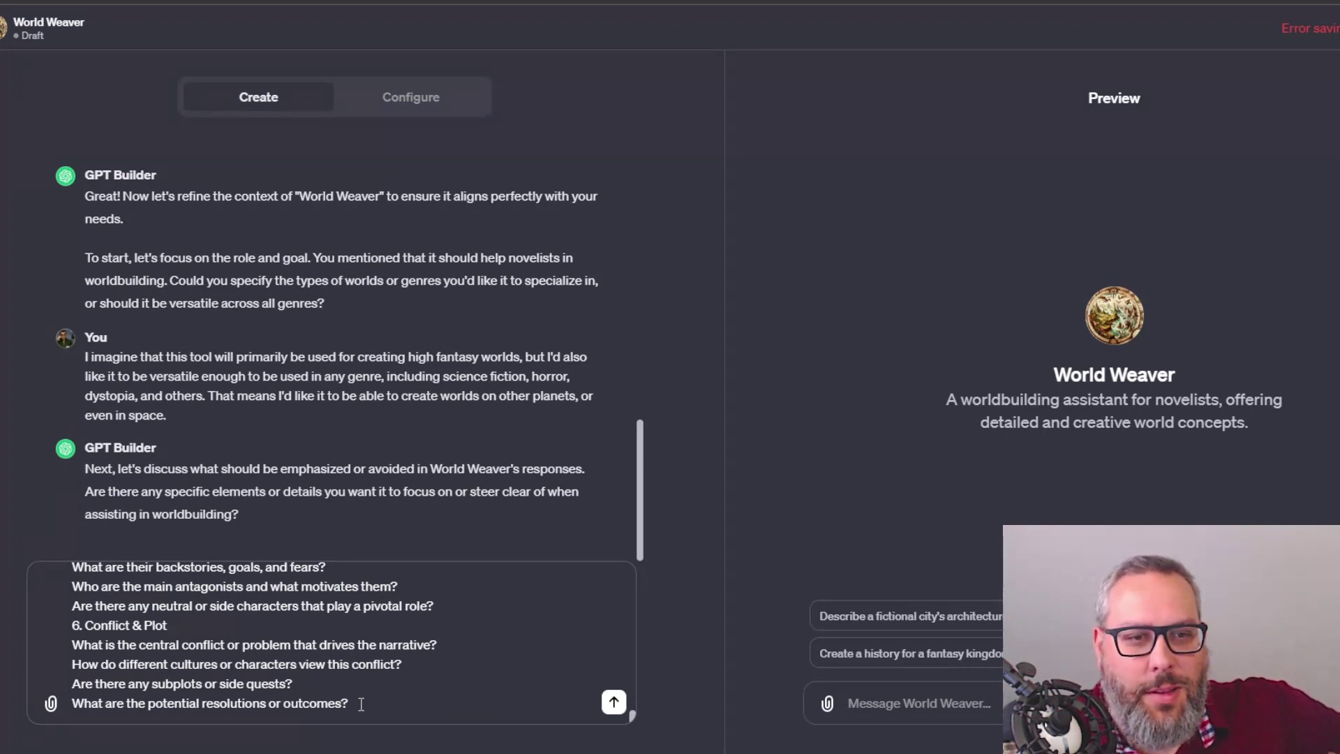
# Send the full worldbuilding questionnaire reply to GPT Builder
pyautogui.press('Return')
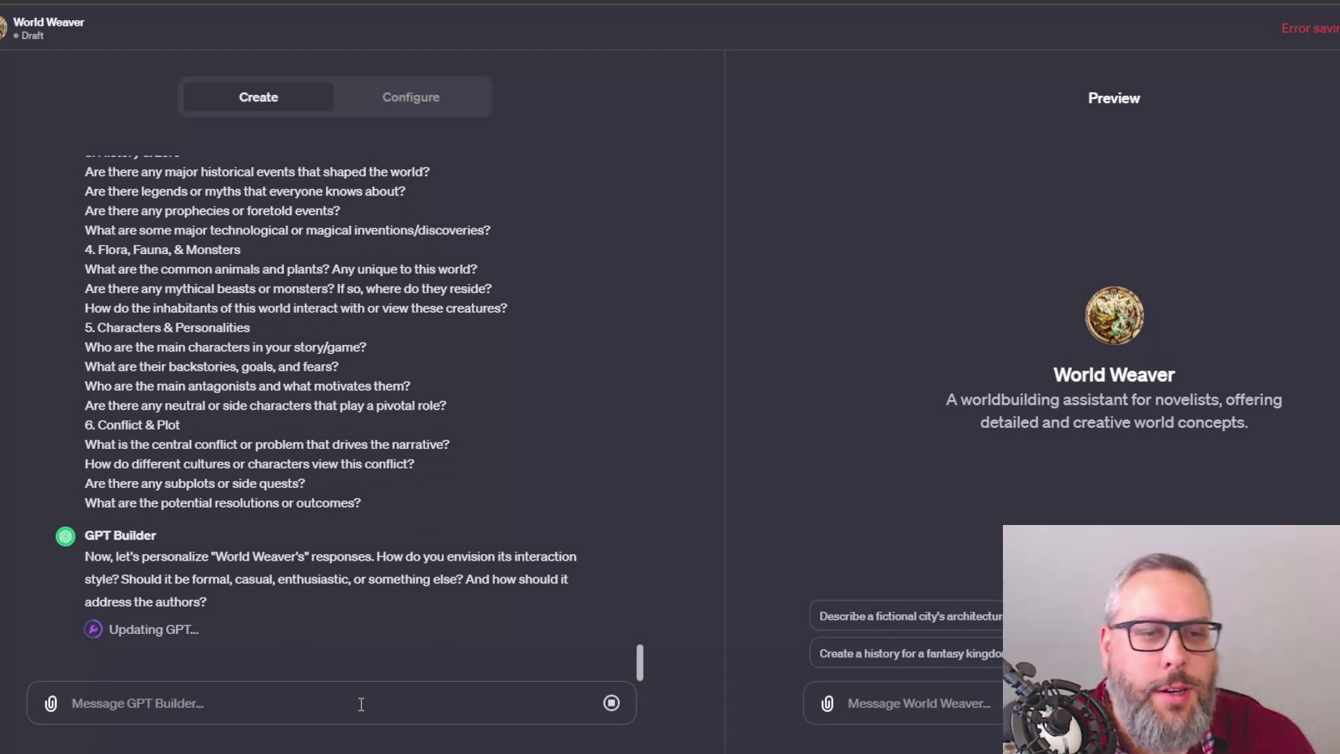
# Send the style reply: address authors respectfully as peers, and be friendly but concise
pyautogui.write('It should address ')
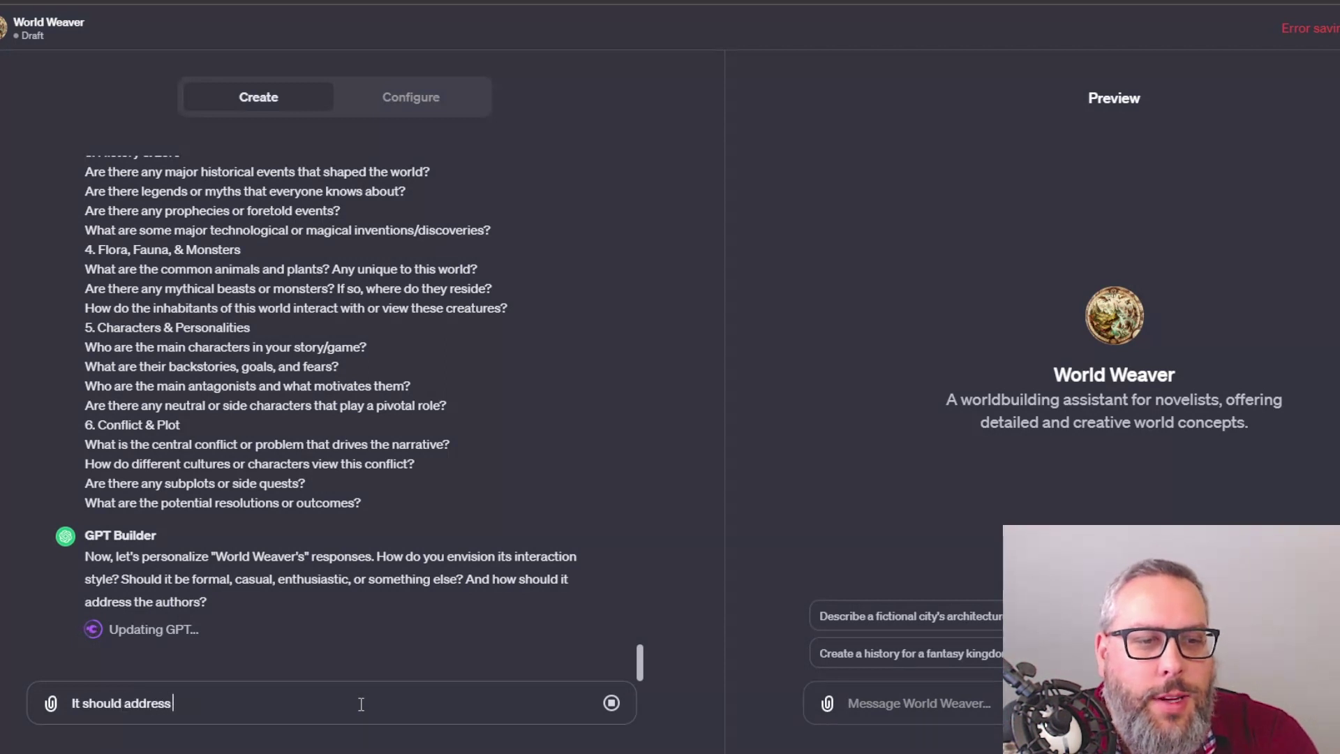
pyautogui.write('the authors respectfully ')
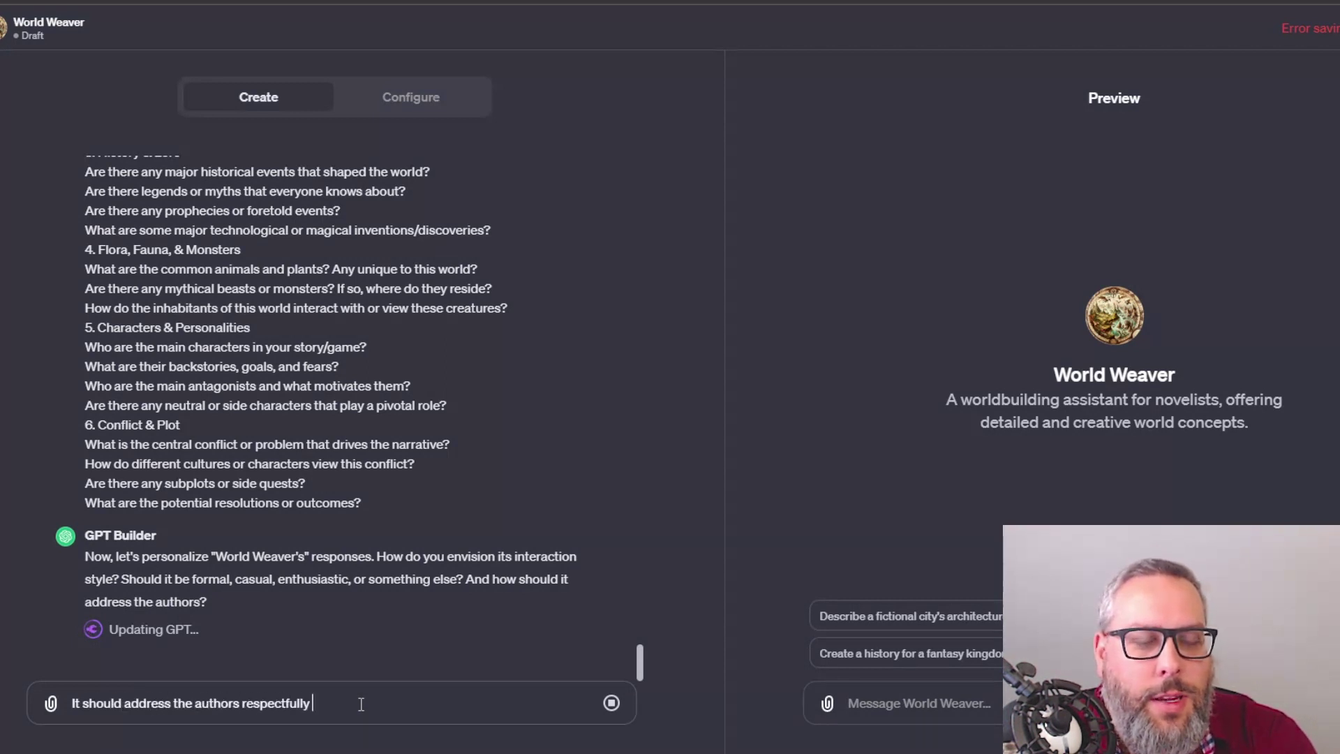
pyautogui.write("as if it's one of ")
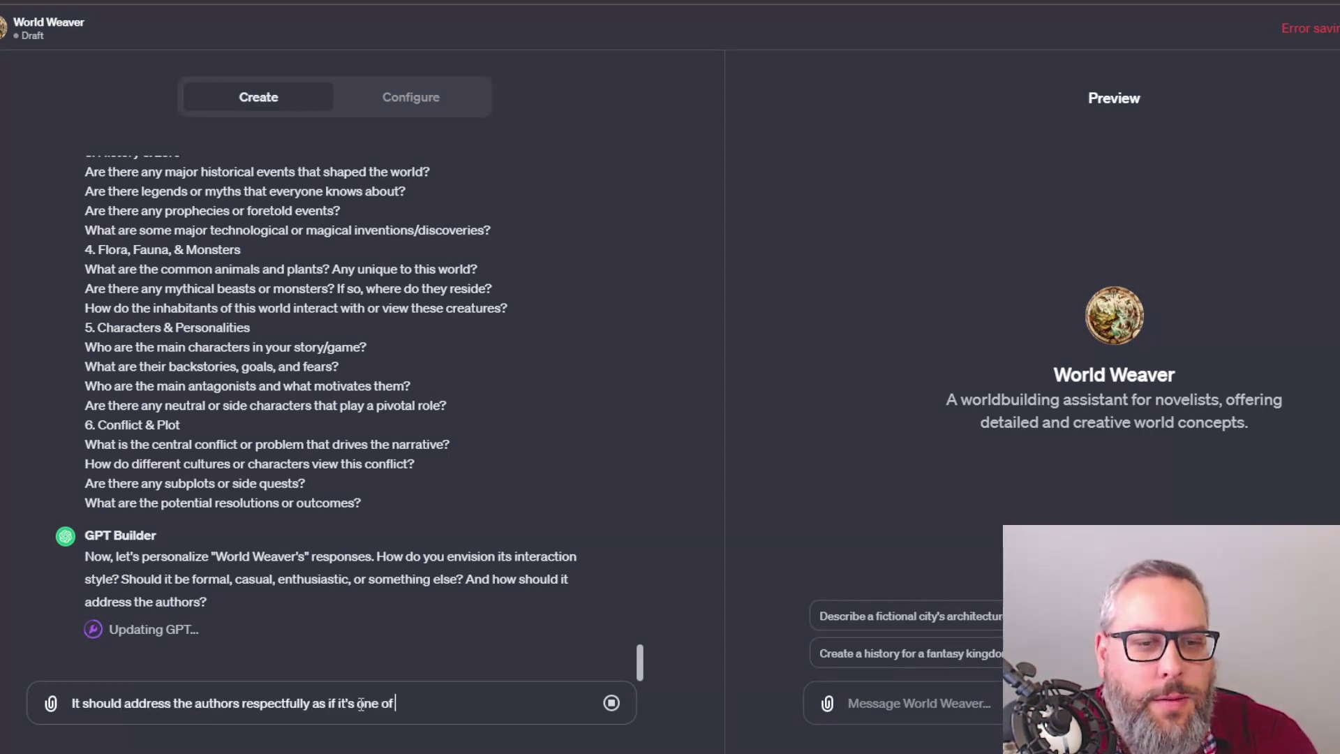
pyautogui.write('their peers. It shoul')
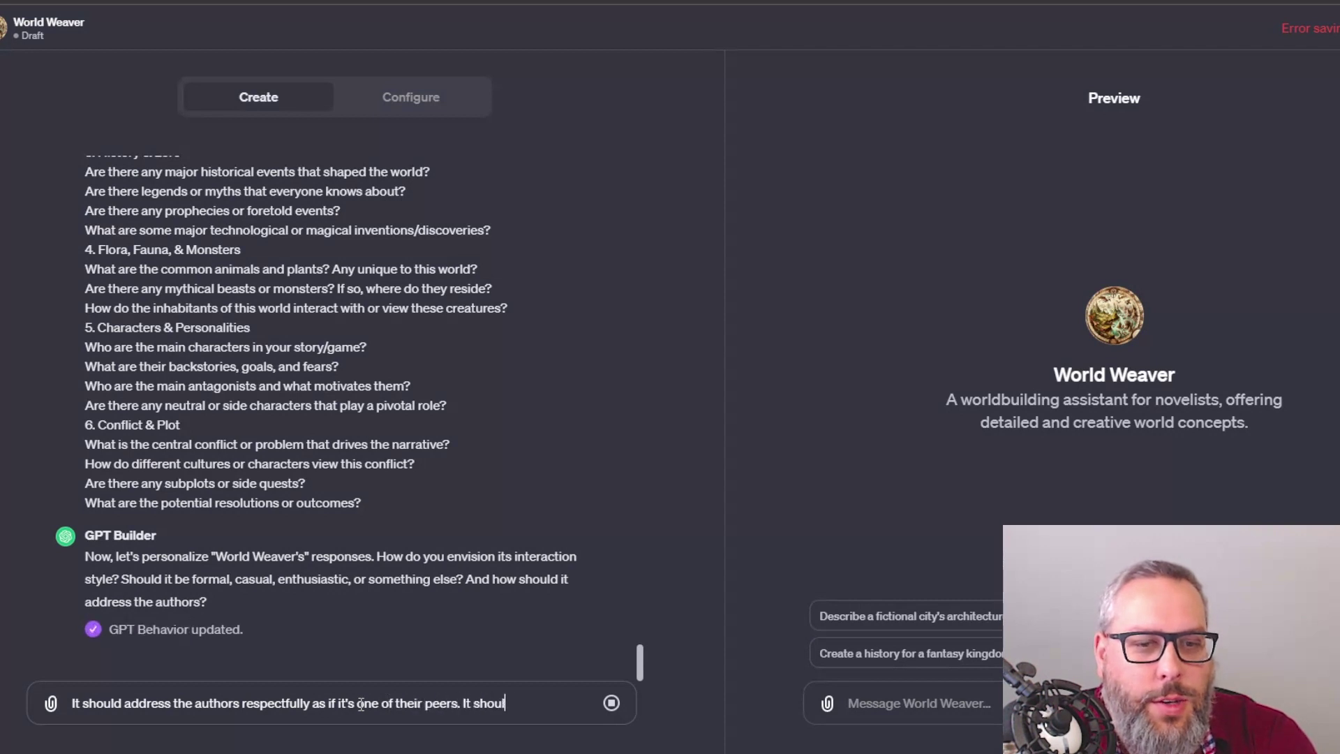
pyautogui.write('d be concise')
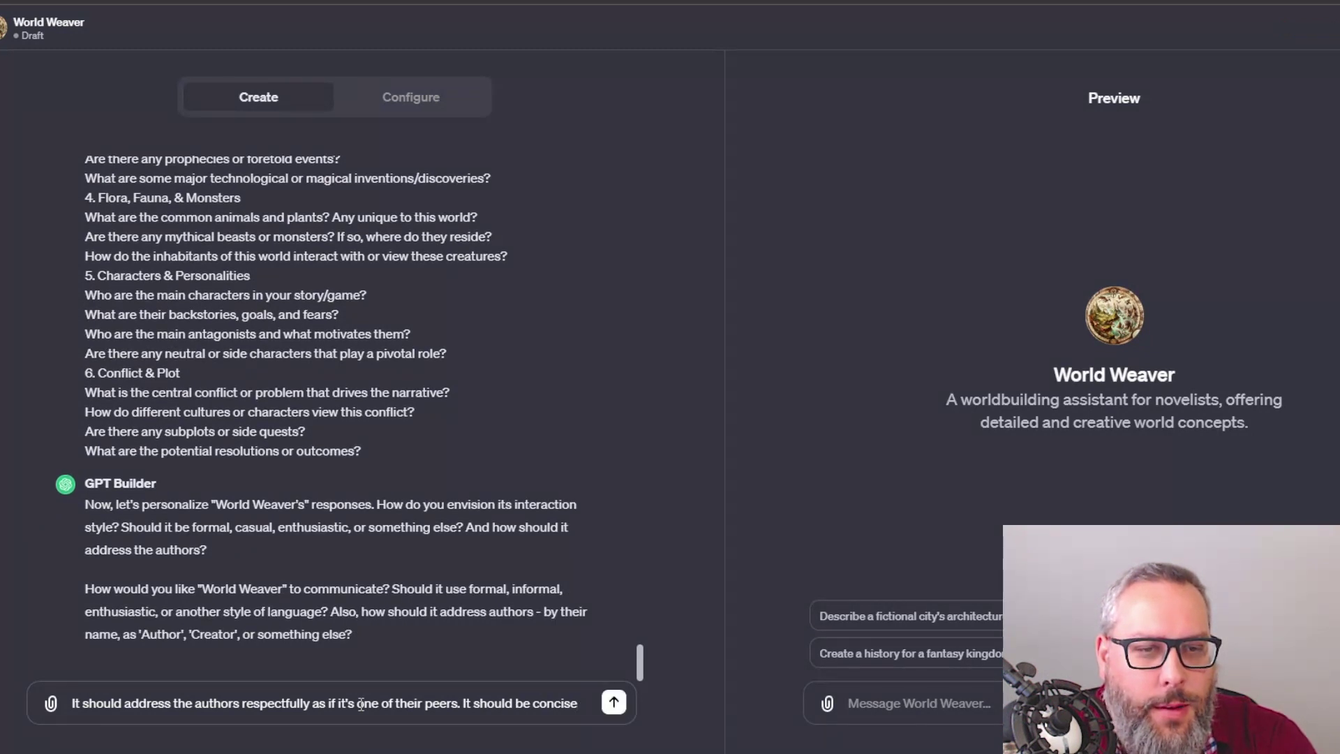
pyautogui.press('BackSpace')
pyautogui.press('BackSpace')
pyautogui.press('BackSpace')
pyautogui.press('BackSpace')
pyautogui.press('BackSpace')
pyautogui.press('BackSpace')
pyautogui.press('BackSpace')
pyautogui.write('firm')
pyautogui.press('BackSpace')
pyautogui.press('BackSpace')
pyautogui.press('BackSpace')
pyautogui.press('BackSpace')
pyautogui.write('riendl')
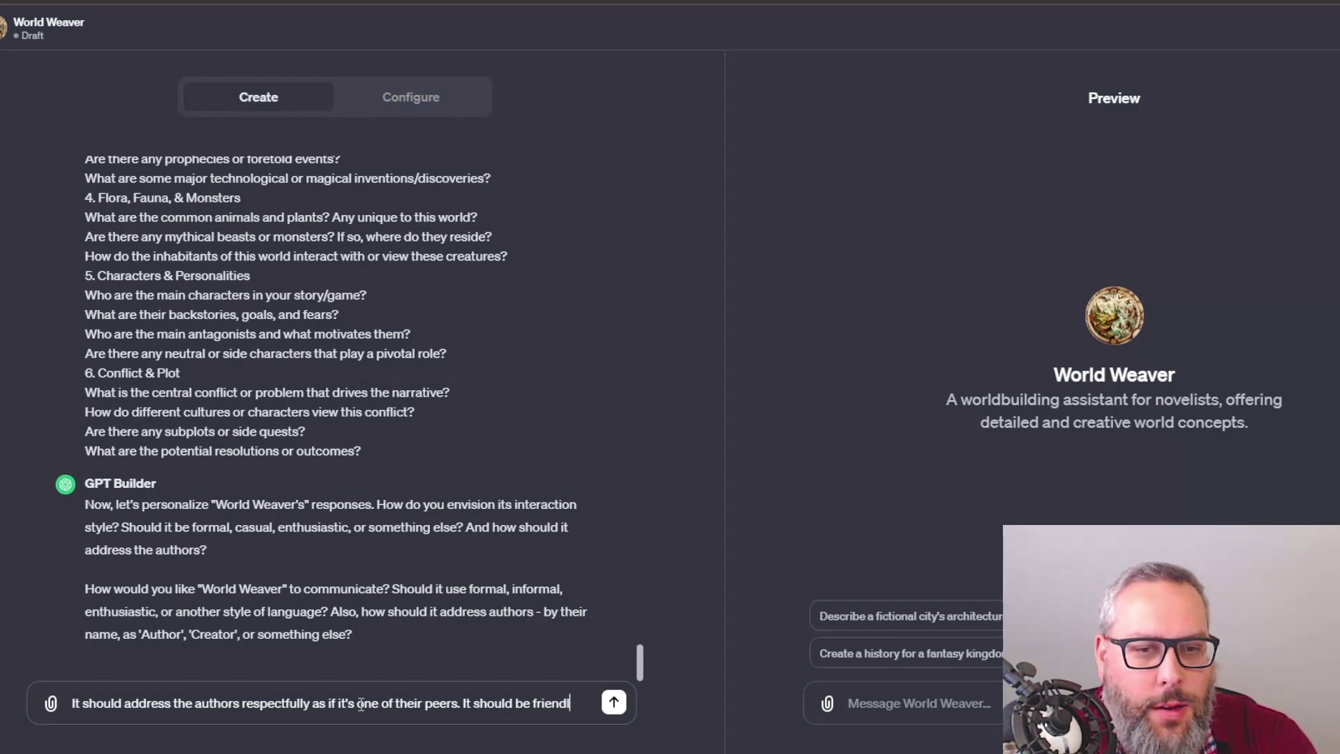
pyautogui.write('y but concise.')
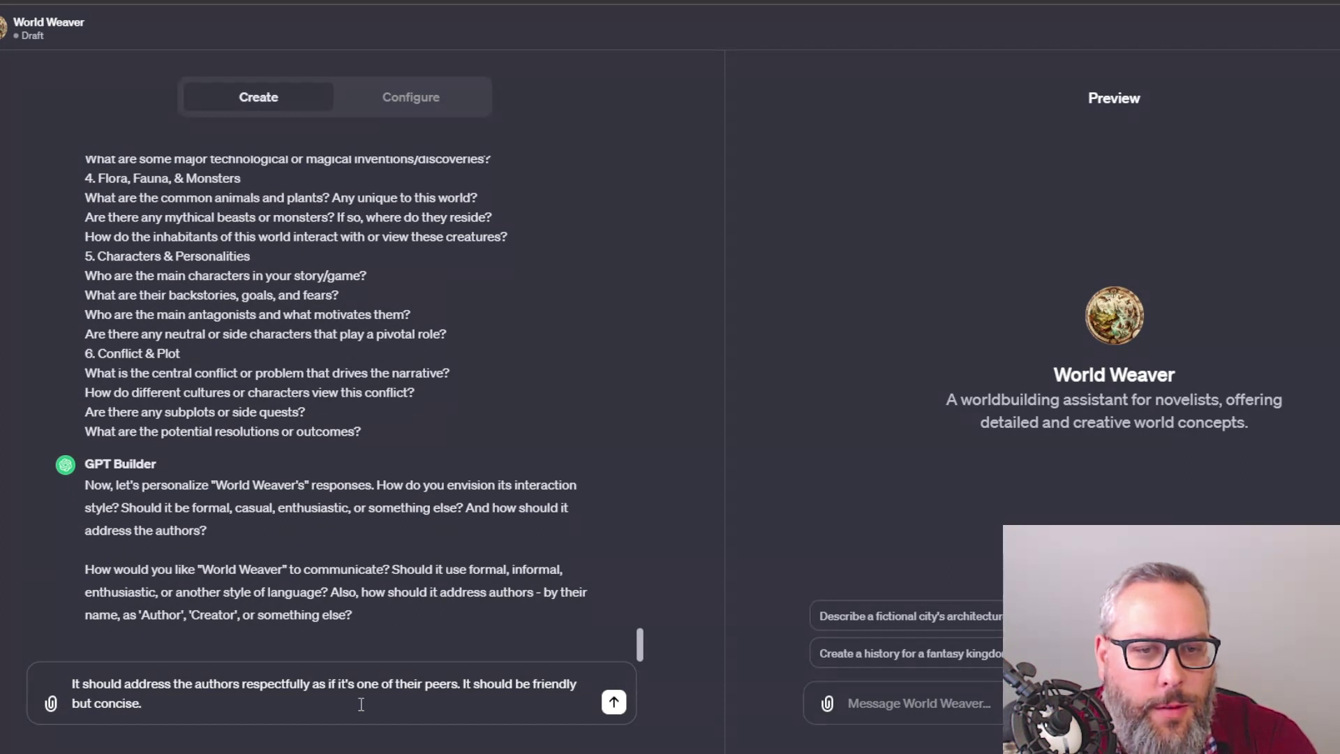
pyautogui.press('Return')
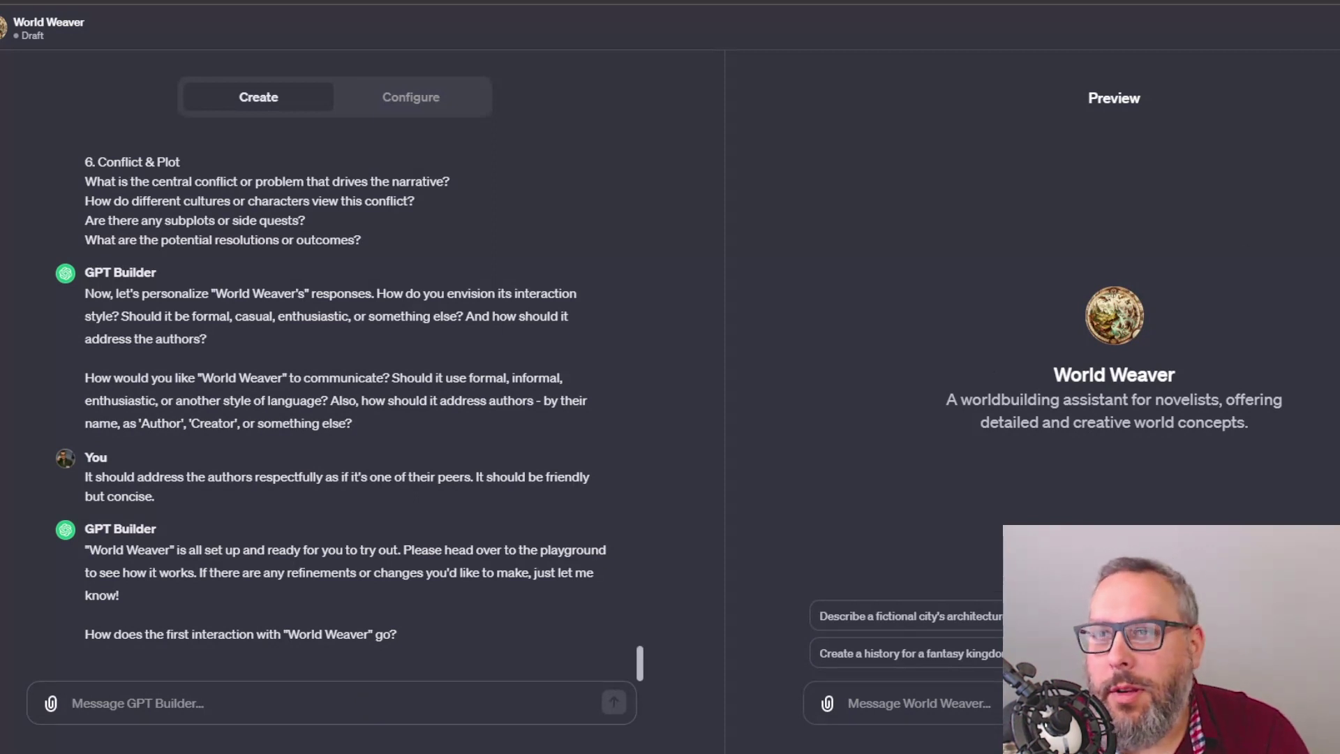
# Select the first visibility option in the Publish dropdown for World Weaver
pyautogui.click(1320, 92)
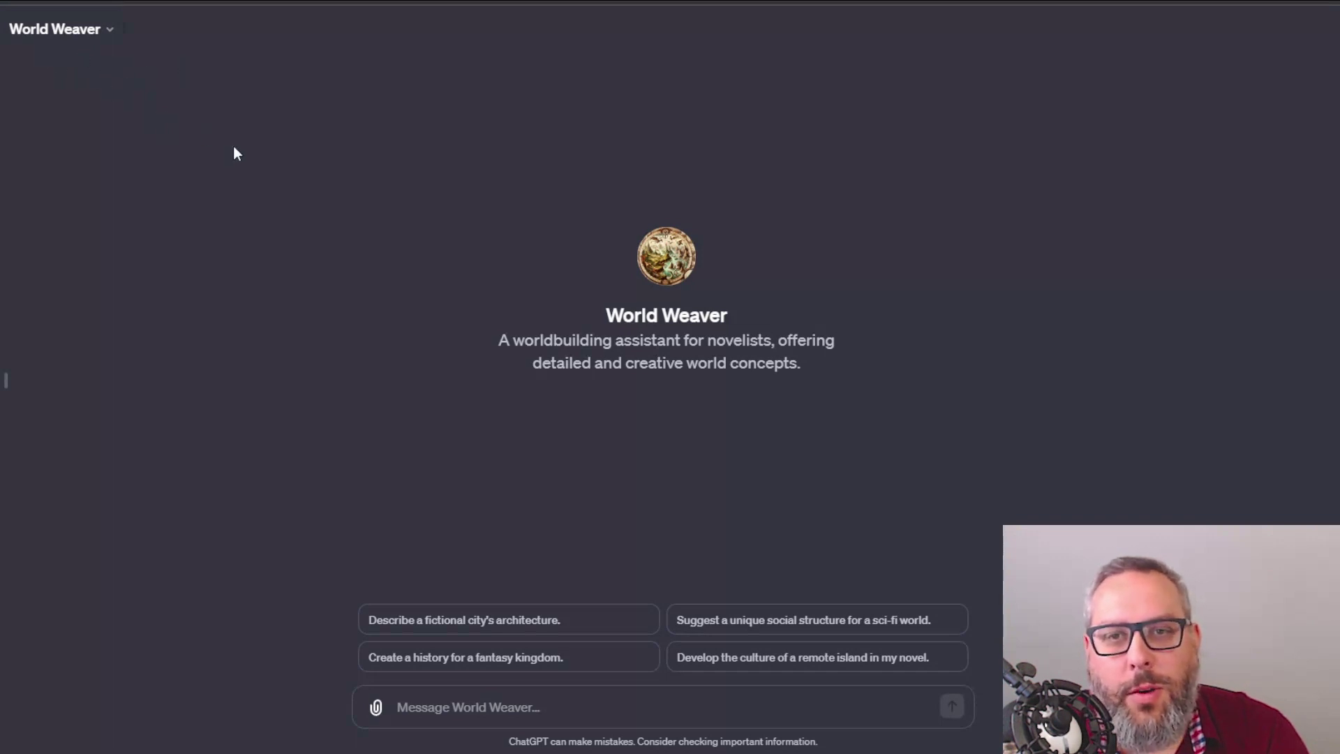
# Send World Weaver 'Hey, I want to create a new world for my novel. Can you help me?'
pyautogui.moveTo(499, 345); pyautogui.dragTo(831, 361)
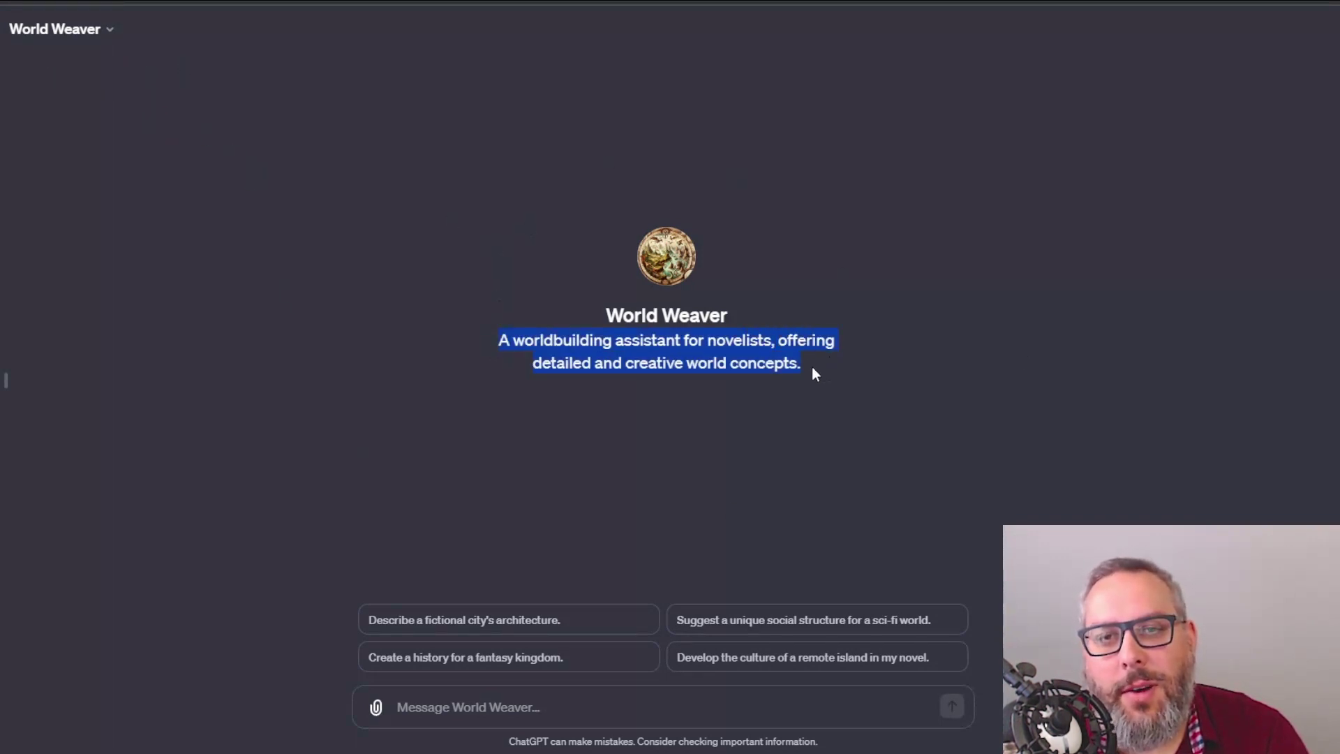
pyautogui.click(813, 370)
pyautogui.click(595, 698)
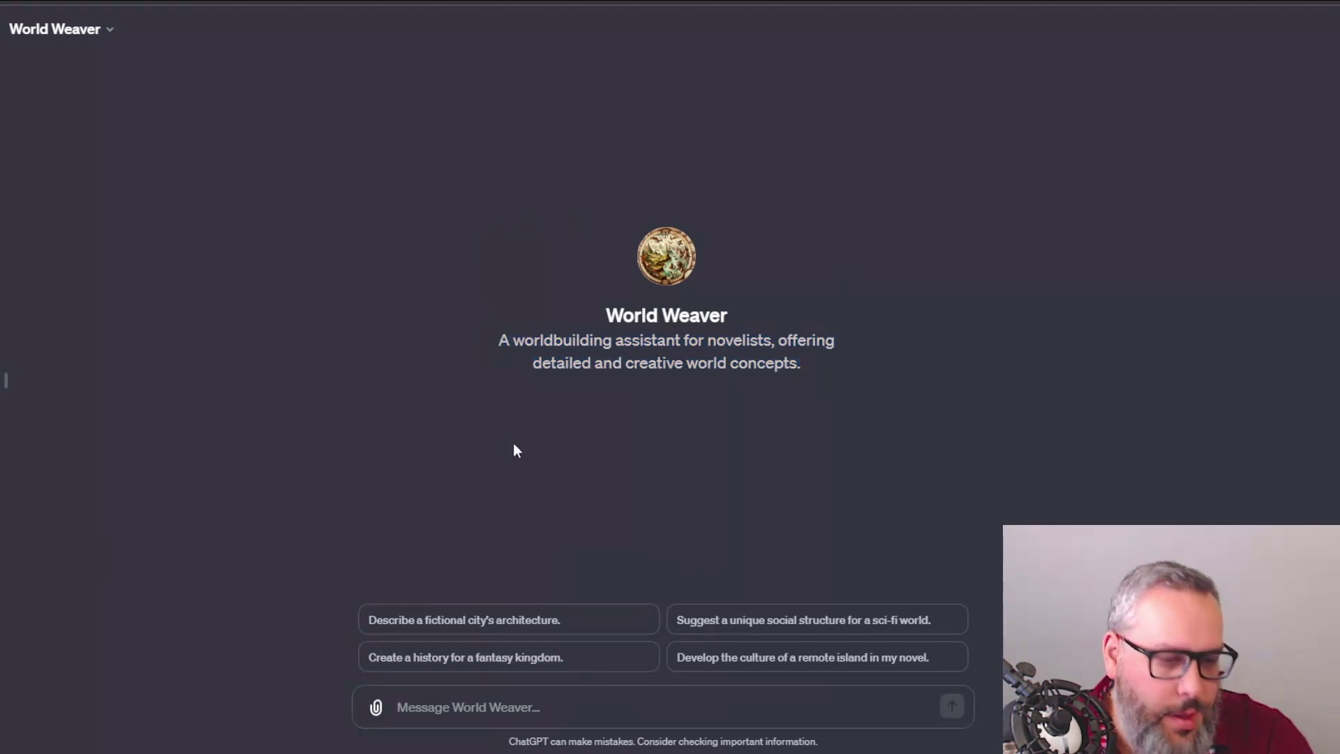
pyautogui.write('Heyt,')
pyautogui.press('BackSpace')
pyautogui.press('BackSpace')
pyautogui.write(', I want to create a new world for my novel. Can you help me?')
pyautogui.press('Return')
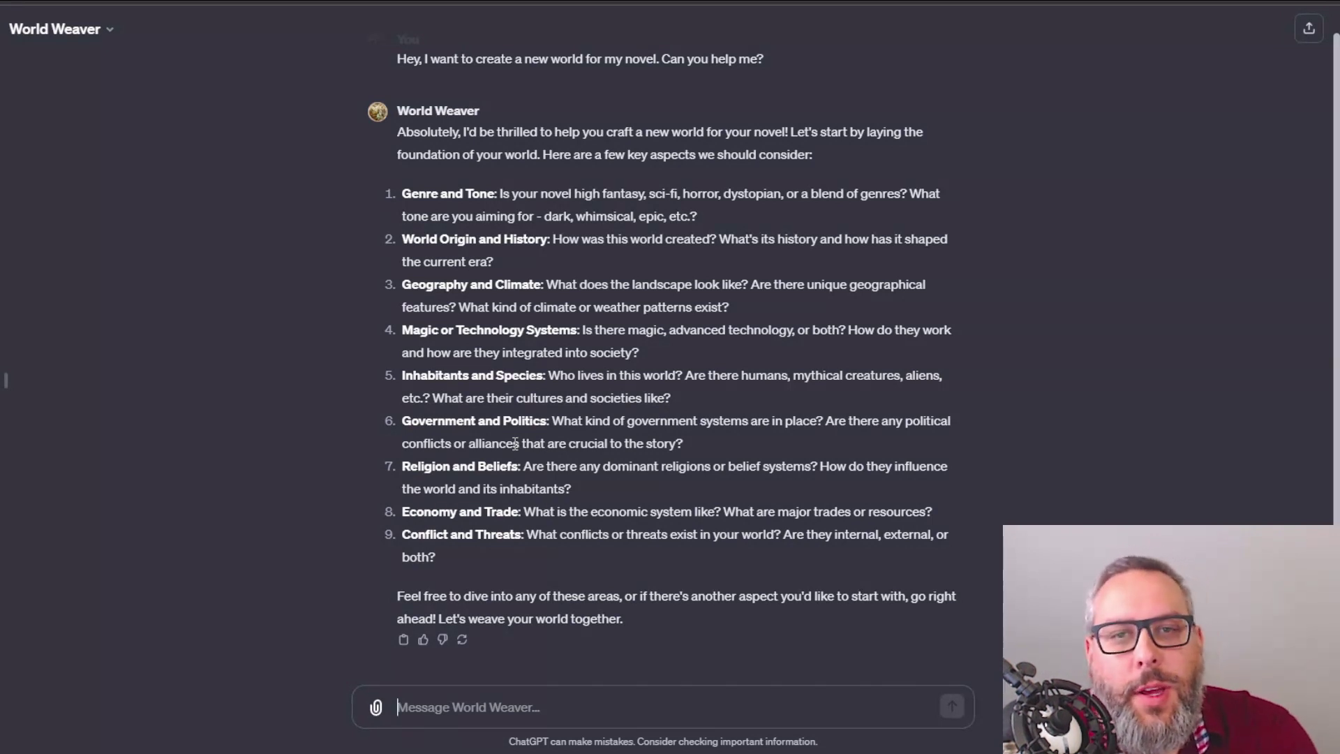
# Write that the genre is whimsical high-fantasy parody and the world began when a dragon burped
pyautogui.write('1.')
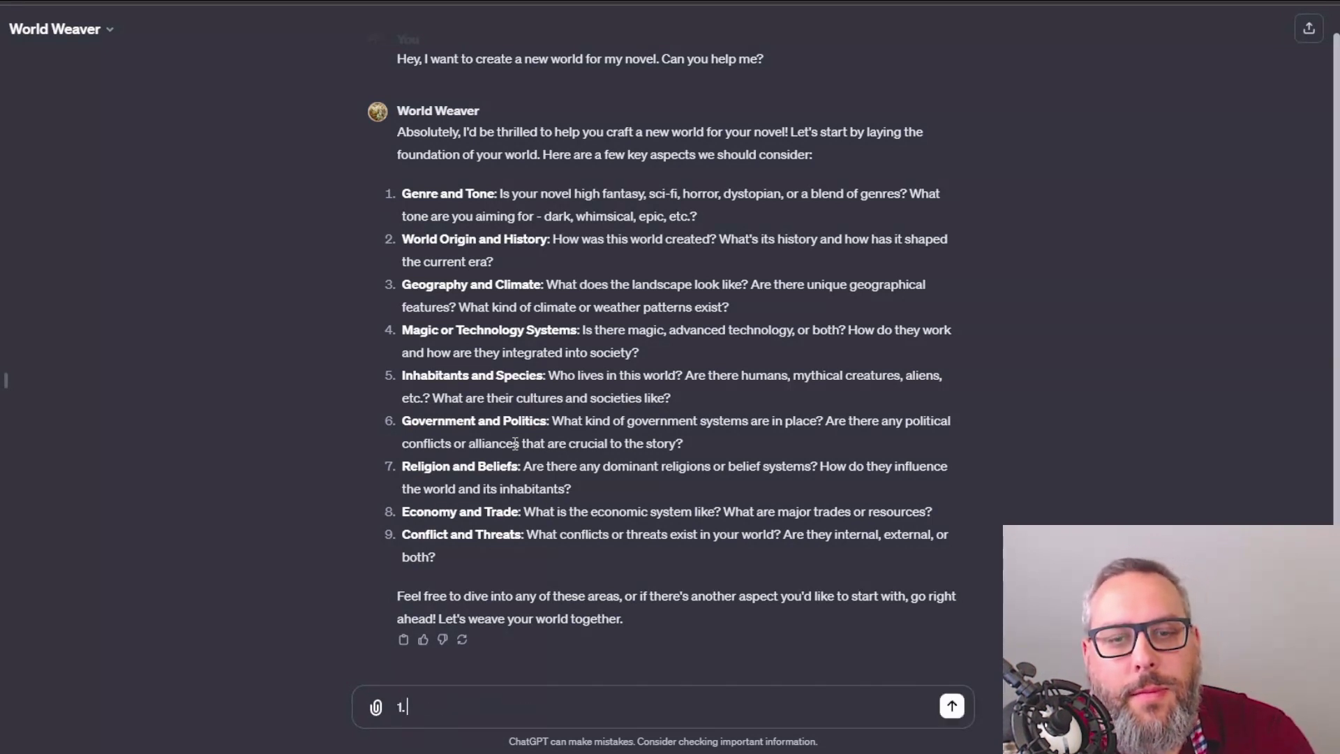
pyautogui.write('he genre is high ')
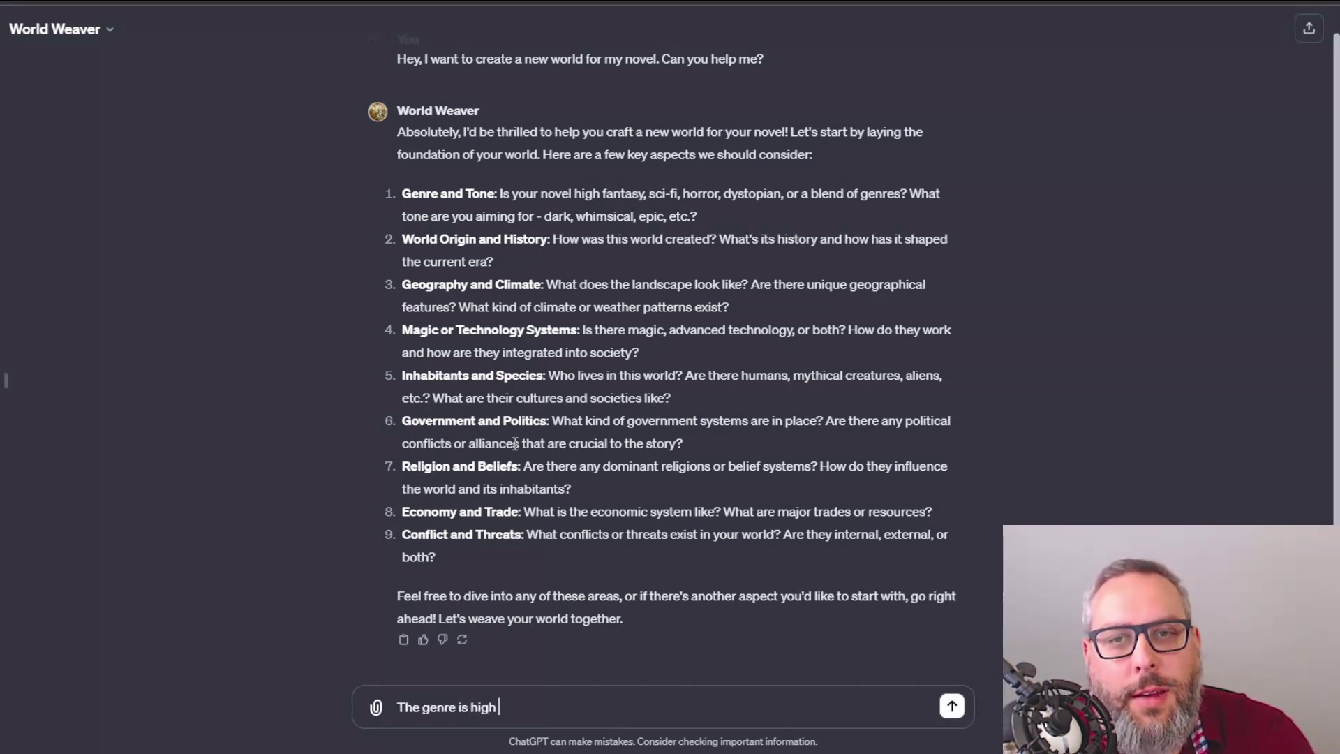
pyautogui.write('fantasy.')
pyautogui.hotkey('shift', 'Return')
pyautogui.hotkey('shift', 'Return')
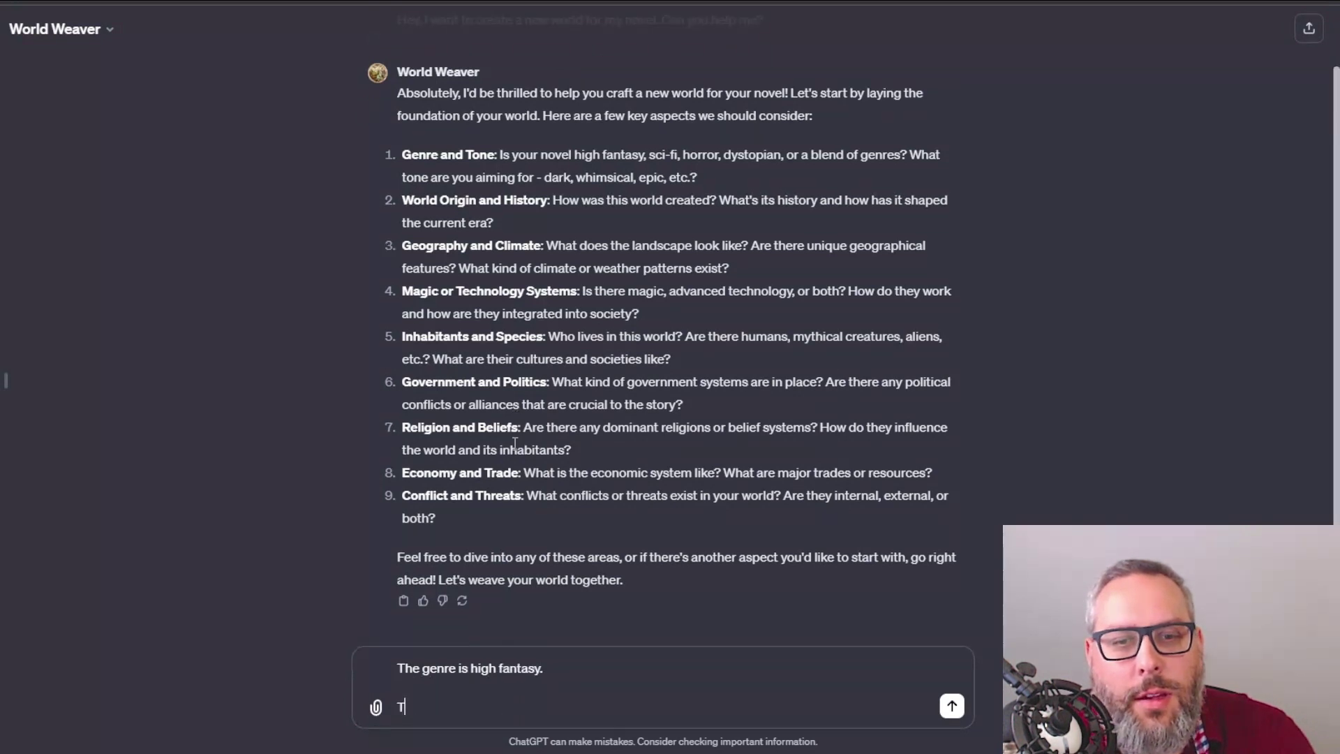
pyautogui.write('This world was created when a dragon burp')
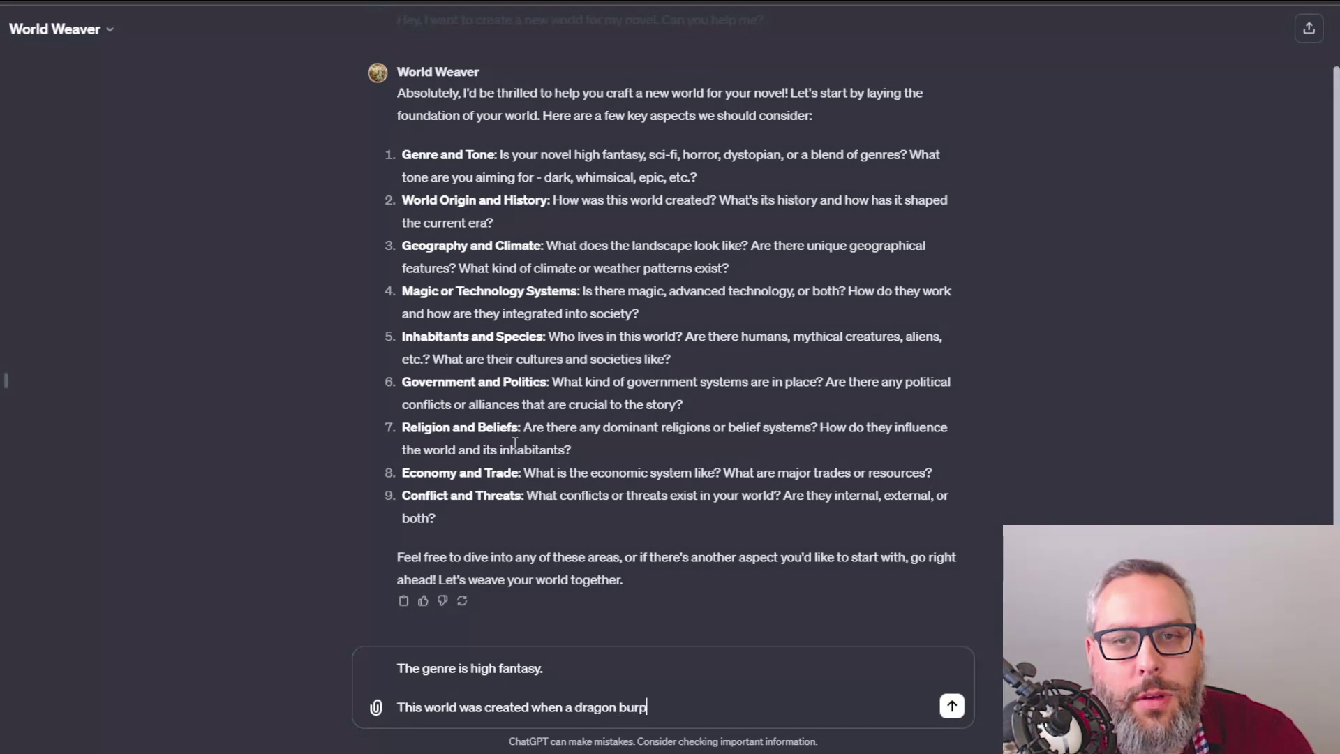
pyautogui.write('ed. ')
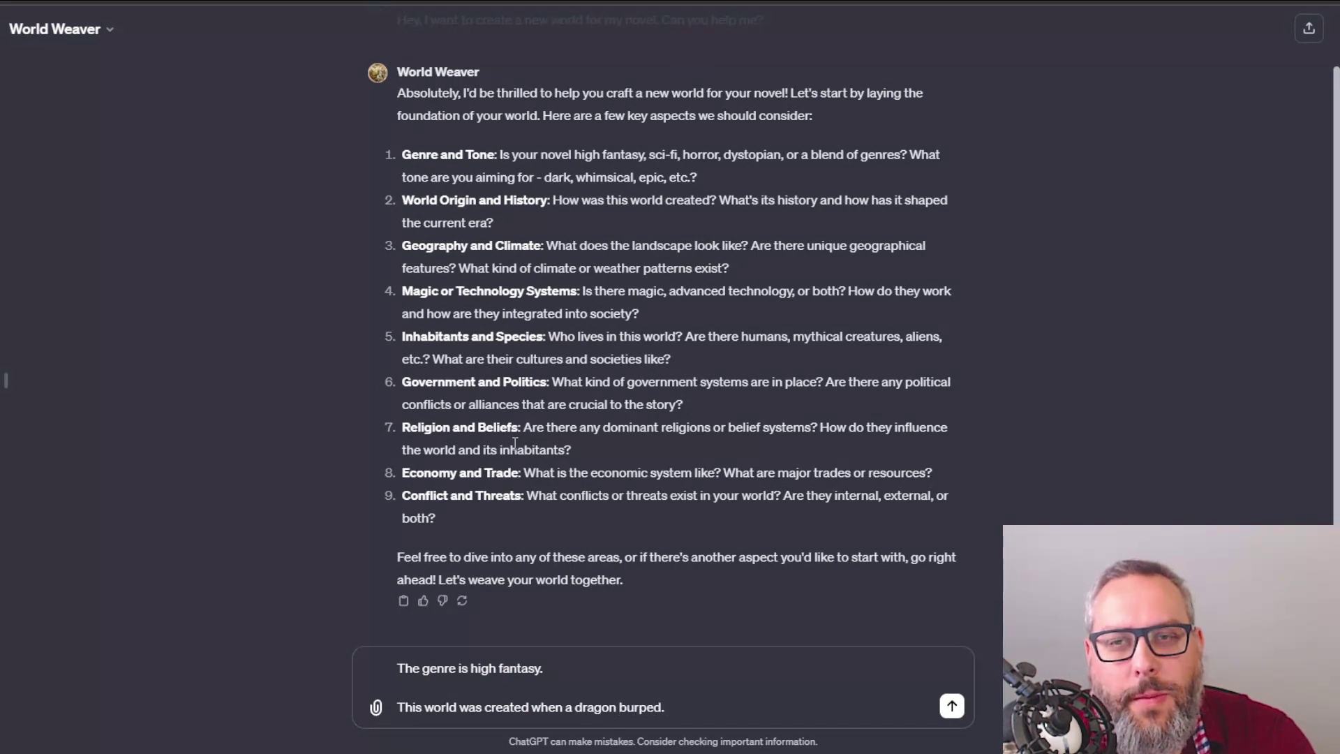
pyautogui.write("It's only a couple hund")
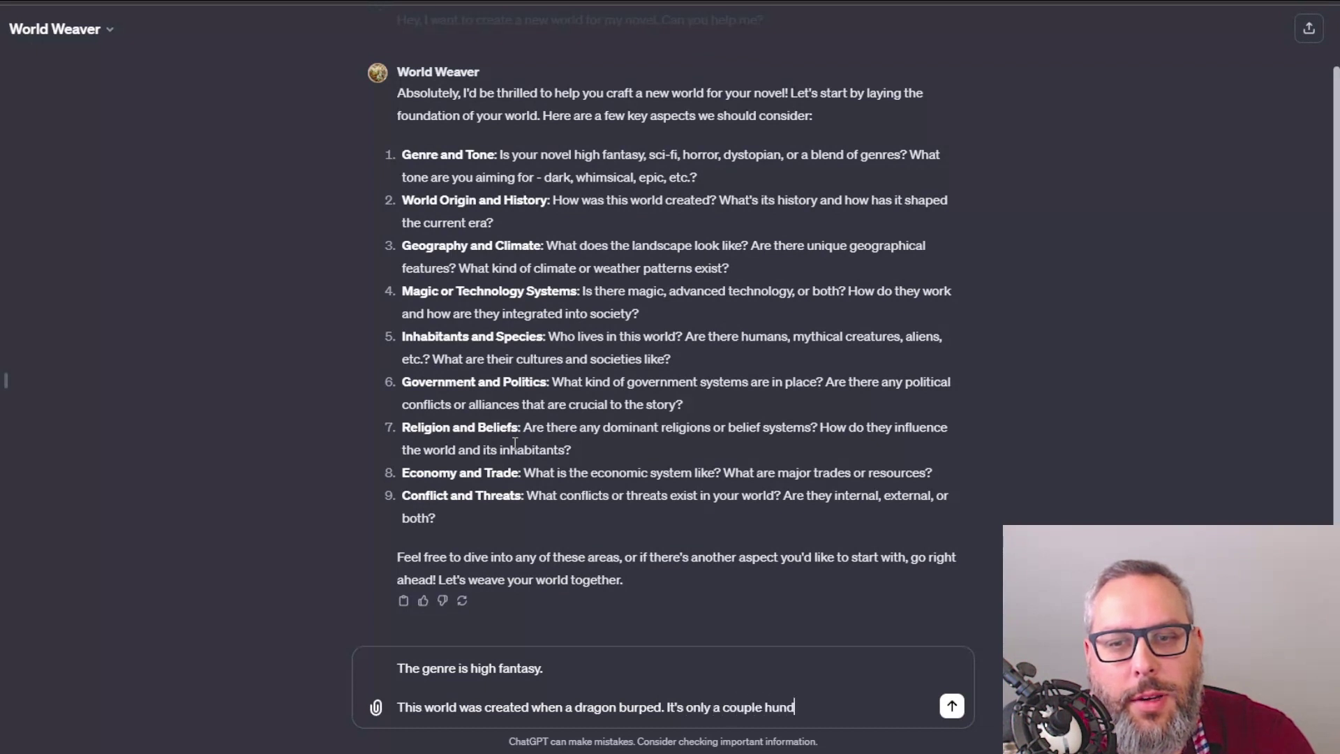
pyautogui.write('red years old, so')
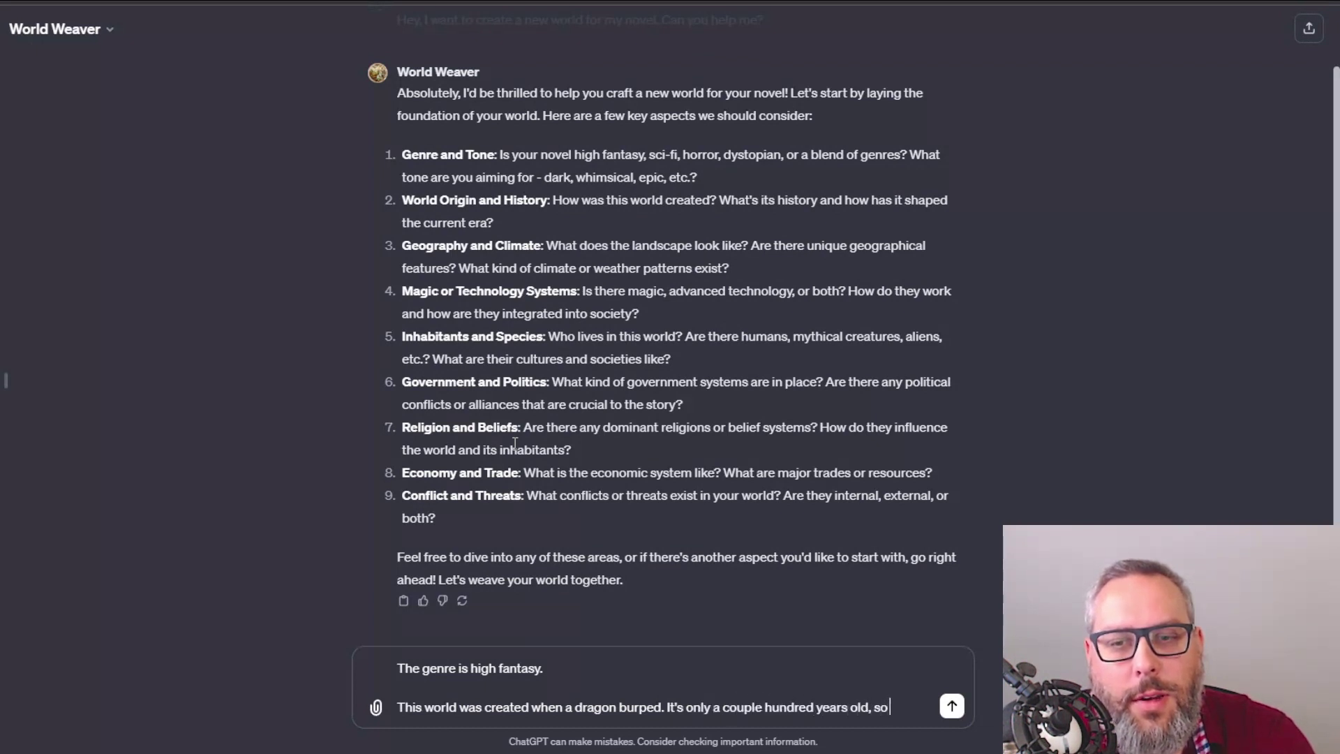
pyautogui.write(' not much history.')
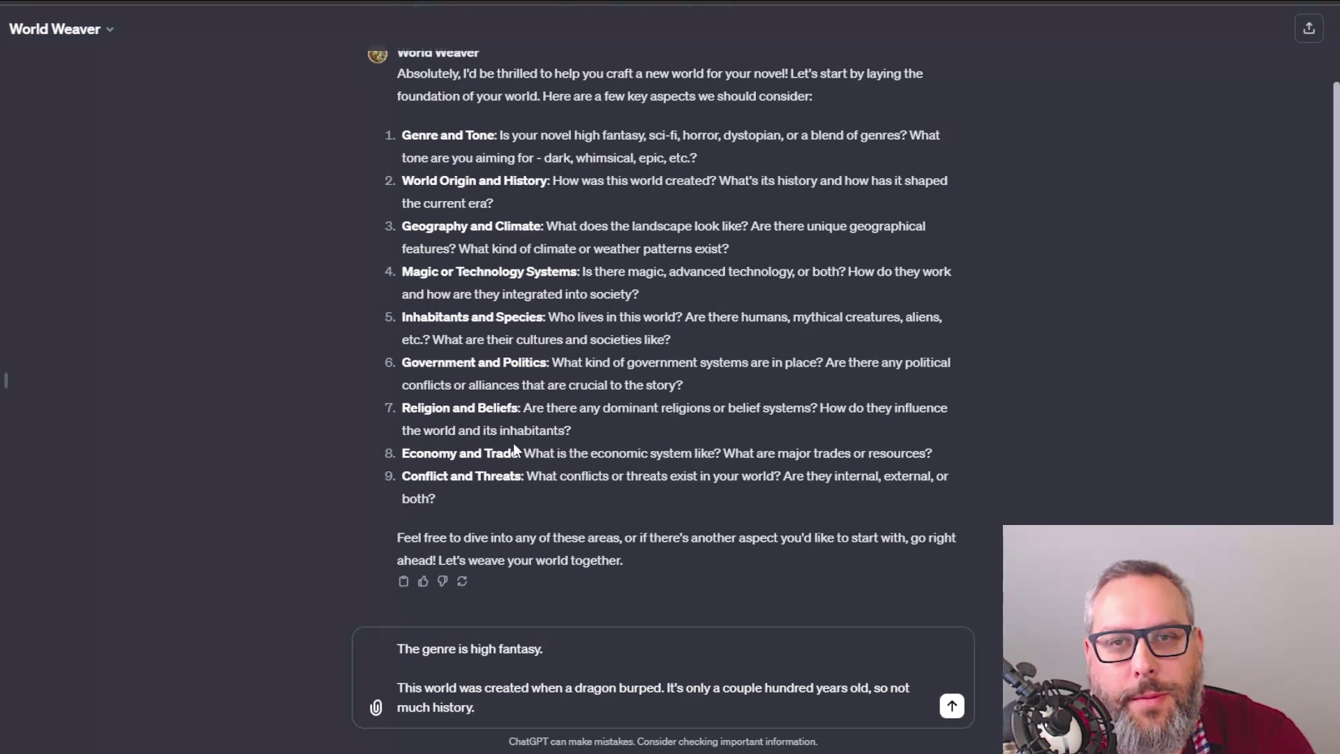
pyautogui.press('Up')
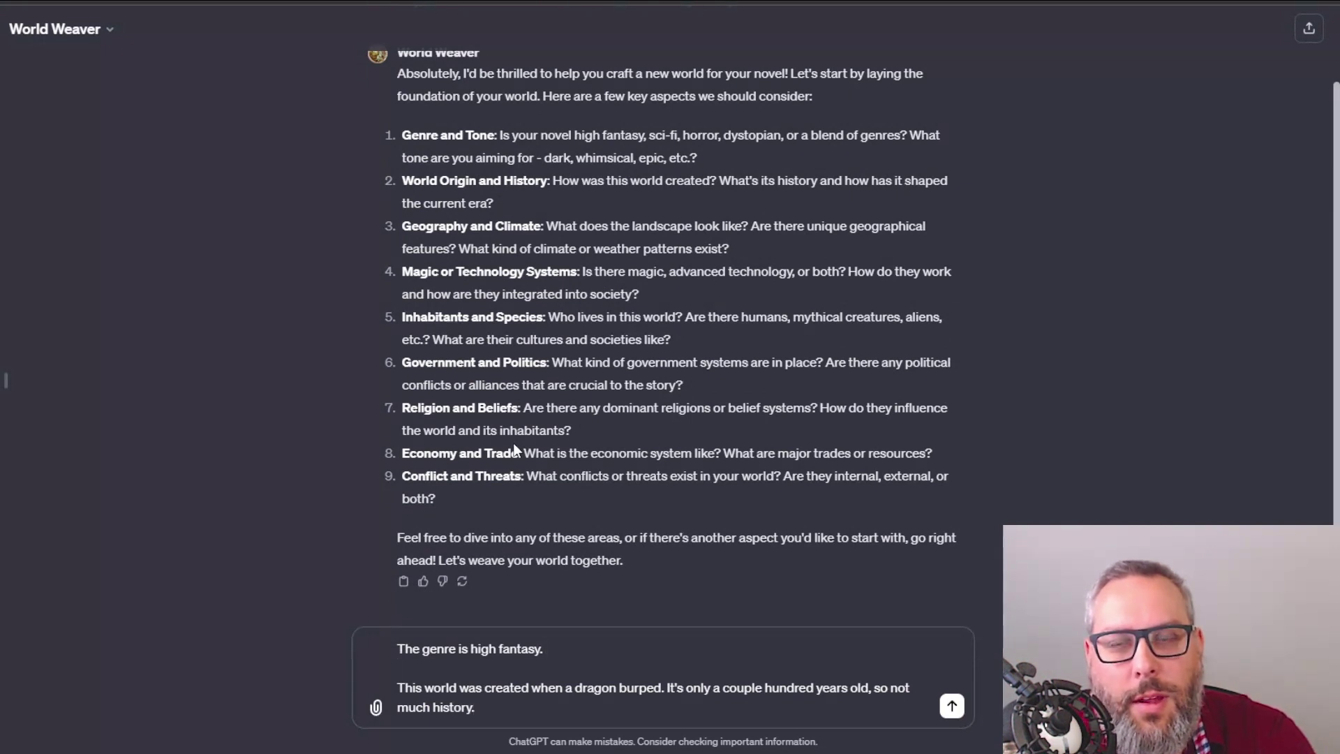
pyautogui.write('I want it to be a ')
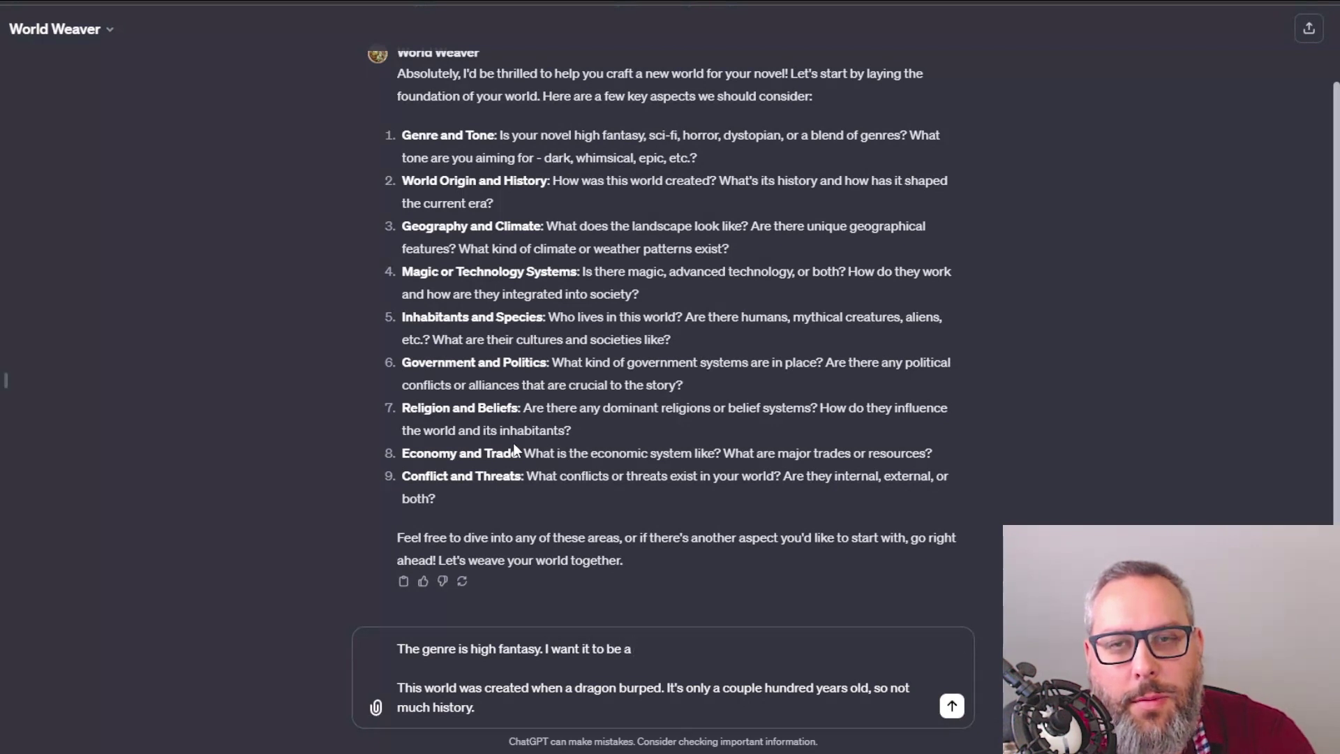
pyautogui.write('whimsical f')
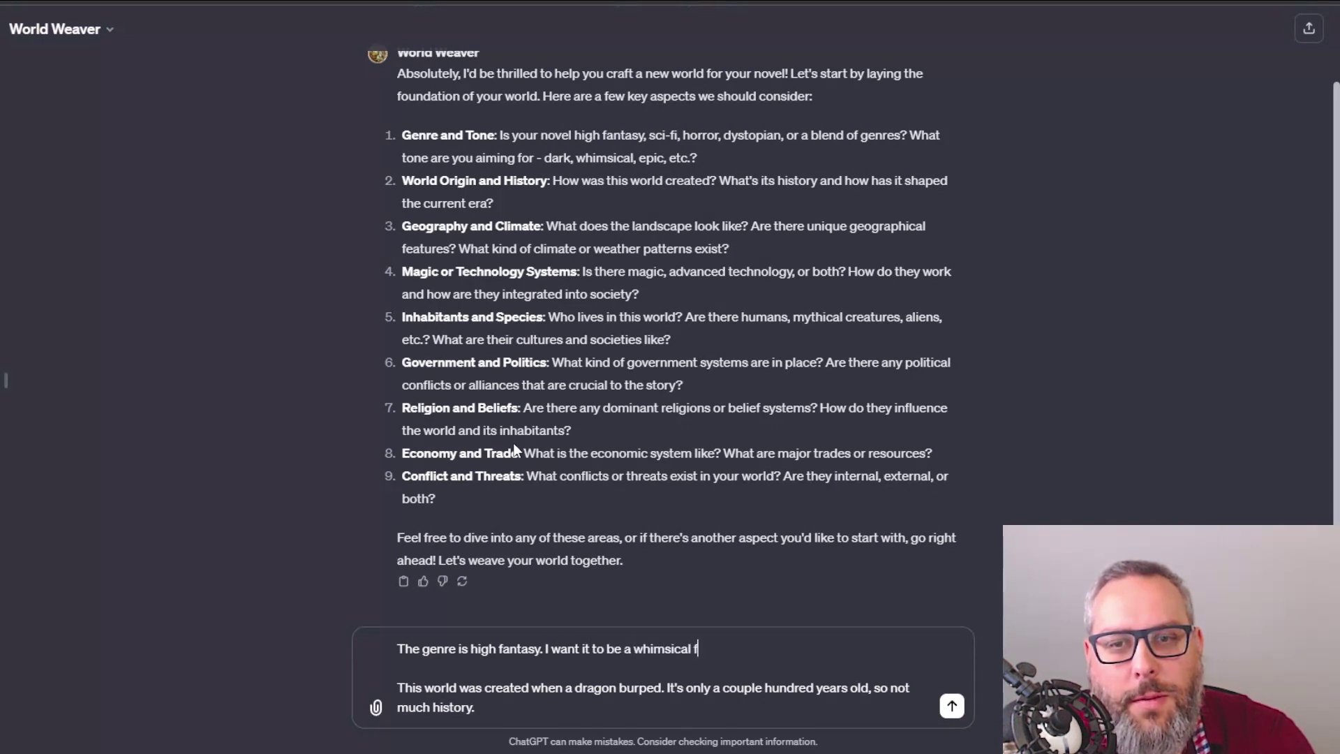
pyautogui.write('antasy parody of more serious')
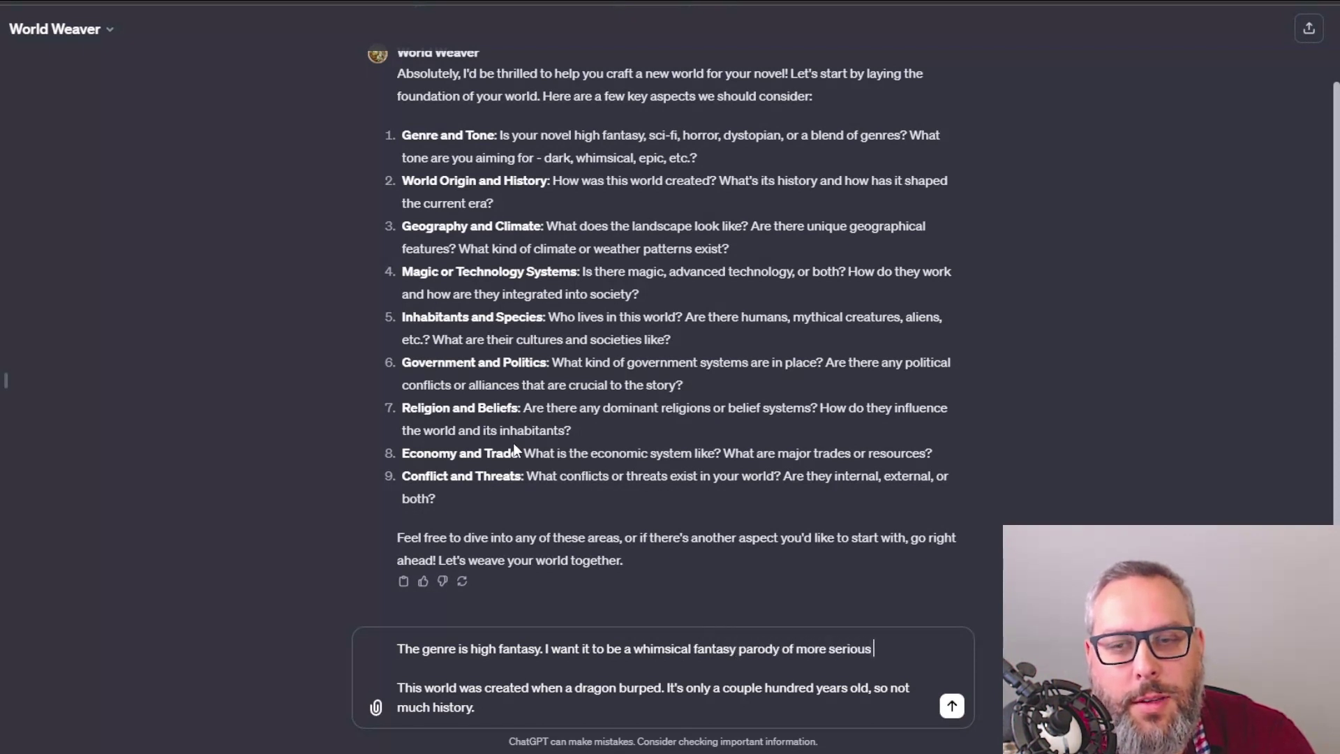
pyautogui.write(' fantasy novels and r')
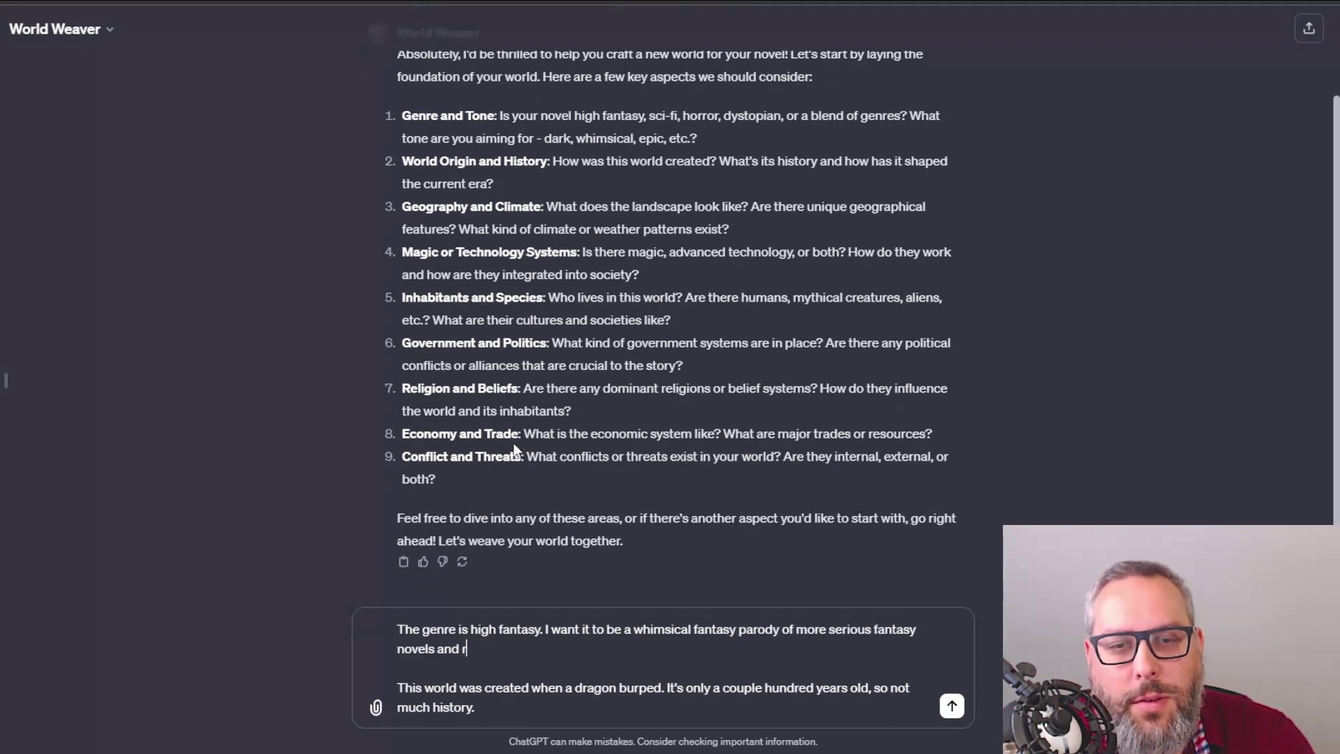
pyautogui.write('oopes.')
pyautogui.hotkey('ctrl', 'End')
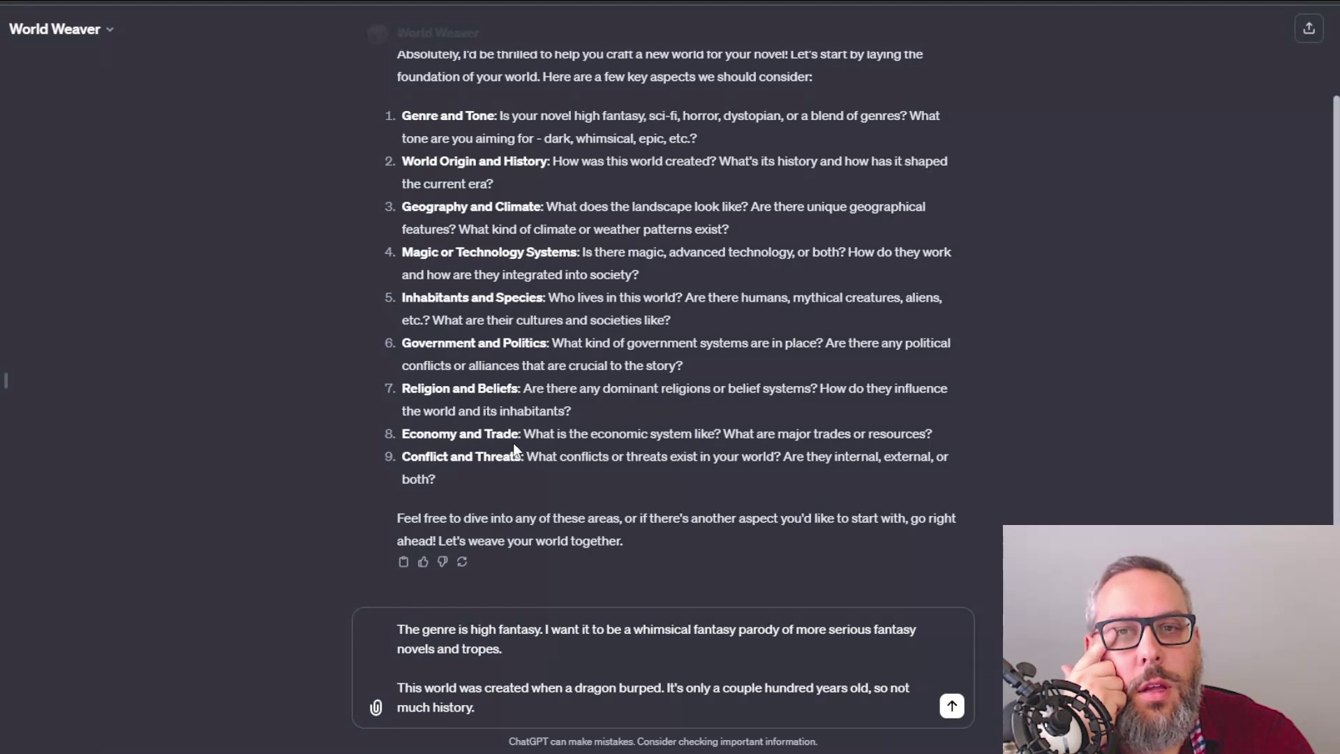
pyautogui.hotkey('shift', 'Return')
pyautogui.hotkey('shift', 'Return')
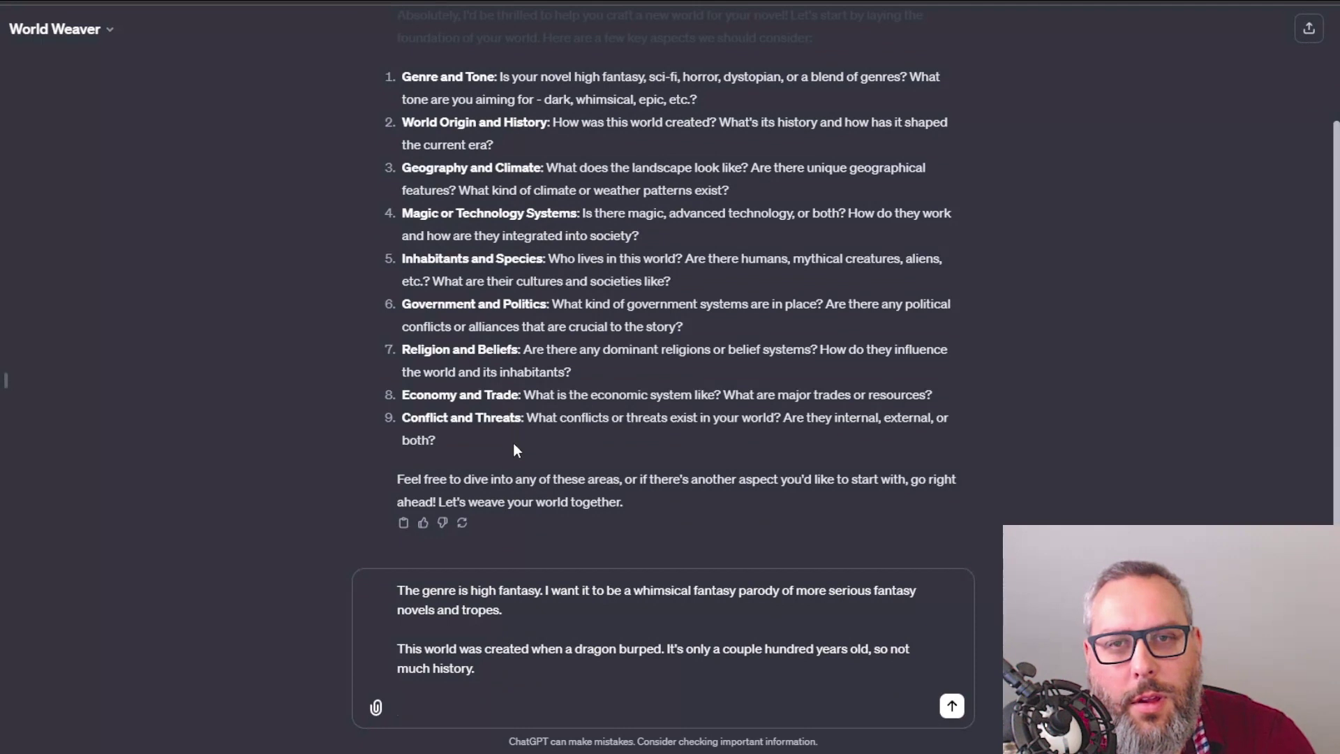
# Add a temperate climate and magic from rare glowing blue rocks, a repressed grey-market trade
pyautogui.write('The climate is tempera')
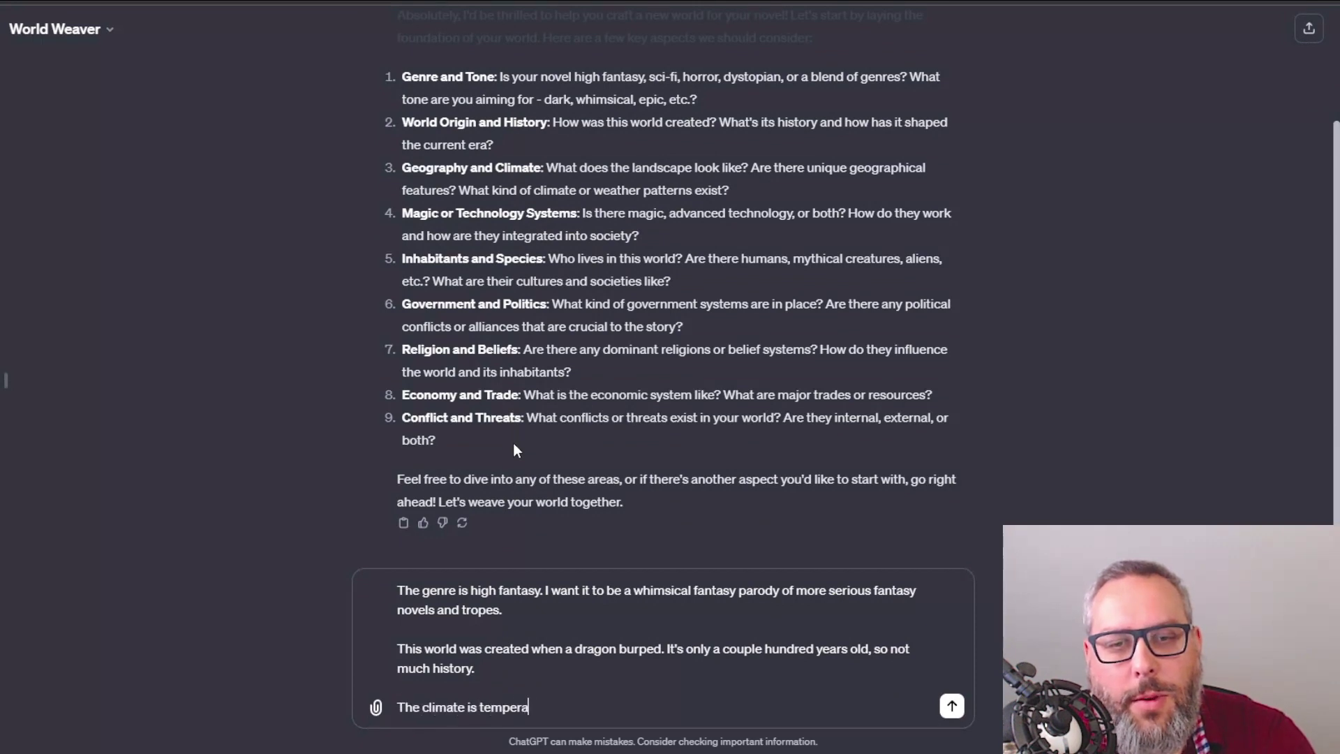
pyautogui.write('te and I dont know what I w')
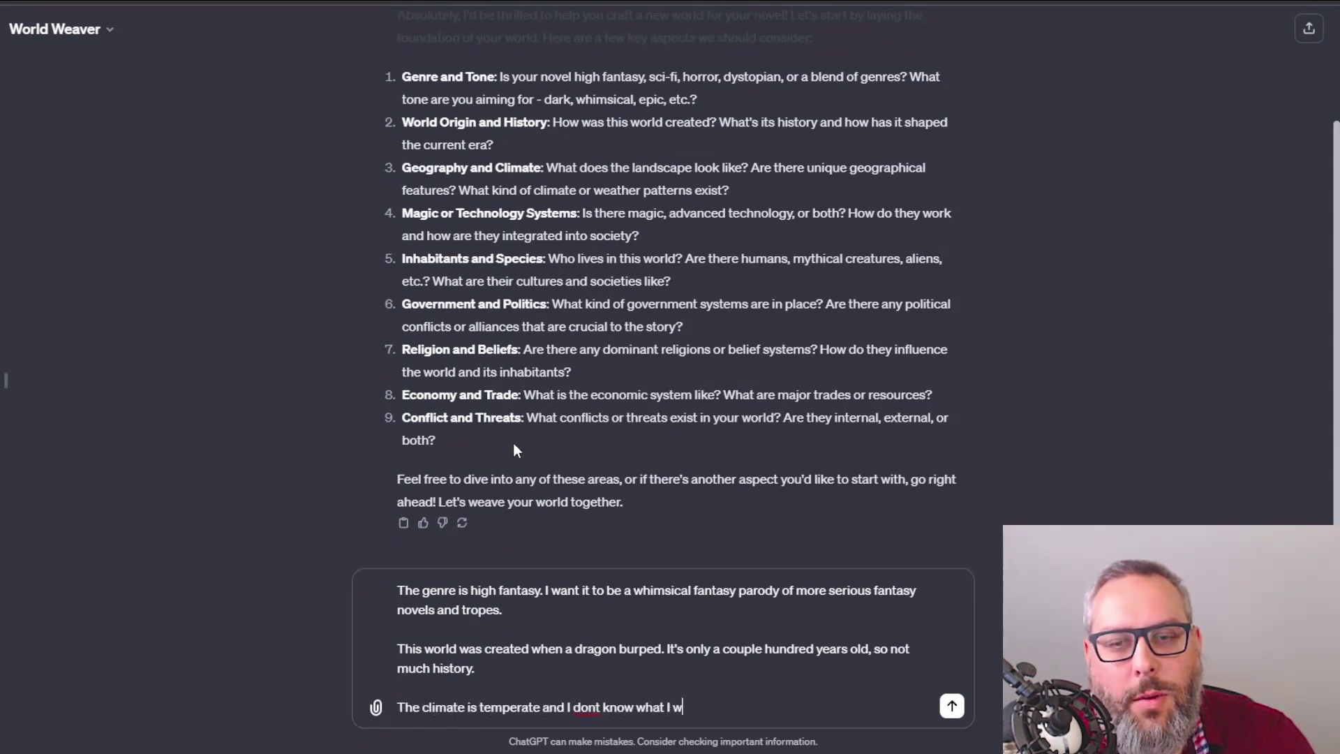
pyautogui.write('ant the world to look like,')
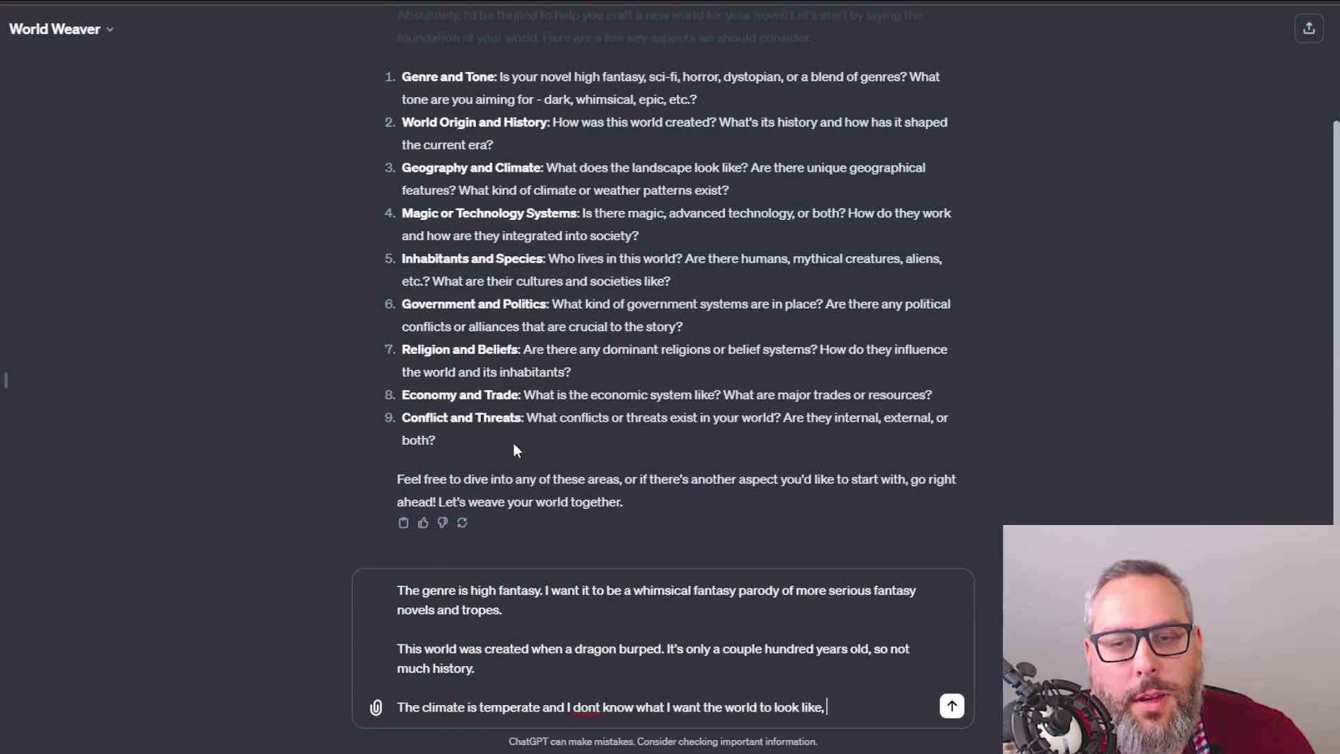
pyautogui.write(' can you pick something fo')
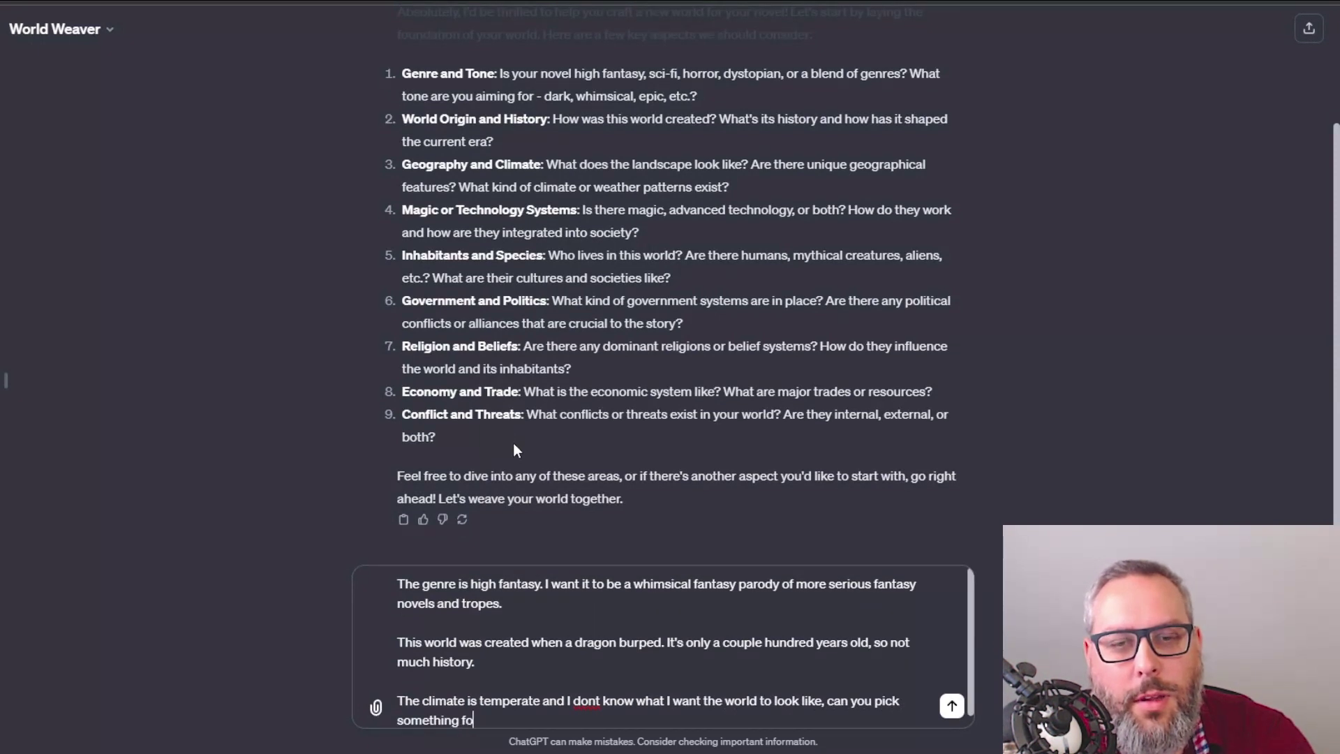
pyautogui.write('r me?')
pyautogui.hotkey('shift', 'Return')
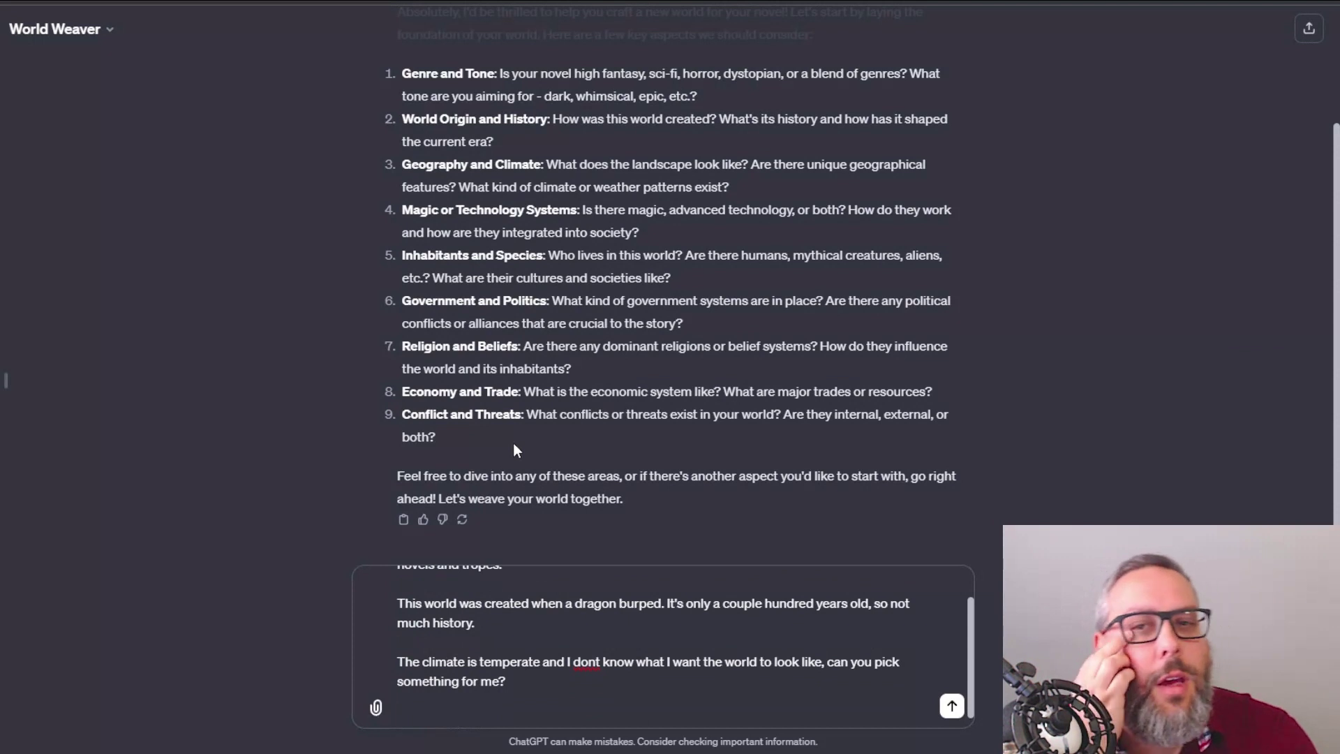
pyautogui.write("There's magic in this wor")
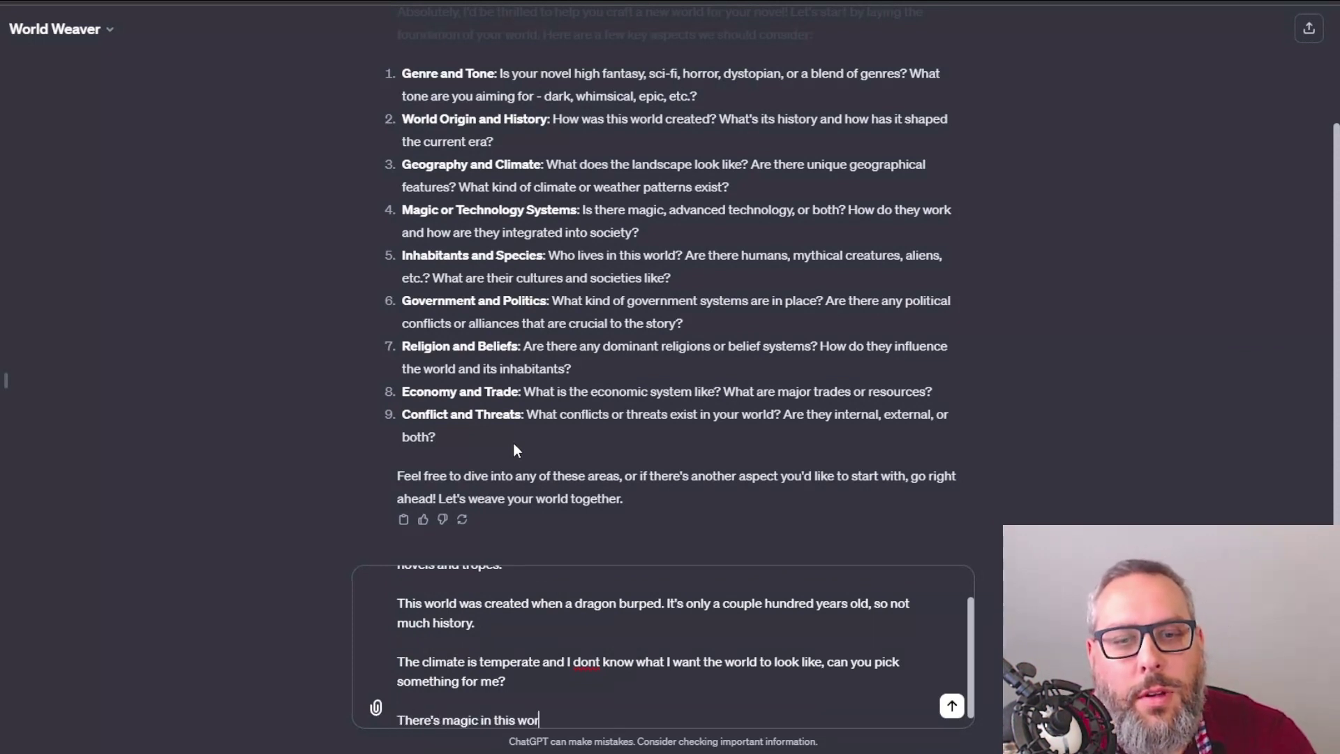
pyautogui.write('ld, it comes from ')
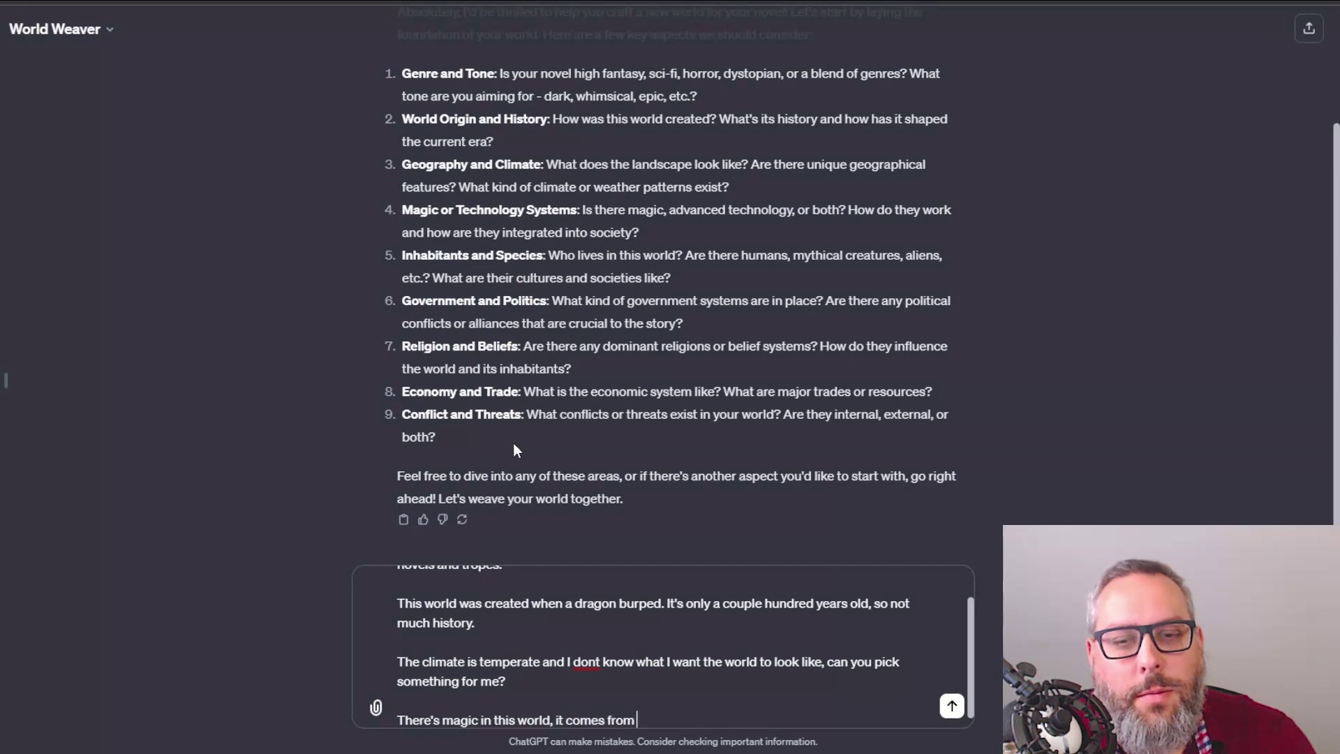
pyautogui.write('rare glowing blue rock')
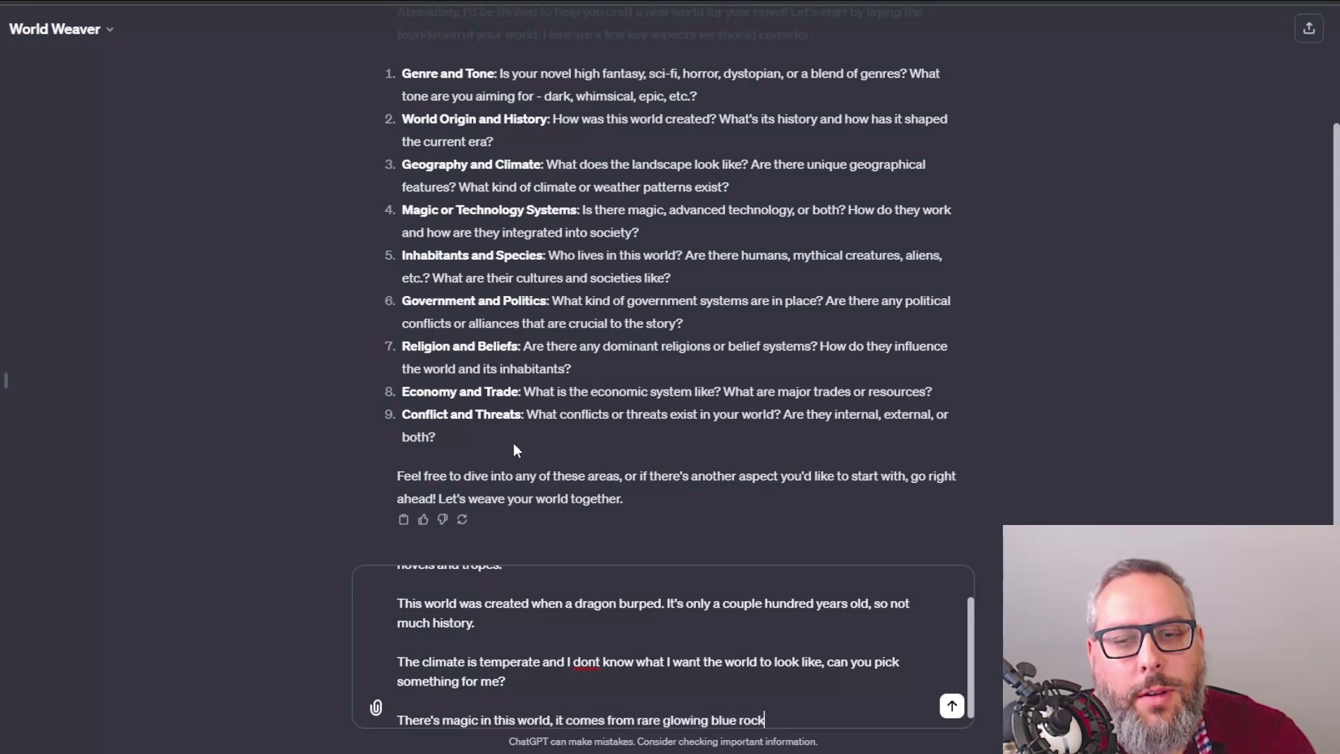
pyautogui.write('s that are found in the')
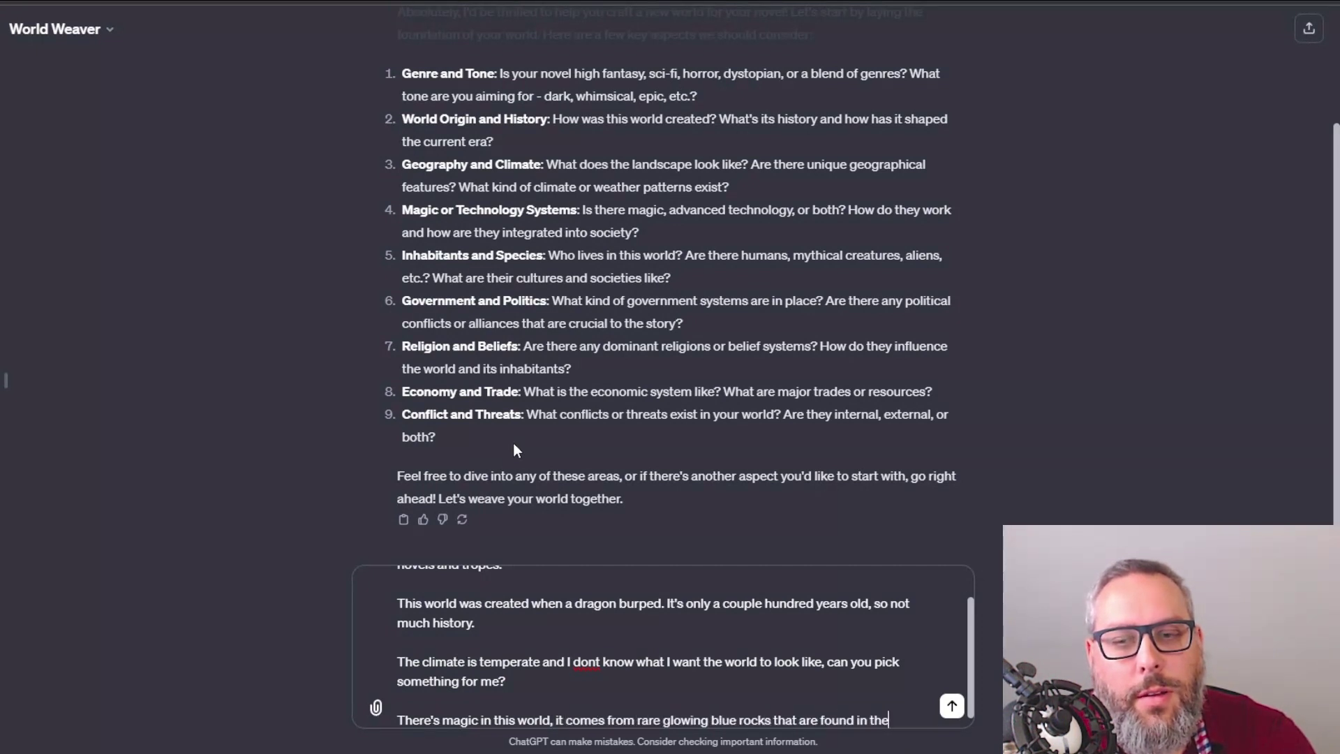
pyautogui.write(' earth sometimes')
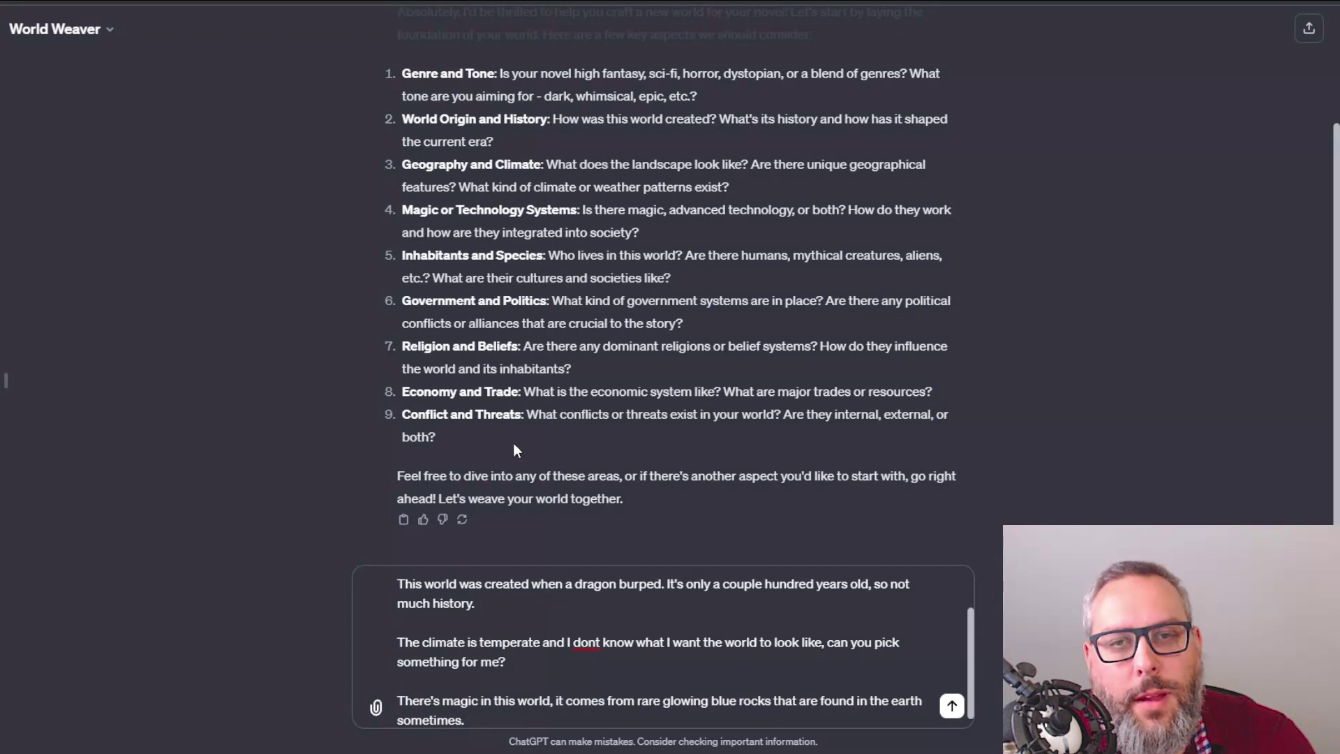
pyautogui.write(". It's kind of agrey")
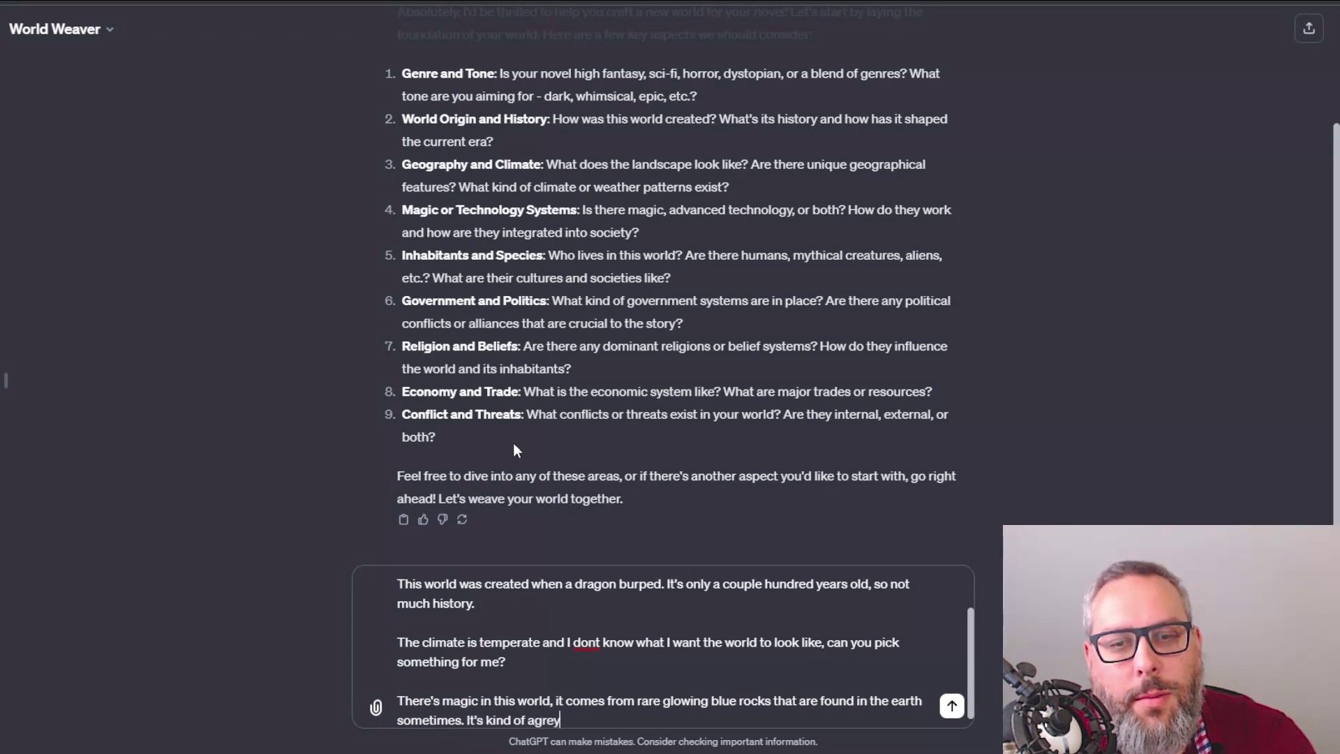
pyautogui.press('BackSpace')
pyautogui.press('BackSpace')
pyautogui.write("grey market thing that's looked down upon and kind of repressed by the gov")
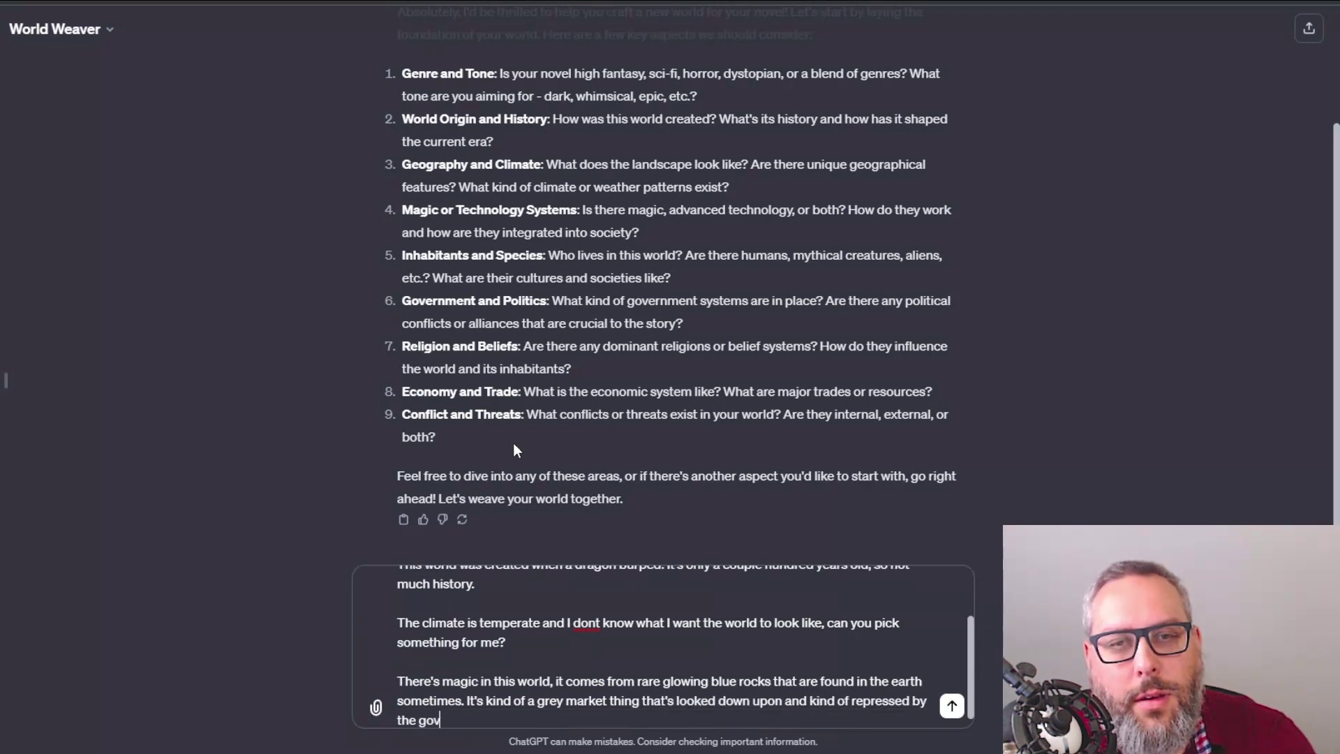
pyautogui.write('ernment.')
pyautogui.hotkey('shift', 'Return')
pyautogui.hotkey('shift', 'Return')
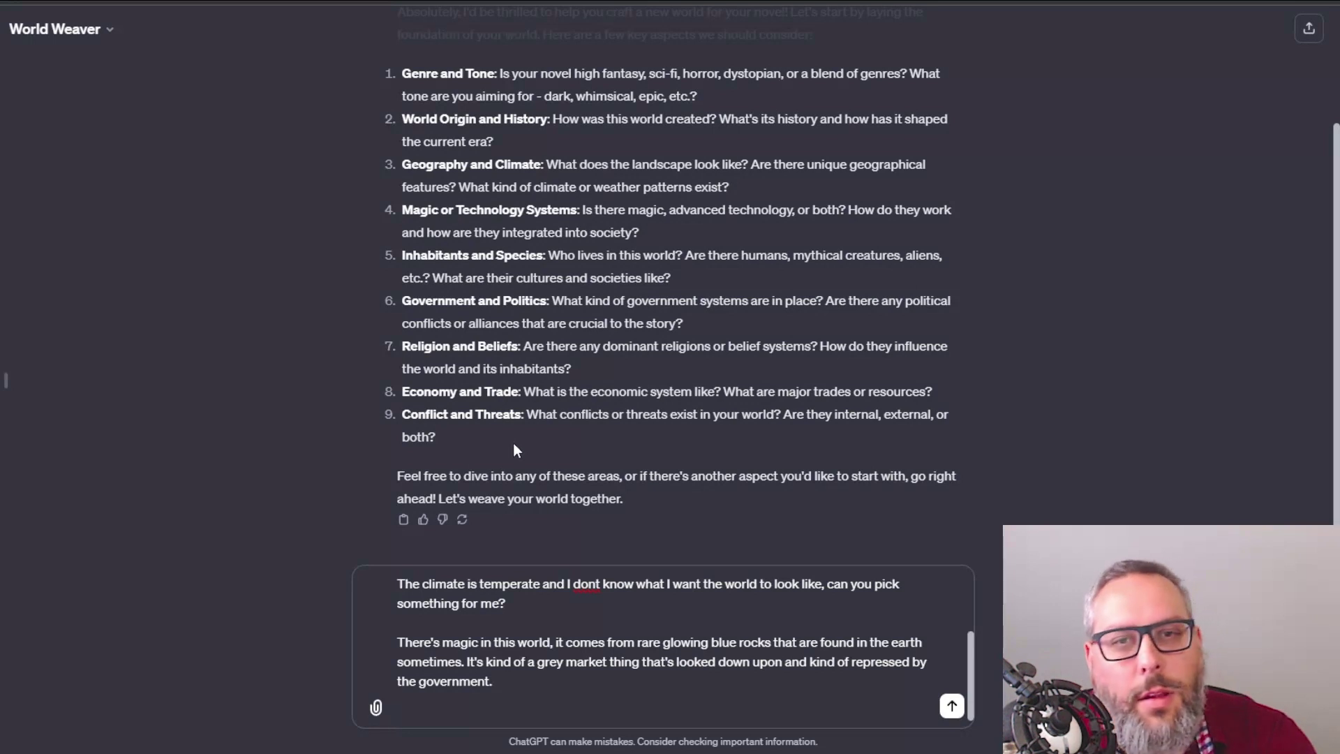
# Describe humanlike people needing a race name and wild animals that are twisted versions of Earth creatures
pyautogui.write('The people in this world')
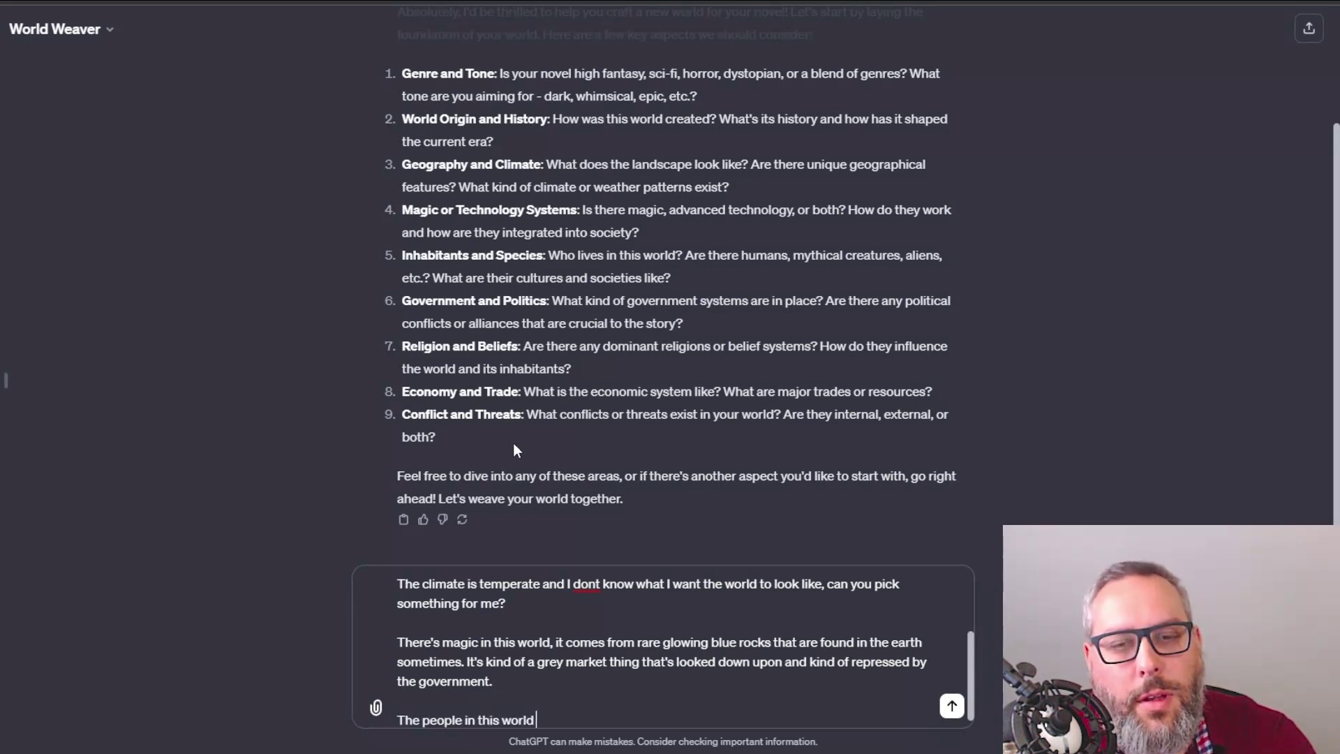
pyautogui.write(' look like shar')
pyautogui.press('BackSpace')
pyautogui.press('BackSpace')
pyautogui.press('BackSpace')
pyautogui.press('BackSpace')
pyautogui.press('BackSpace')
pyautogui.write('humans but they have a')
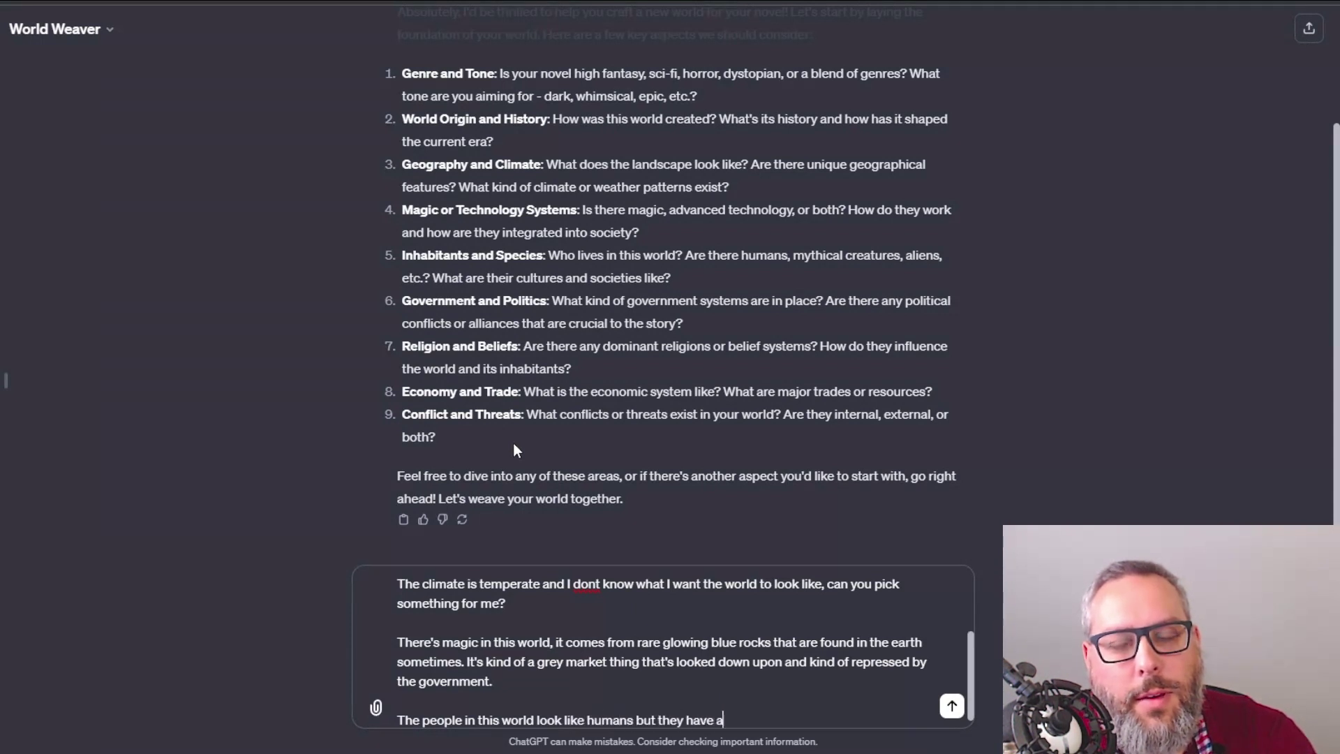
pyautogui.write(' different name for their')
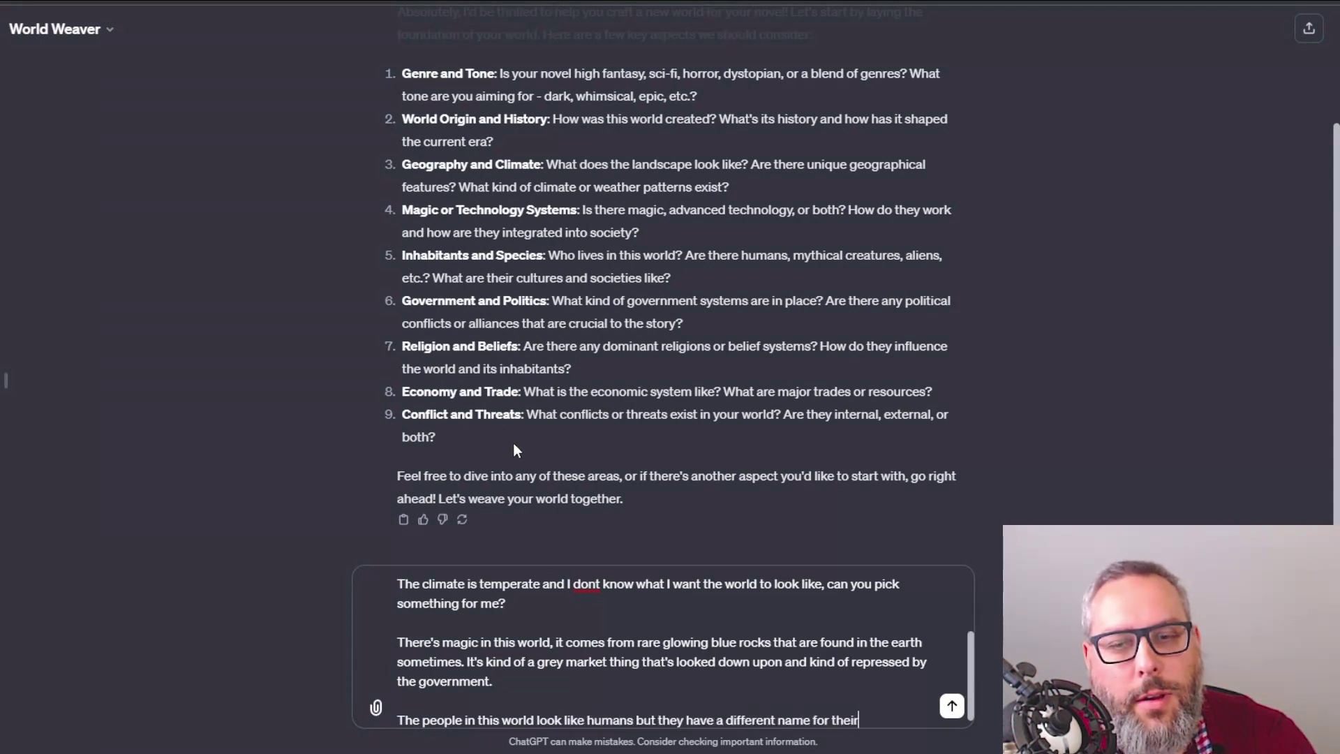
pyautogui.write(' race, you can make the name')
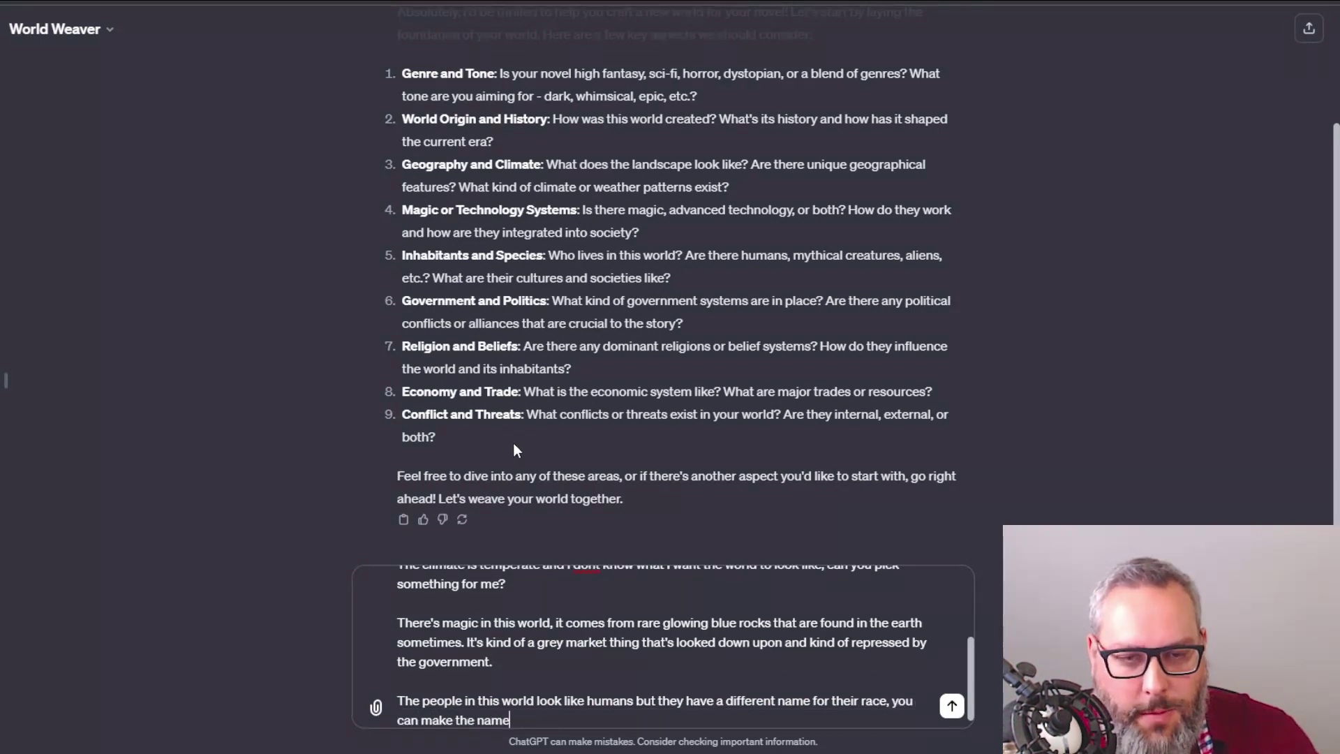
pyautogui.write(' for me. ')
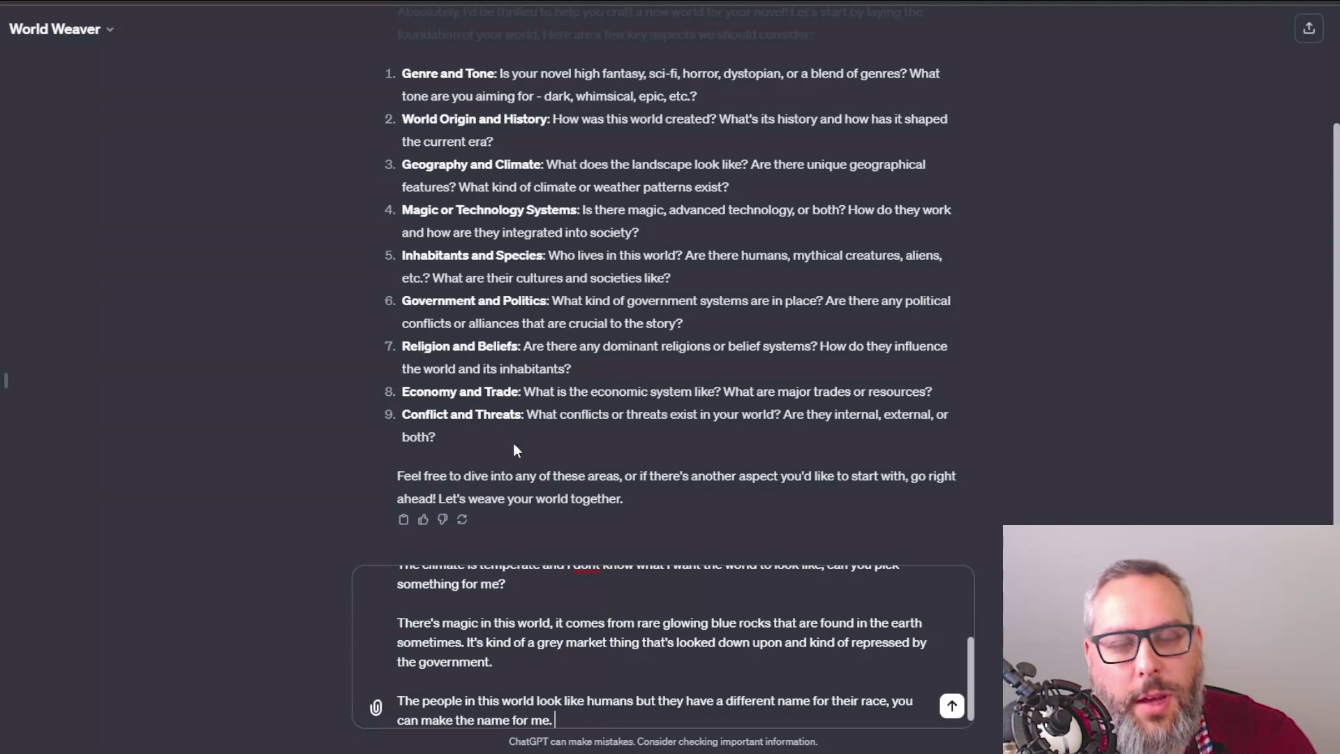
pyautogui.write('There are plen')
pyautogui.write('ty of different')
pyautogui.press('BackSpace')
pyautogui.write('different specie')
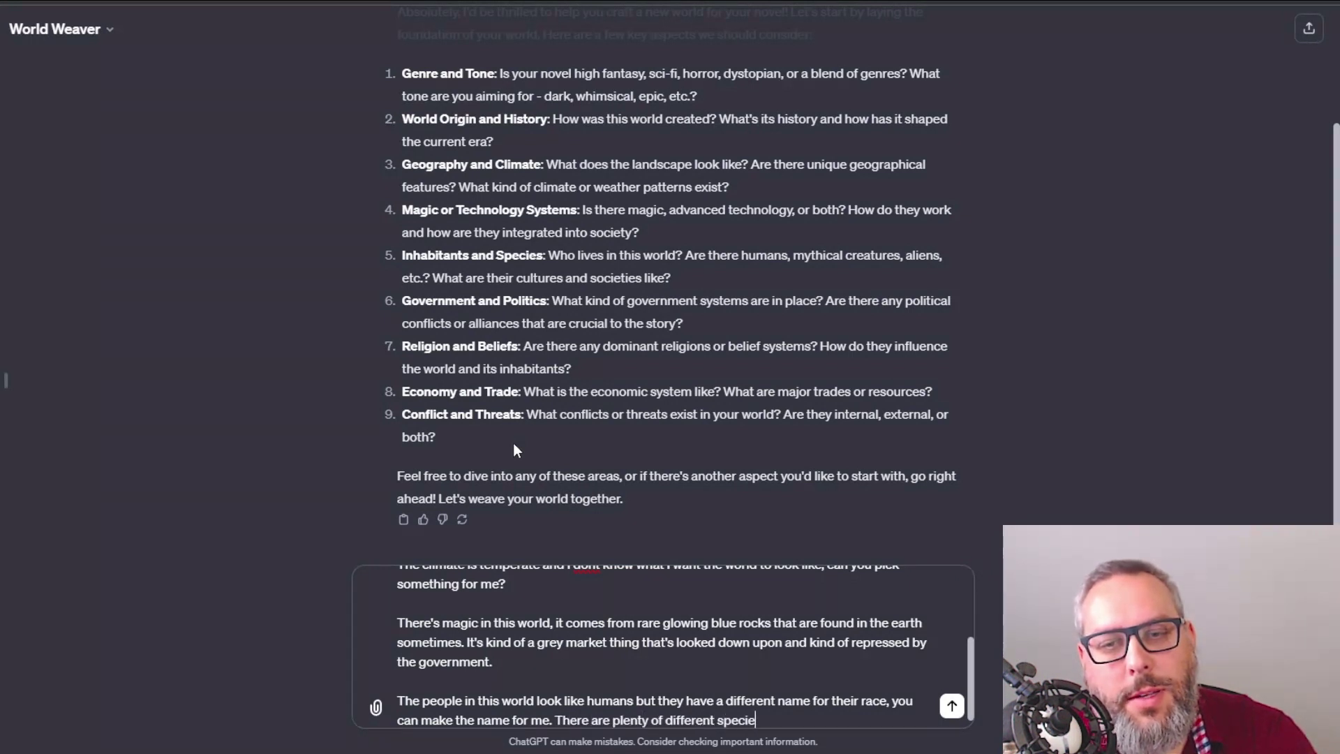
pyautogui.write('s of wild animals on this planet.')
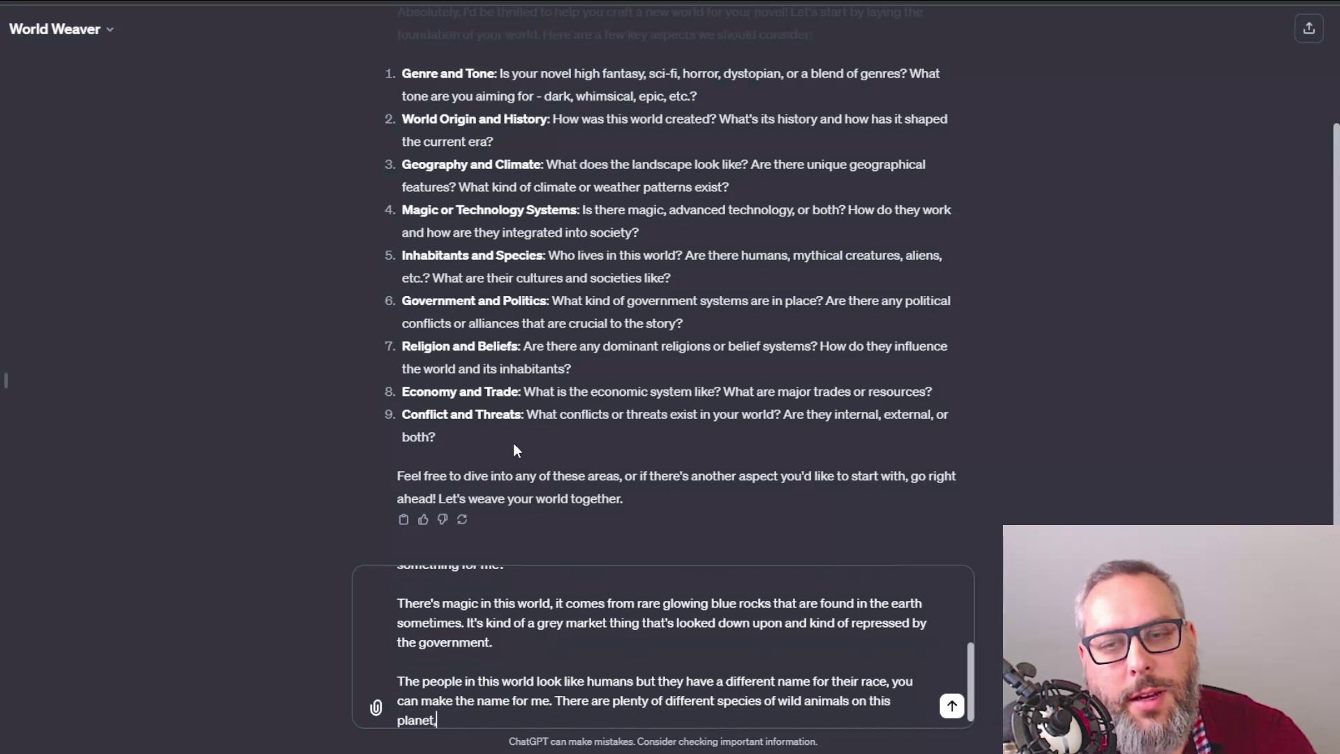
pyautogui.press('BackSpace')
pyautogui.write(', which ea')
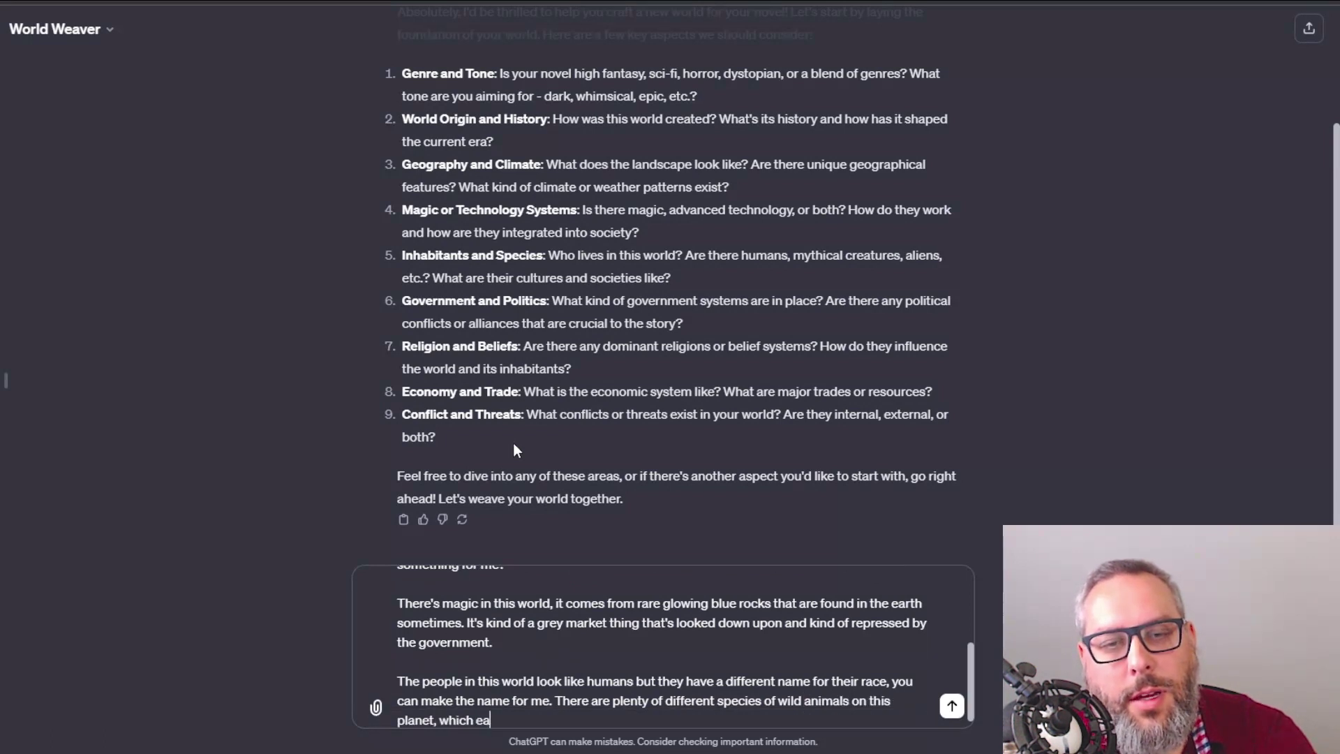
pyautogui.write('ch look similar to someth')
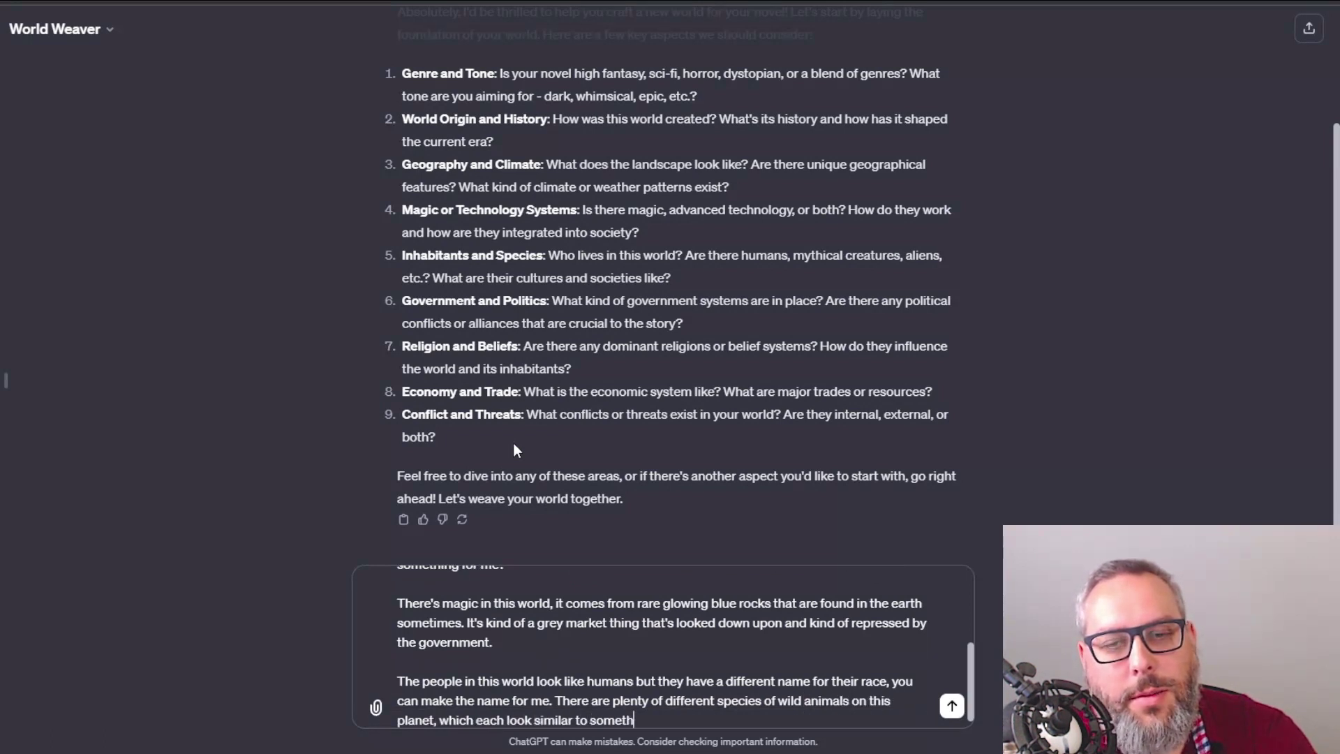
pyautogui.write('ing recognizable on earth, but with a unique twist.')
pyautogui.hotkey('shift', 'Return')
pyautogui.hotkey('shift', 'Return')
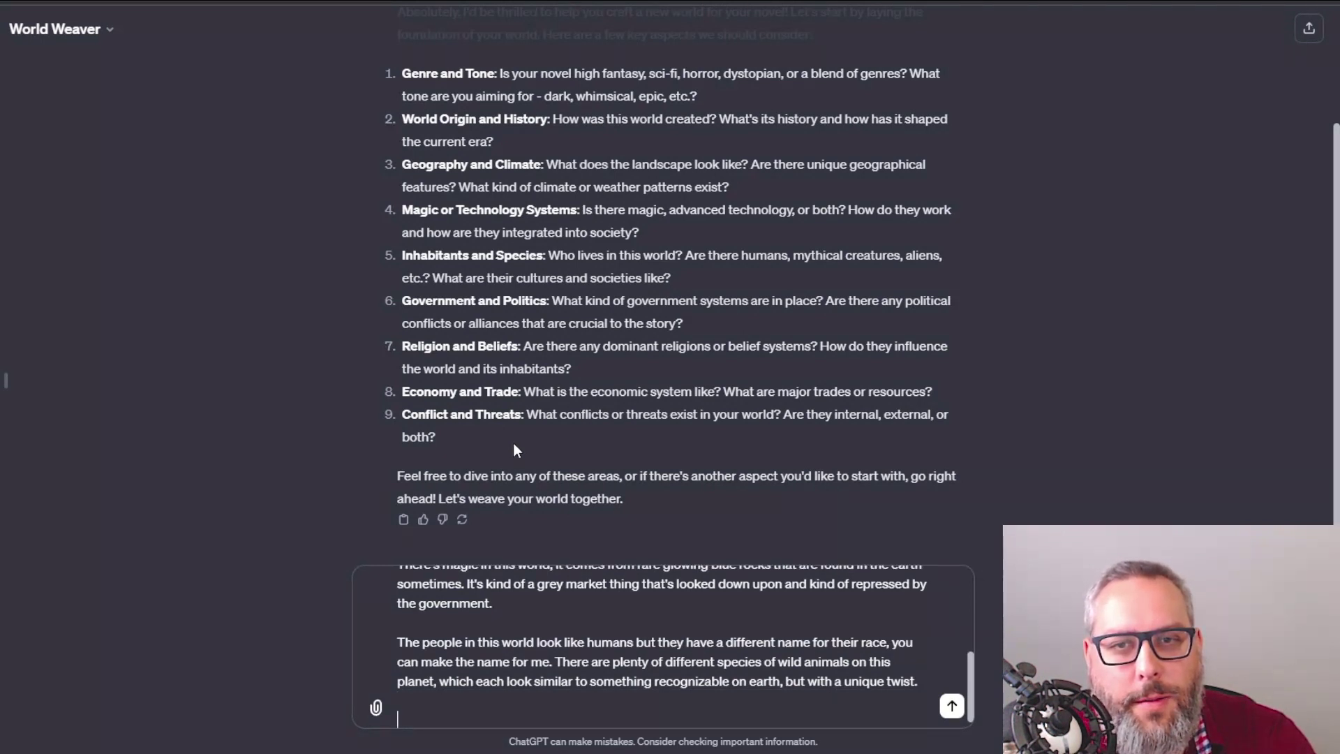
# Add that each town has its own mayor and religion centres on The Great Dragon, though most are secular
pyautogui.write('Each')
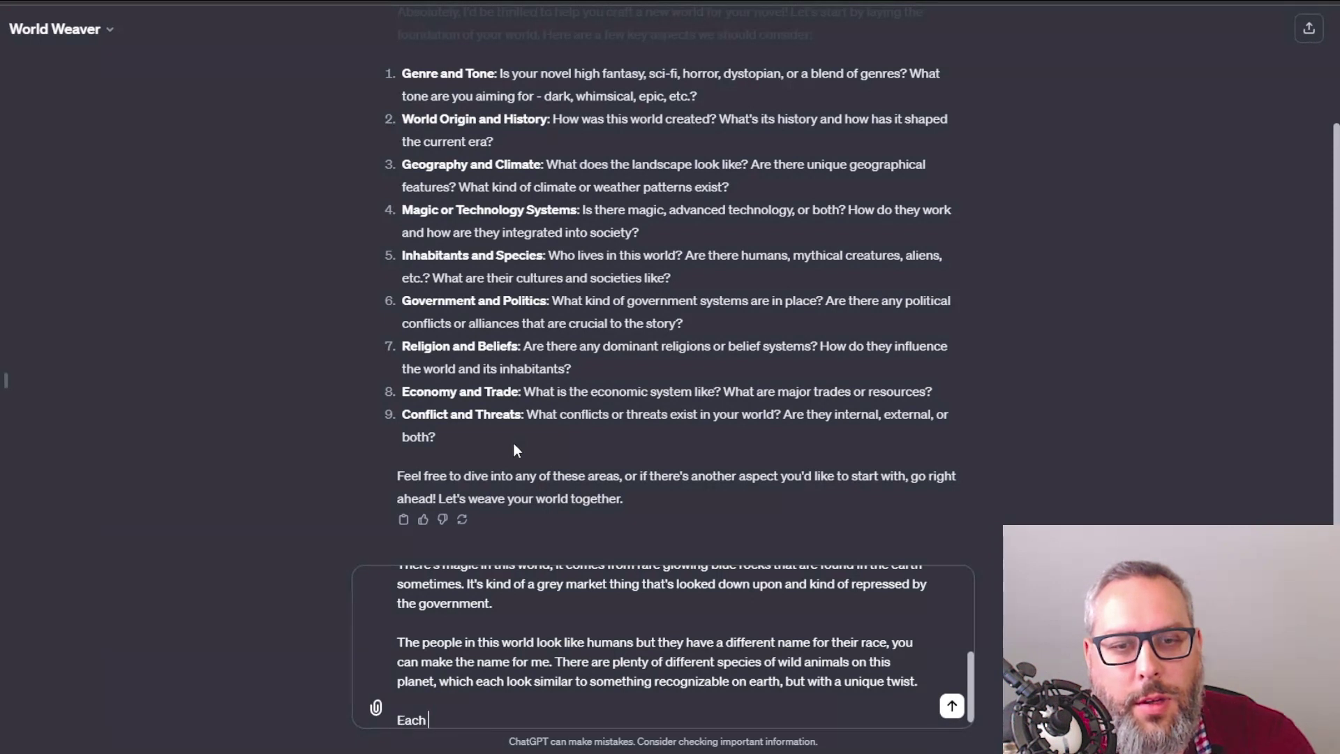
pyautogui.write(' town on this ')
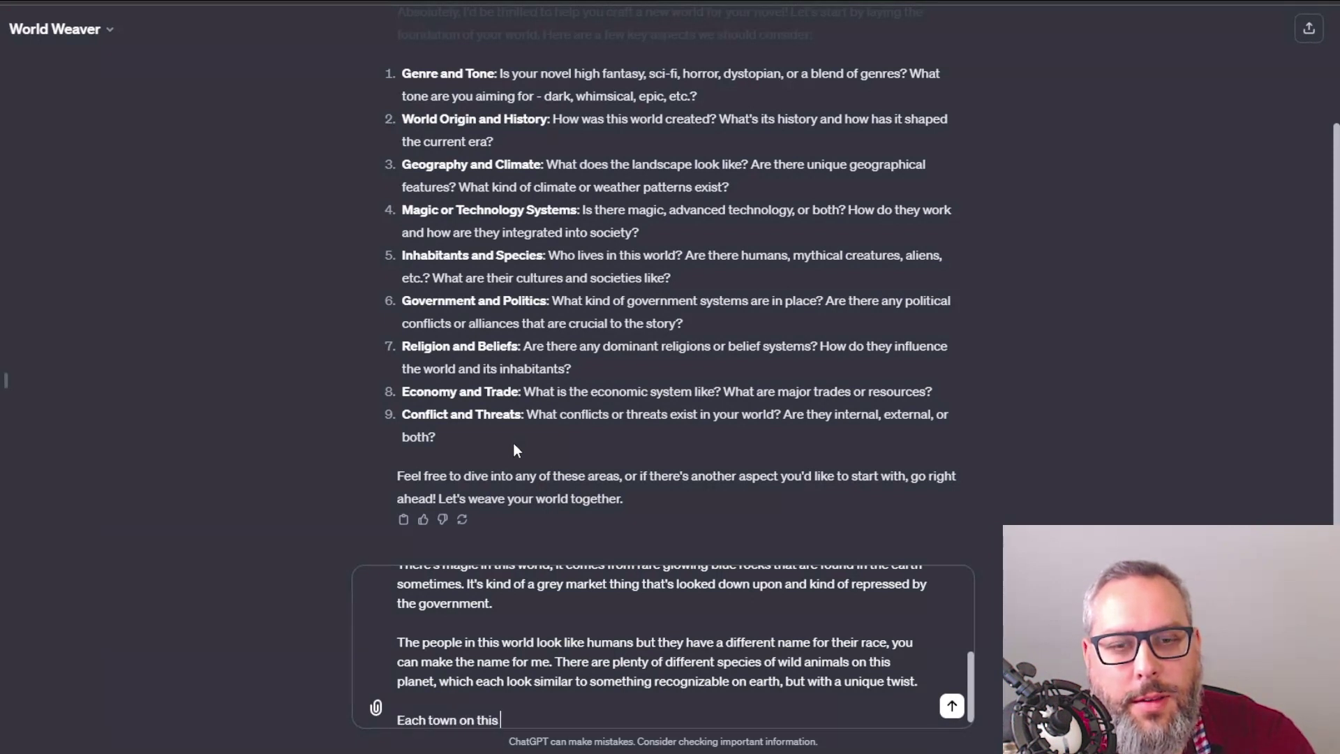
pyautogui.write('world has its own ma')
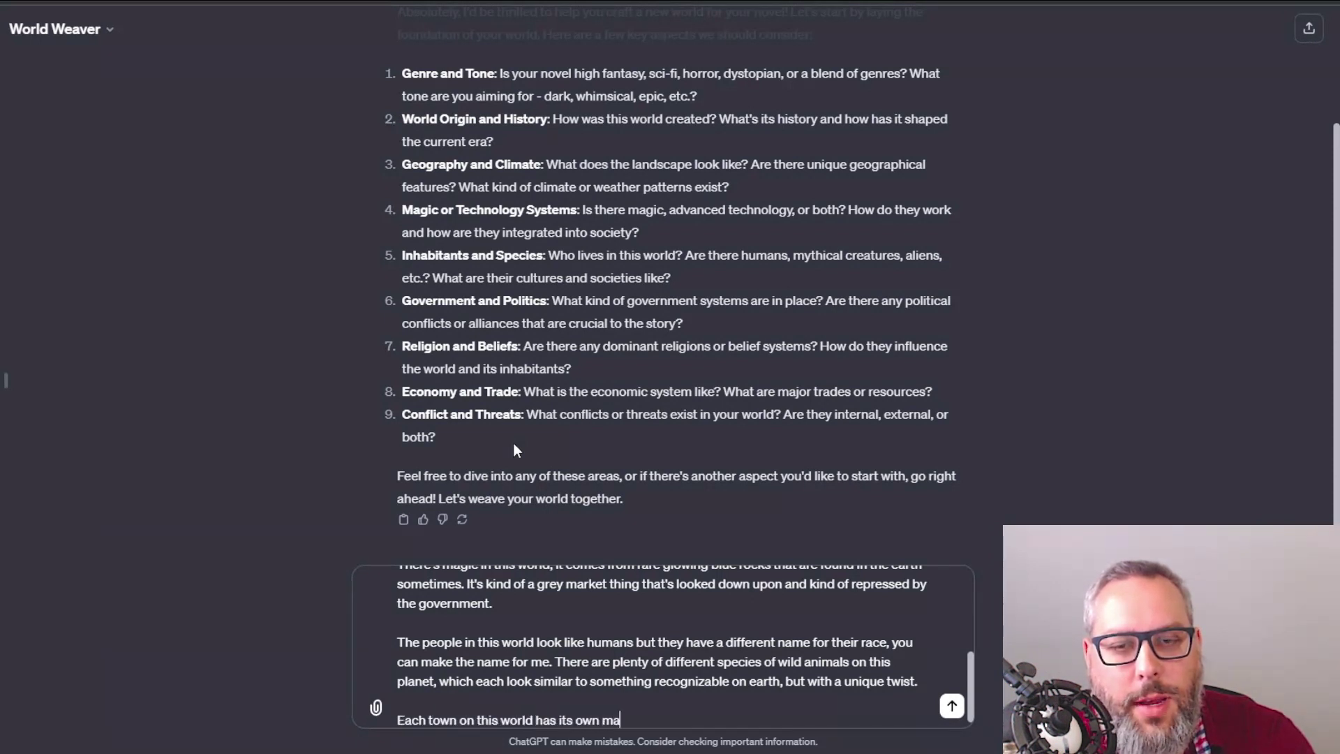
pyautogui.write("yor, and there isn't really ")
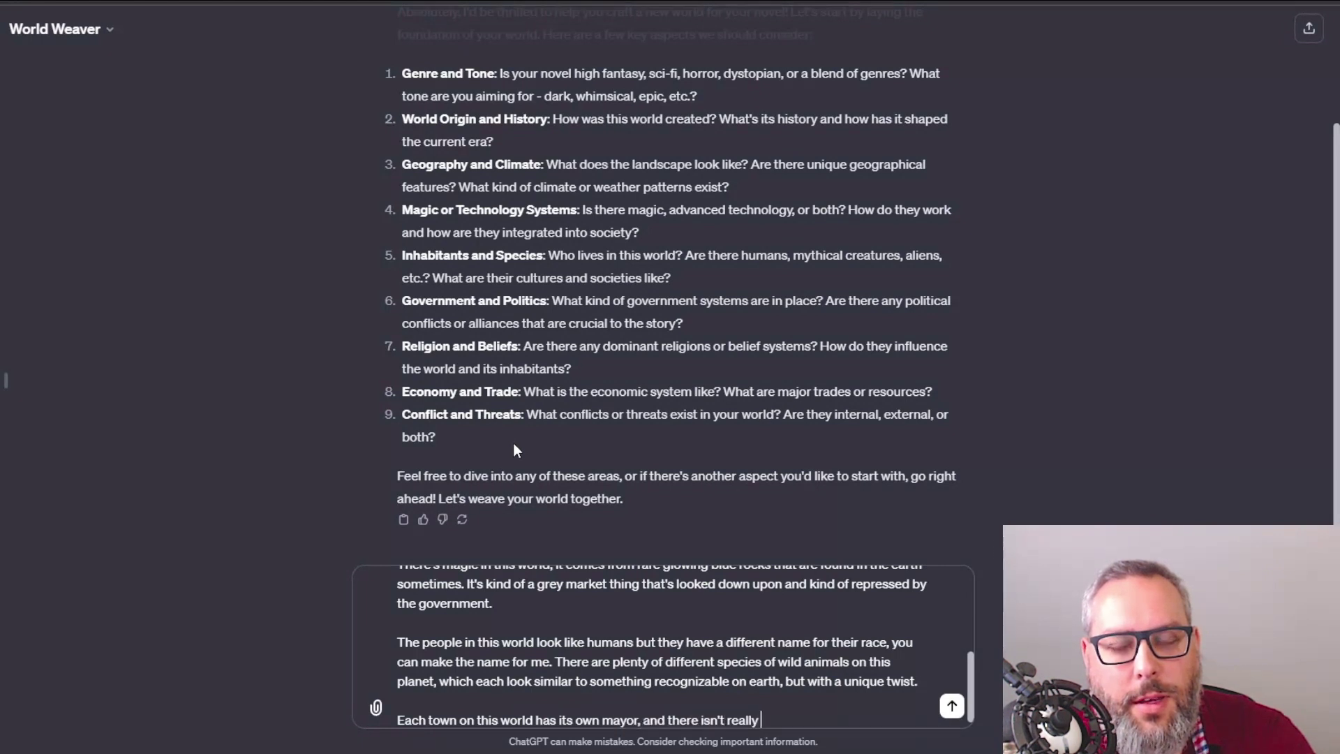
pyautogui.write('national level governments')
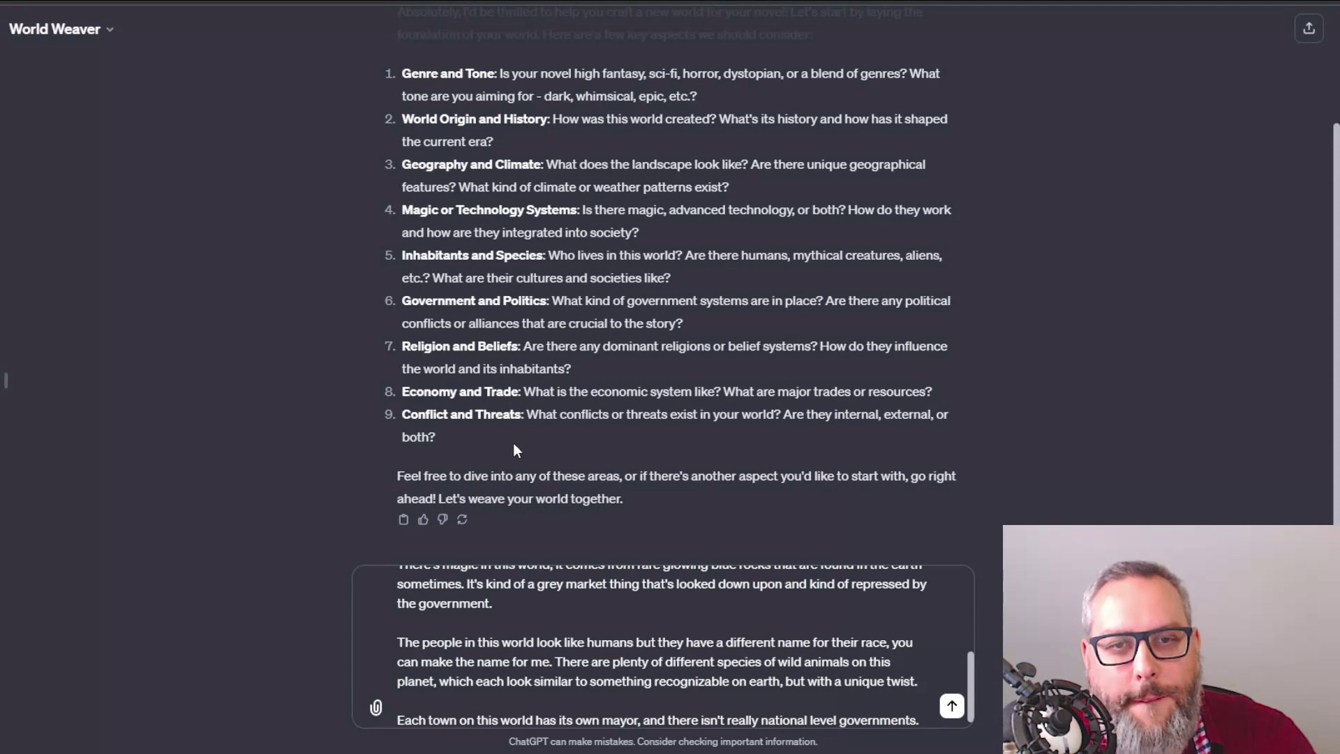
pyautogui.write('.')
pyautogui.hotkey('shift', 'Return')
pyautogui.hotkey('shift', 'Return')
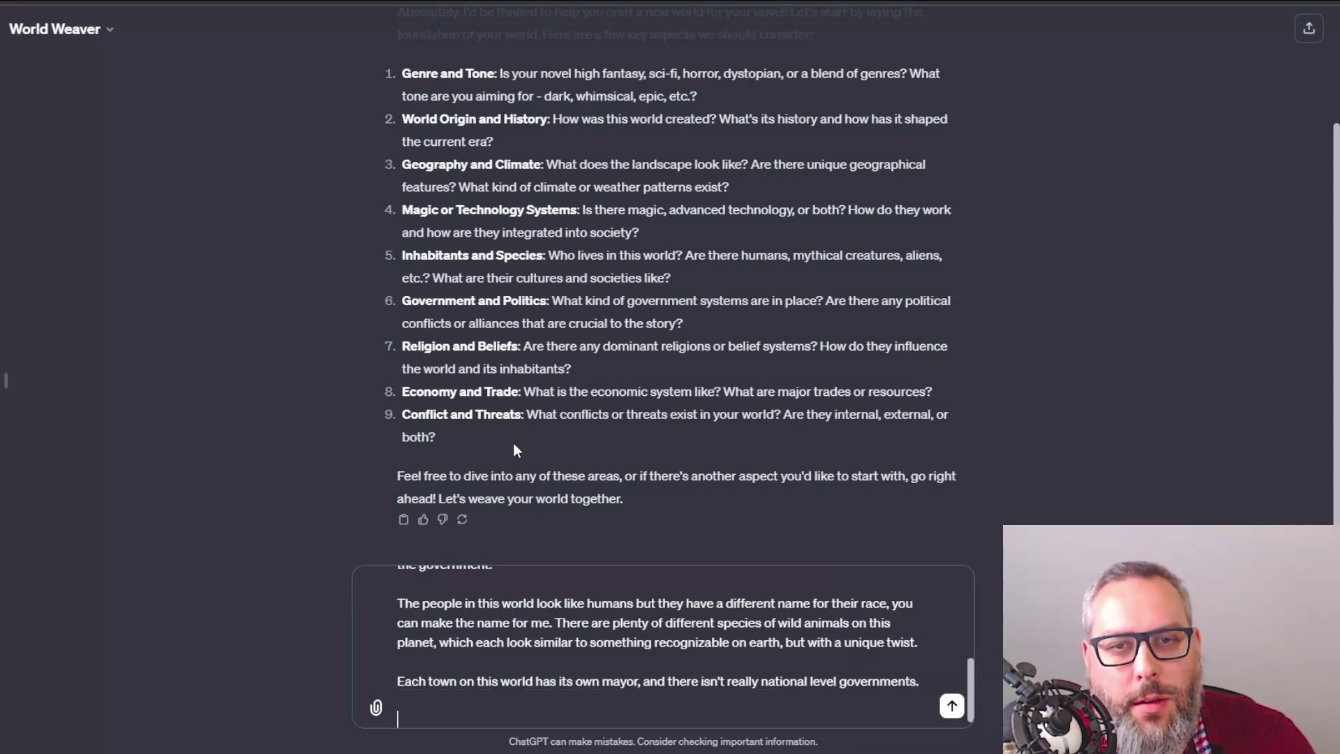
pyautogui.write('Religion of this wo')
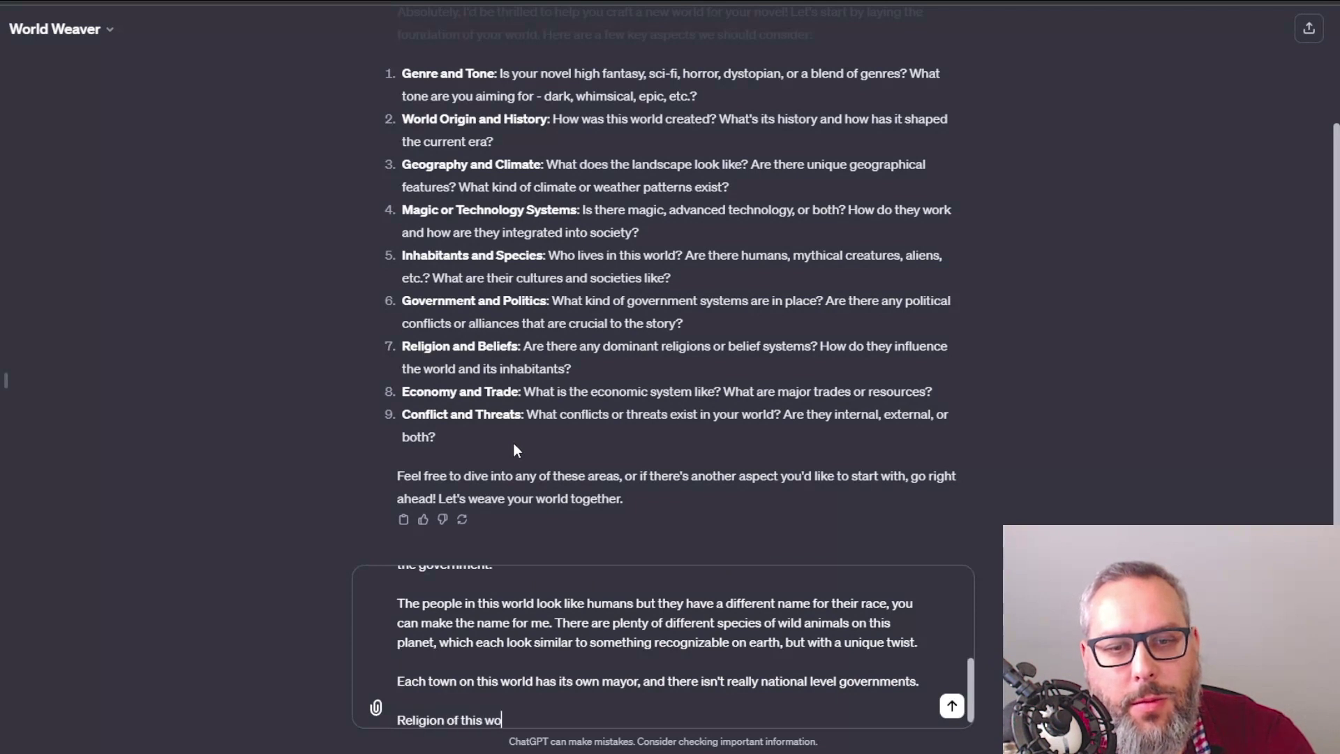
pyautogui.write('rld focuses o')
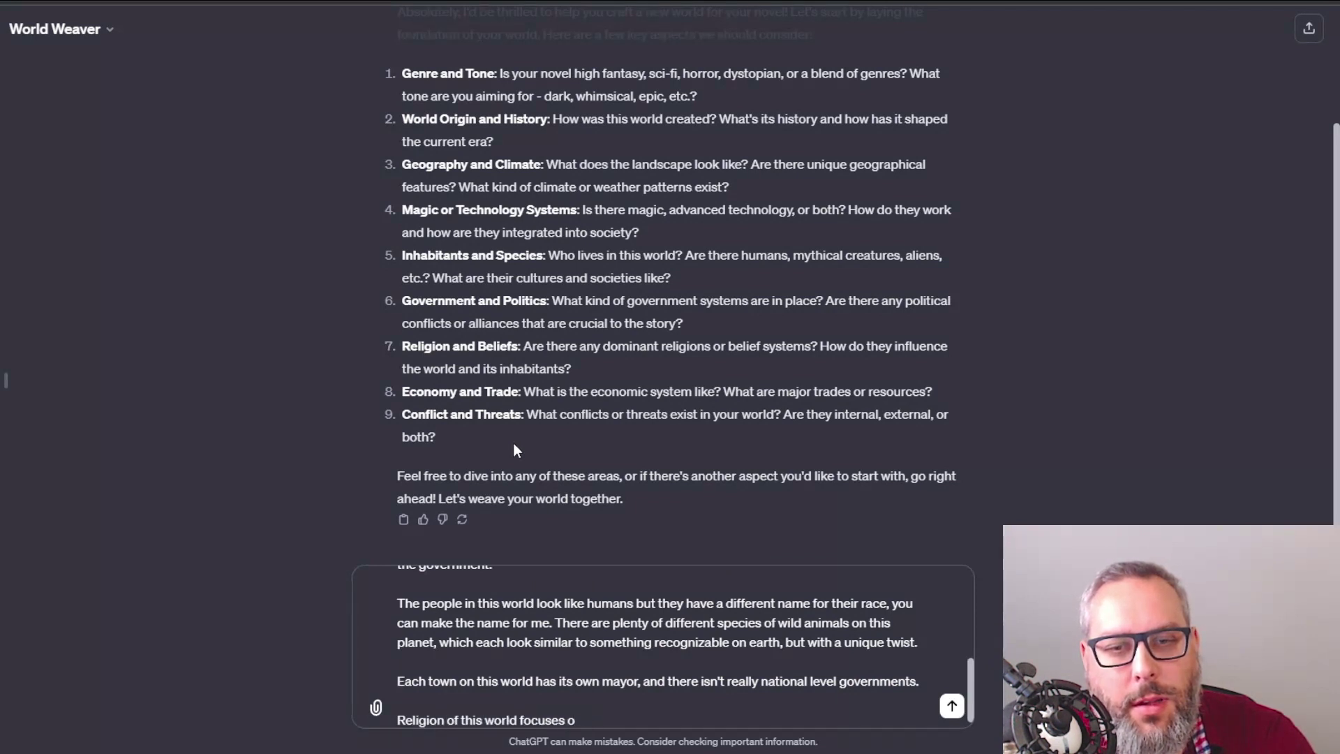
pyautogui.write(' nth The Great Dragon')
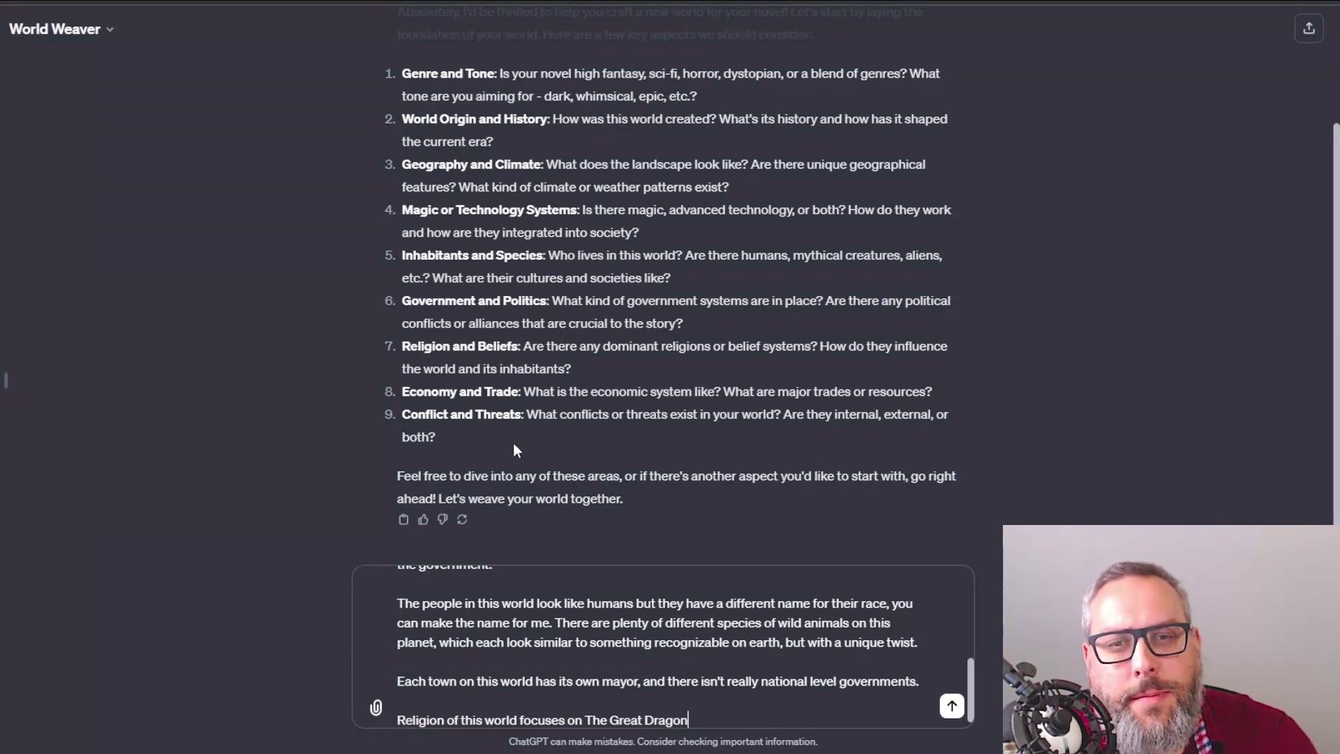
pyautogui.write(' but most people are kinda se')
pyautogui.write('cur')
pyautogui.write('ar')
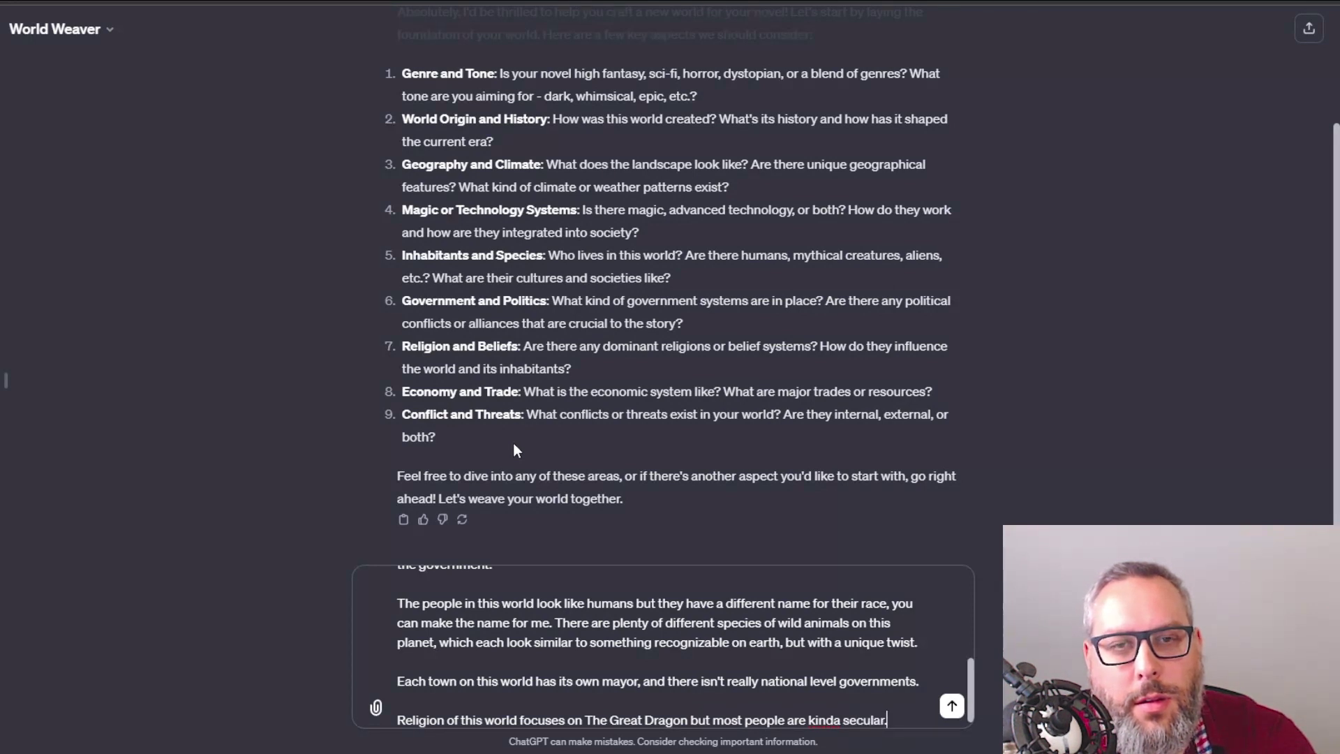
pyautogui.write('.')
pyautogui.hotkey('shift', 'Return')
pyautogui.hotkey('shift', 'Return')
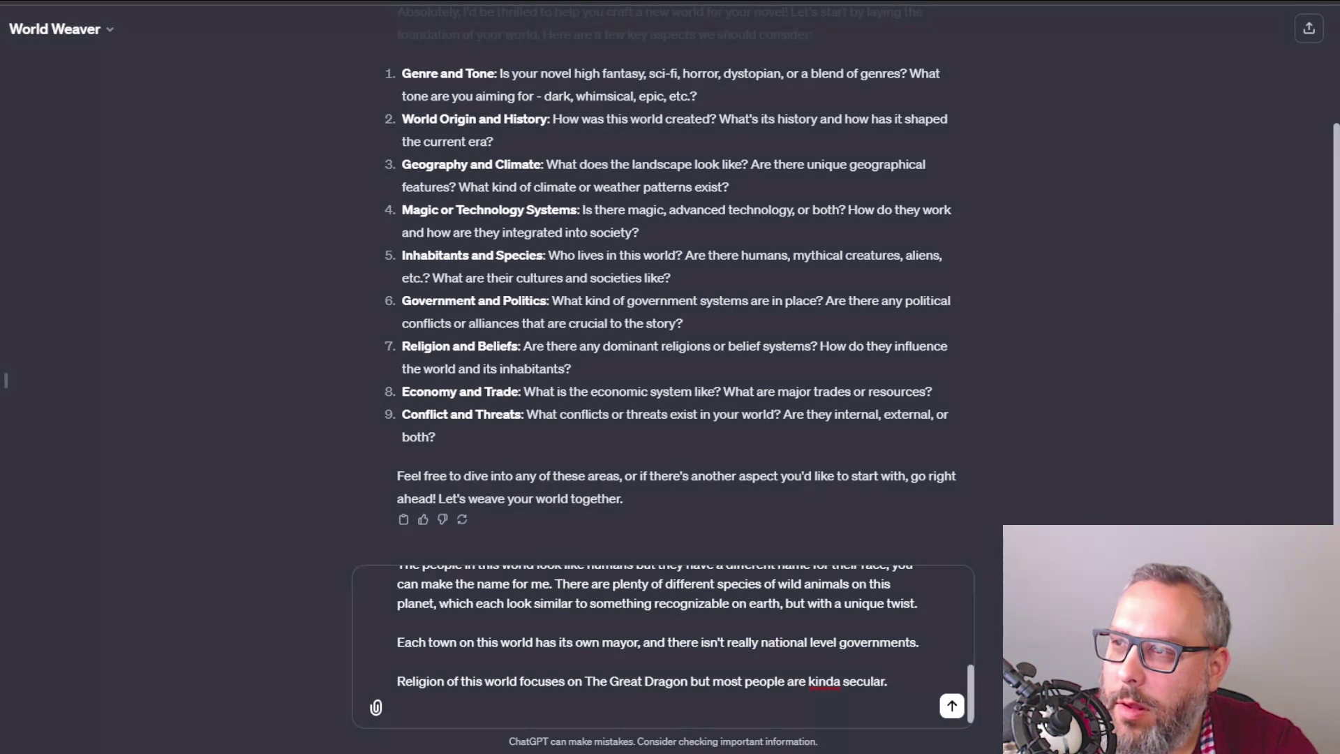
# Add that economy, technology and trade sit between renaissance and modern, with people living simply
pyautogui.write('T')
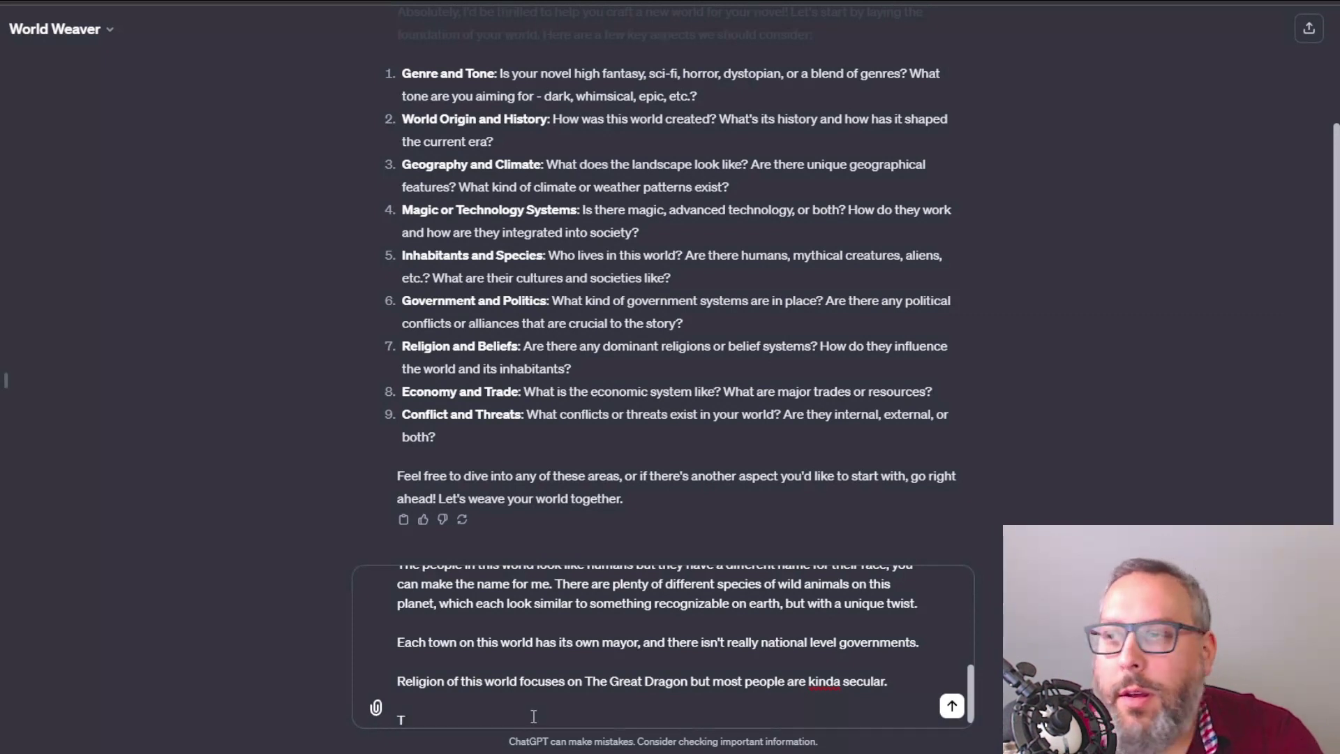
pyautogui.write('he economy,')
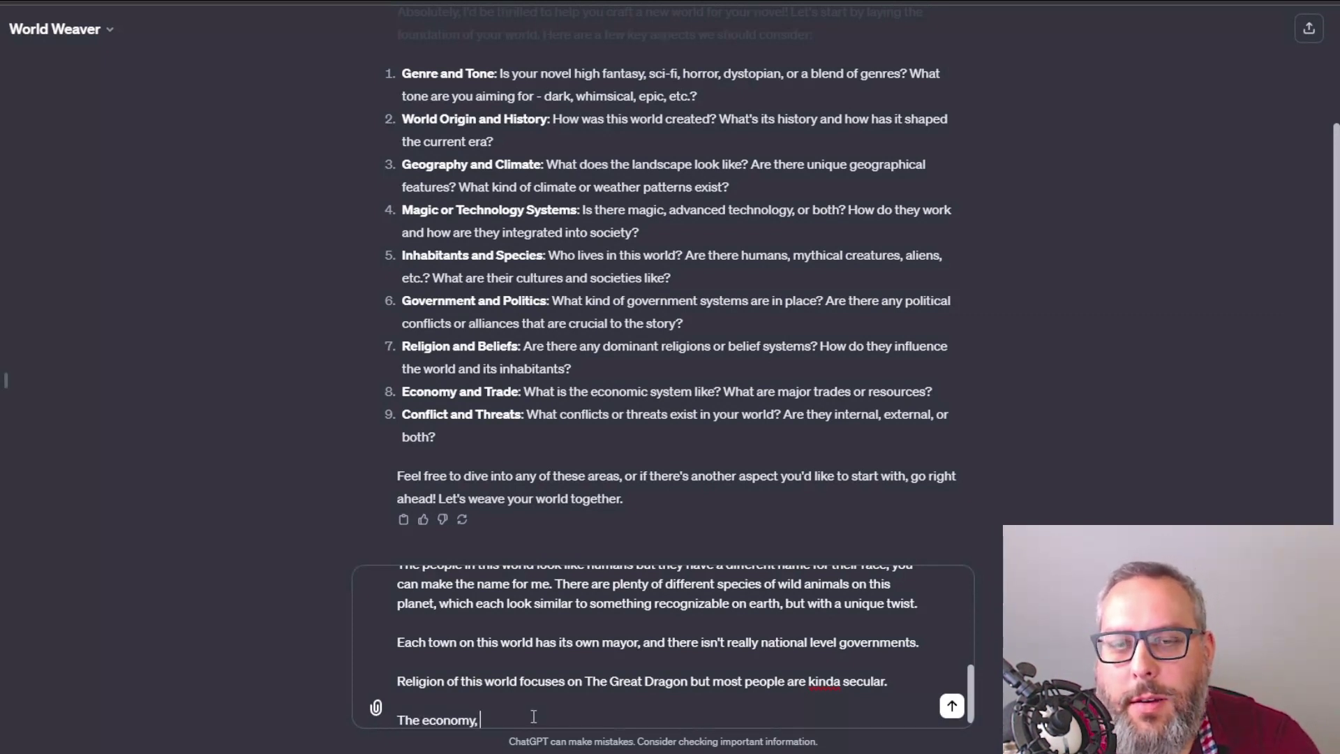
pyautogui.write('technology, ')
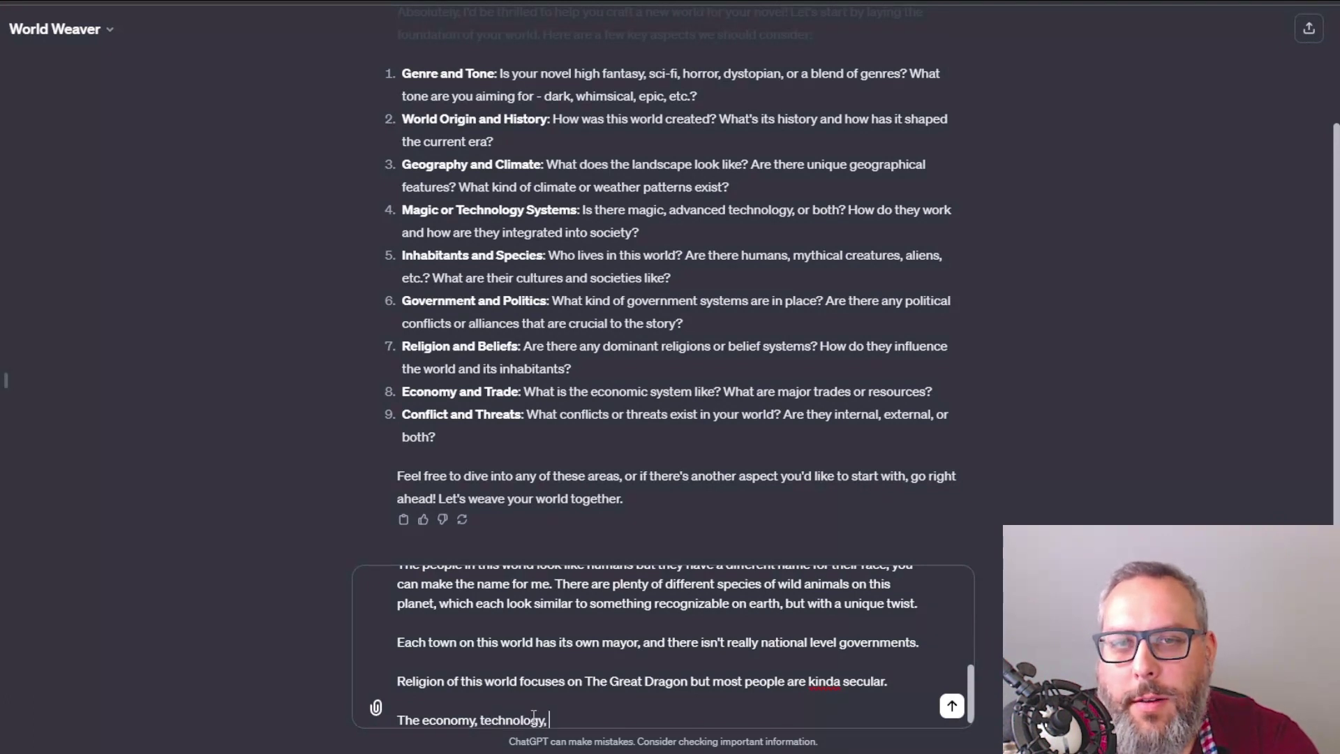
pyautogui.write('and trade on th')
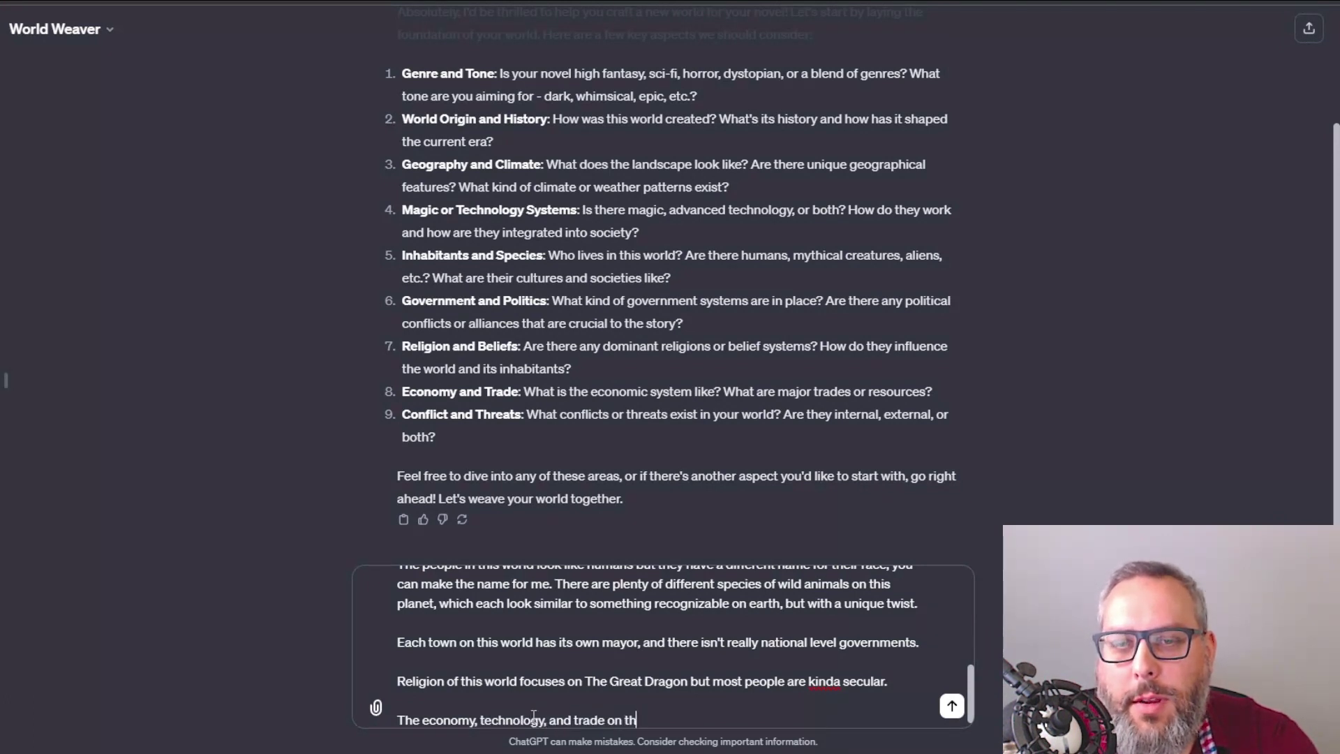
pyautogui.write('is world is somewhere bet')
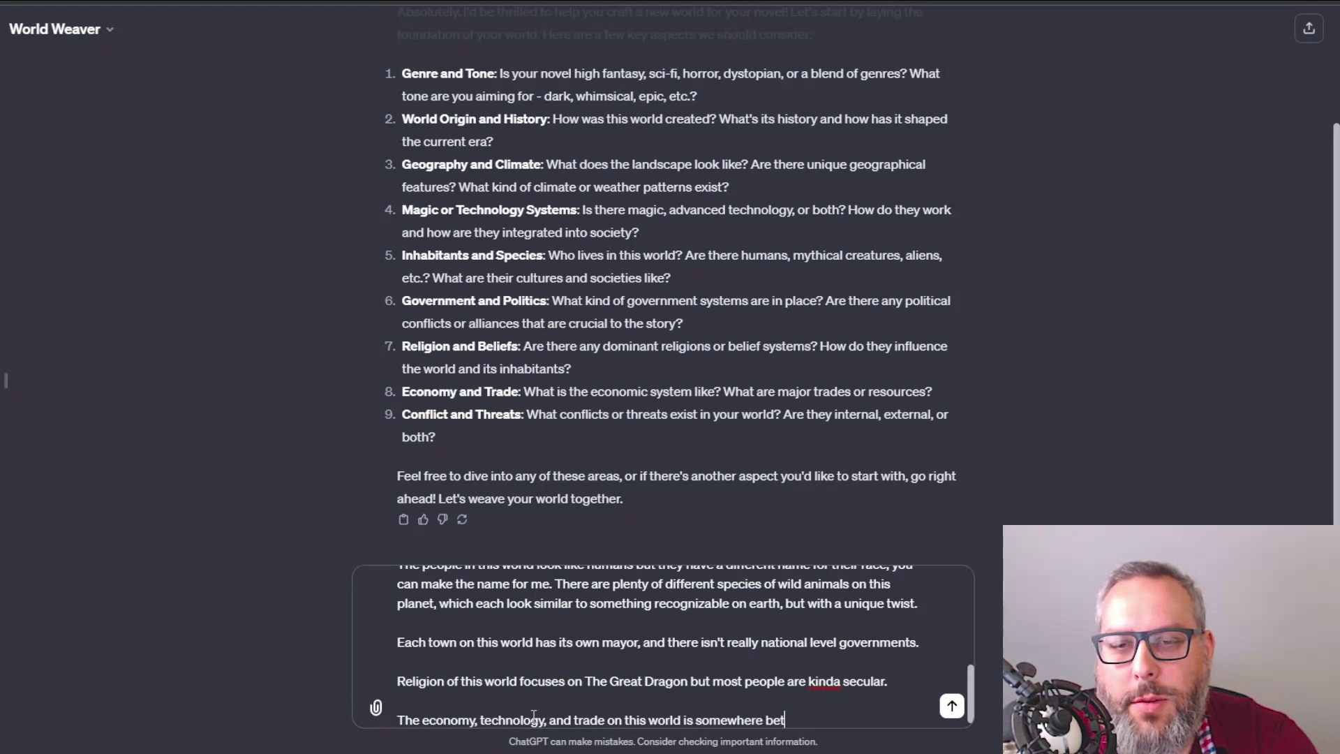
pyautogui.write('ween renaissance and modern.')
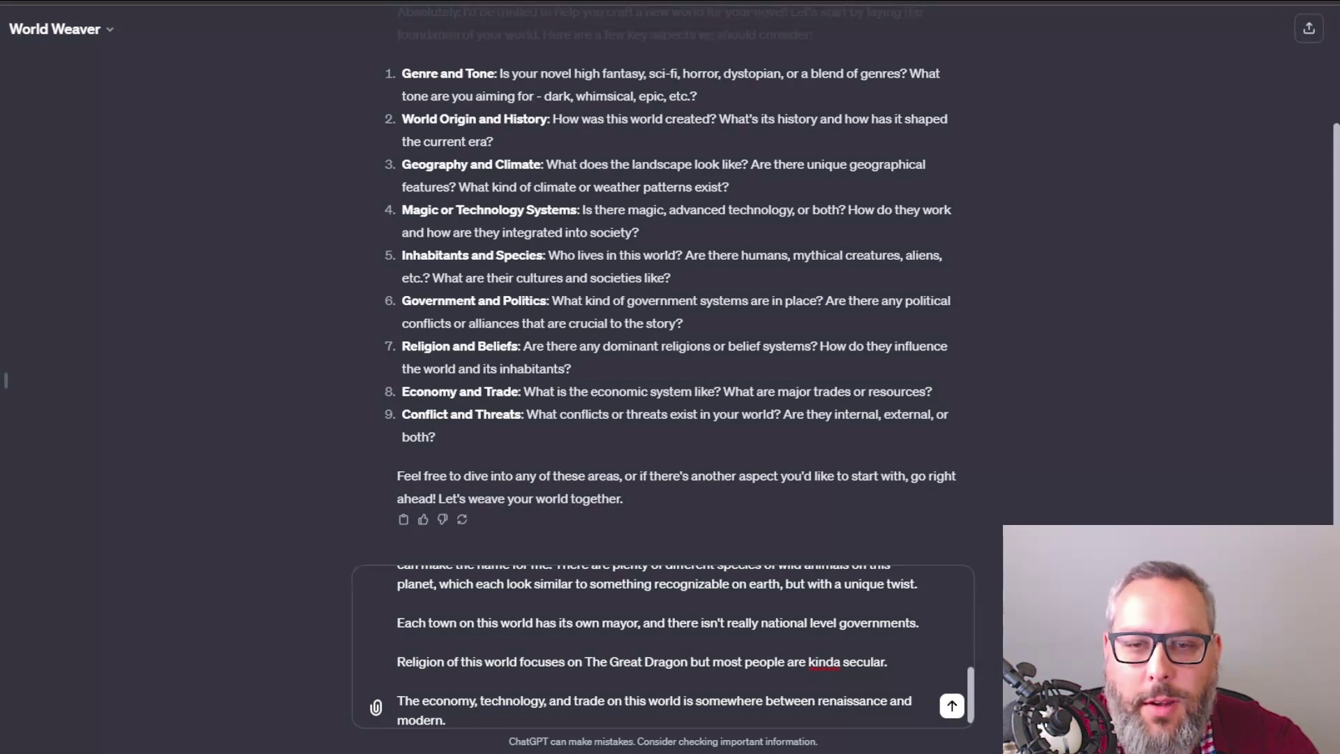
pyautogui.write('People live a basic, simple lifestyle of farming, blacksmithing, etc for the most part, but with some more modern technologies and quality of life improvements like plumbing, running water, electricity, etc.')
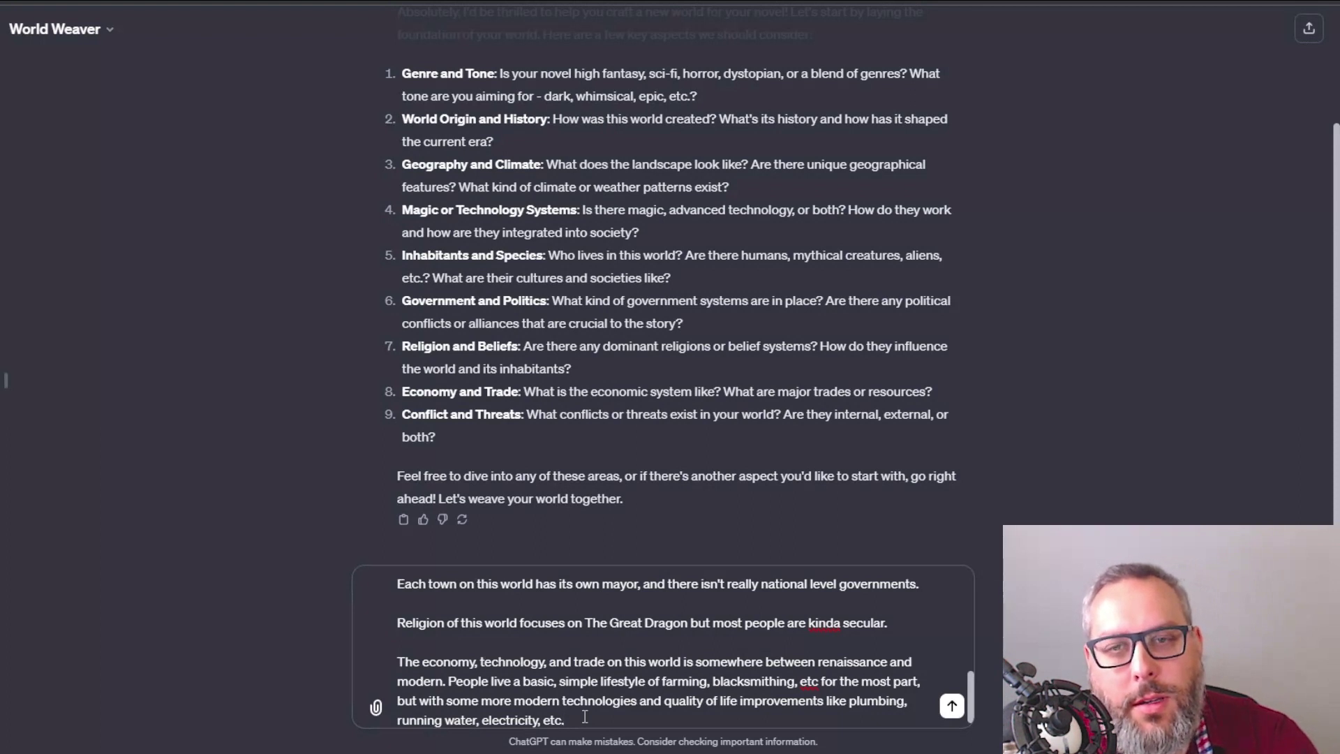
pyautogui.hotkey('shift', 'Return')
pyautogui.hotkey('shift', 'Return')
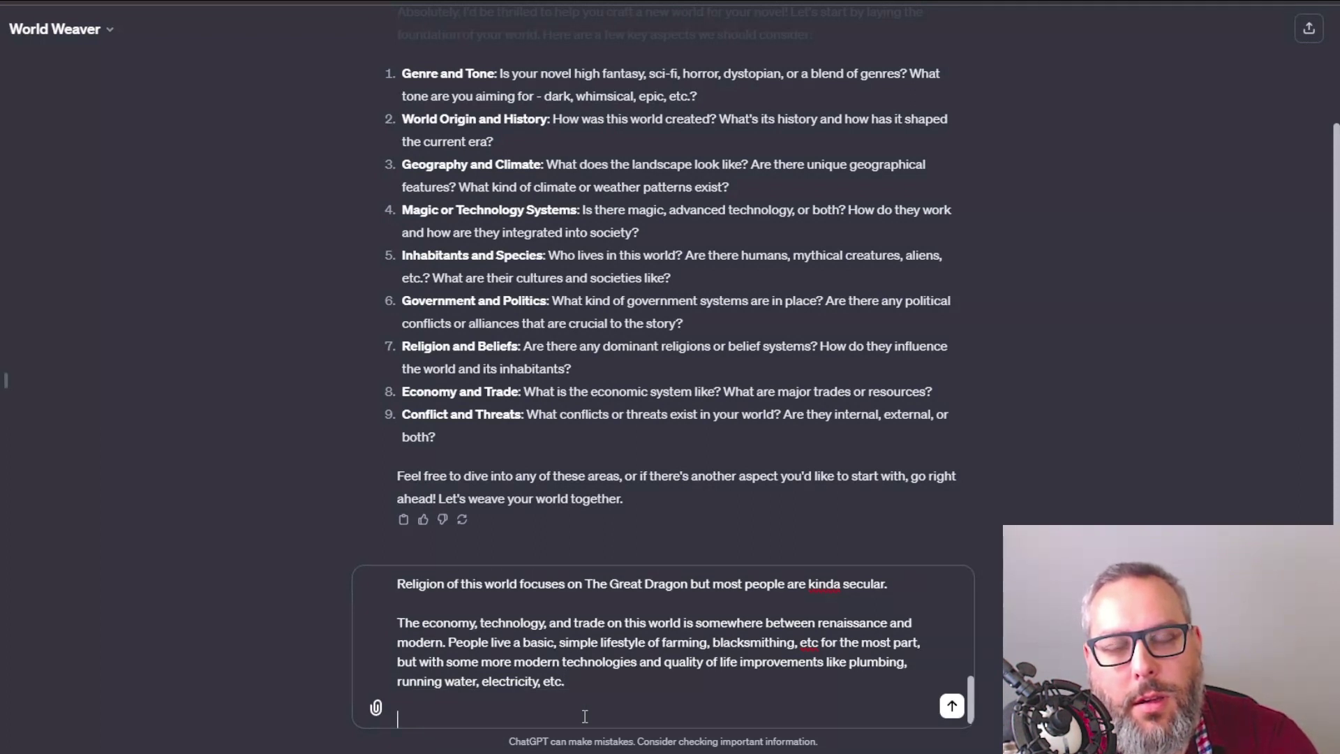
# Begin the conflict line about monsters that live inside the earth and come out at night
pyautogui.write('Concli')
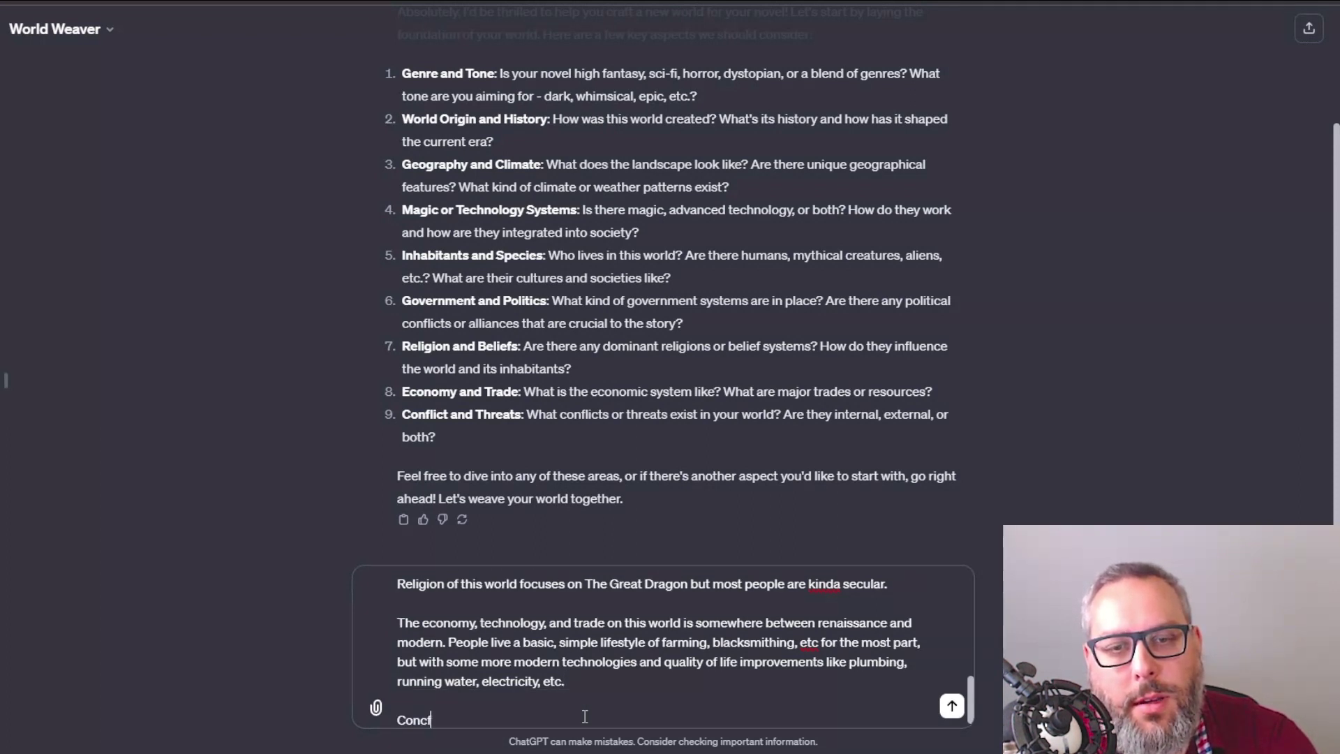
pyautogui.write('ct comes from ')
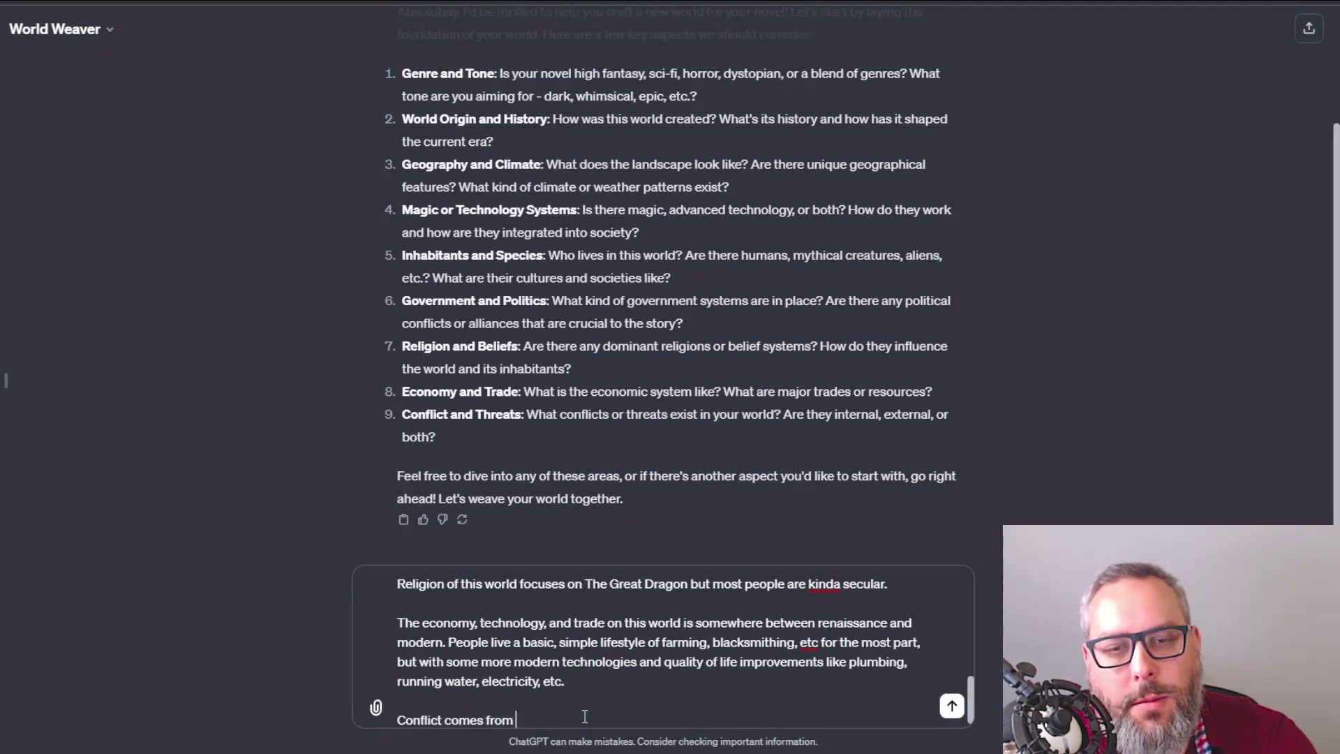
pyautogui.write('a race of monsters that live sinsi')
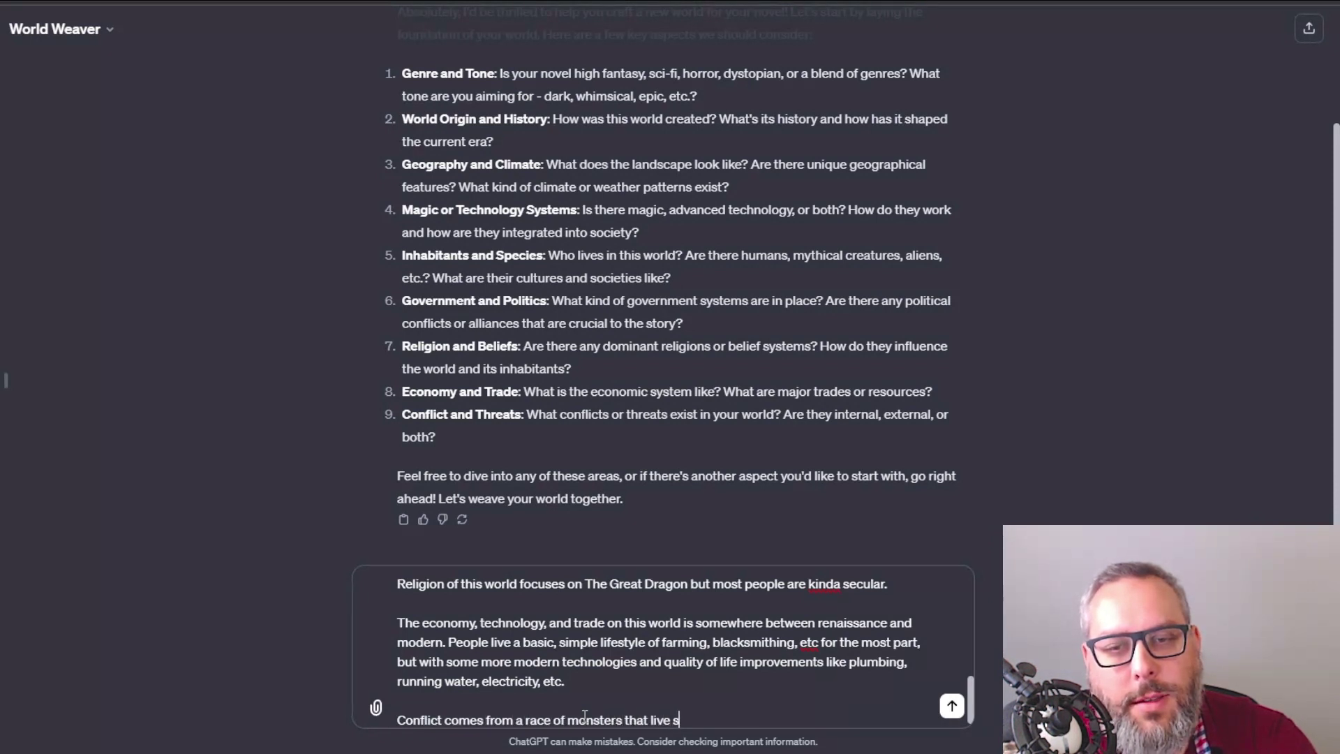
pyautogui.press('BackSpace')
pyautogui.press('BackSpace')
pyautogui.write('s inside the arti')
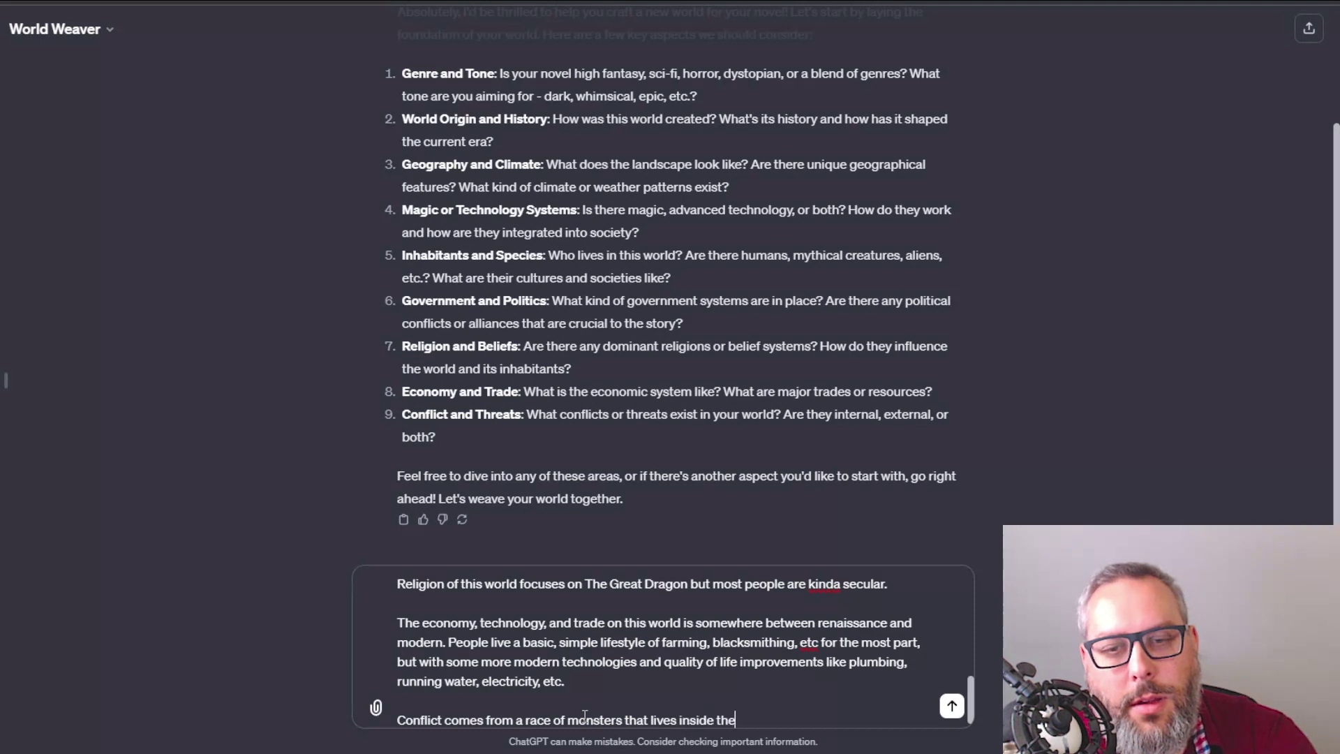
pyautogui.press('BackSpace')
pyautogui.press('BackSpace')
pyautogui.press('BackSpace')
pyautogui.write('rth and come out ')
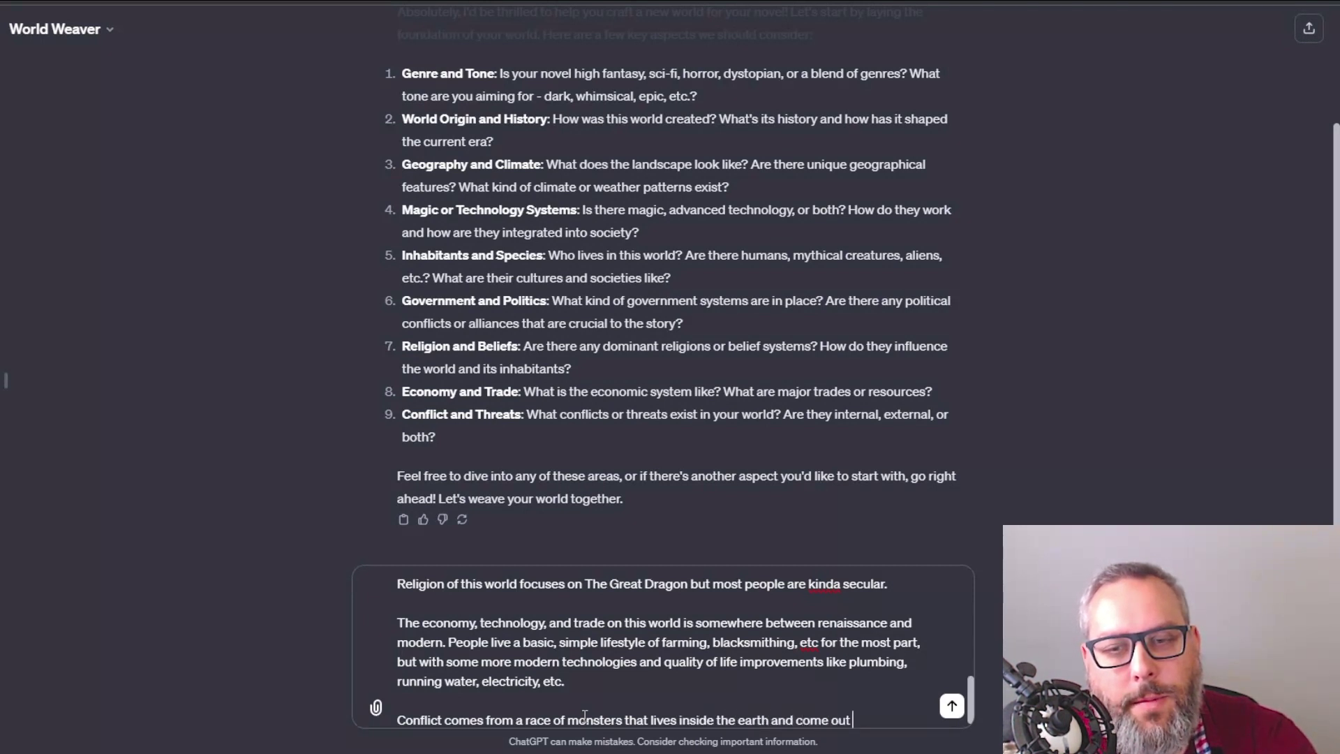
pyautogui.write('at night.')
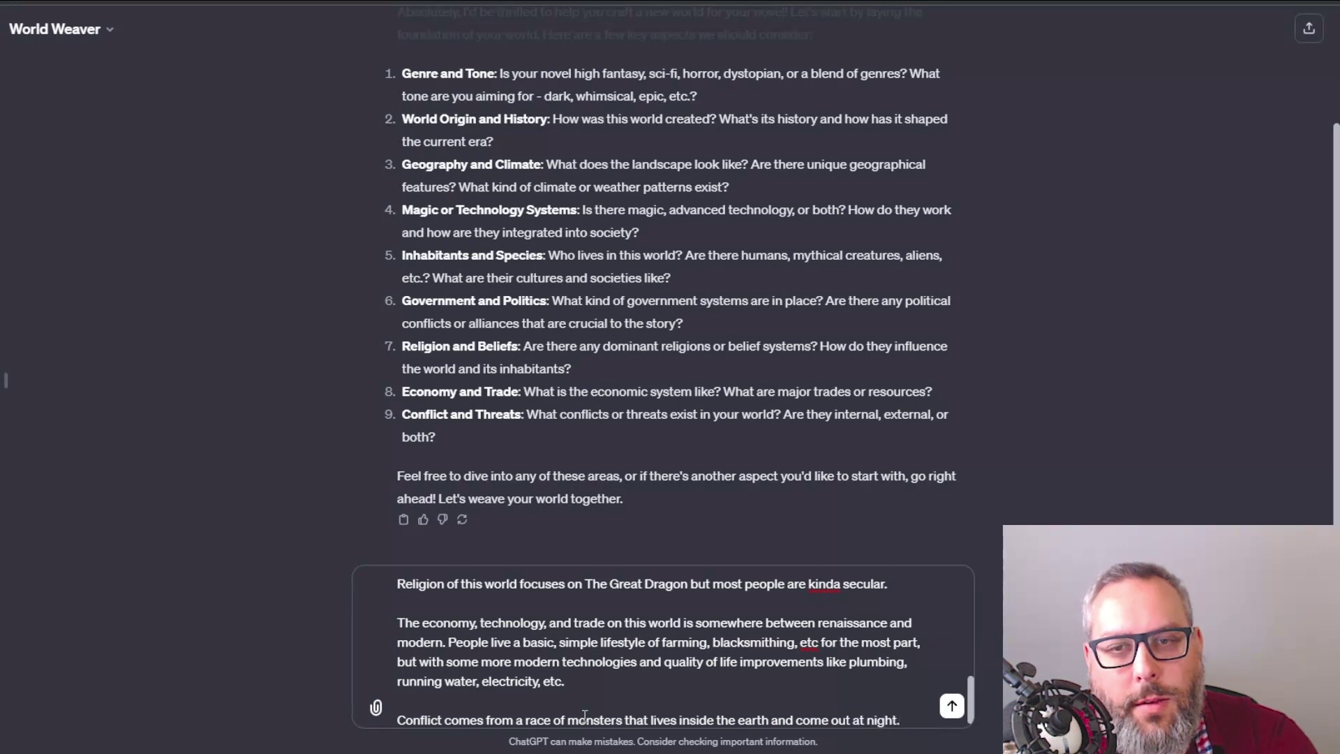
# Send the world description and read the reply's Geography, Aeloria inhabitants and Magic System sections
pyautogui.press('Return')
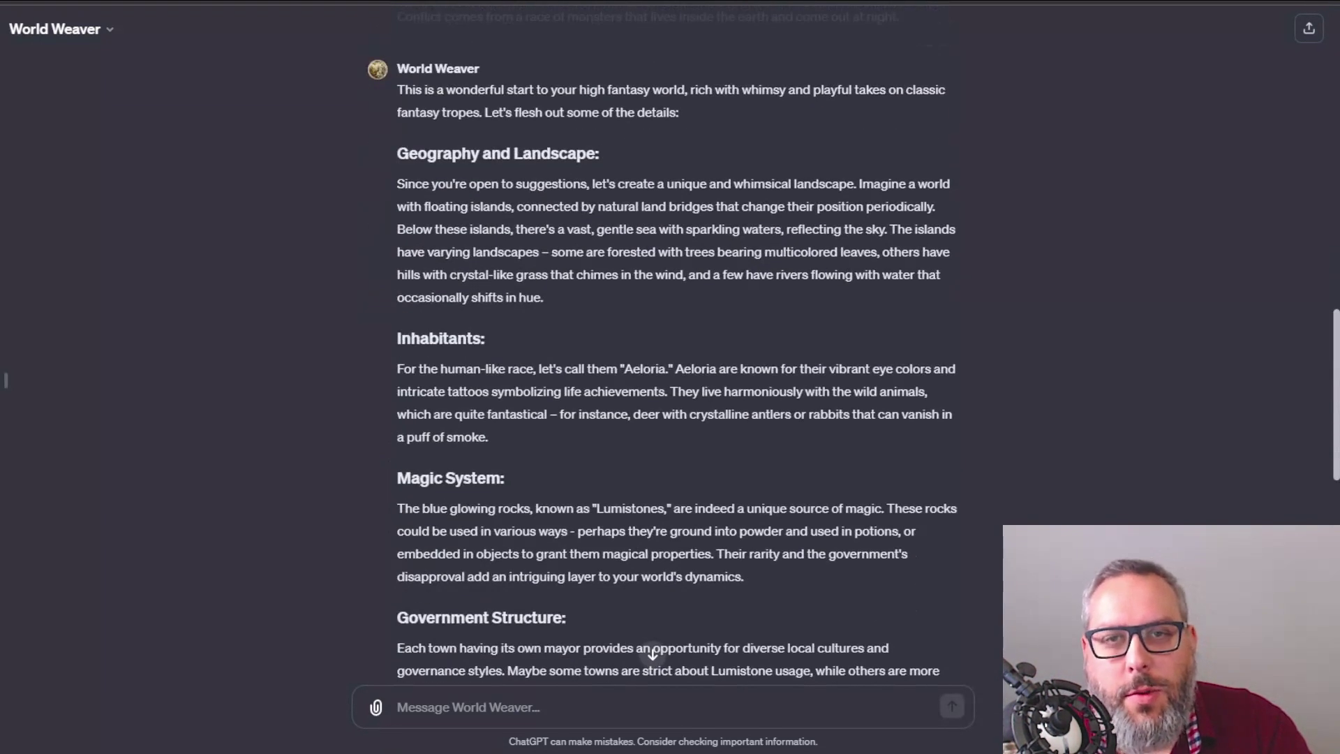
pyautogui.moveTo(395, 154); pyautogui.dragTo(681, 182)
pyautogui.click(698, 202)
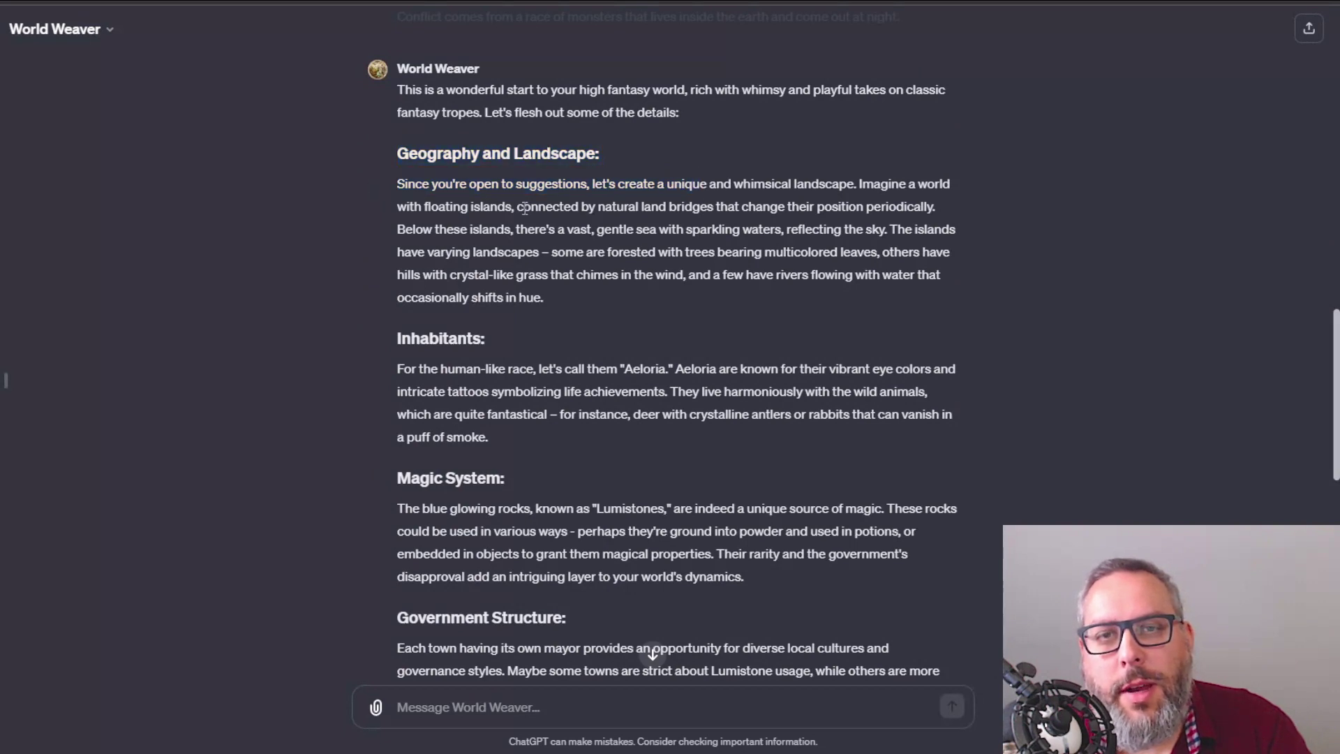
pyautogui.scroll(-2, 433, 203)
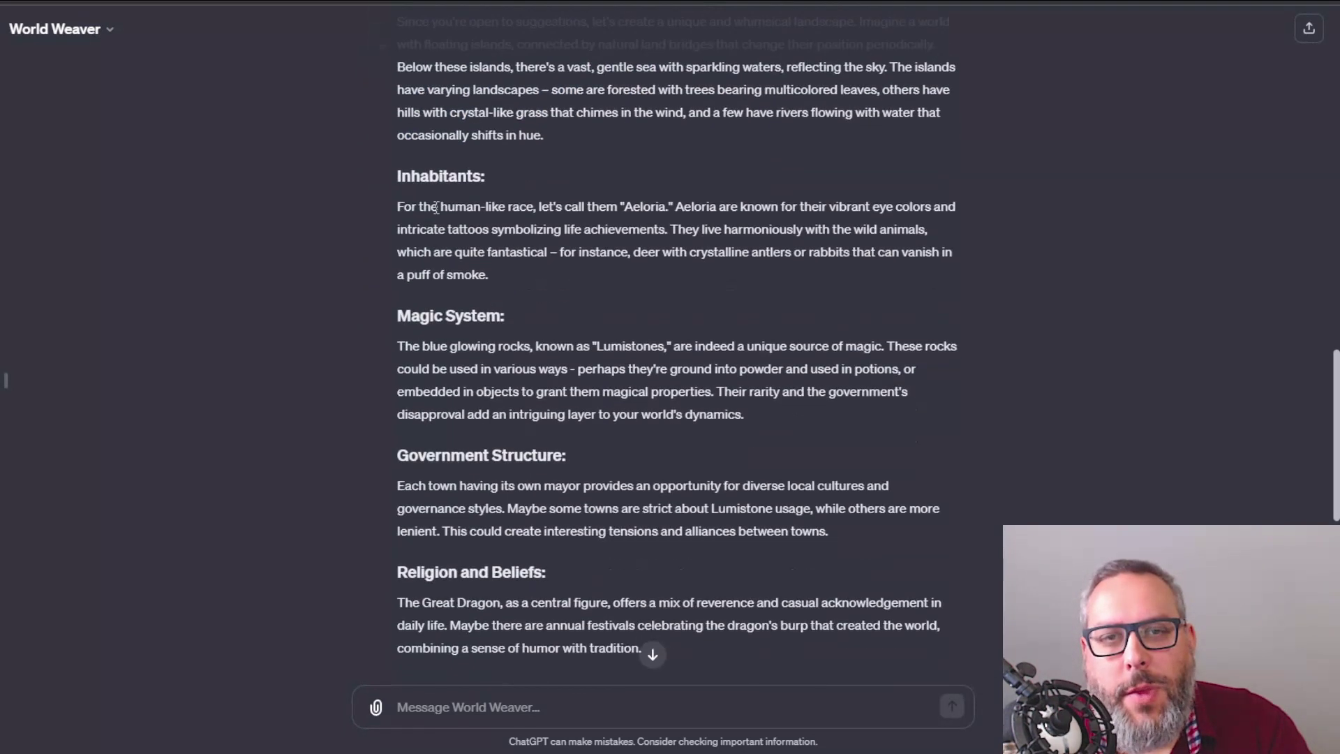
pyautogui.moveTo(416, 181); pyautogui.dragTo(639, 303)
pyautogui.scroll(-1, 639, 303)
pyautogui.moveTo(567, 233); pyautogui.dragTo(626, 287)
pyautogui.click(642, 266)
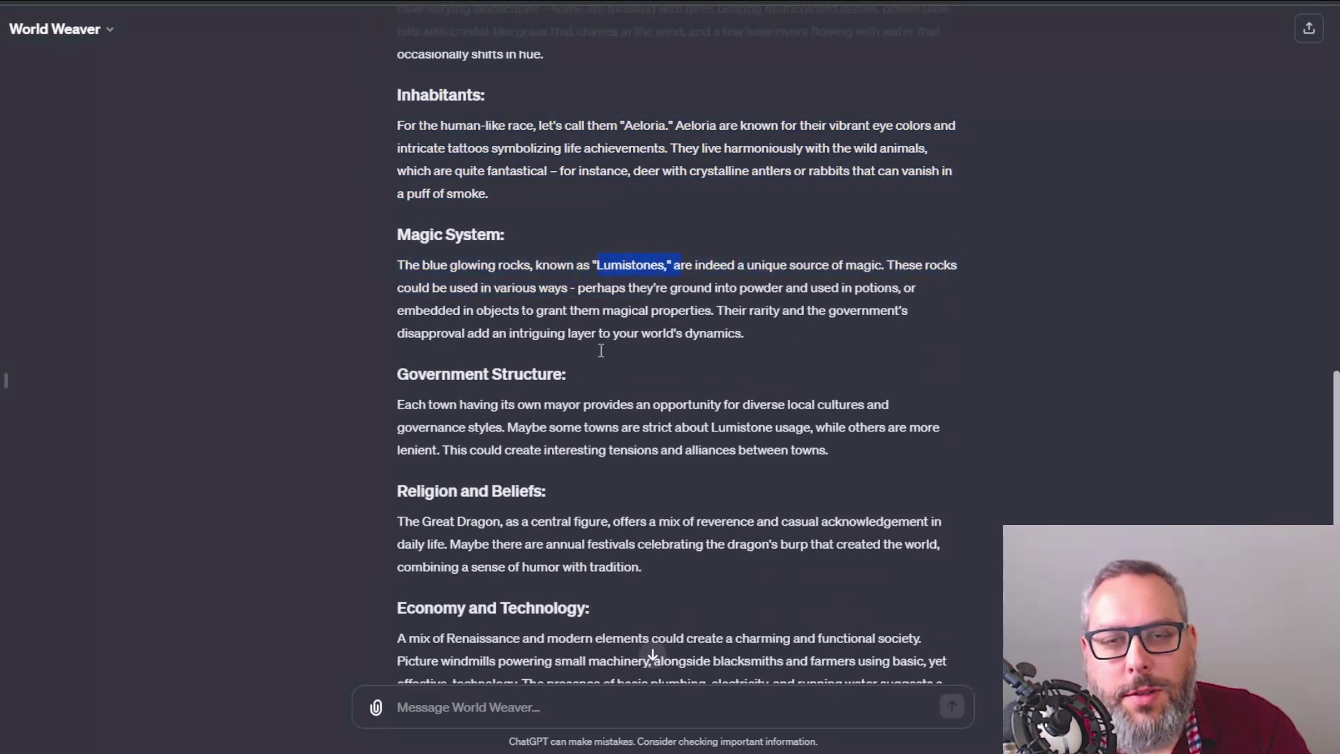
# Read on through Government, Religion and the Nocturne monster and town-name suggestions
pyautogui.scroll(-3, 584, 382)
pyautogui.moveTo(396, 127); pyautogui.dragTo(902, 199)
pyautogui.click(827, 222)
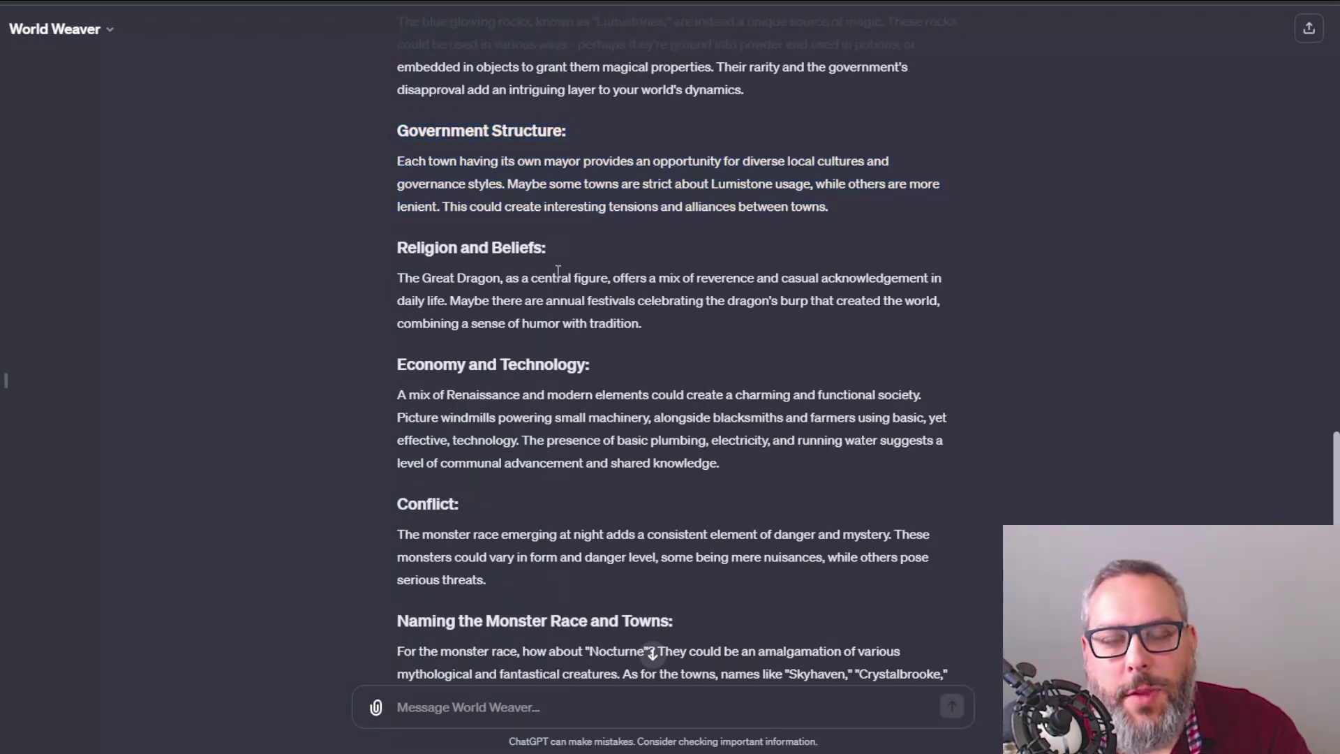
pyautogui.moveTo(457, 279); pyautogui.dragTo(578, 303)
pyautogui.click(521, 411)
pyautogui.scroll(-1, 522, 416)
pyautogui.scroll(-2, 522, 415)
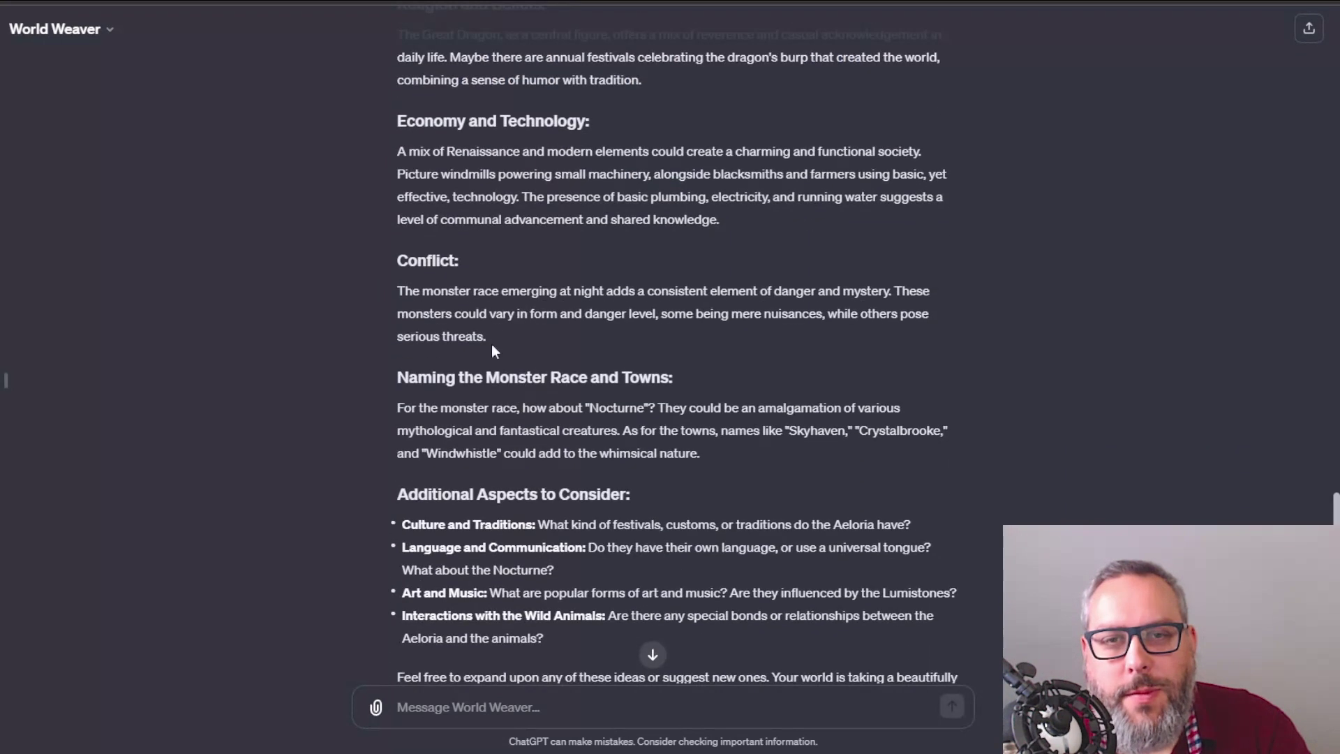
pyautogui.scroll(-1, 475, 296)
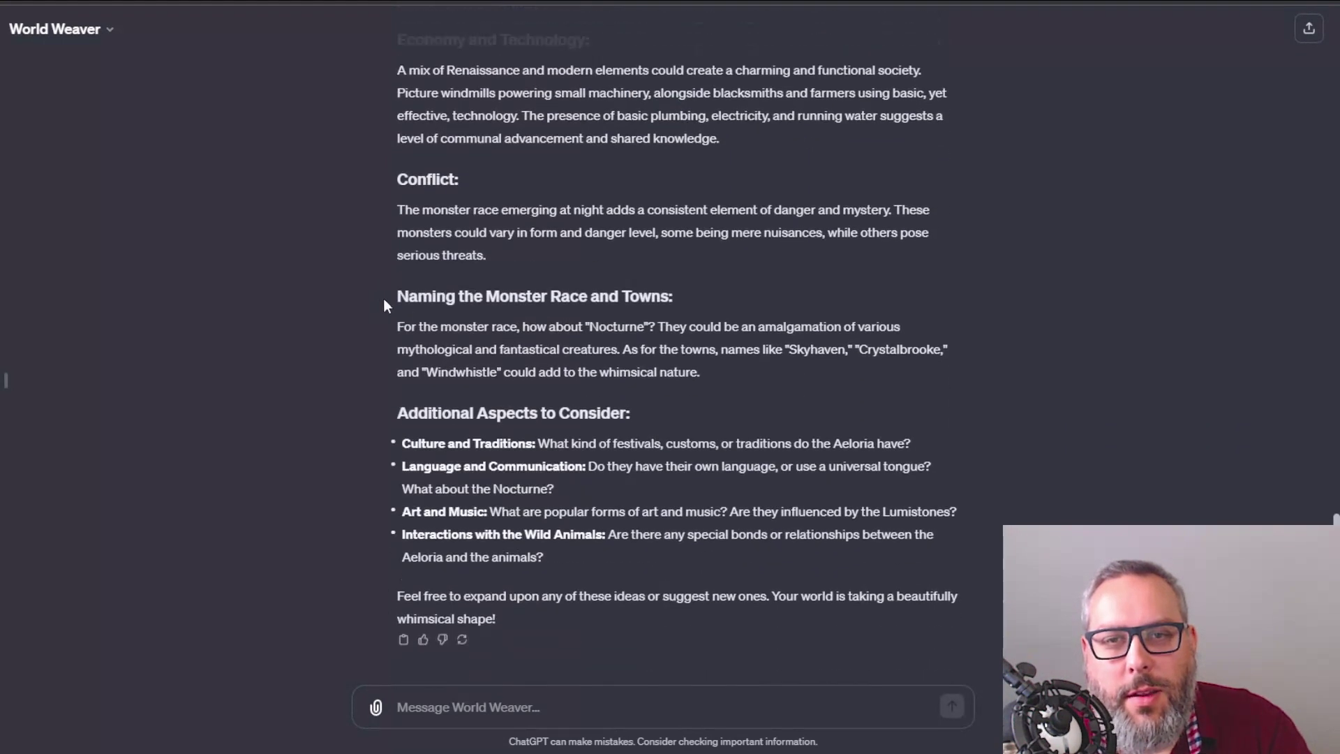
pyautogui.moveTo(392, 302); pyautogui.dragTo(911, 351)
pyautogui.click(728, 360)
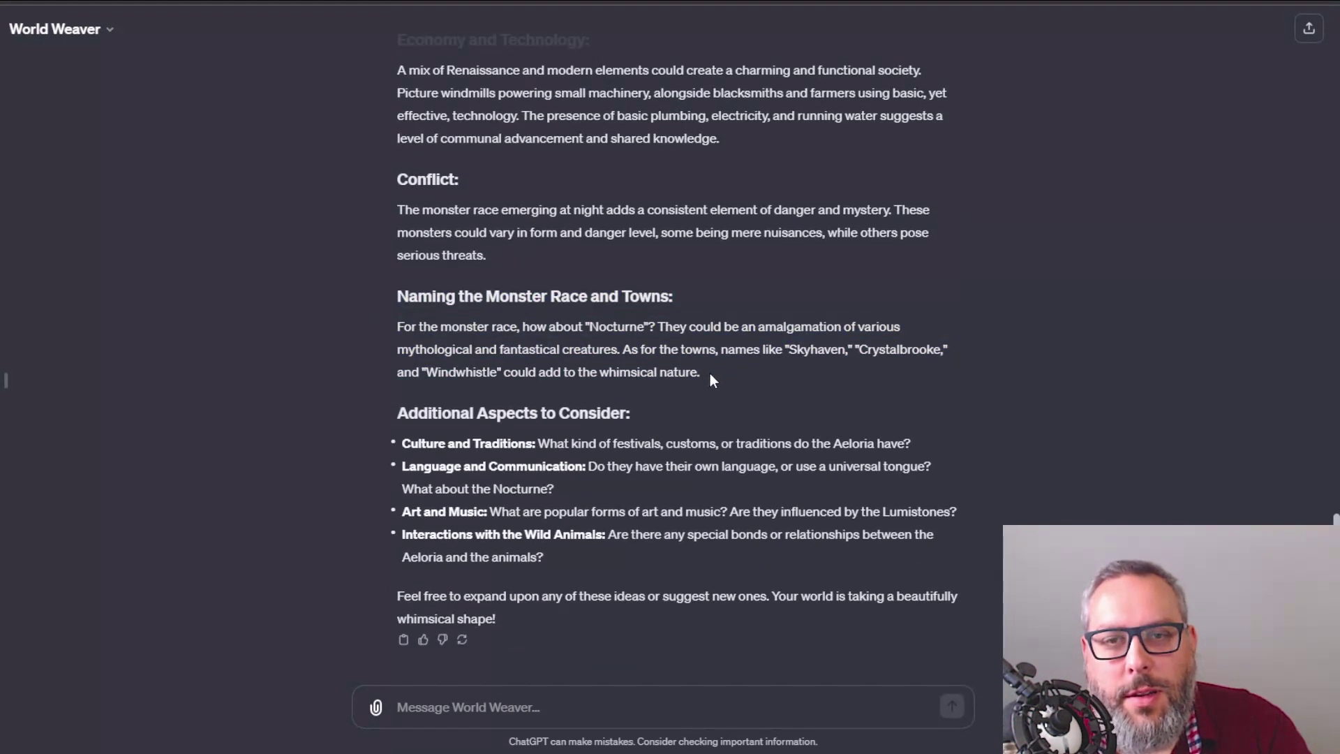
# Ask for 5 invented yearly festivals, say people speak English and the Nocturn have a demonic language
pyautogui.click(461, 708)
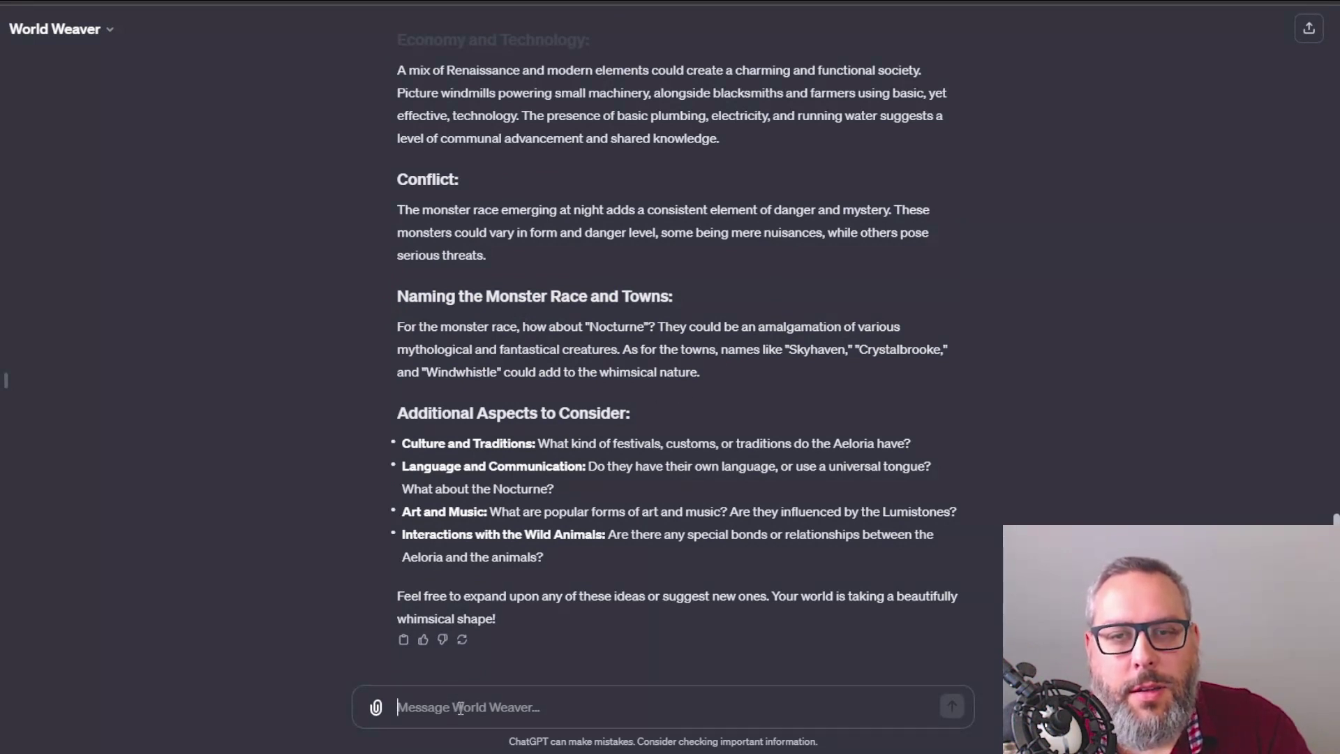
pyautogui.write('You make up the')
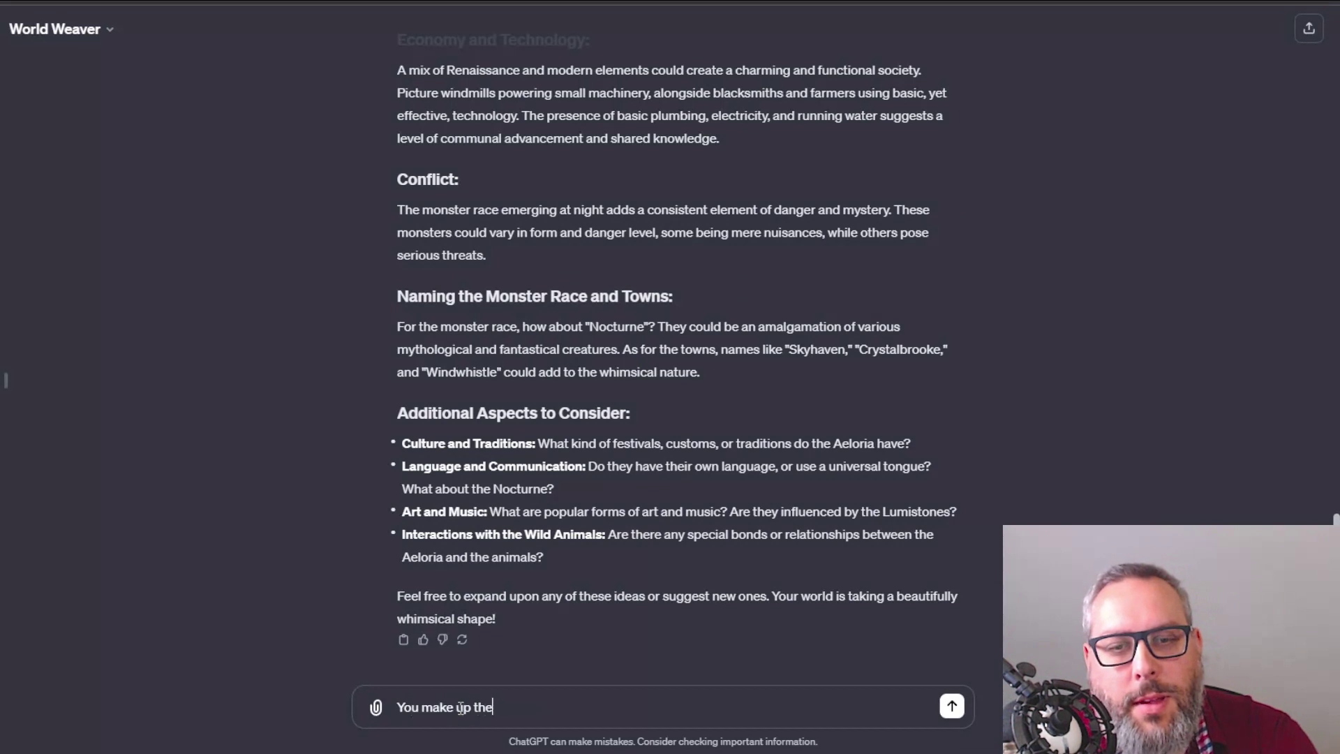
pyautogui.write(' list of festivals fo')
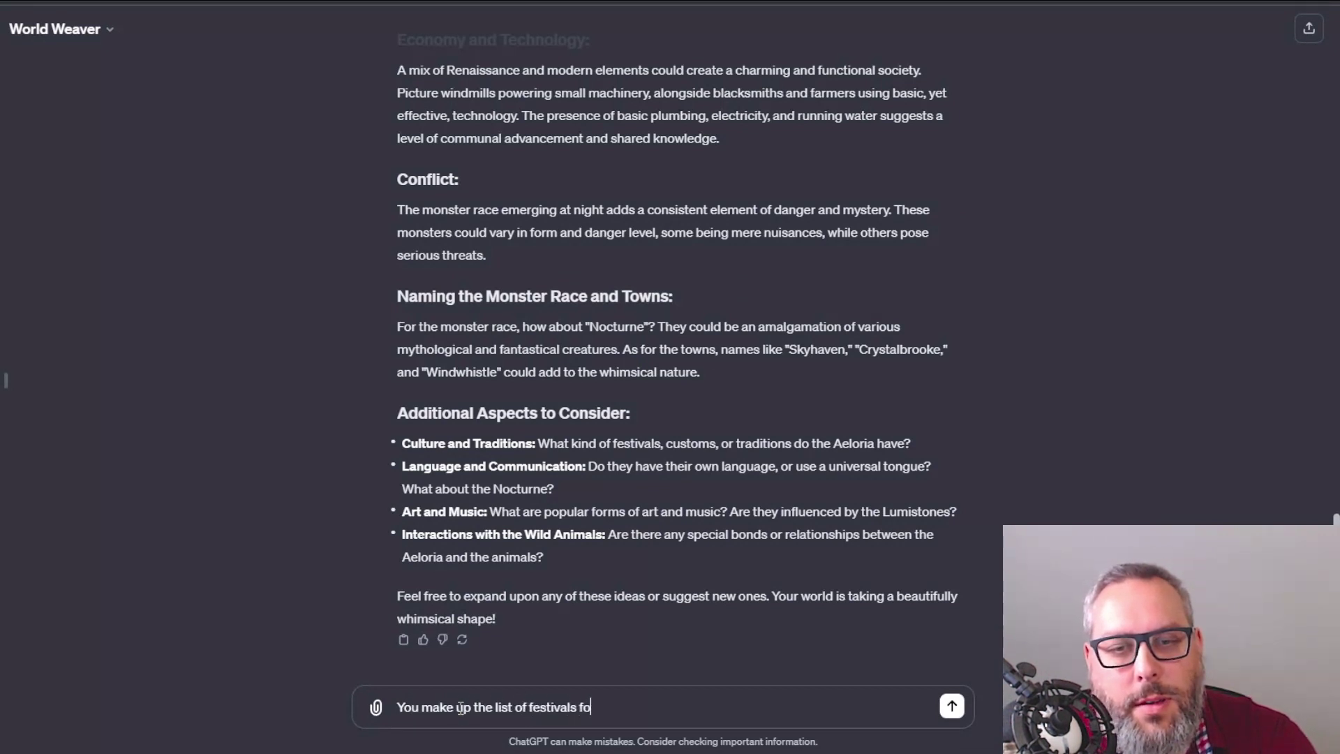
pyautogui.write("r me, let's have 5 major ones p")
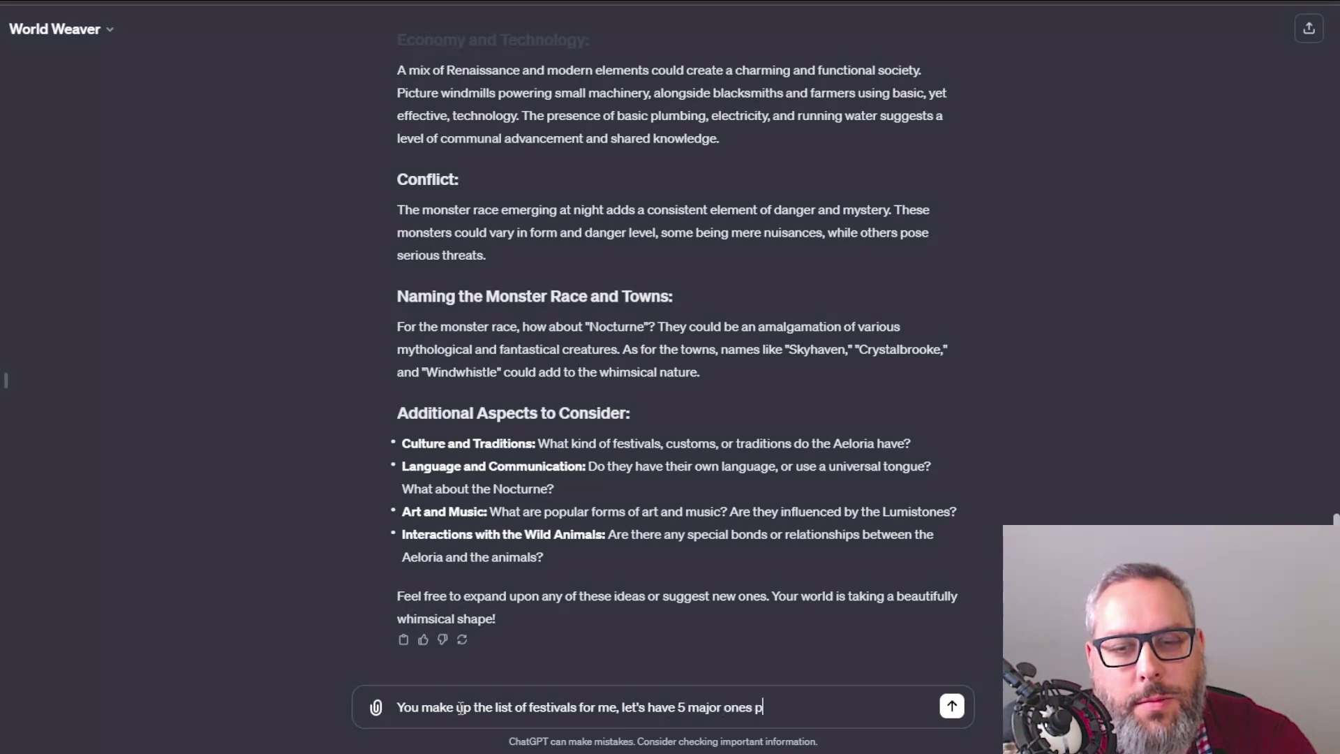
pyautogui.write('er year')
pyautogui.hotkey('shift', 'Return')
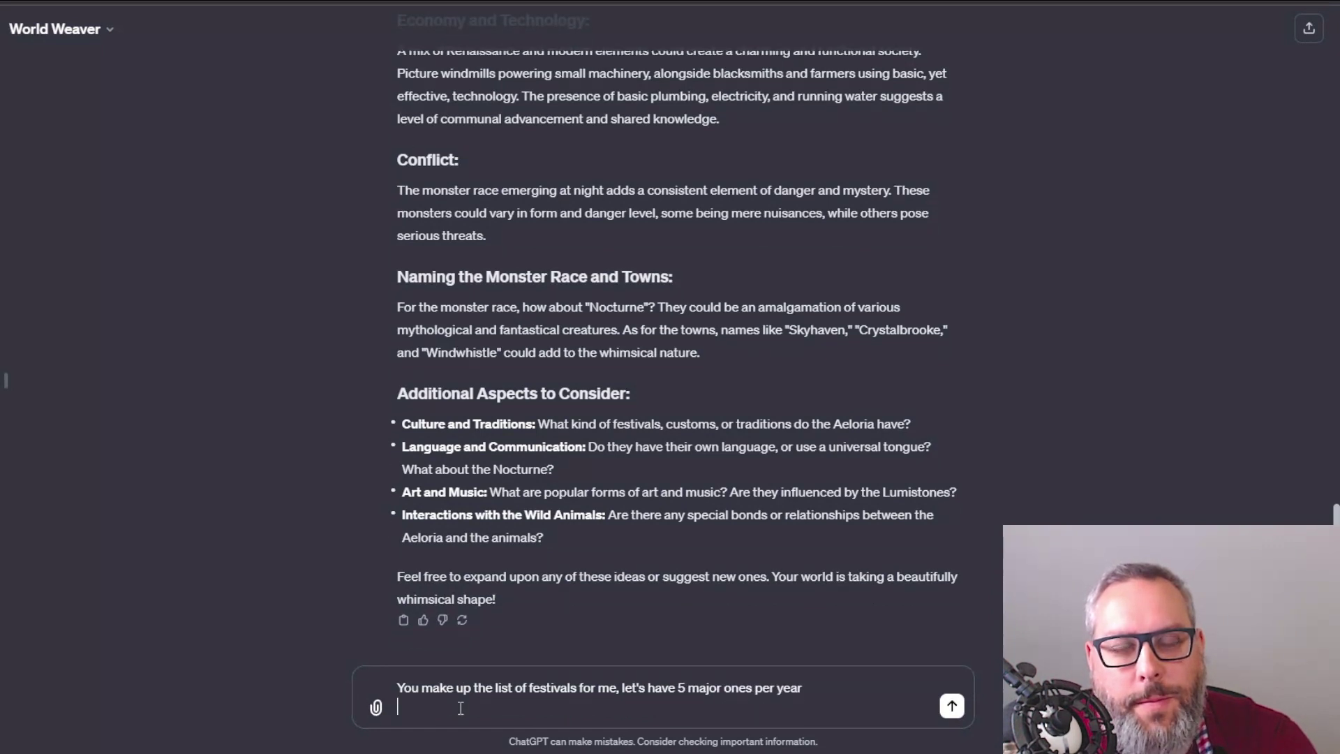
pyautogui.write('The people in this w')
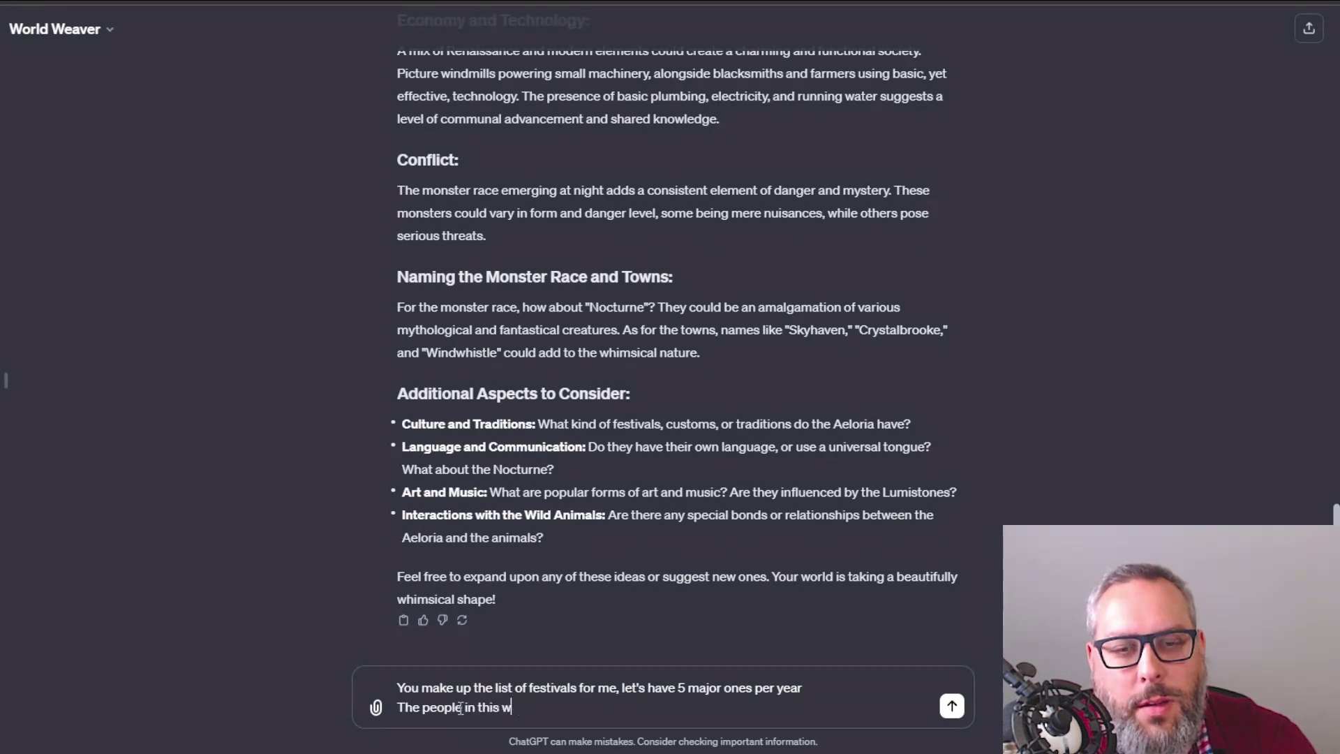
pyautogui.write("oorld we'll assume spee")
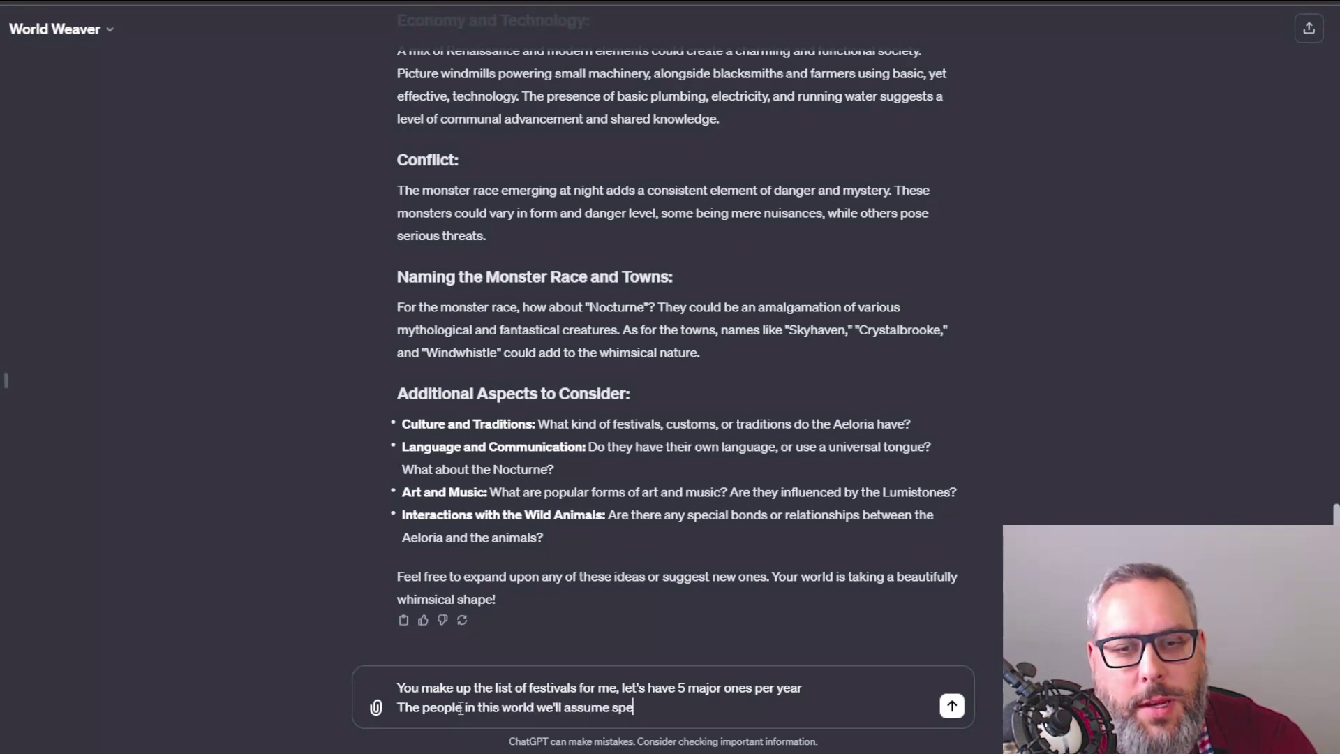
pyautogui.press('BackSpace')
pyautogui.write('ak english a')
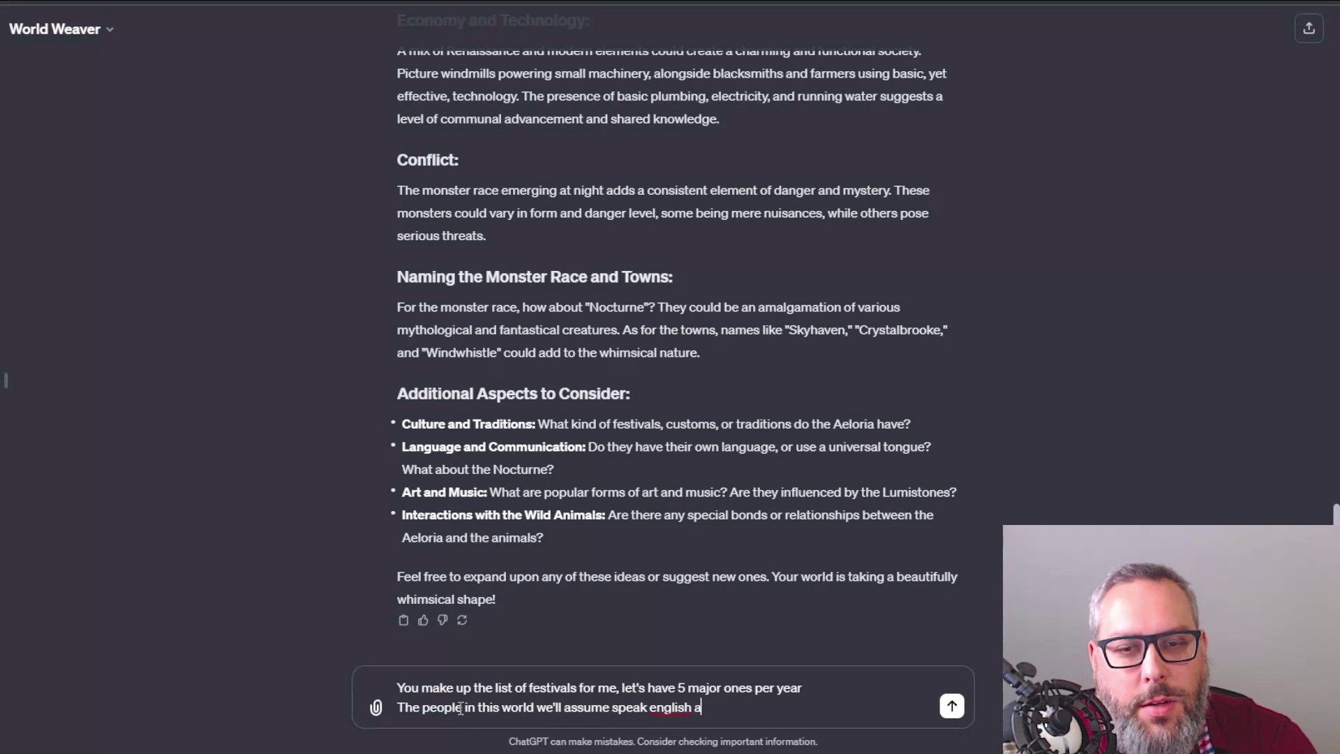
pyautogui.write("nd it's never brought up. N")
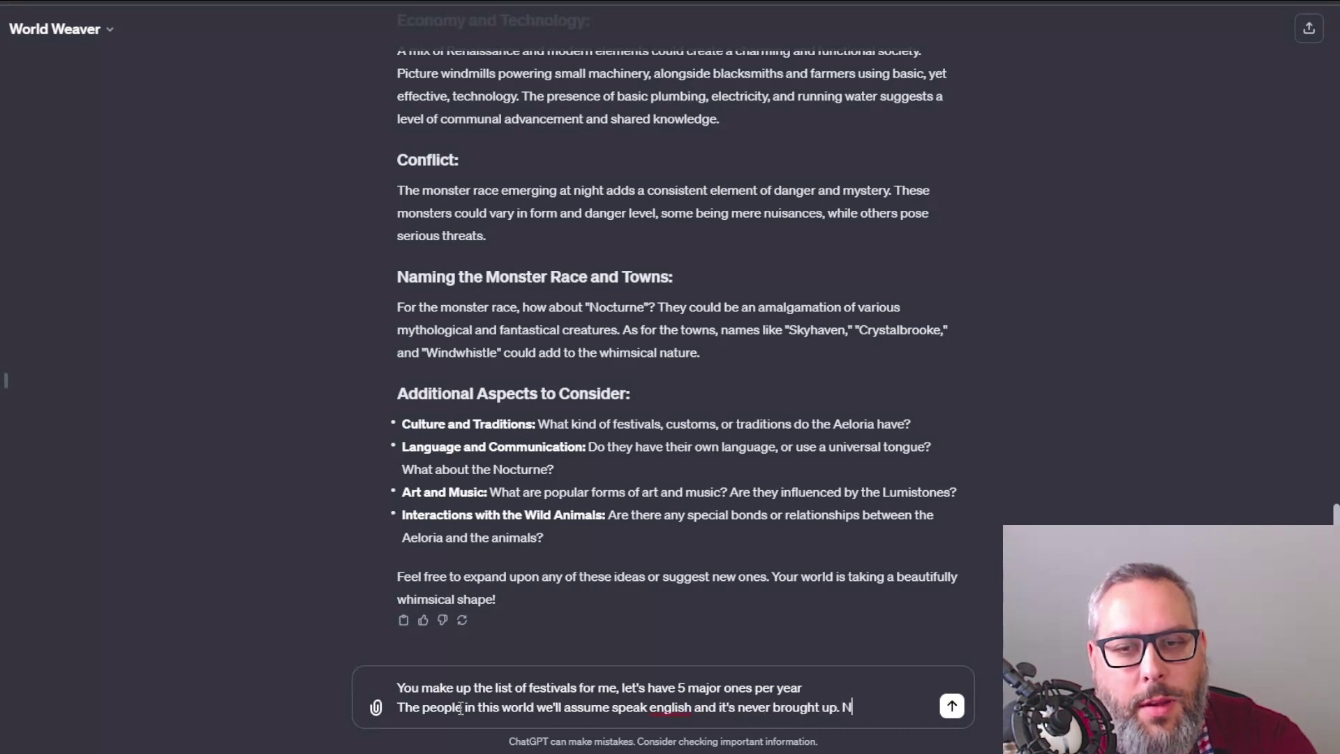
pyautogui.write('octur')
pyautogui.press('BackSpace')
pyautogui.press('BackSpace')
pyautogui.press('BackSpace')
pyautogui.press('BackSpace')
pyautogui.press('BackSpace')
pyautogui.write('The nocturn have a cre')
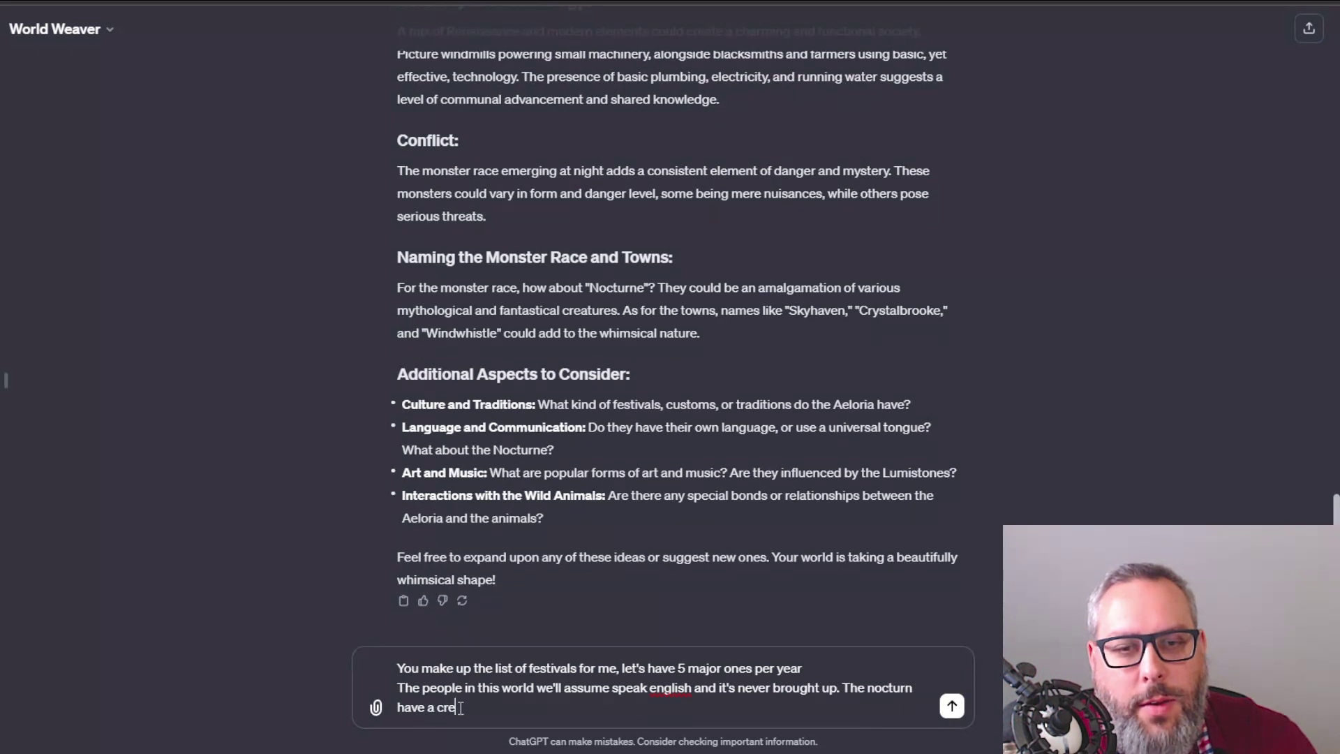
pyautogui.write('epy-sounding demonic language.')
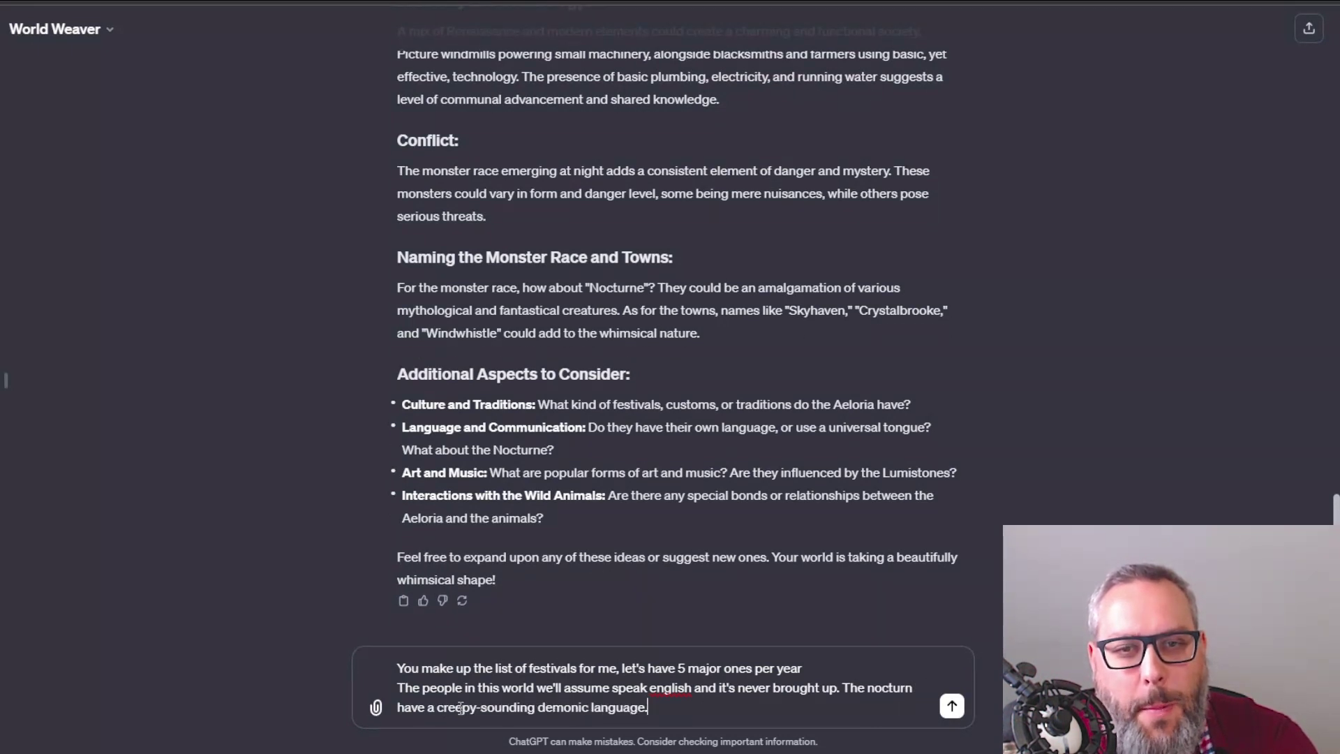
pyautogui.hotkey('shift', 'Return')
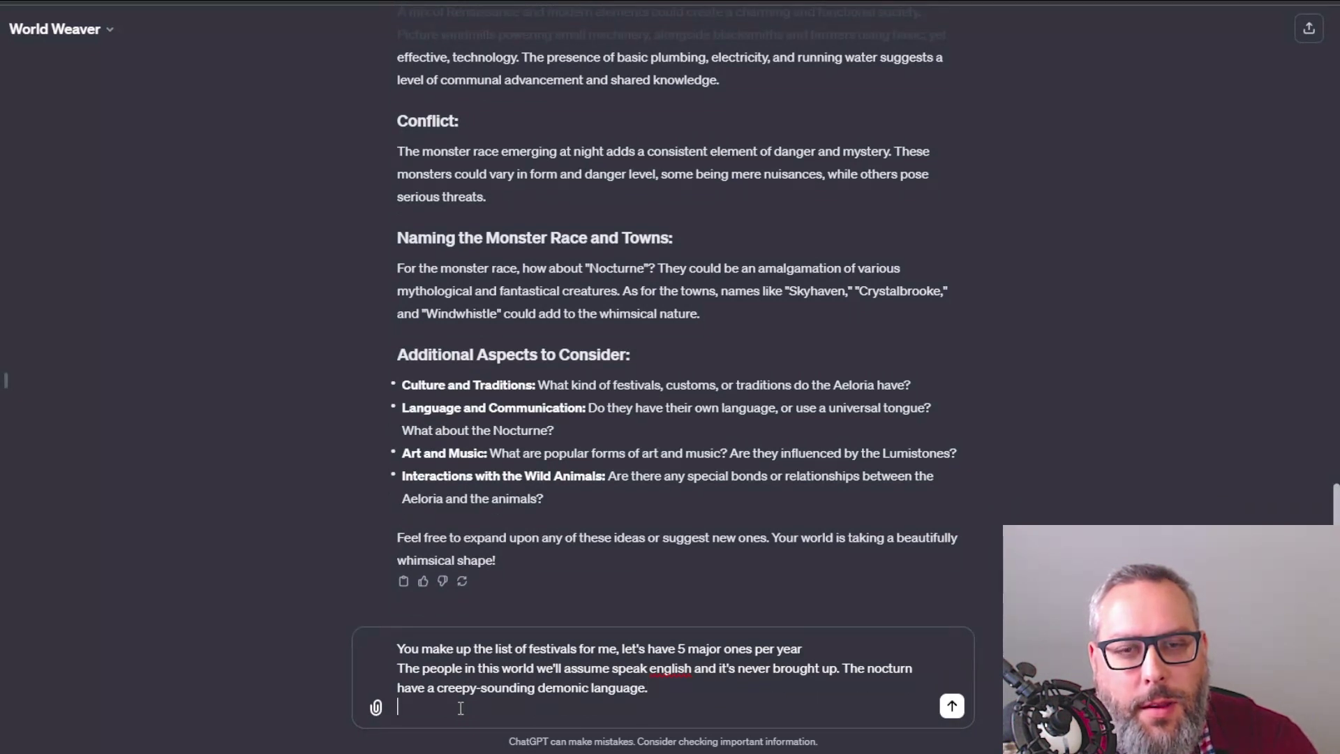
# Add that people love the arts, Lumistones are used everywhere, and no animal bonds exist, then send
pyautogui.write('People like painting')
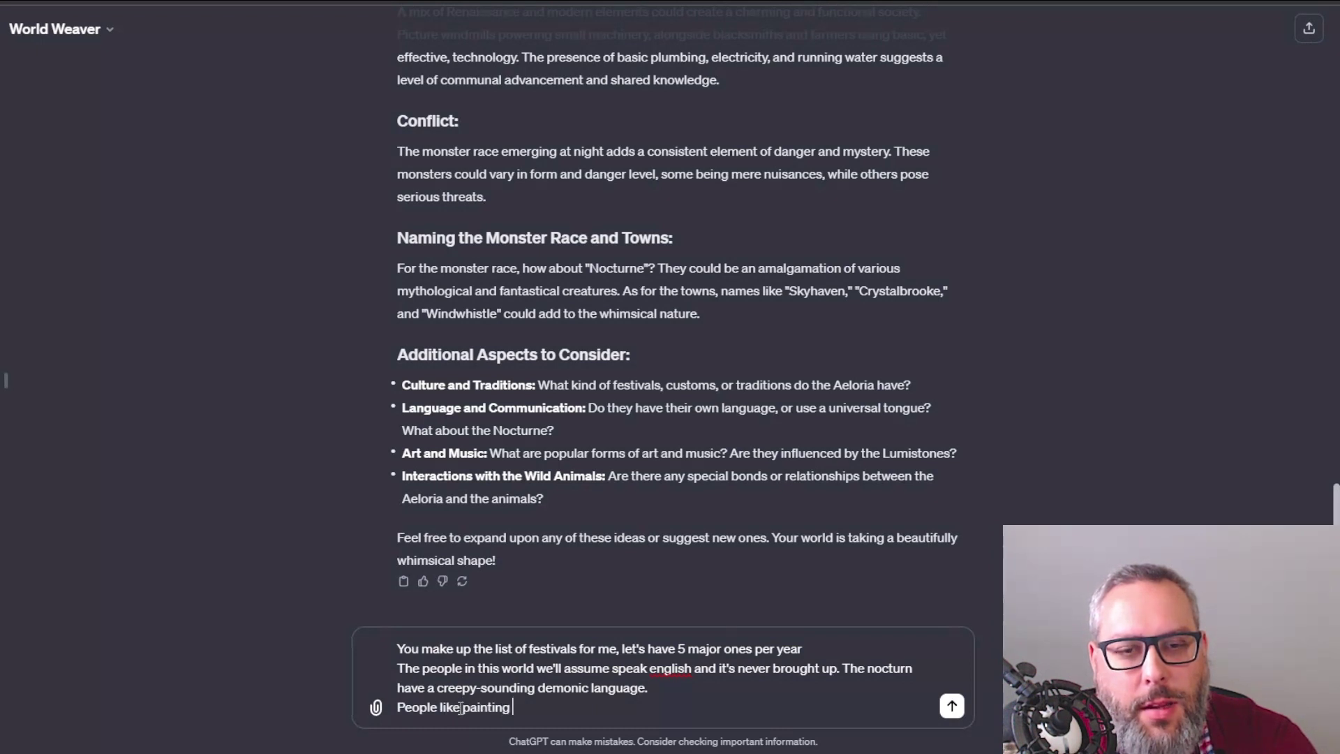
pyautogui.write(', music, and typical artistic')
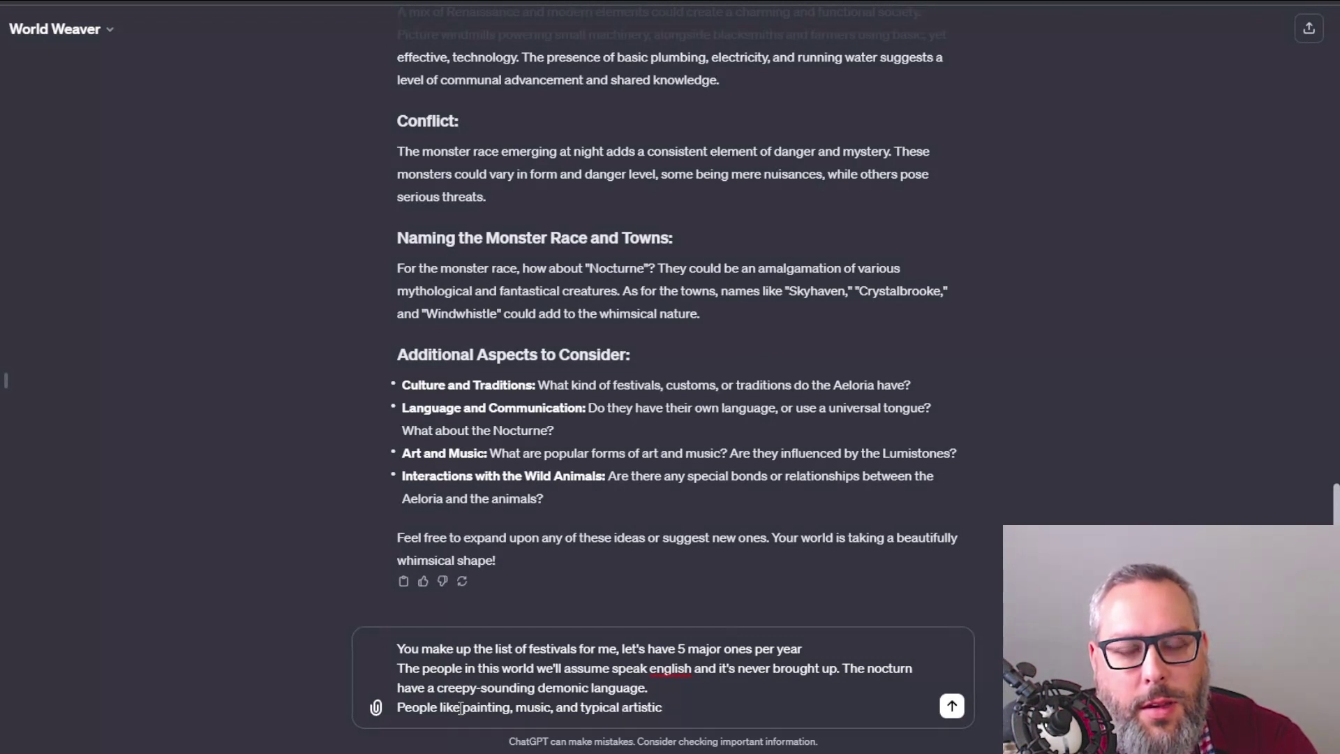
pyautogui.write(' things. ')
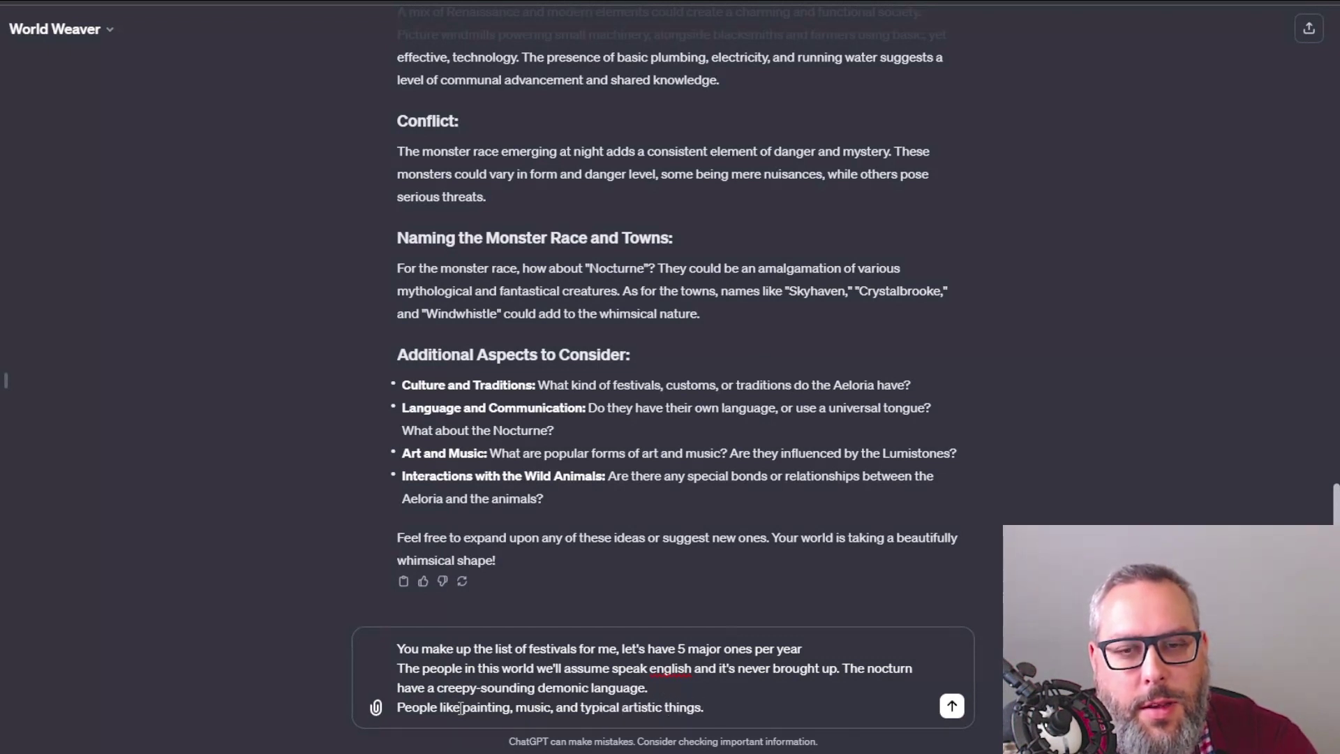
pyautogui.write('Lumistones are ')
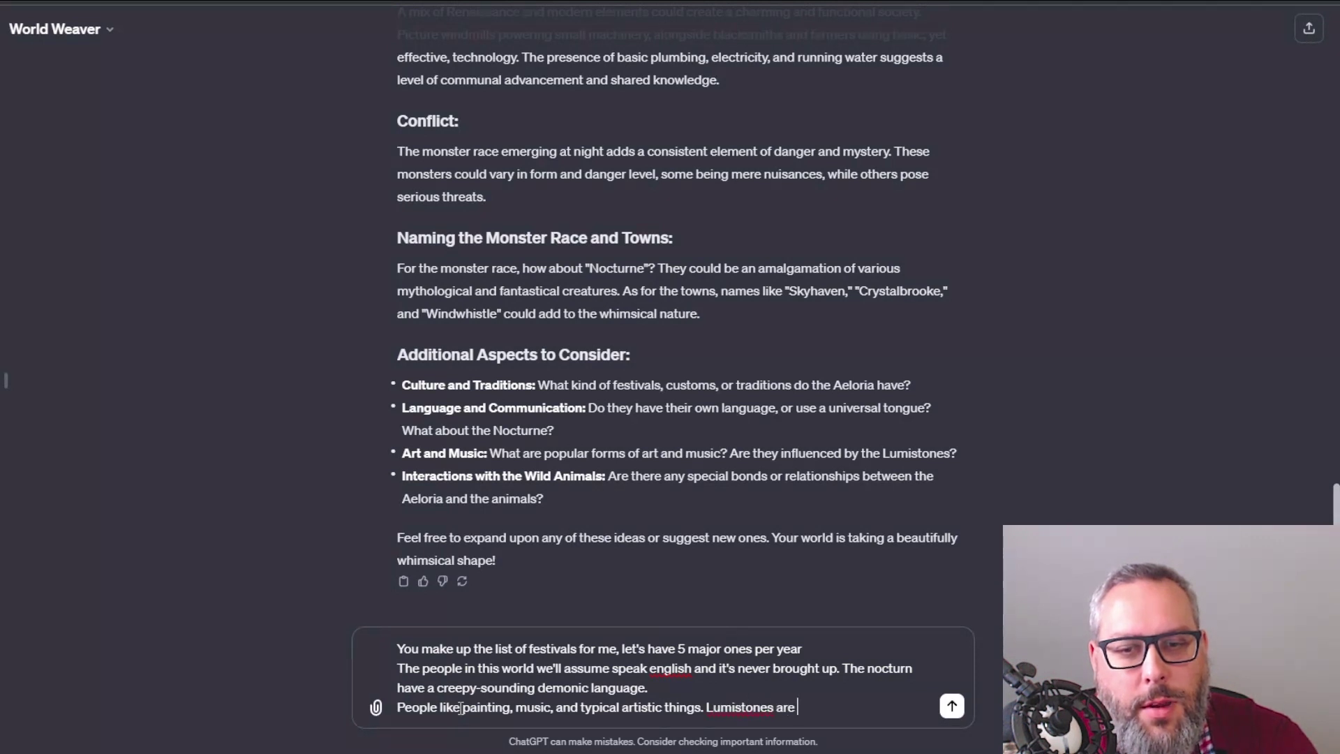
pyautogui.write('used in everythi')
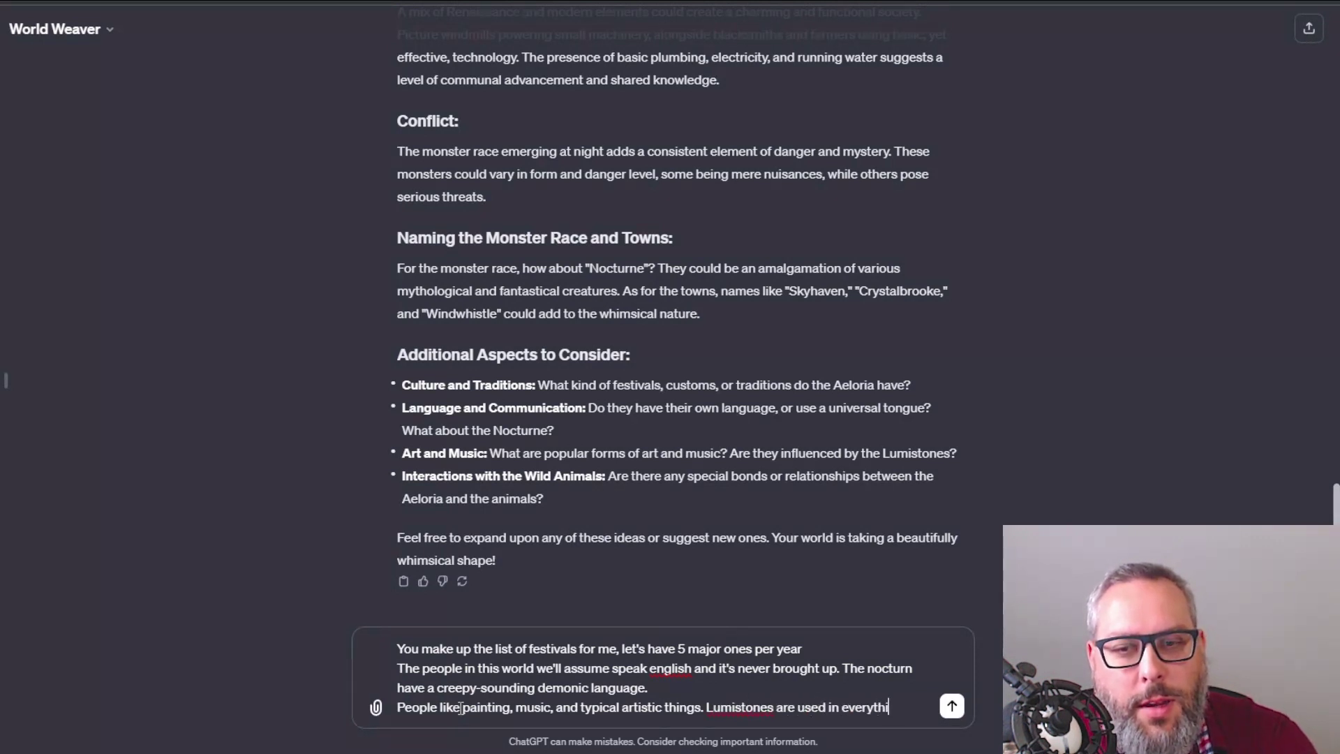
pyautogui.write('ng from vehicles ')
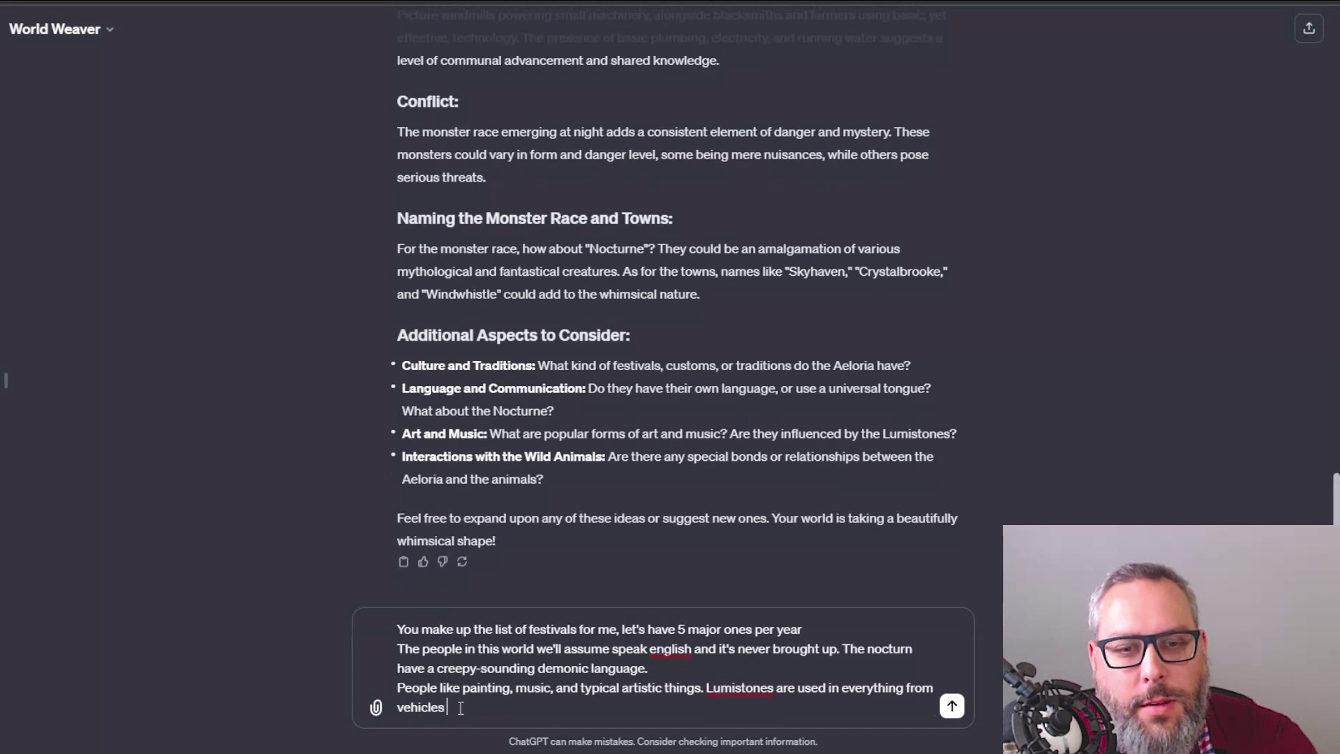
pyautogui.write('to tattoo guns.')
pyautogui.hotkey('shift', 'Return')
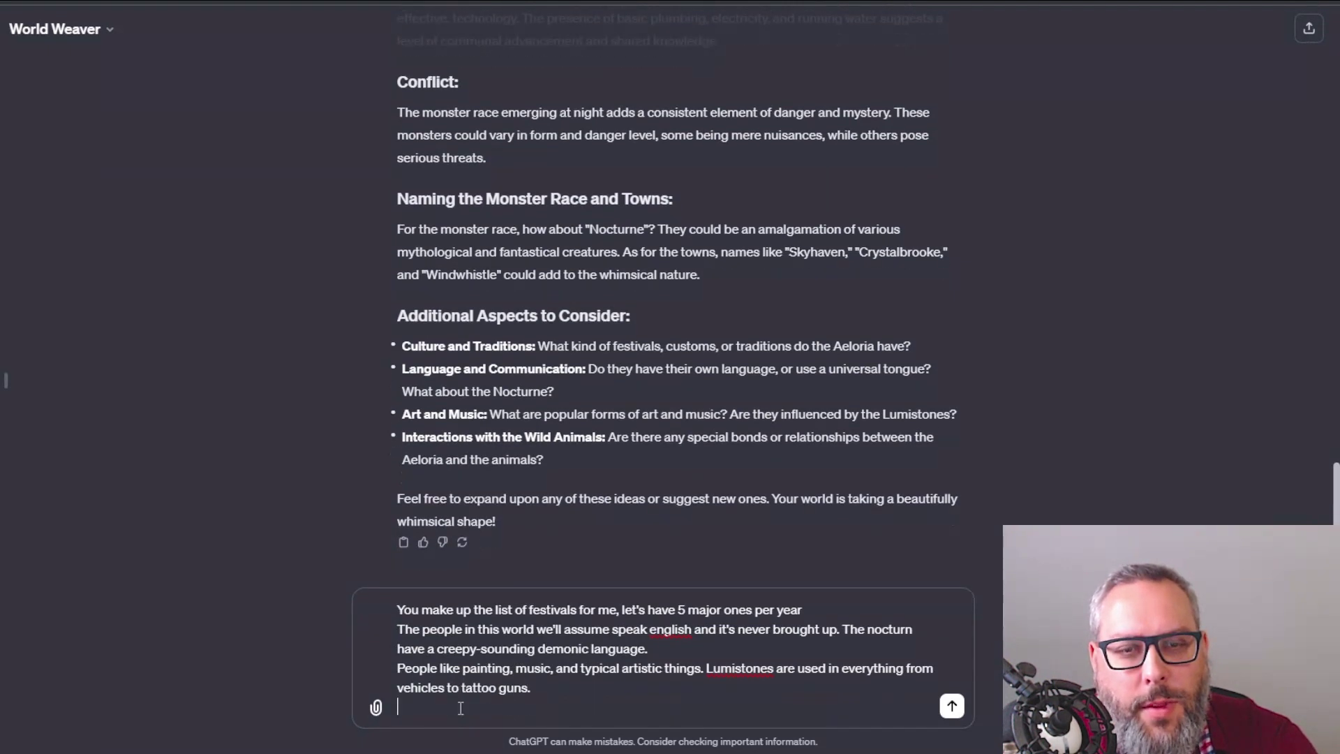
pyautogui.write('No special bonds between animals.')
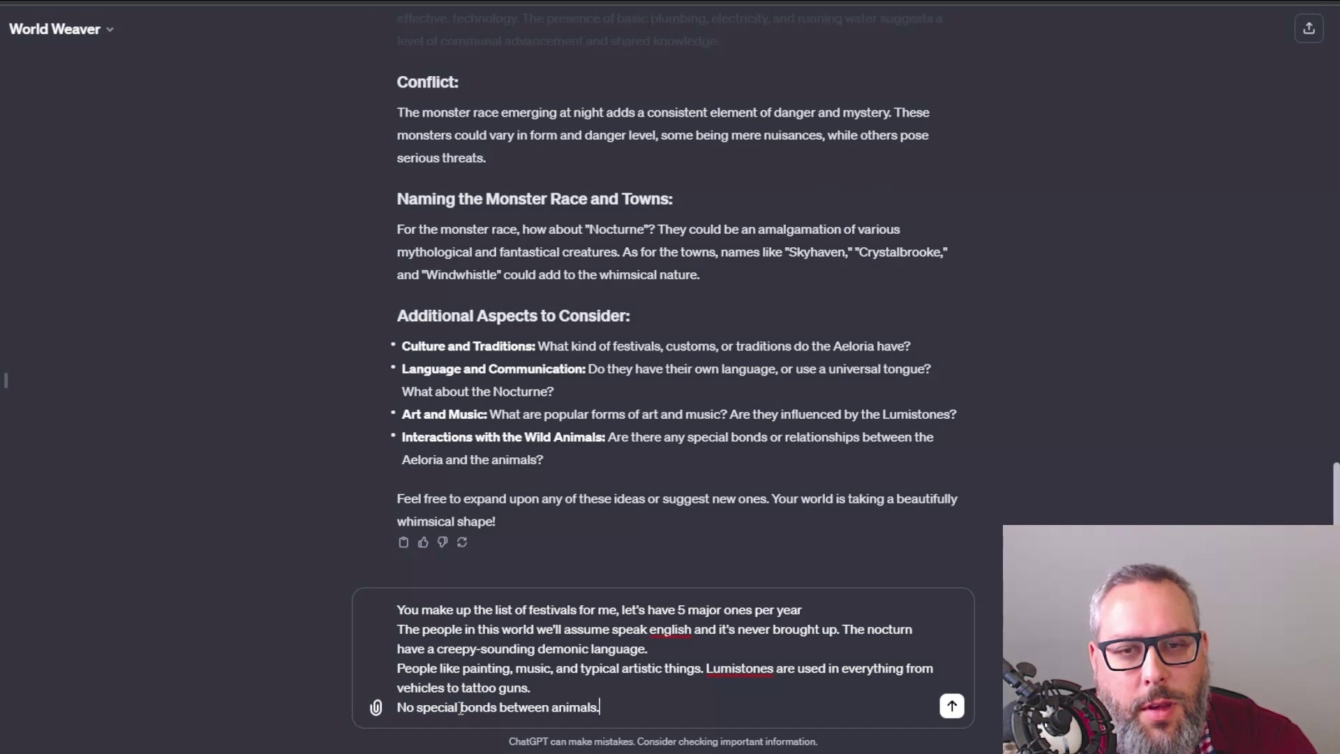
pyautogui.press('Return')
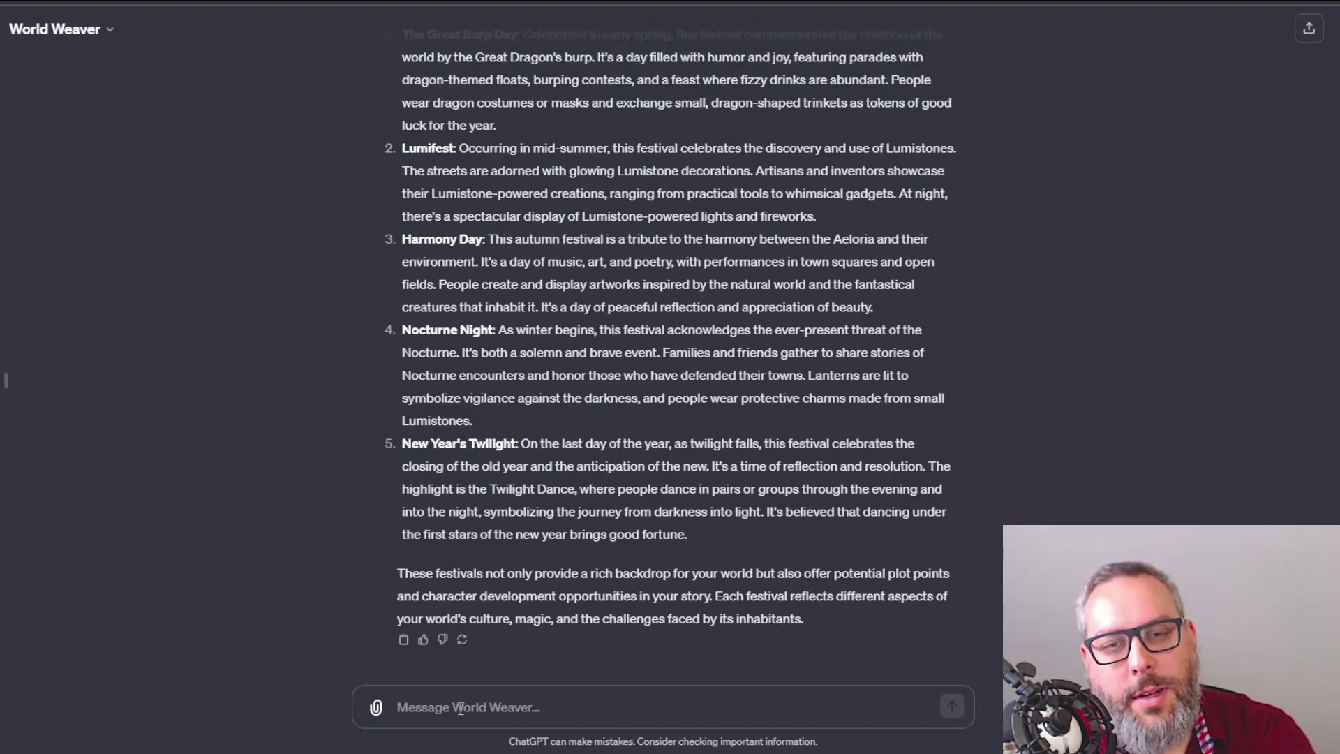
# Ask World Weaver if it needs more answers or can write a report with pictures of an average town
pyautogui.write('Yeah that all sounds ')
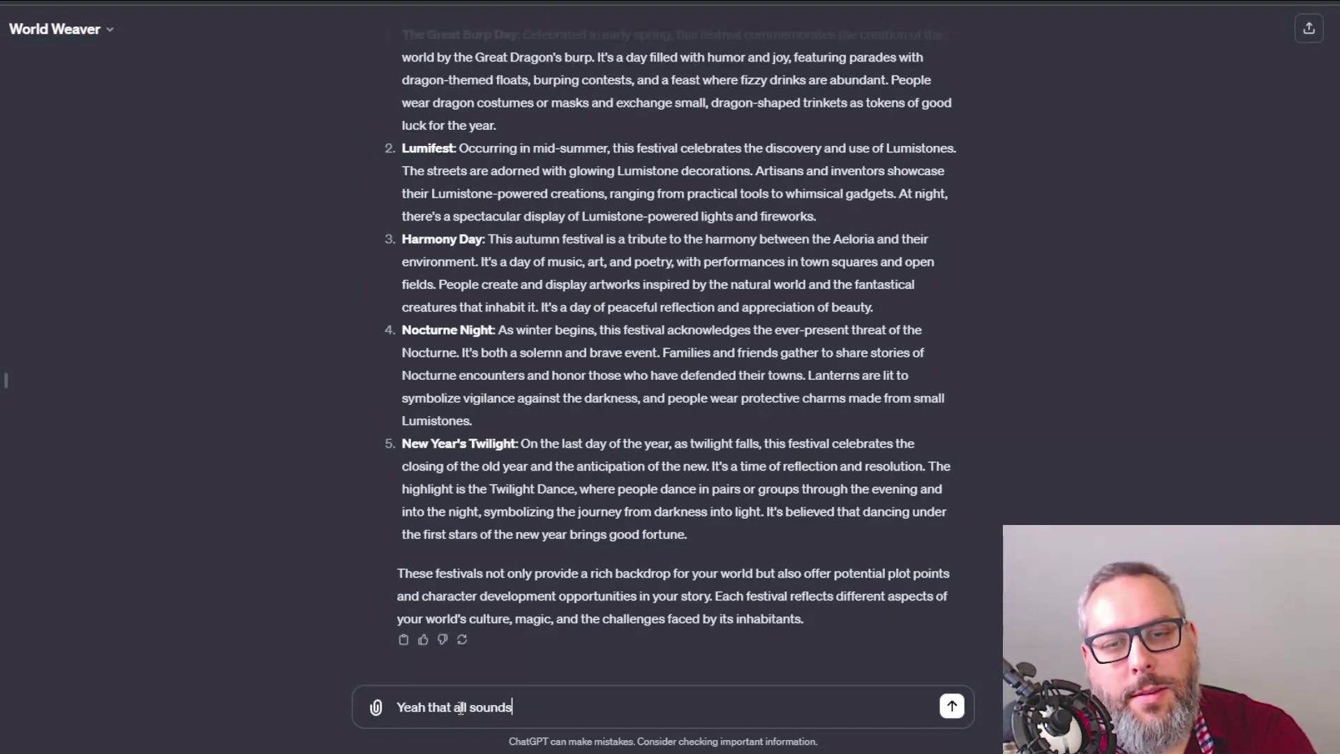
pyautogui.write('great. Is there any other ')
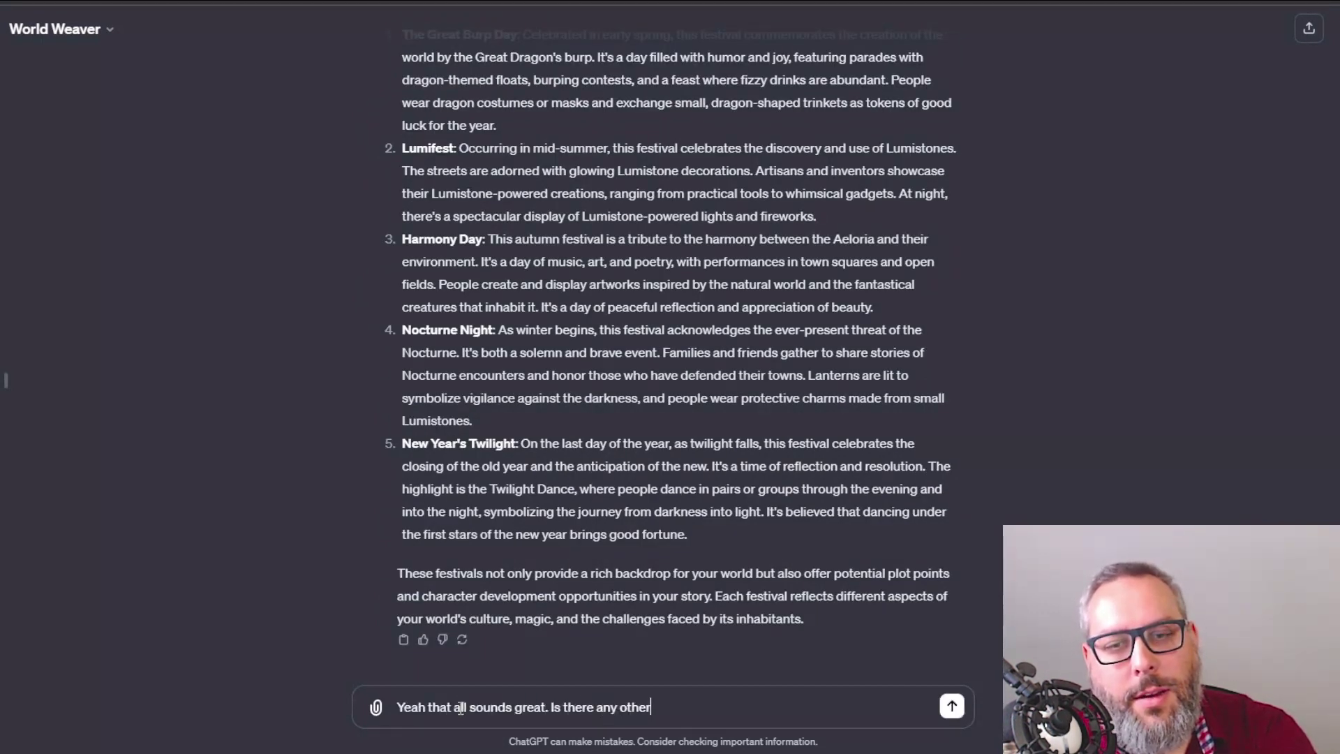
pyautogui.write('questions you need to ask me')
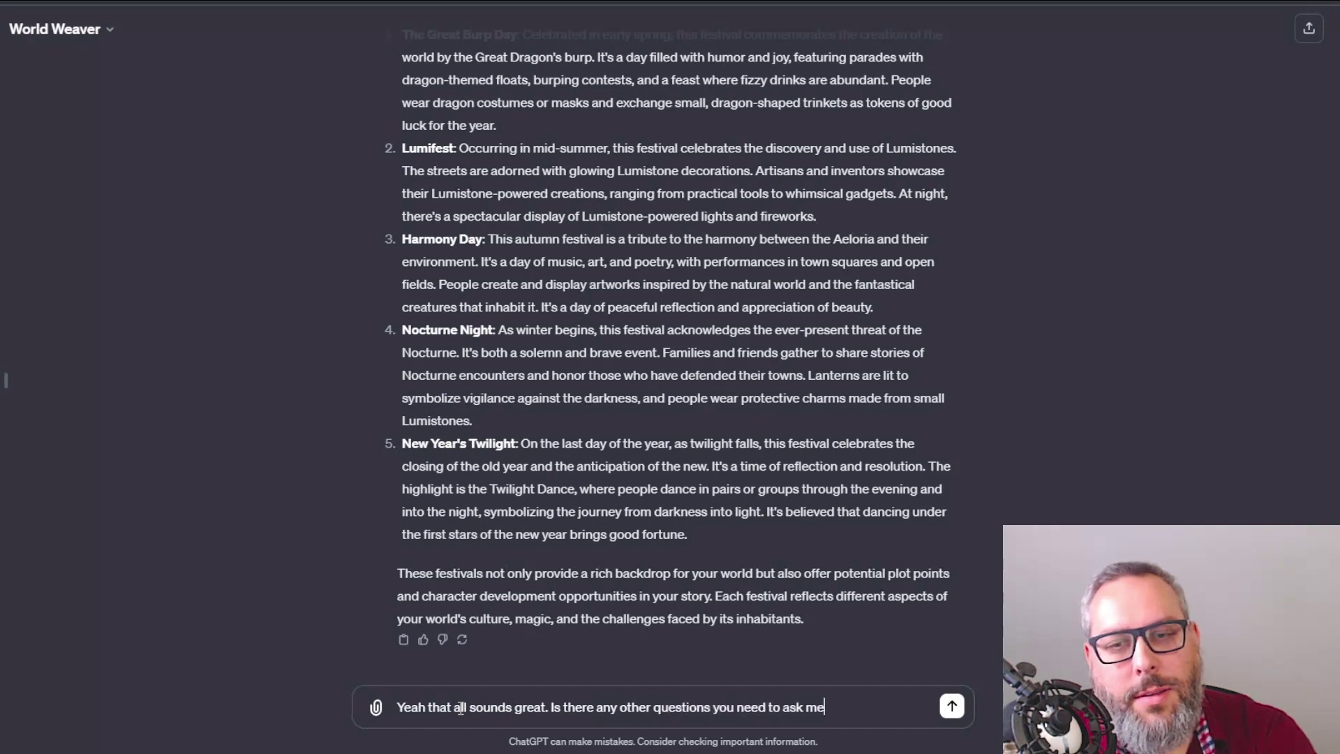
pyautogui.write('. or can you generate a rep')
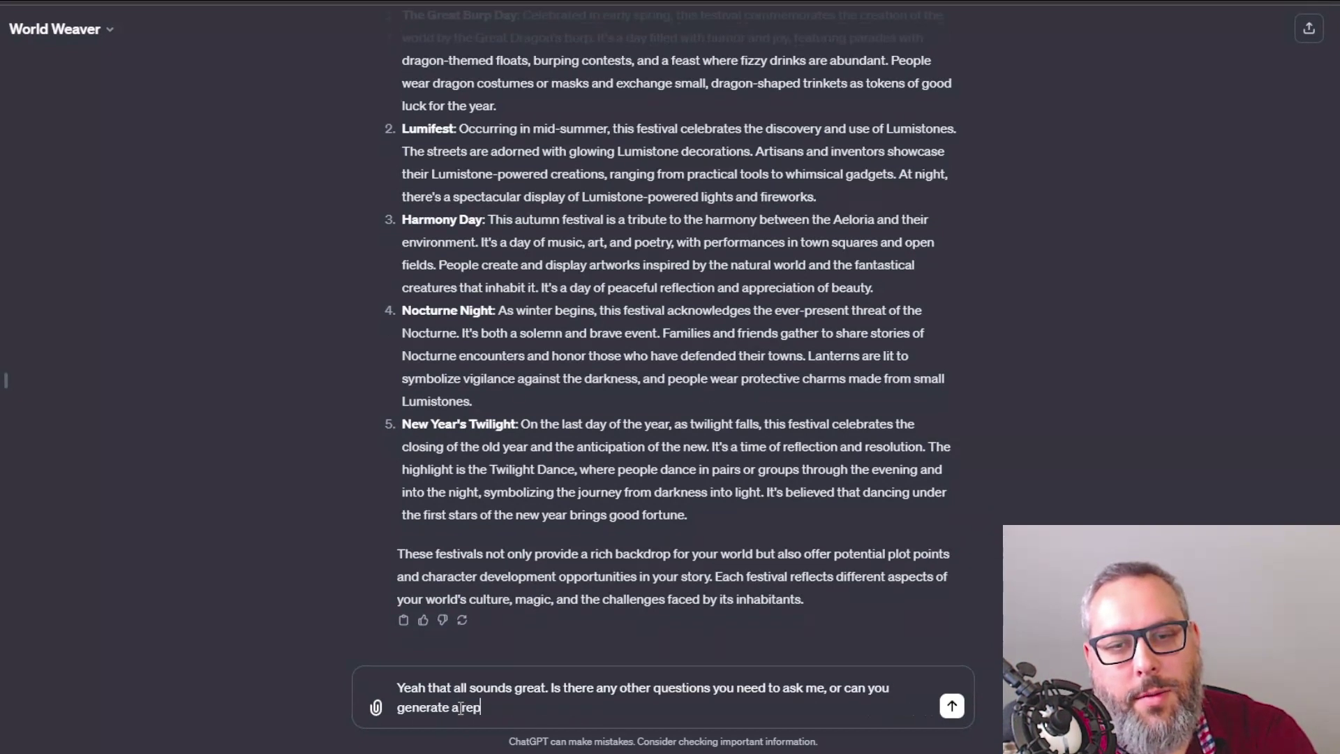
pyautogui.write('ort and maybe some pictures of what an average town in this world ')
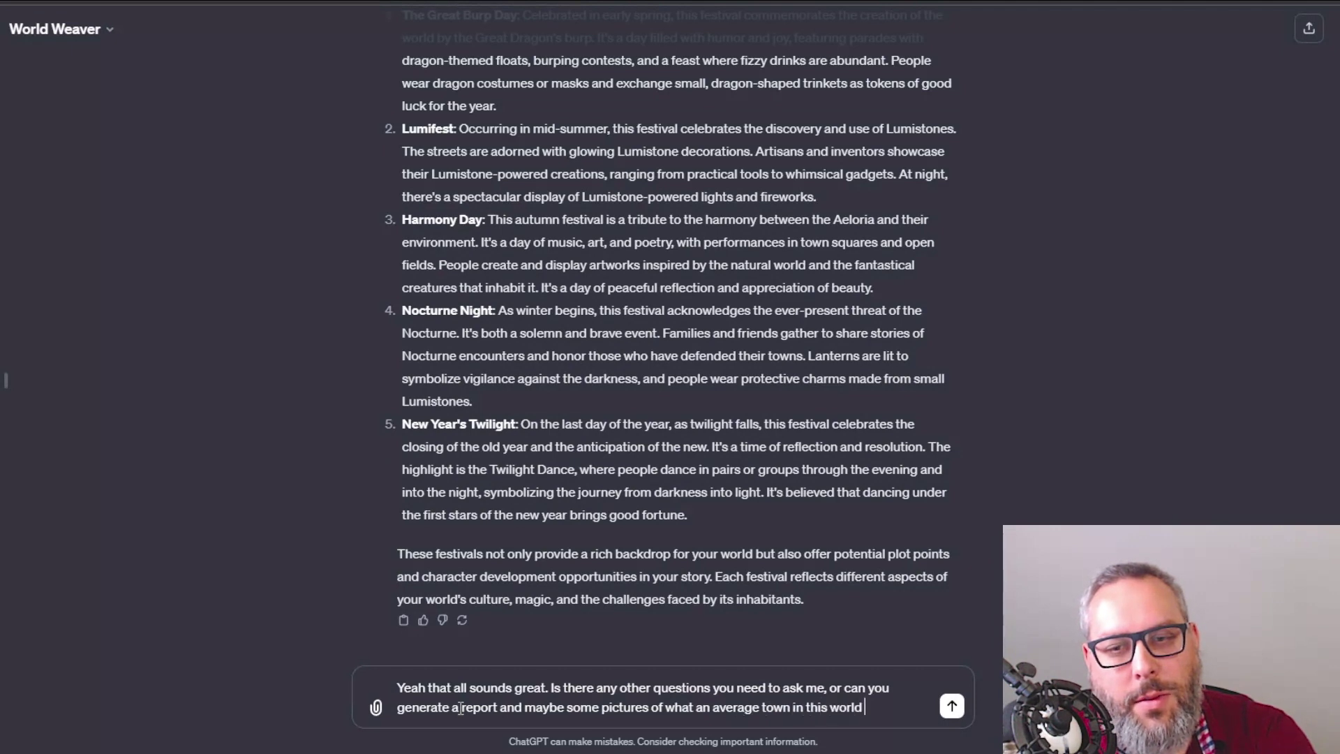
pyautogui.write('would look like?')
pyautogui.press('Return')
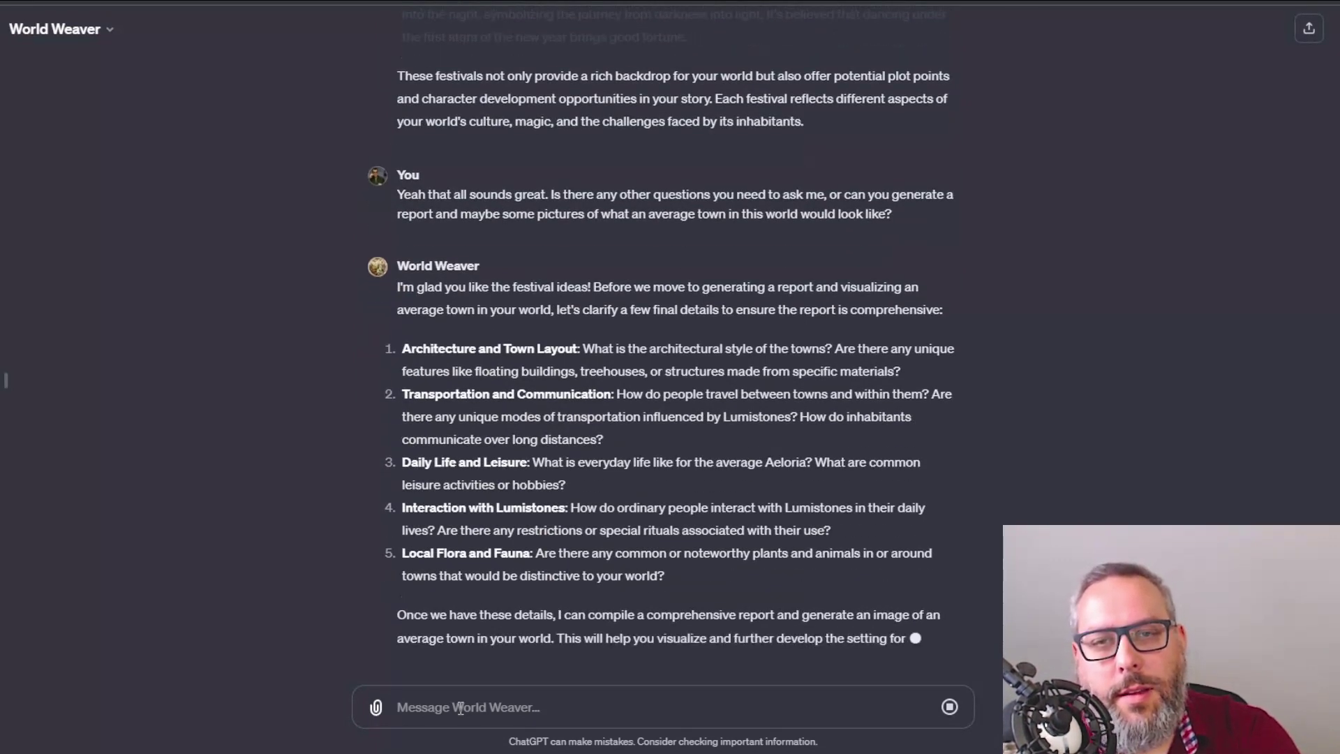
# Describe quaint thatched-roof towns, lumistone-powered bicycles and cars, and tabletop portal video calls
pyautogui.write('Town')
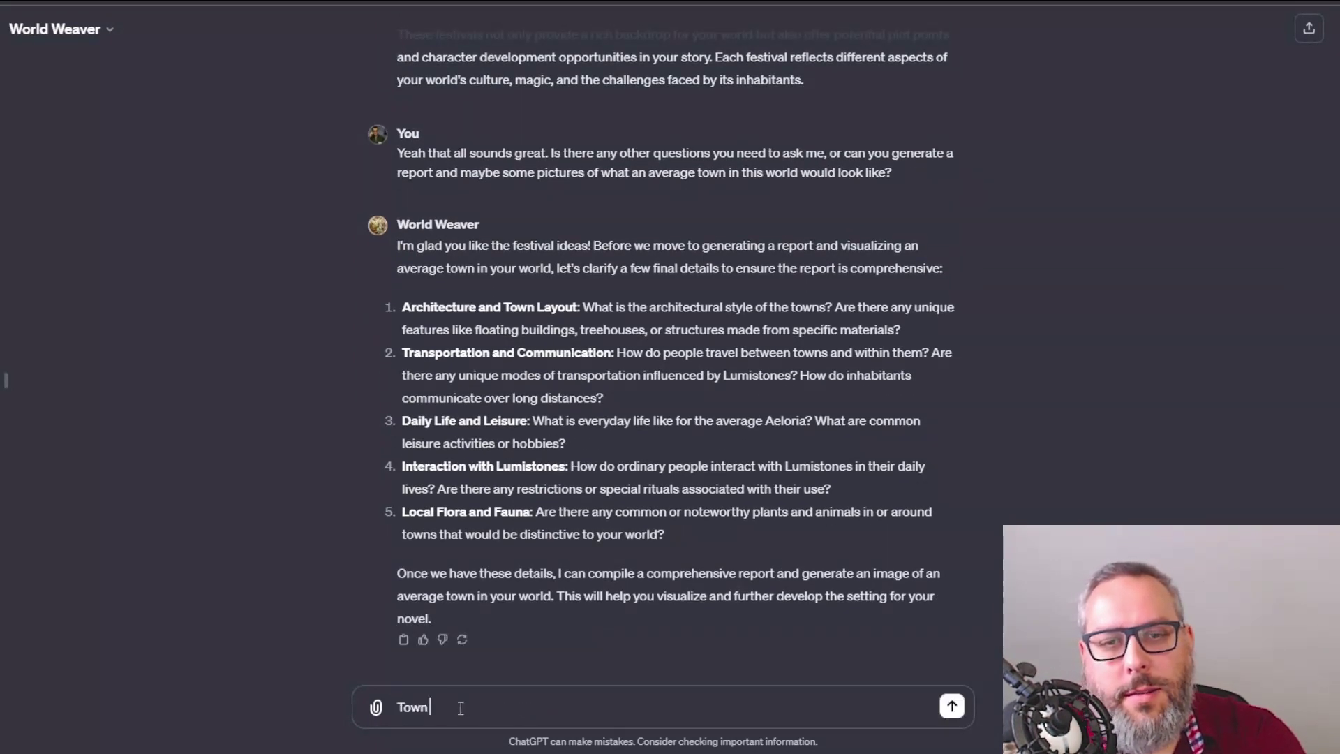
pyautogui.write('s look quant')
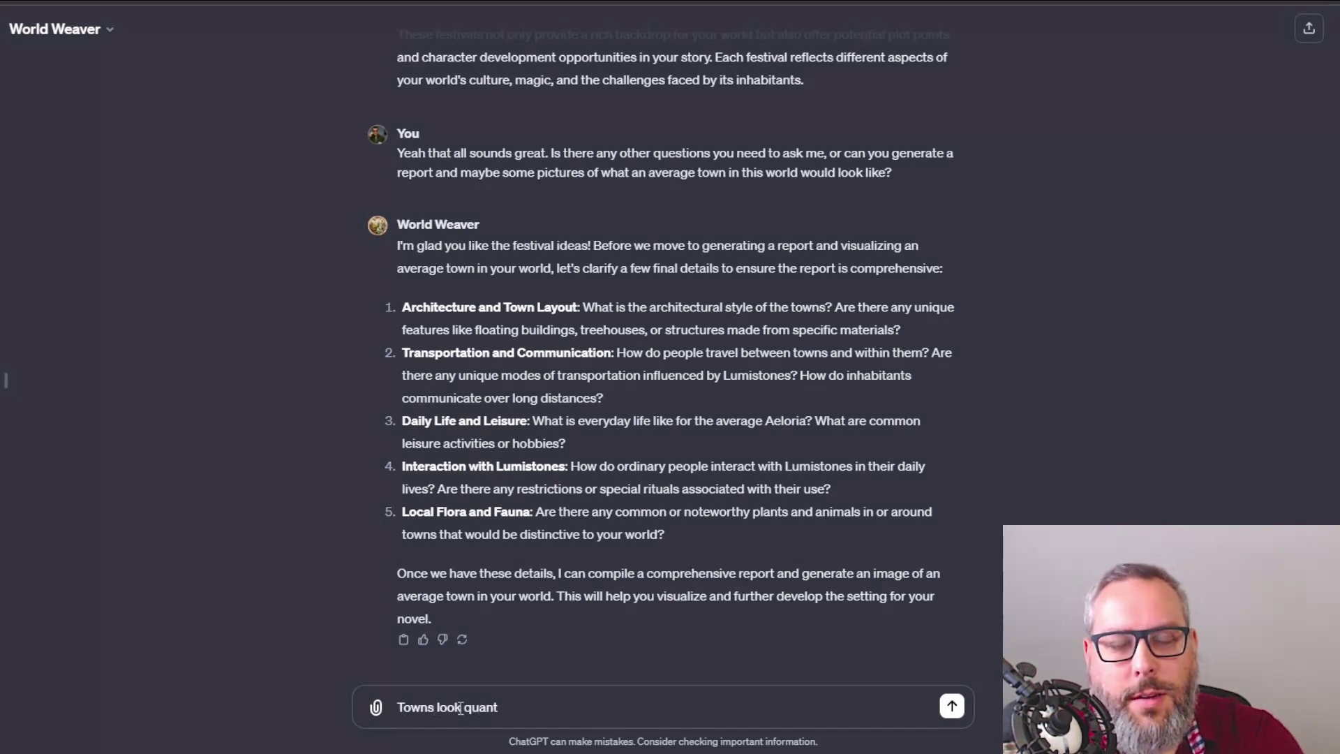
pyautogui.write(' and old-timey with t')
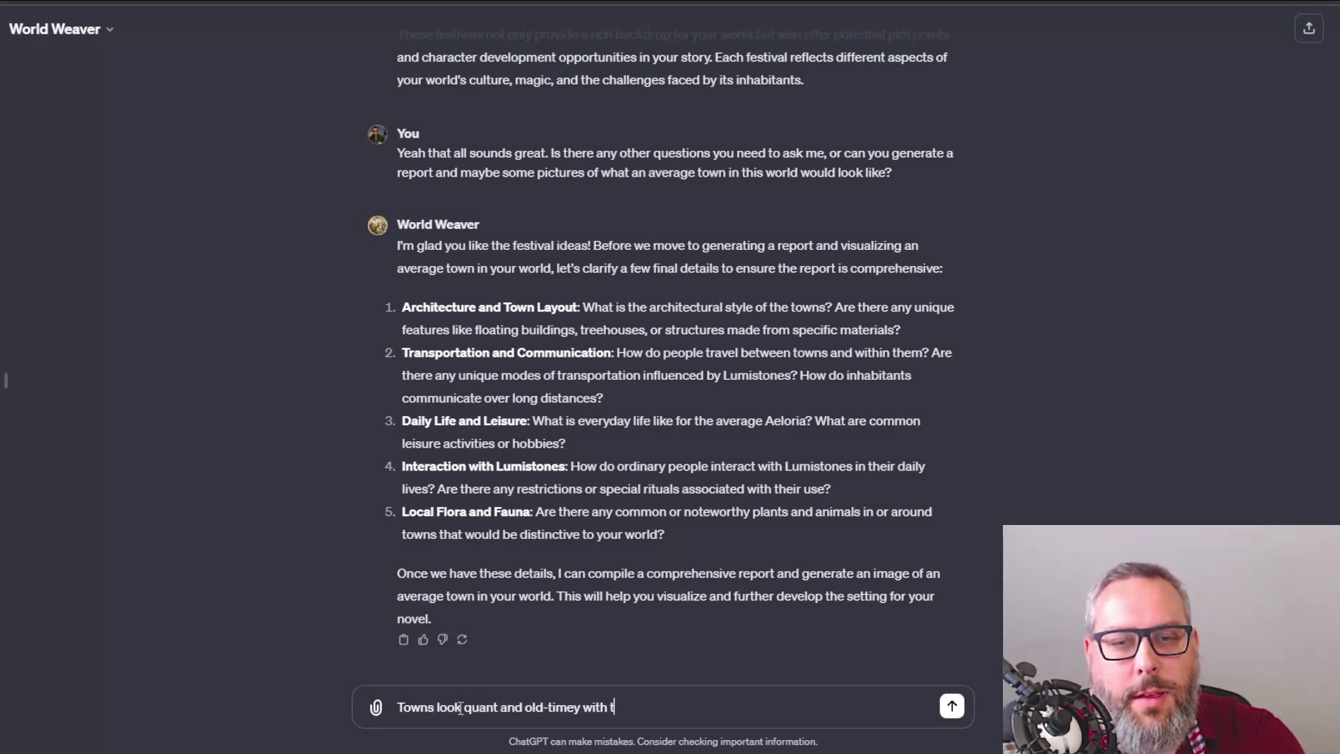
pyautogui.write('hatched roofs ')
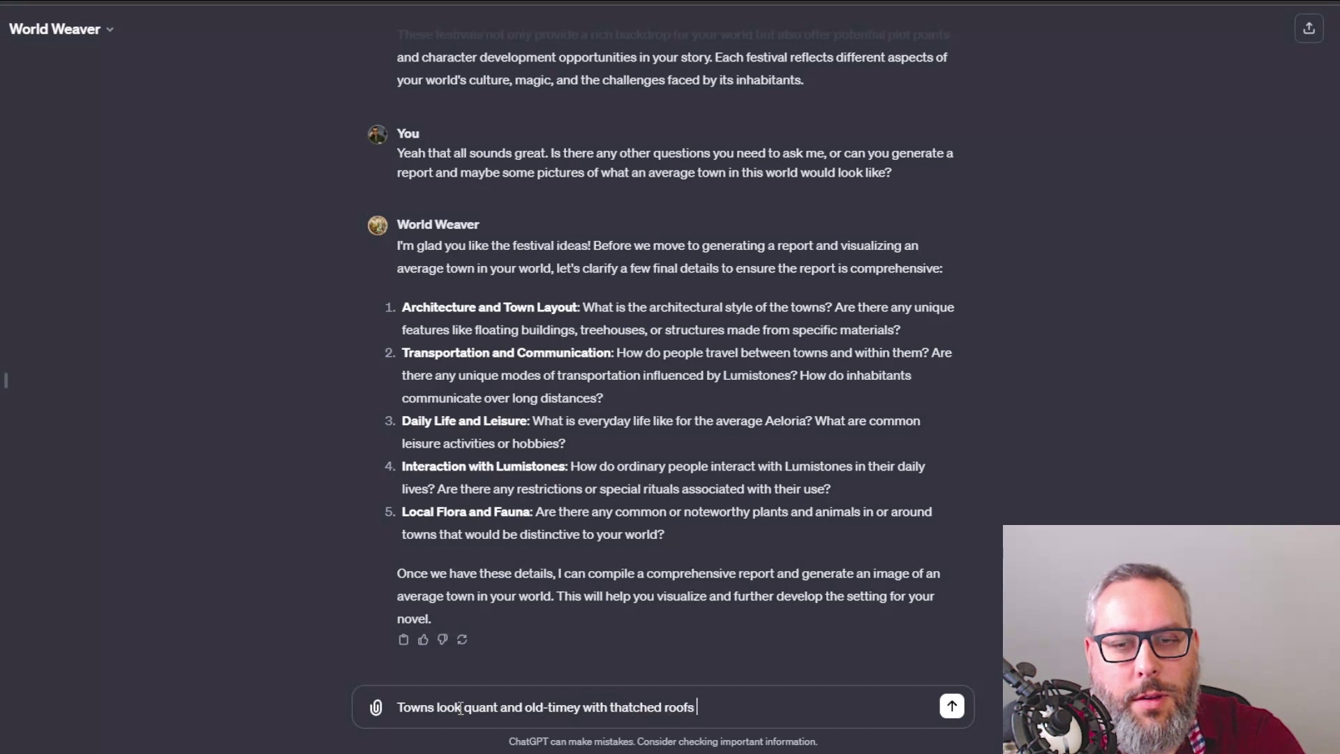
pyautogui.write('and large wooden b')
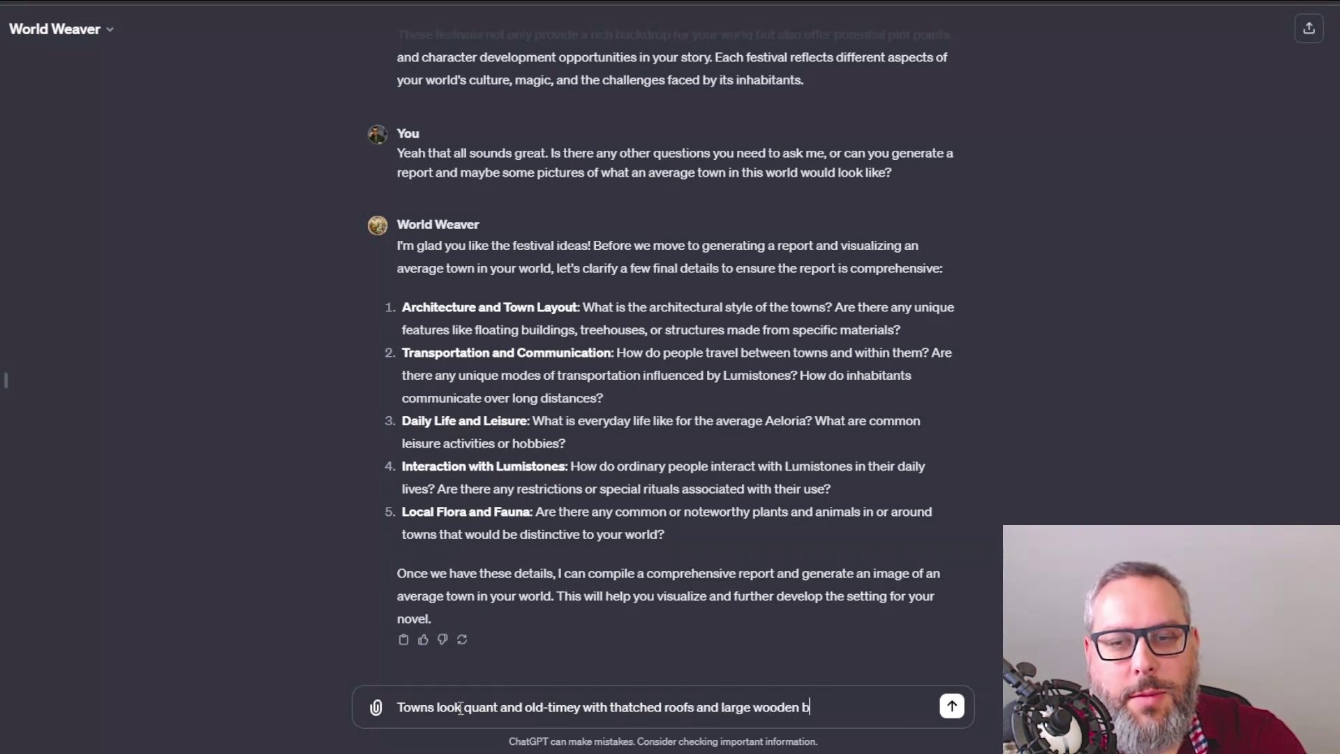
pyautogui.write('eams.')
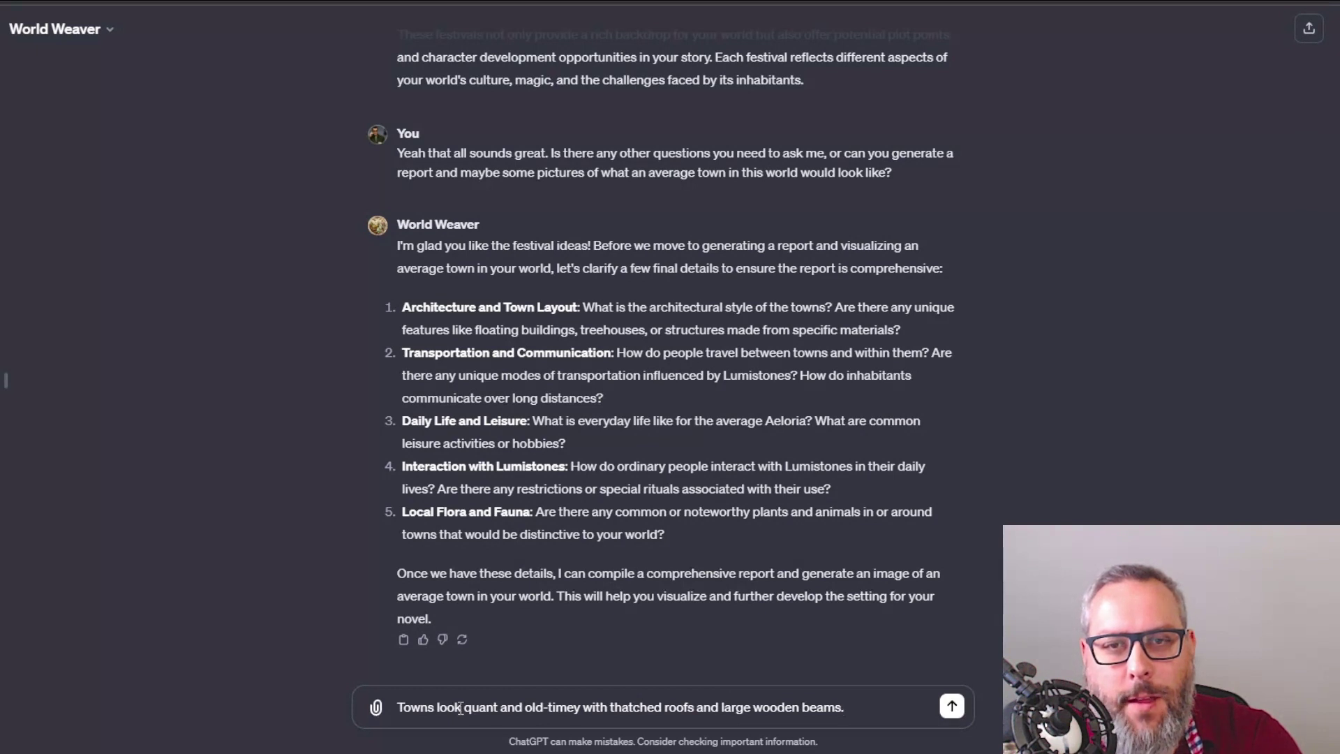
pyautogui.hotkey('shift', 'Return')
pyautogui.write('People travel with b')
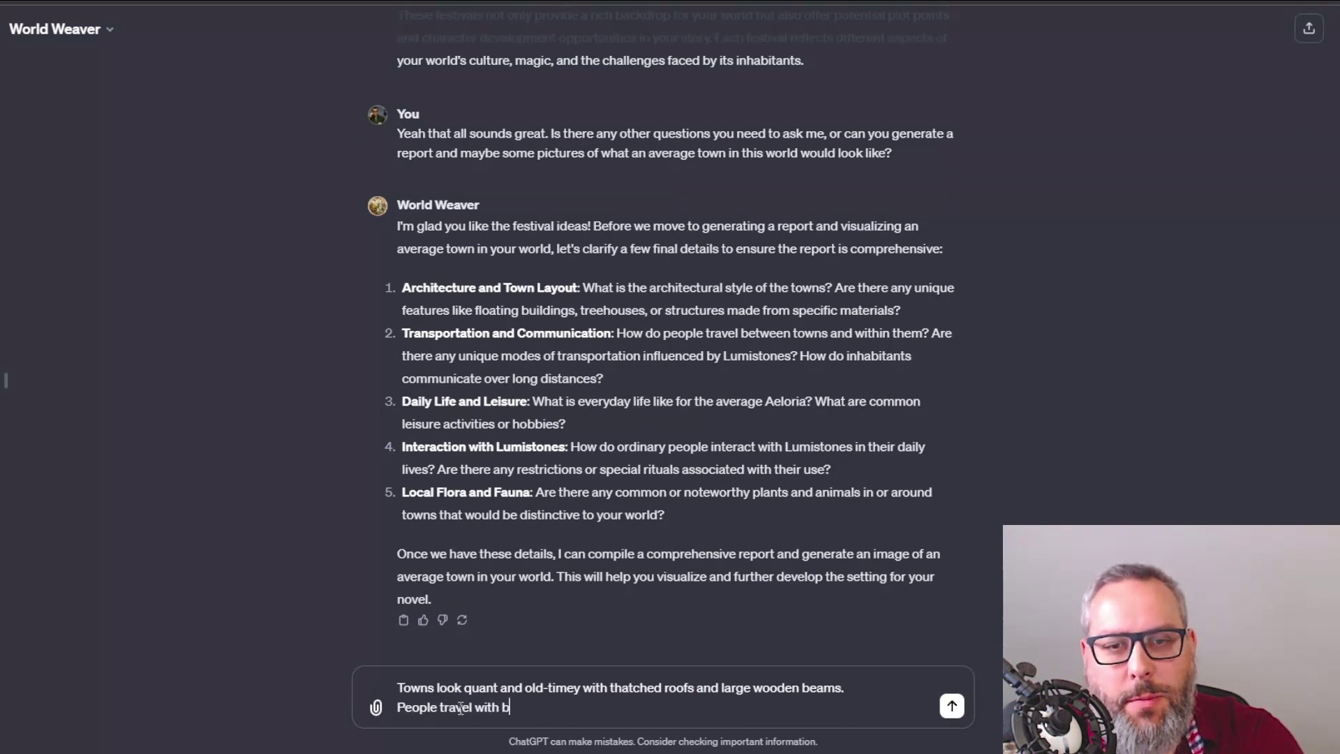
pyautogui.write('iciy')
pyautogui.press('BackSpace')
pyautogui.press('BackSpace')
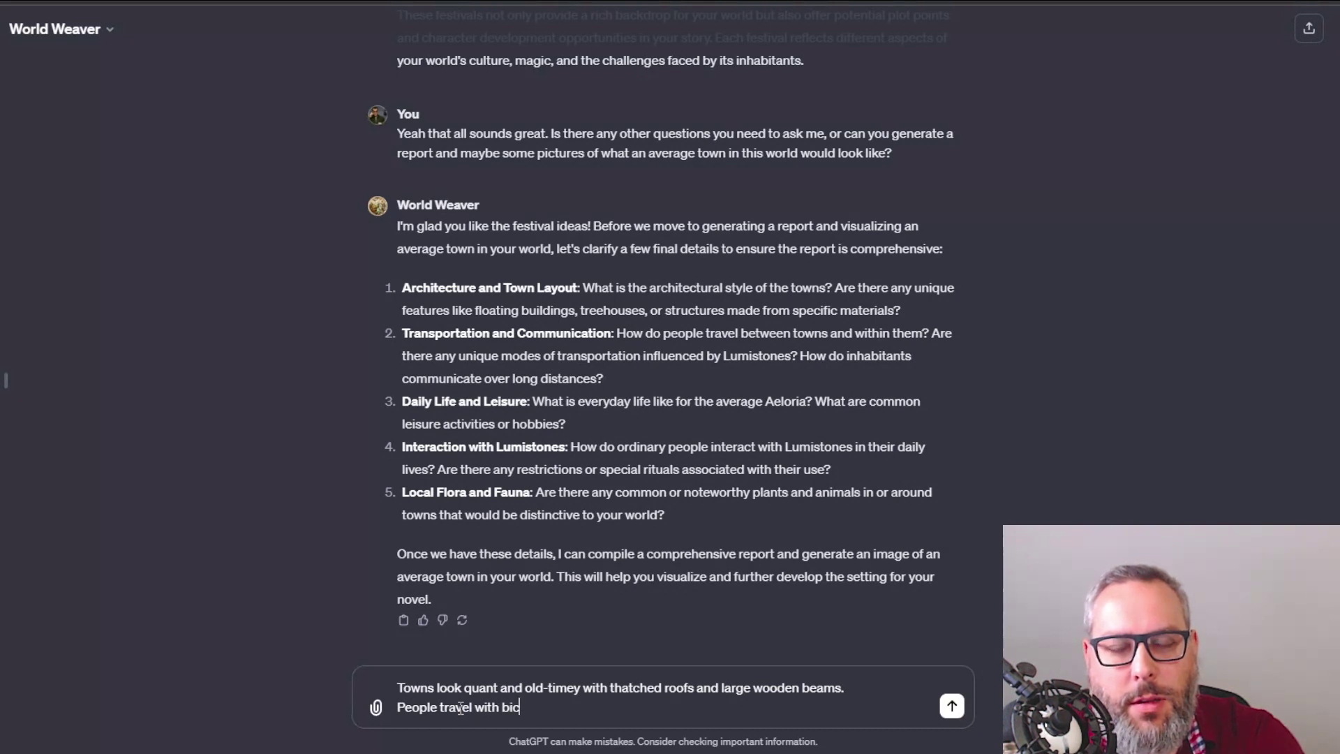
pyautogui.write('ycles and car')
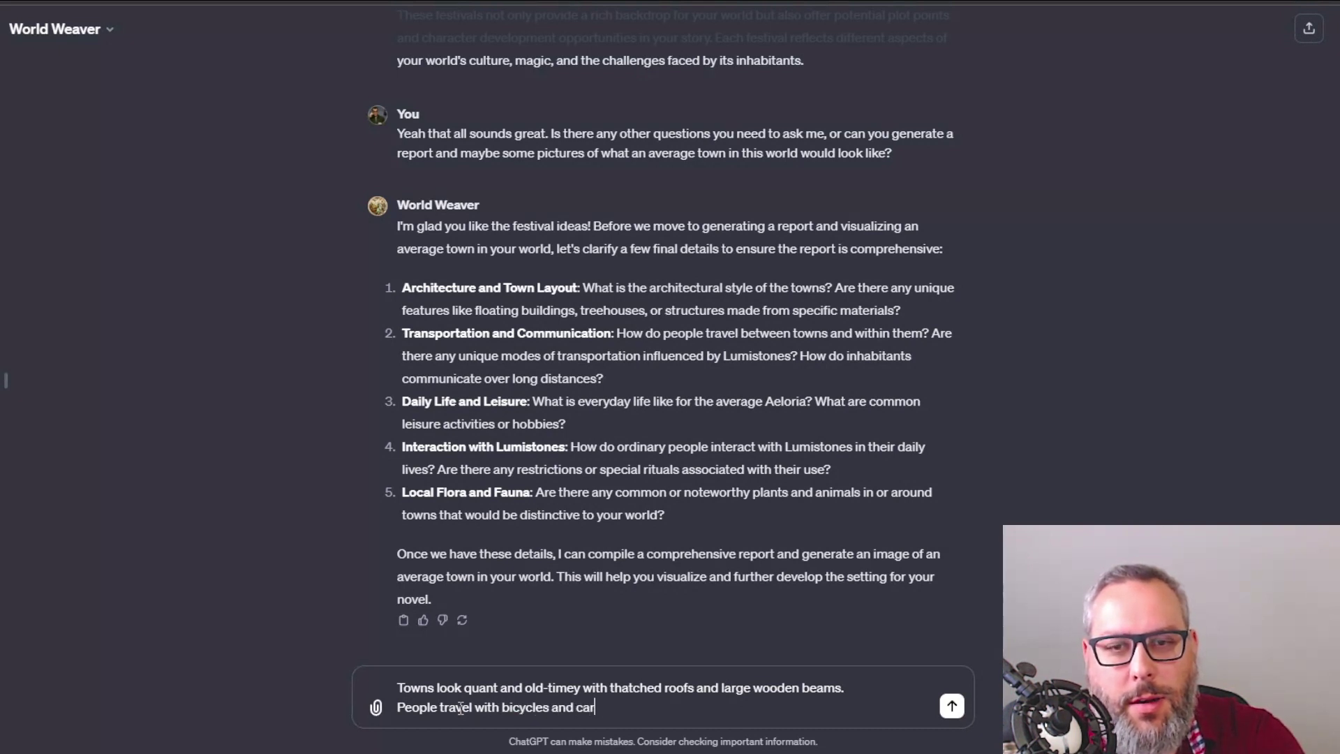
pyautogui.write('s powered by l')
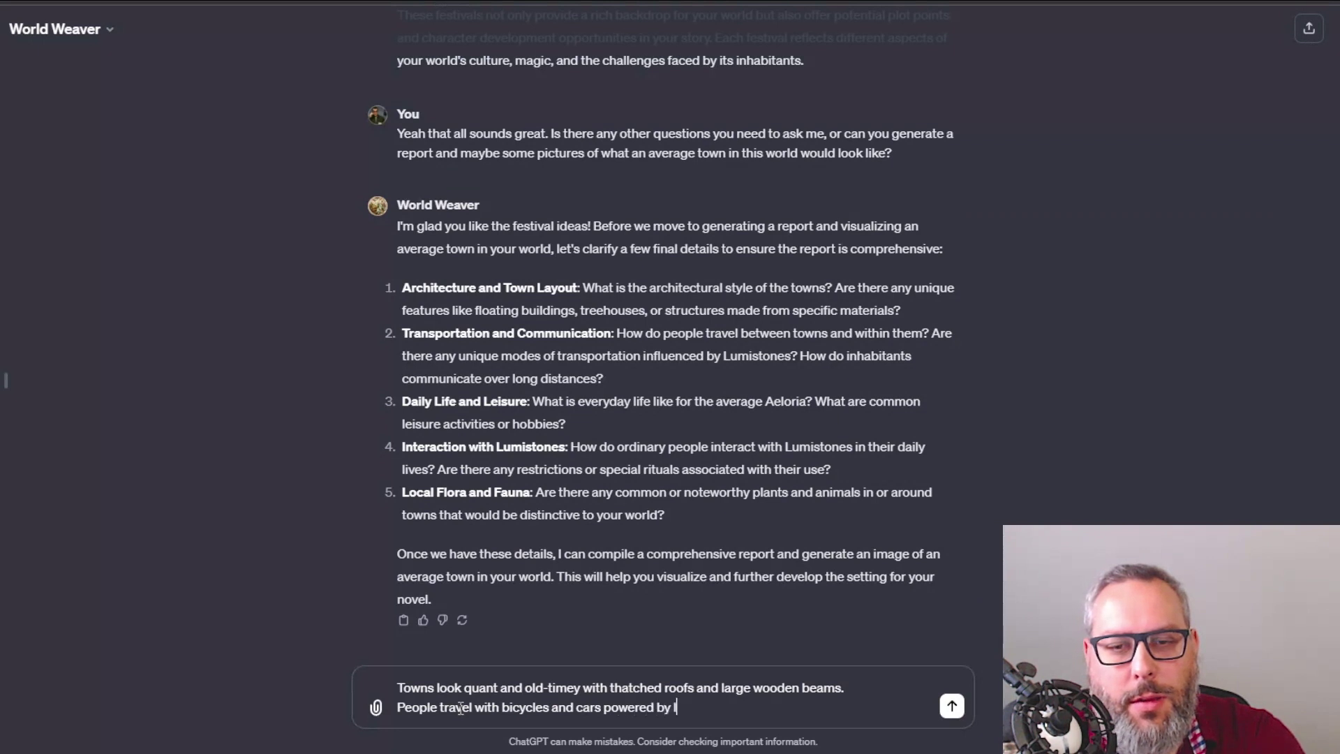
pyautogui.write('umistones.')
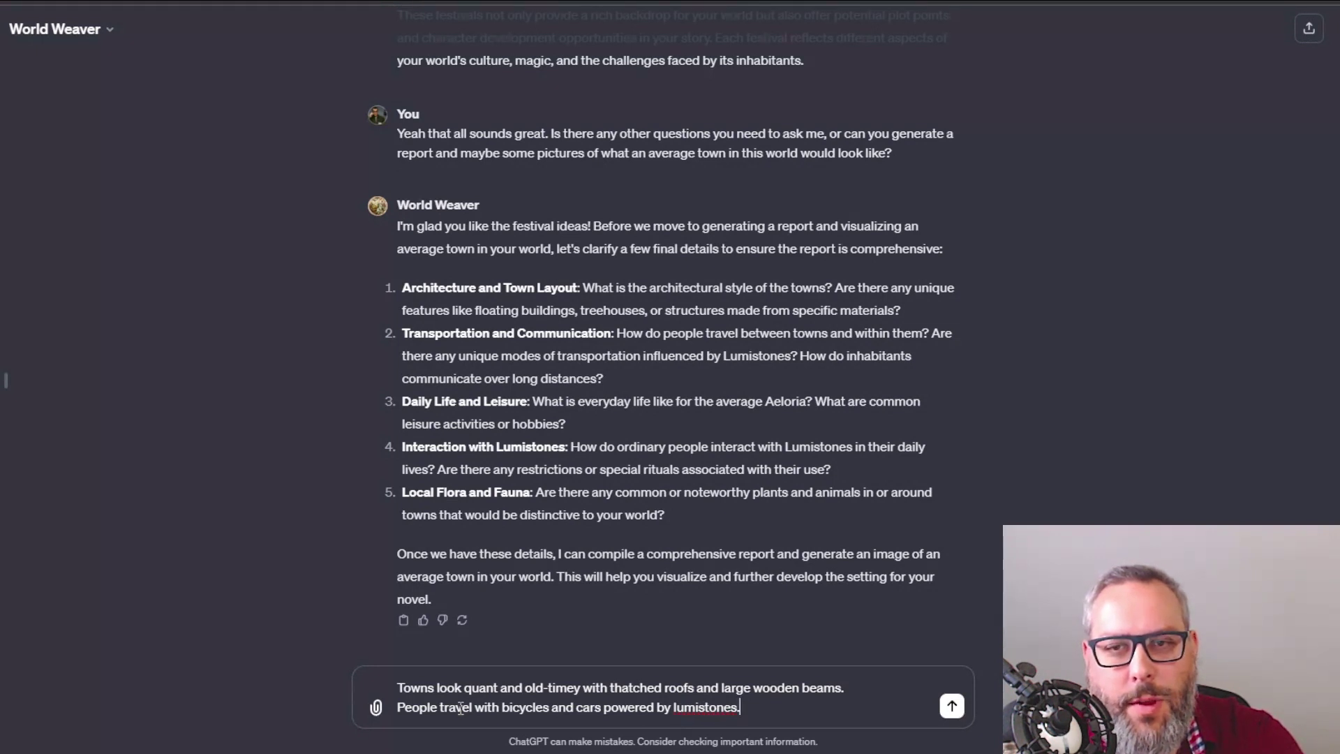
pyautogui.write('People communicate over large distances by opening up')
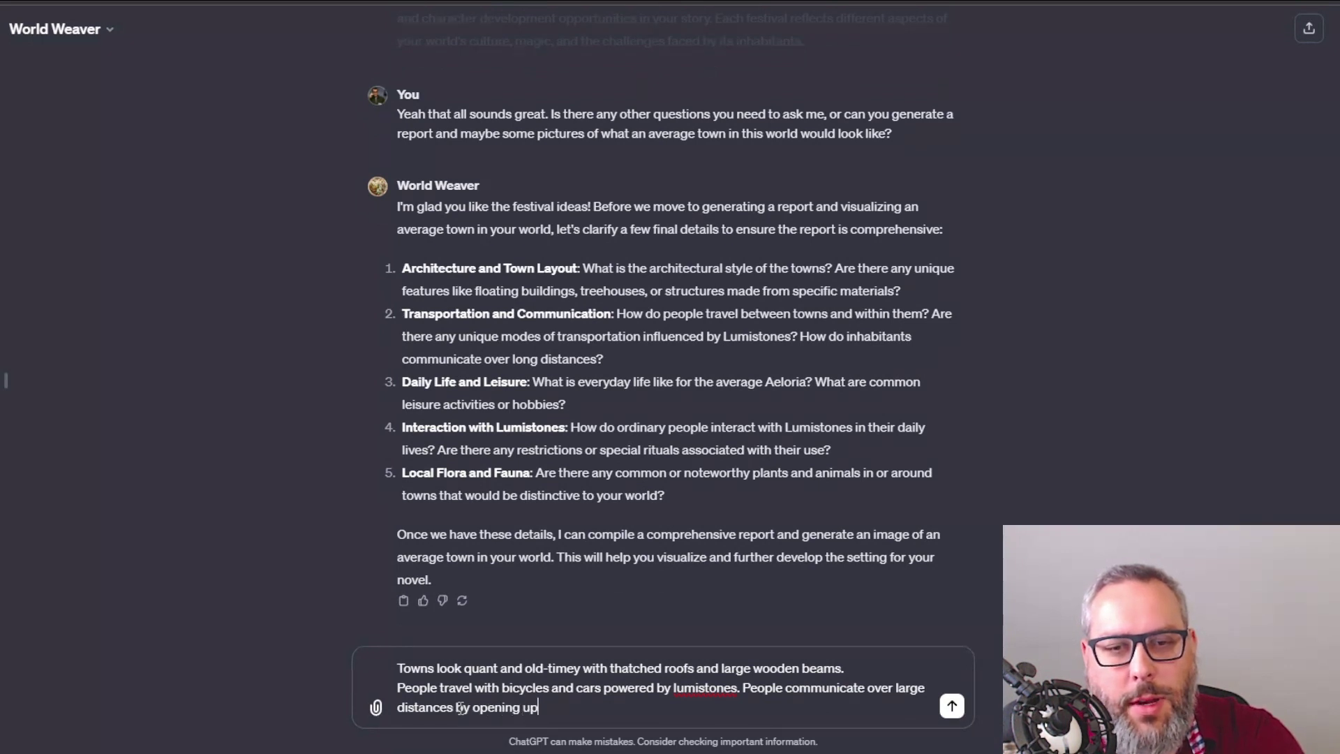
pyautogui.write(' portals with lumistone')
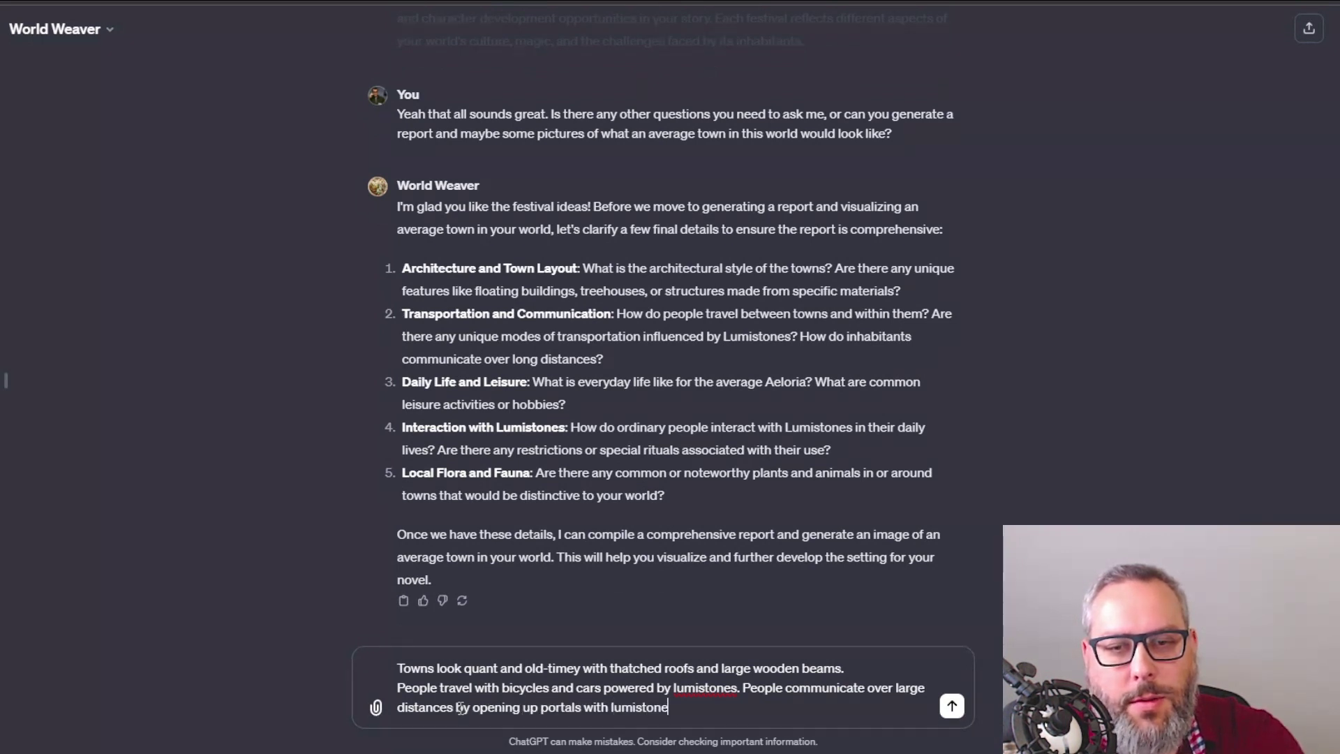
pyautogui.write('stablet')
pyautogui.press('BackSpace')
pyautogui.press('BackSpace')
pyautogui.press('BackSpace')
pyautogui.press('BackSpace')
pyautogui.write('letop portals with lumistones that work like')
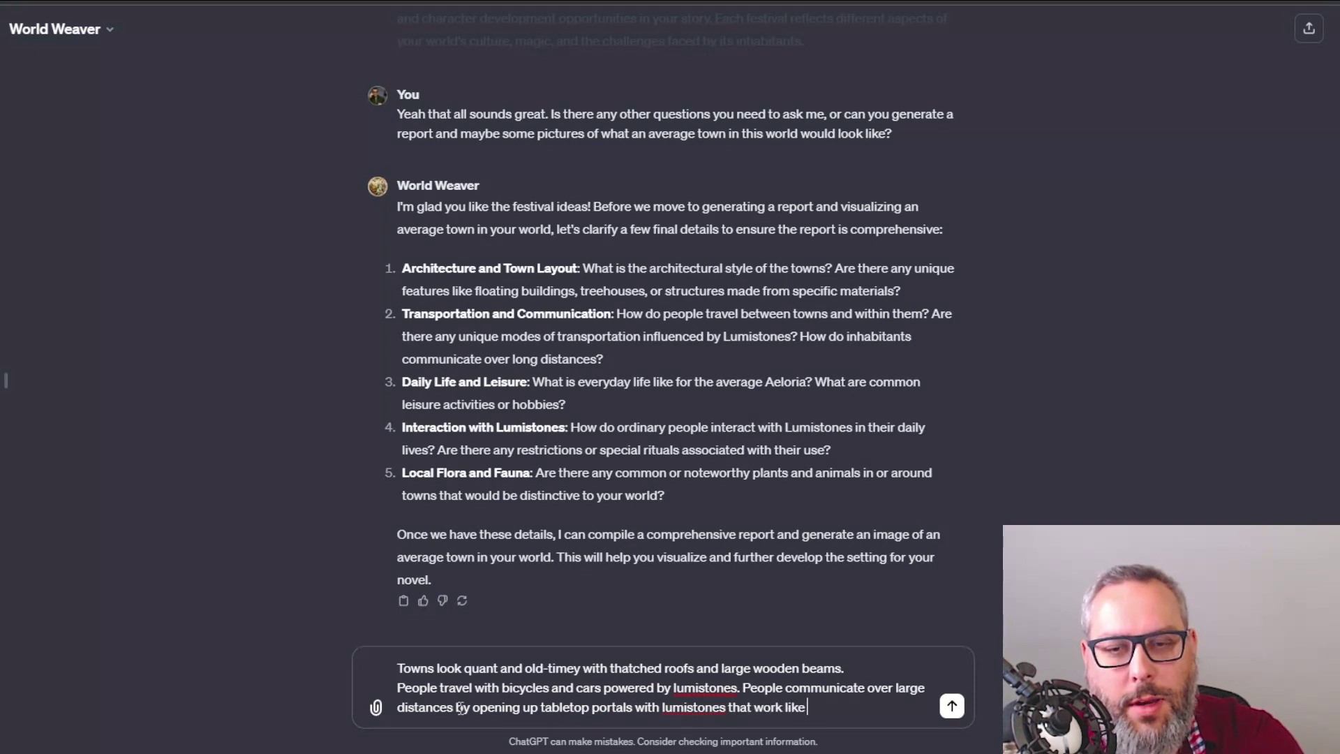
pyautogui.write(' a video chat.')
pyautogui.hotkey('shift', 'Return')
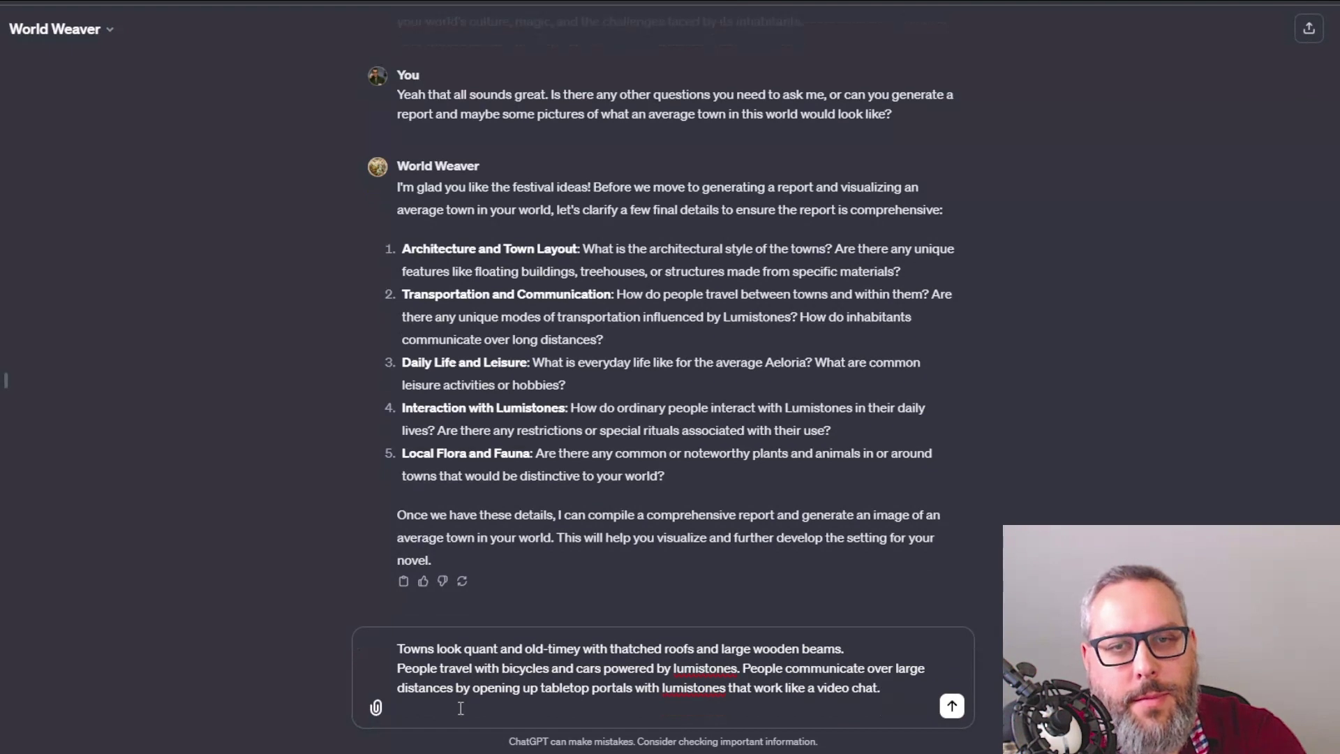
# Add notes on an average day, permits for unsealed lumistones, and no specific plants or animals yet
pyautogui.write('An average day depends on th')
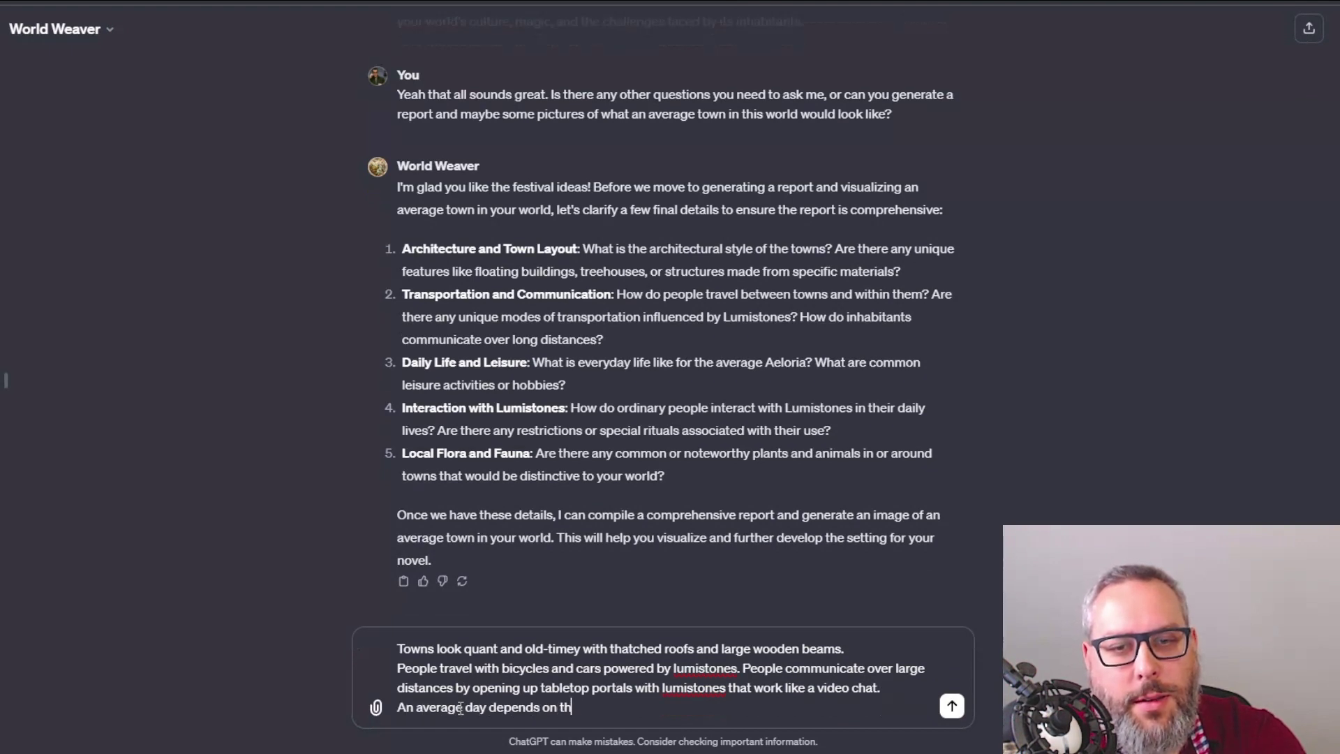
pyautogui.write('e person. Kids go to scho')
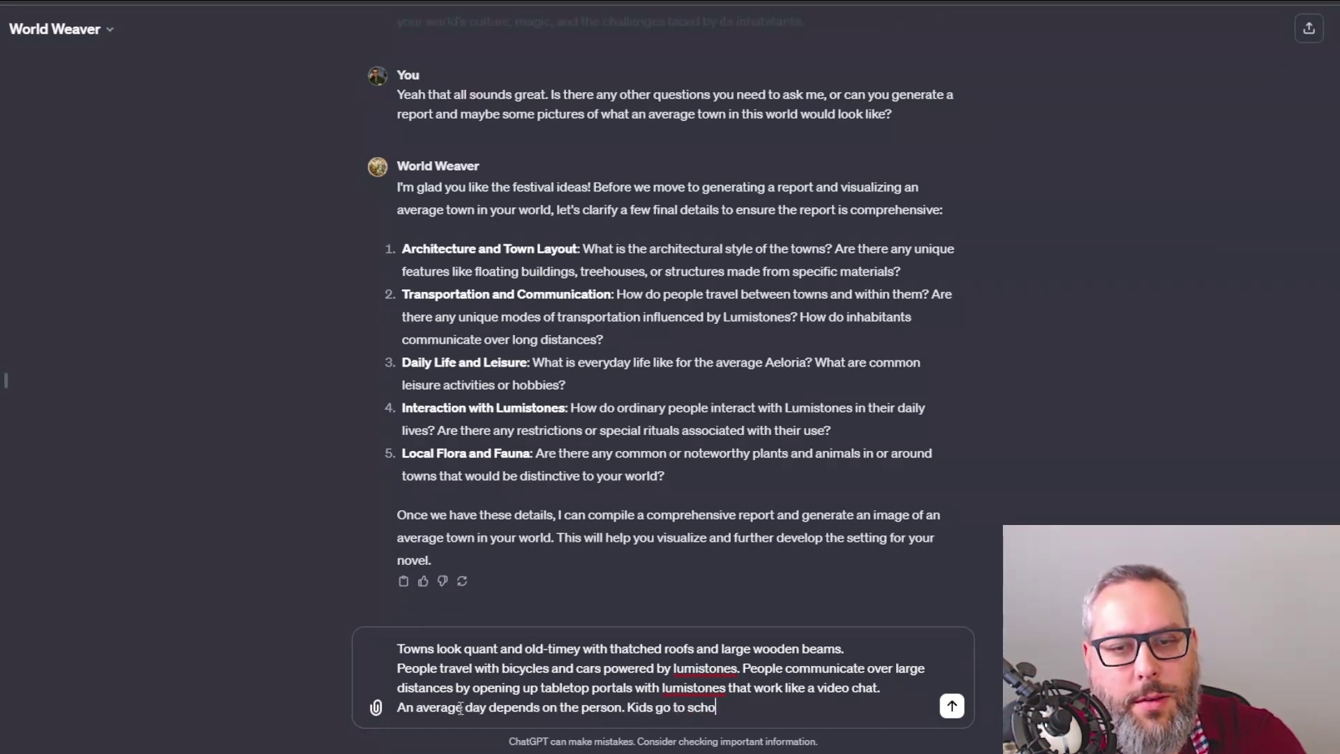
pyautogui.write('ol, adults work, adv')
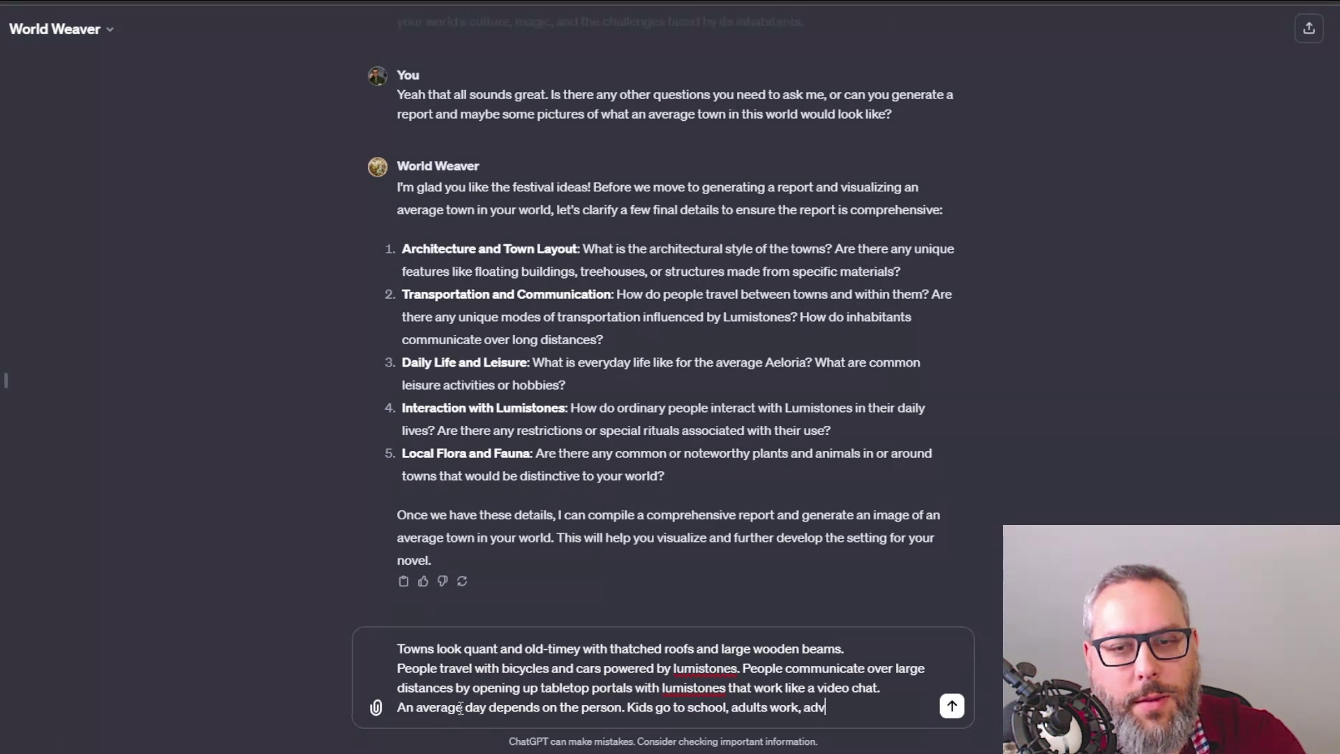
pyautogui.write('entures ')
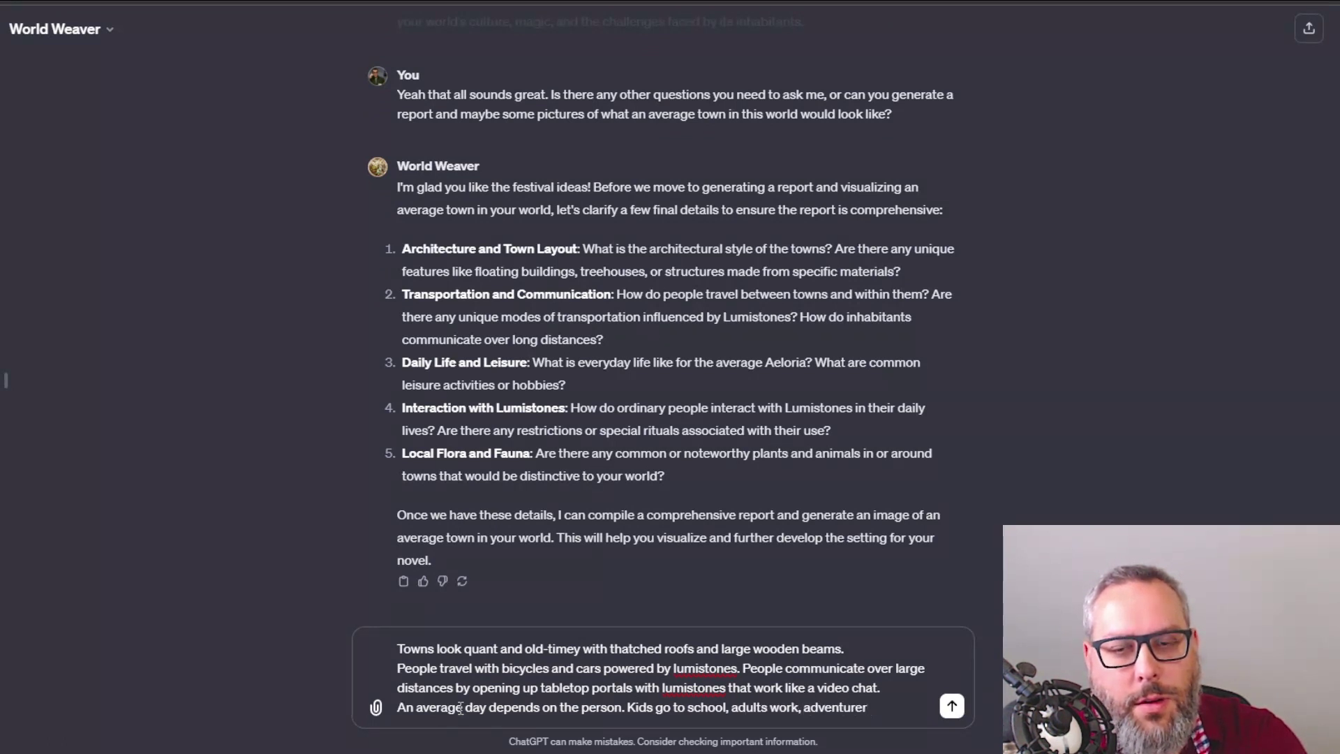
pyautogui.write('s go adventuring')
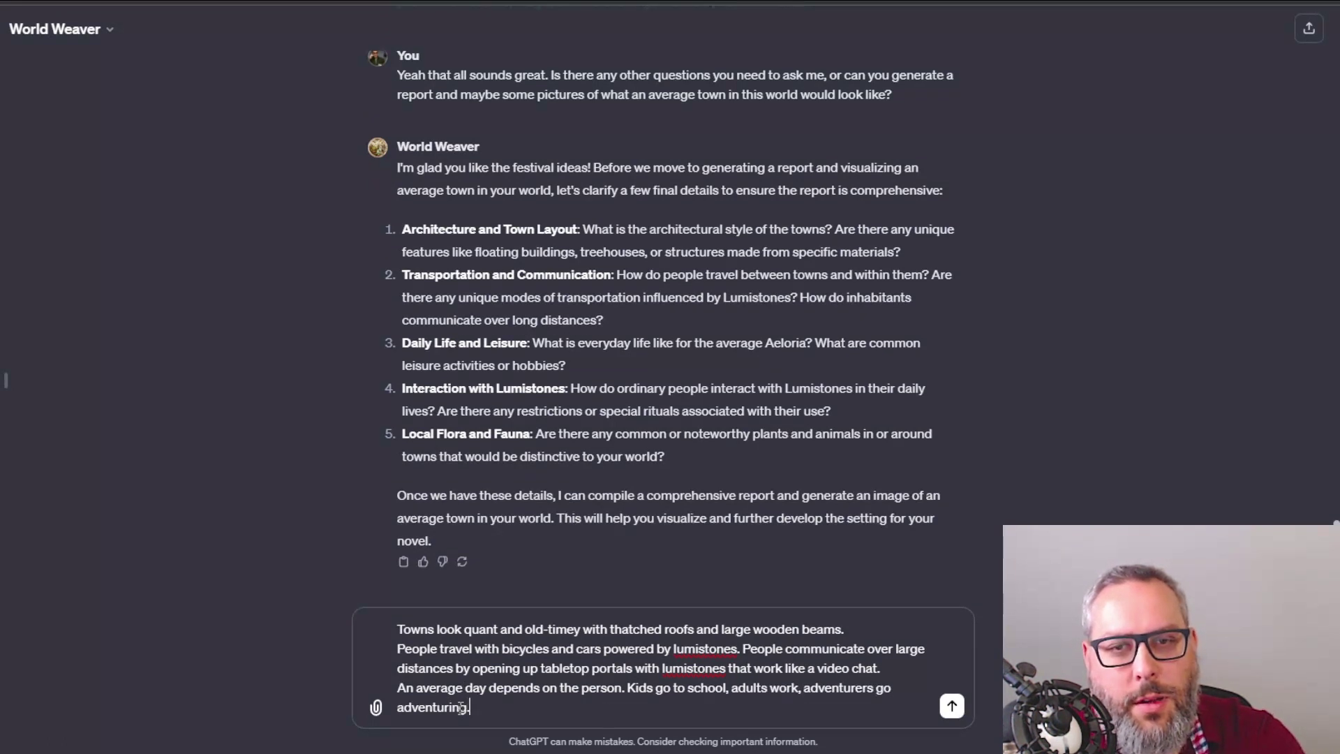
pyautogui.write('.')
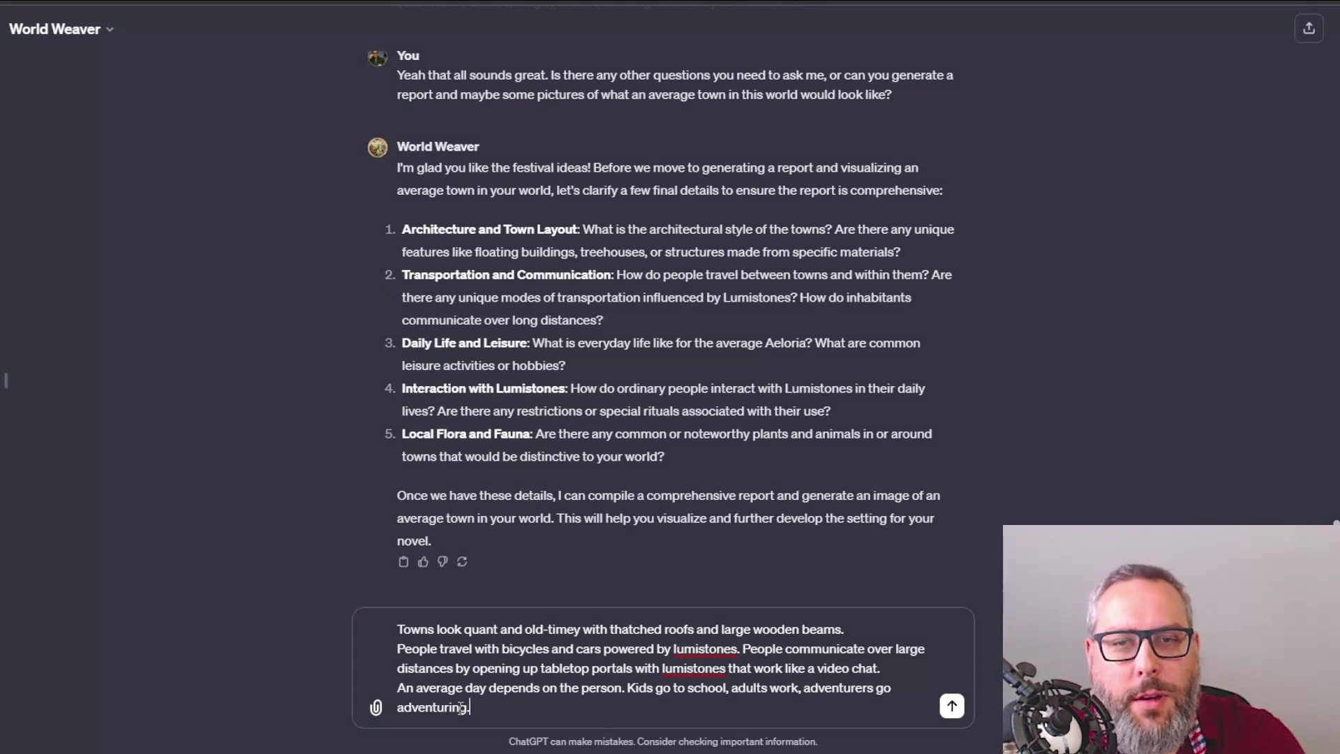
pyautogui.hotkey('shift', 'Return')
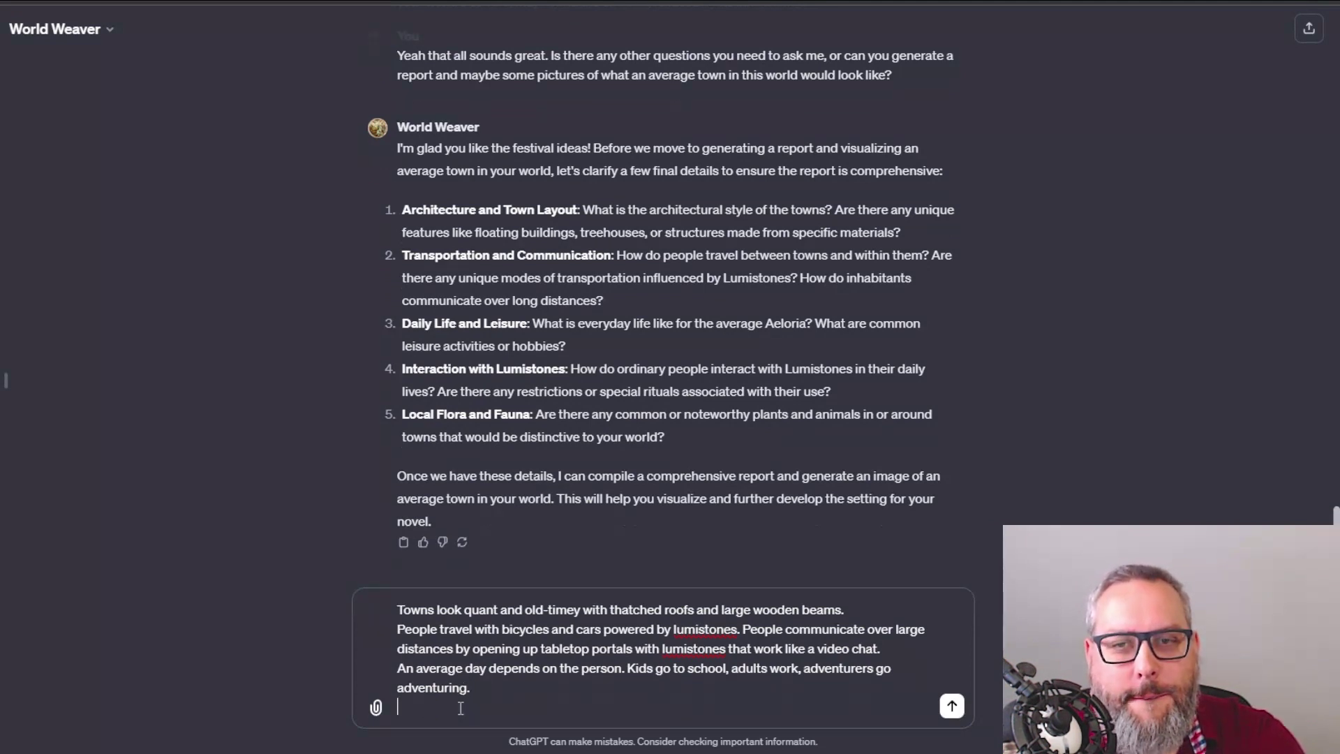
pyautogui.write('You ne')
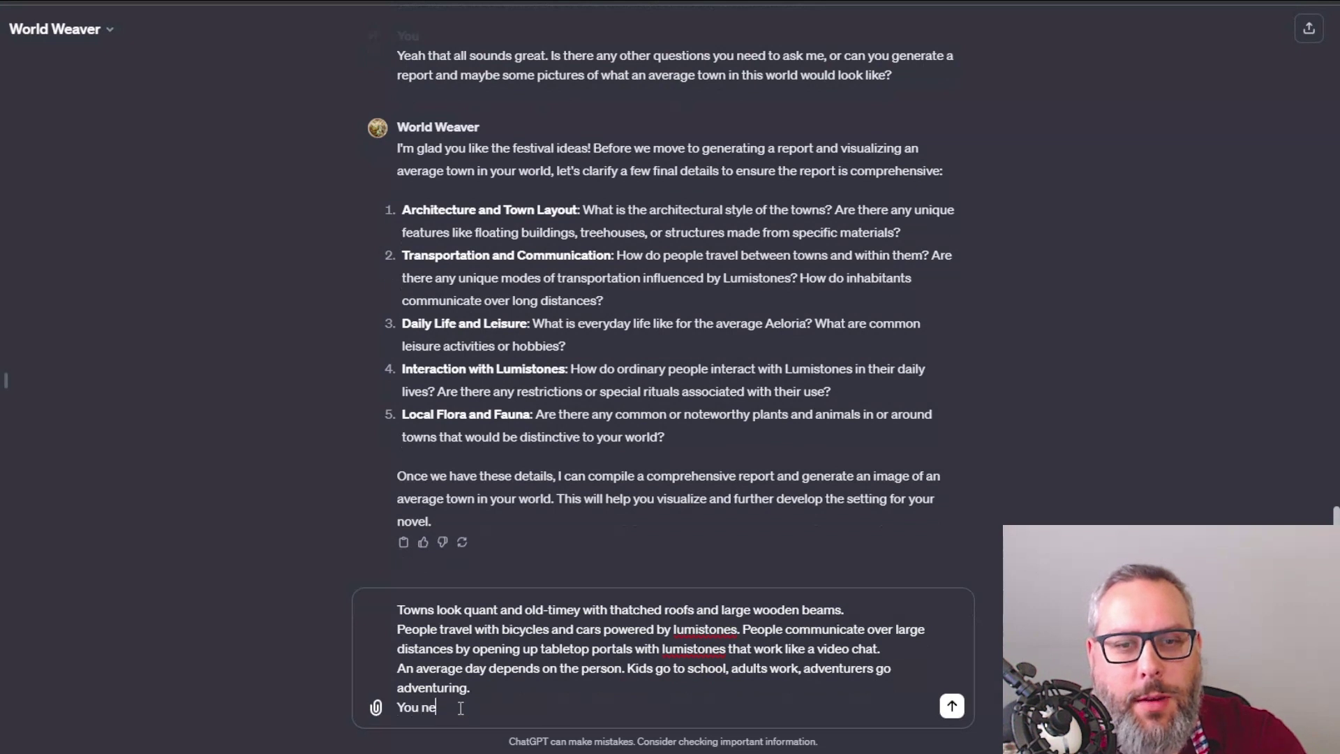
pyautogui.write('ed a permit or lice')
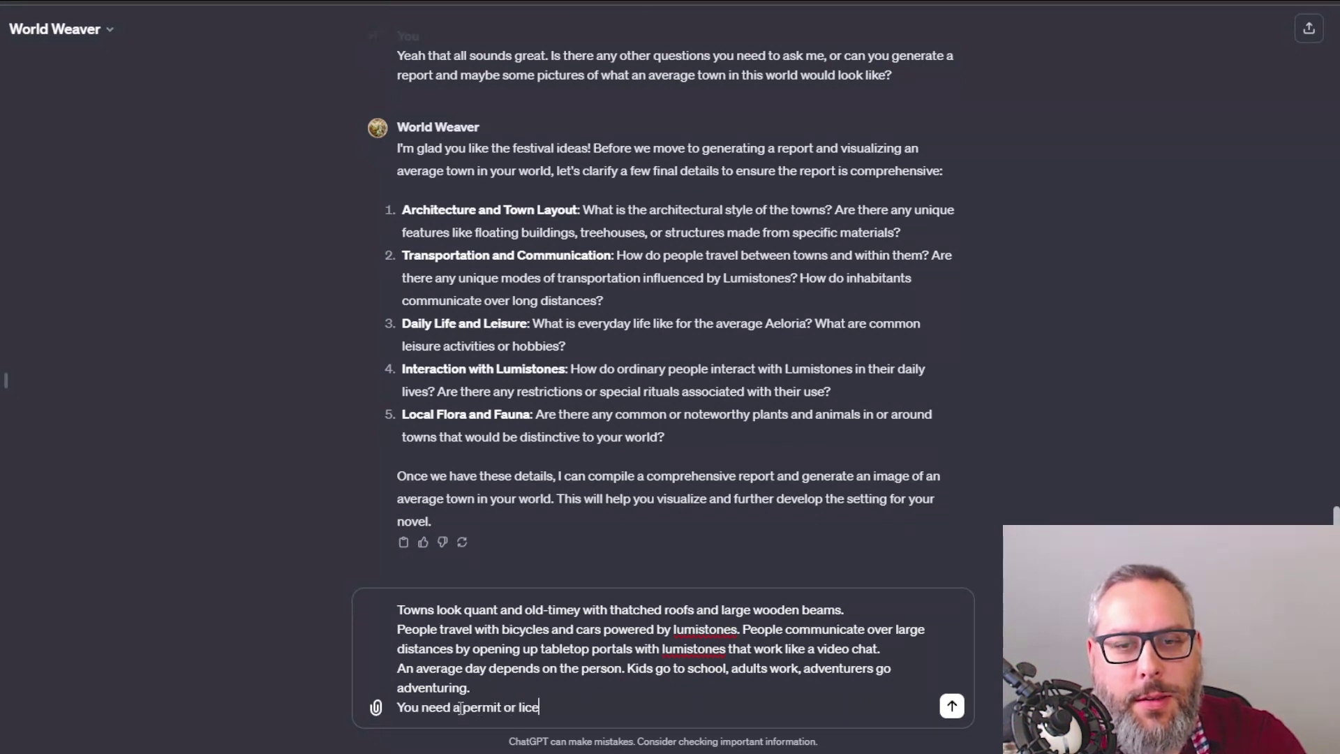
pyautogui.write('nce to use ')
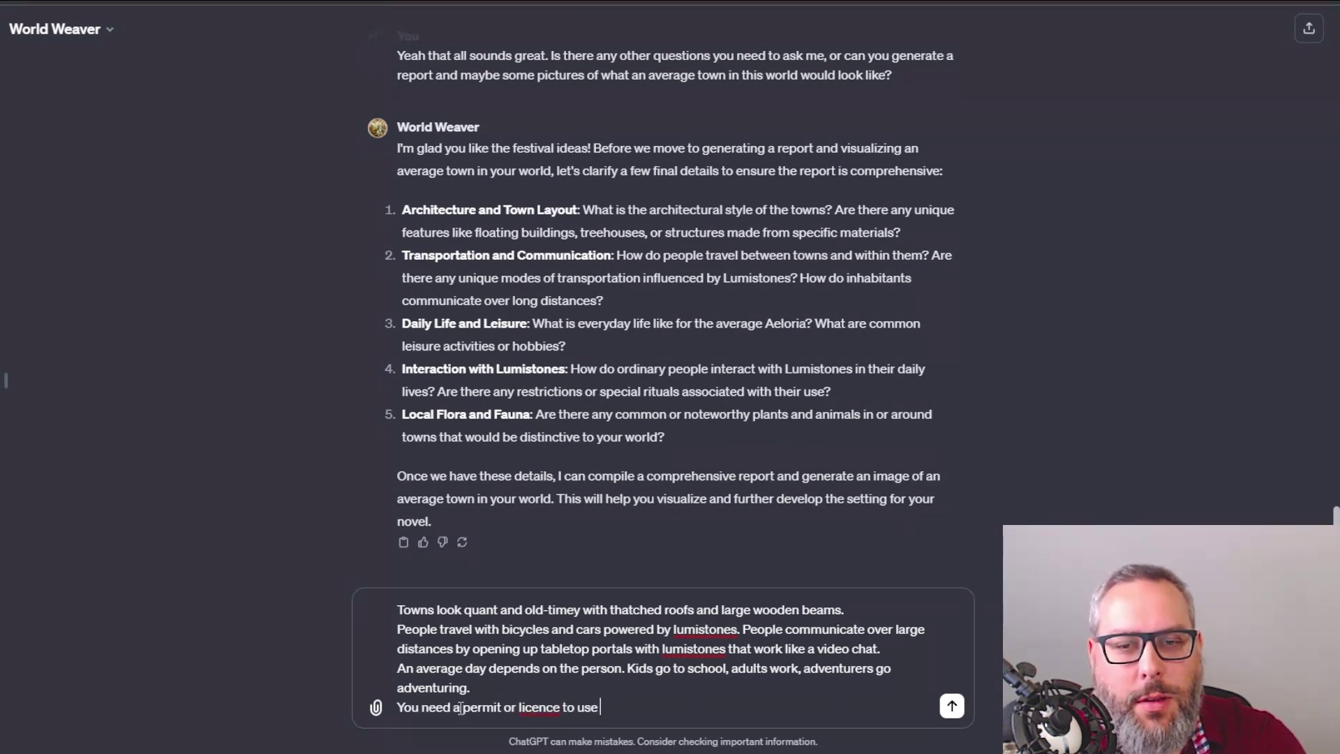
pyautogui.write("lumistones that don't")
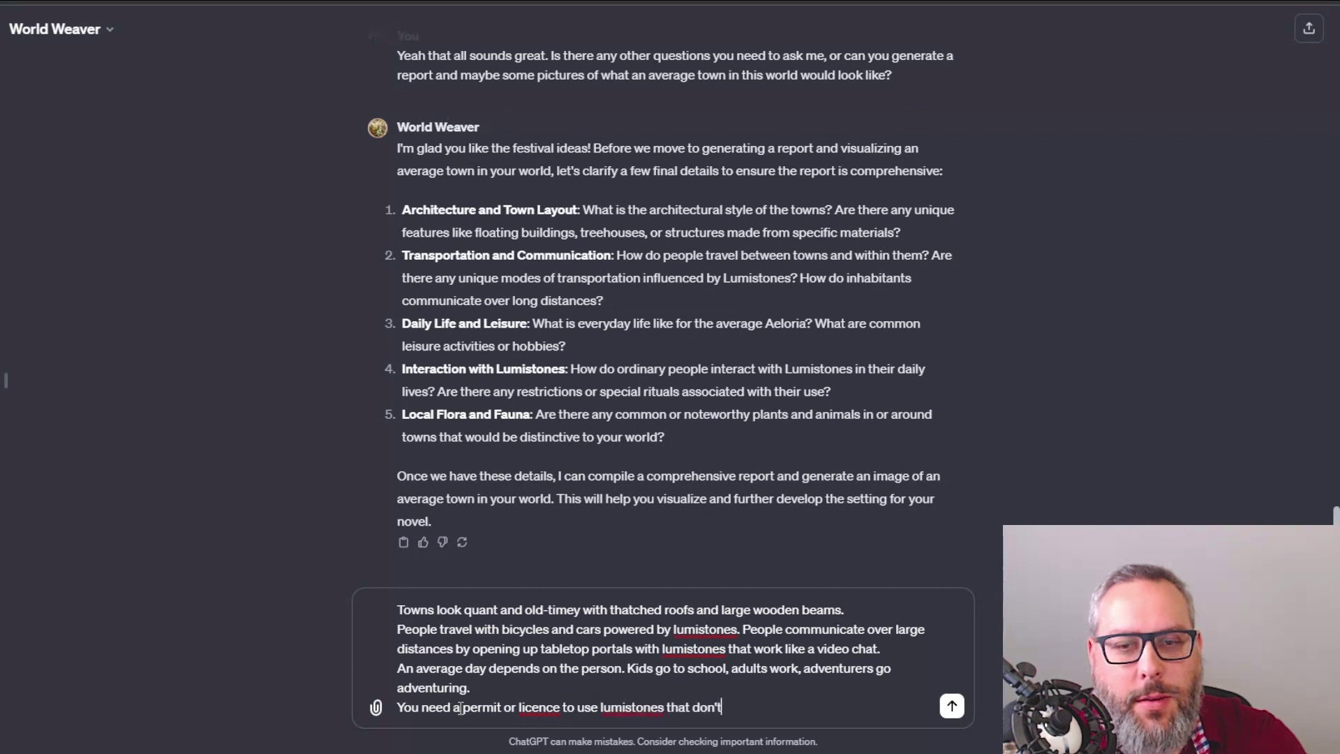
pyautogui.write(' come sealed into commerci')
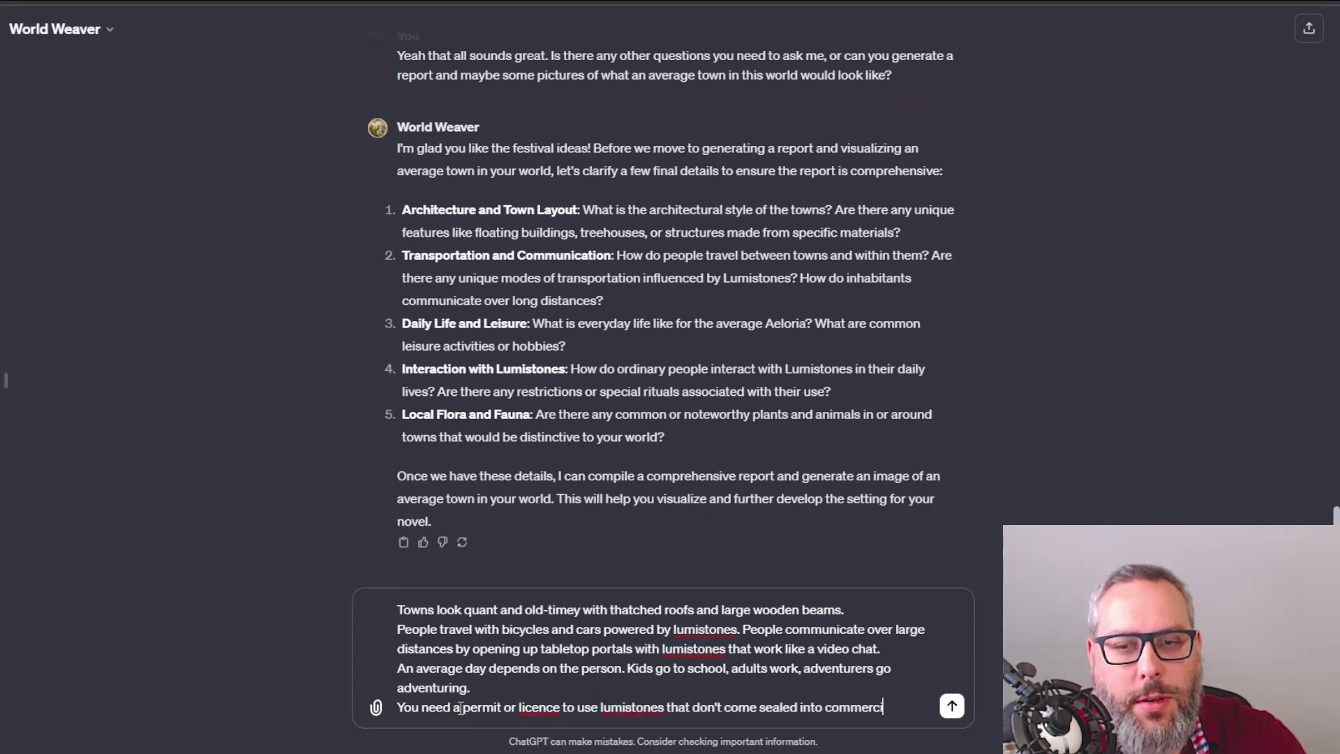
pyautogui.write('ally produce')
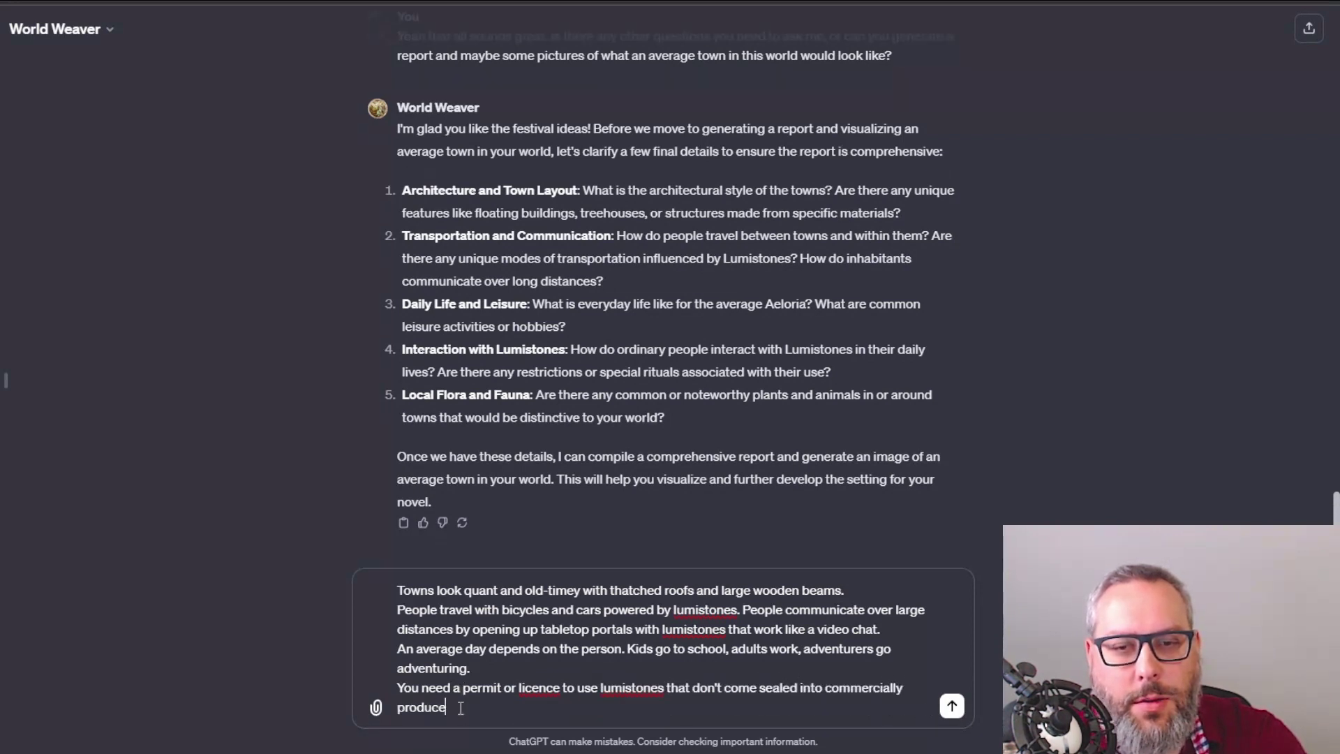
pyautogui.write('d products.')
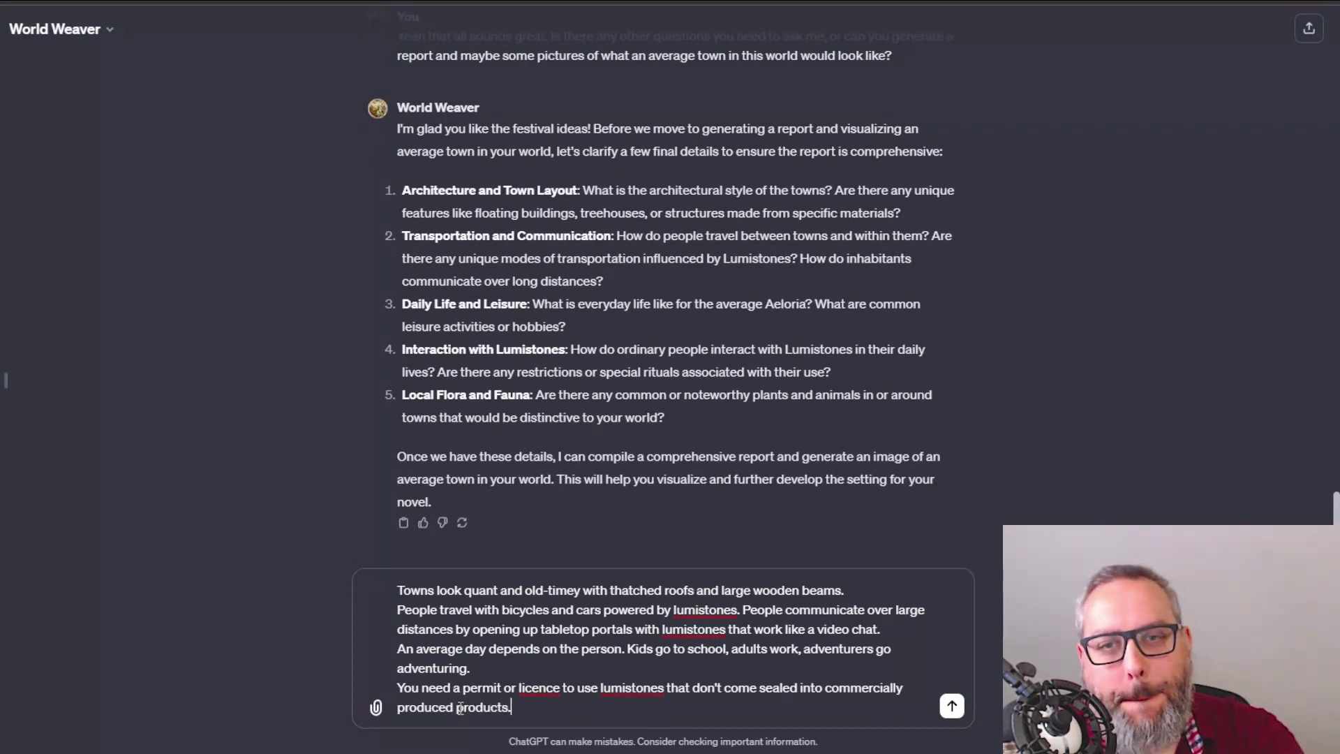
pyautogui.hotkey('shift', 'Return')
pyautogui.write("I don't want to define any")
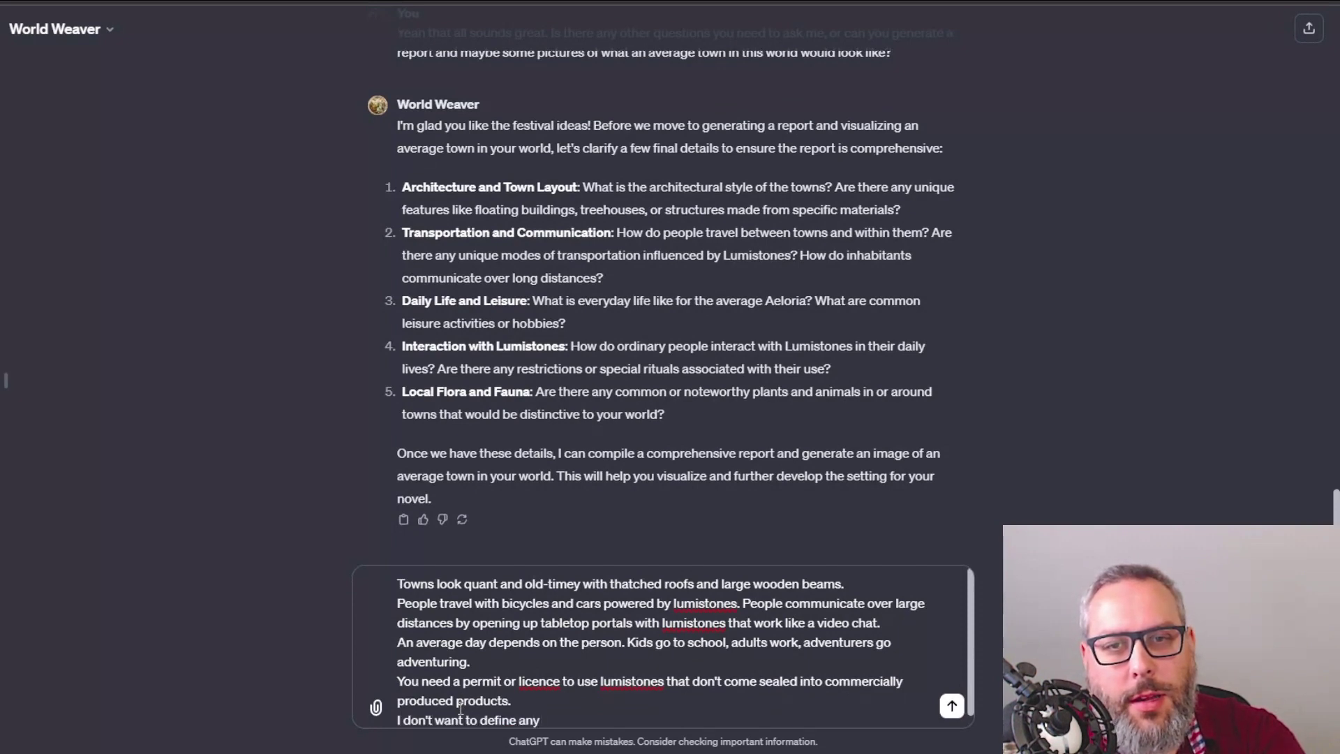
pyautogui.write(' note')
pyautogui.press('BackSpace')
pyautogui.press('BackSpace')
pyautogui.press('BackSpace')
pyautogui.write('specifics plants or animals at this time.')
# Send the town details and read the report's opening Genre and Tone and World Origin text
pyautogui.press('Return')
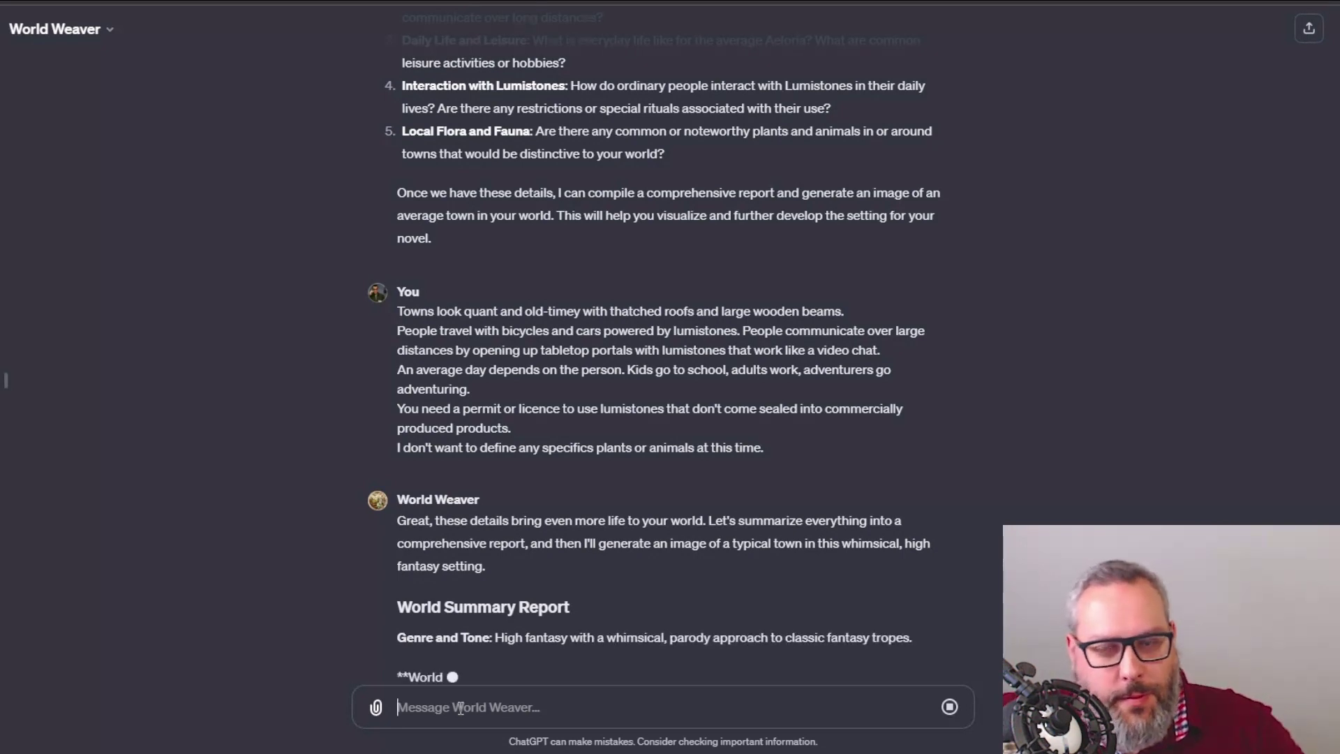
pyautogui.moveTo(395, 233); pyautogui.dragTo(627, 266)
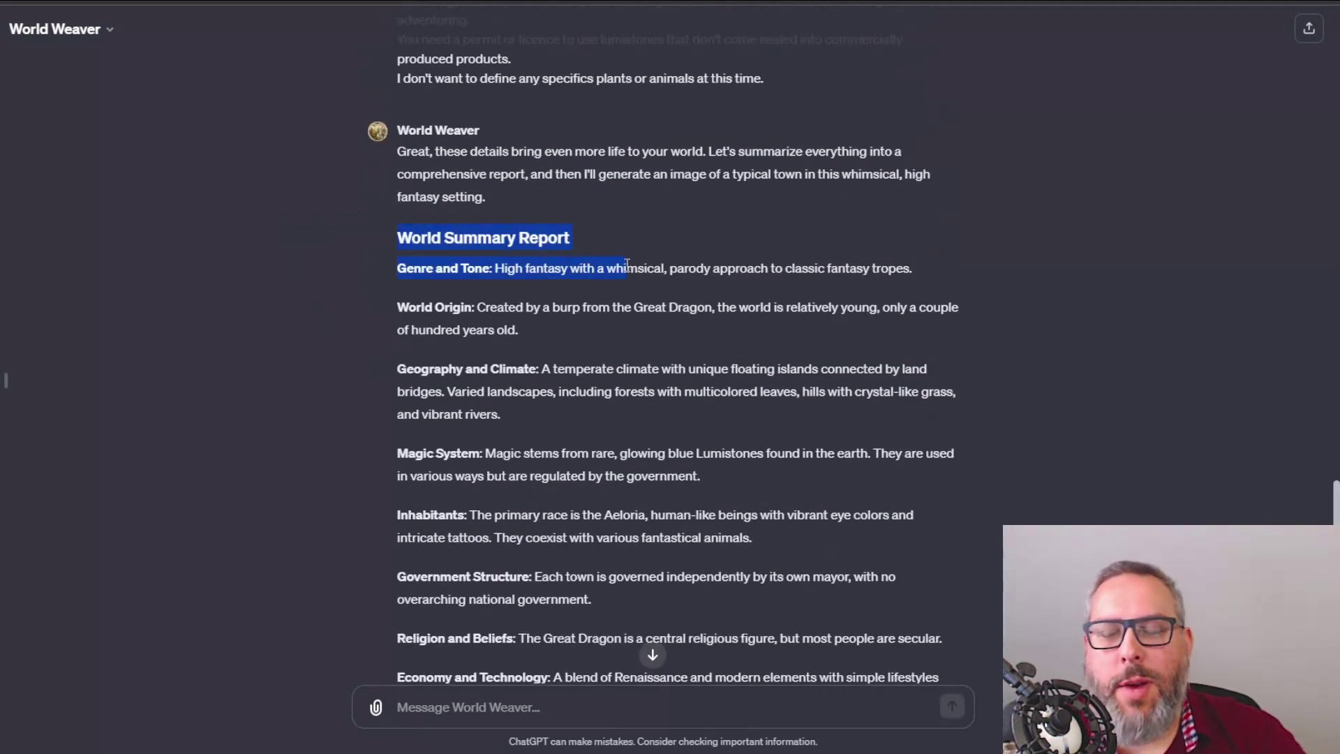
pyautogui.click(623, 260)
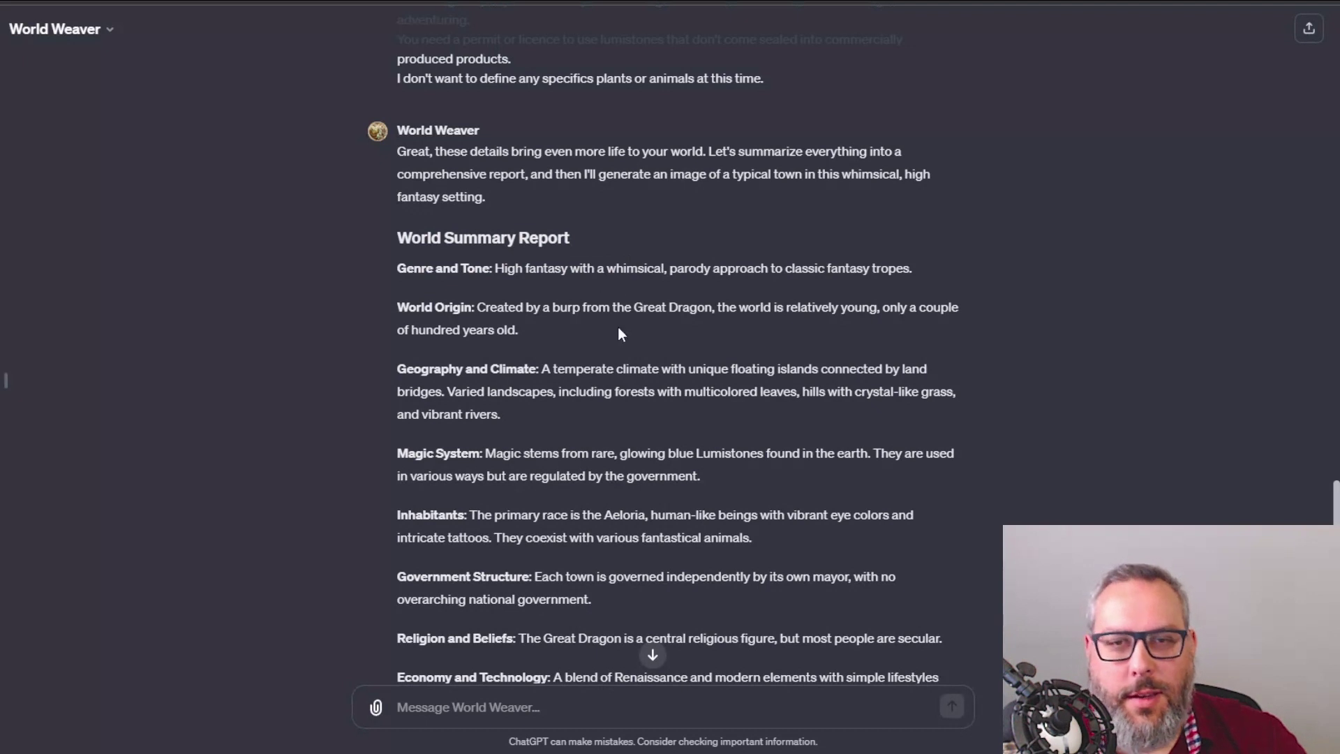
pyautogui.moveTo(397, 269); pyautogui.dragTo(837, 286)
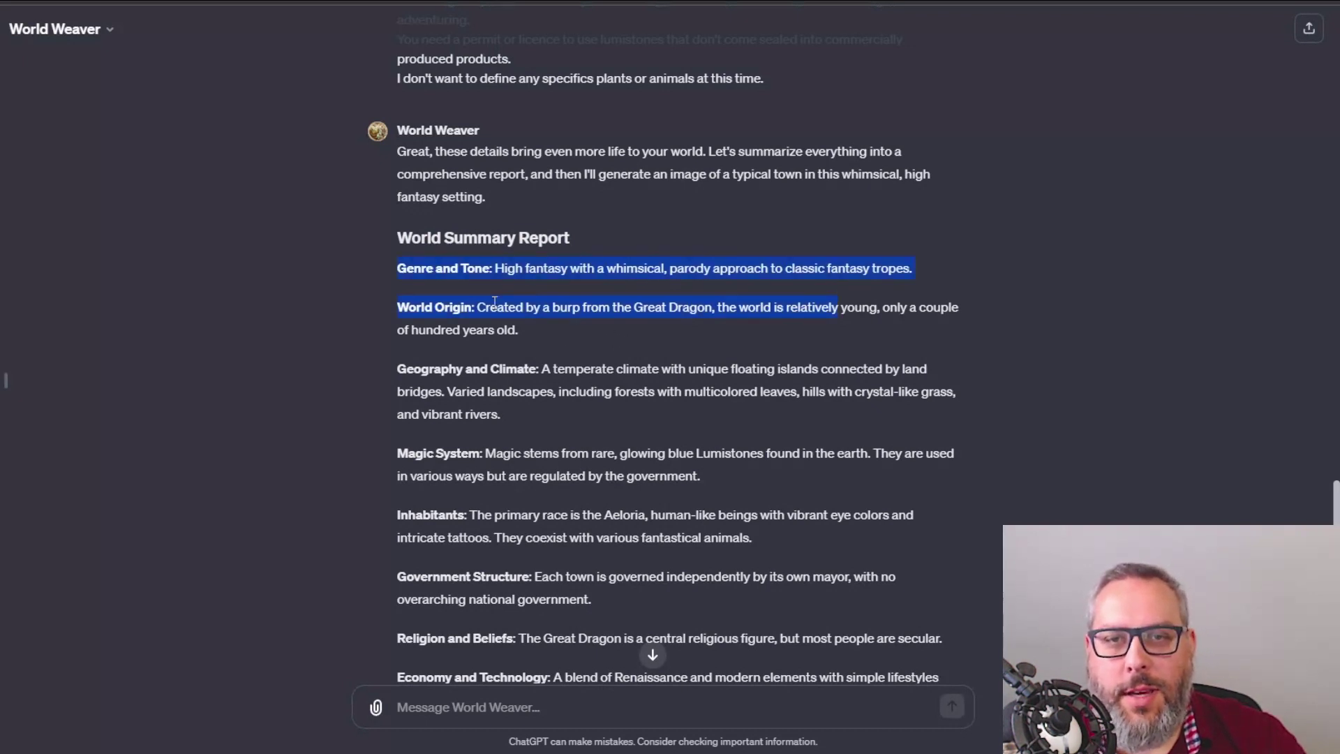
pyautogui.moveTo(495, 301); pyautogui.dragTo(726, 308)
pyautogui.click(733, 314)
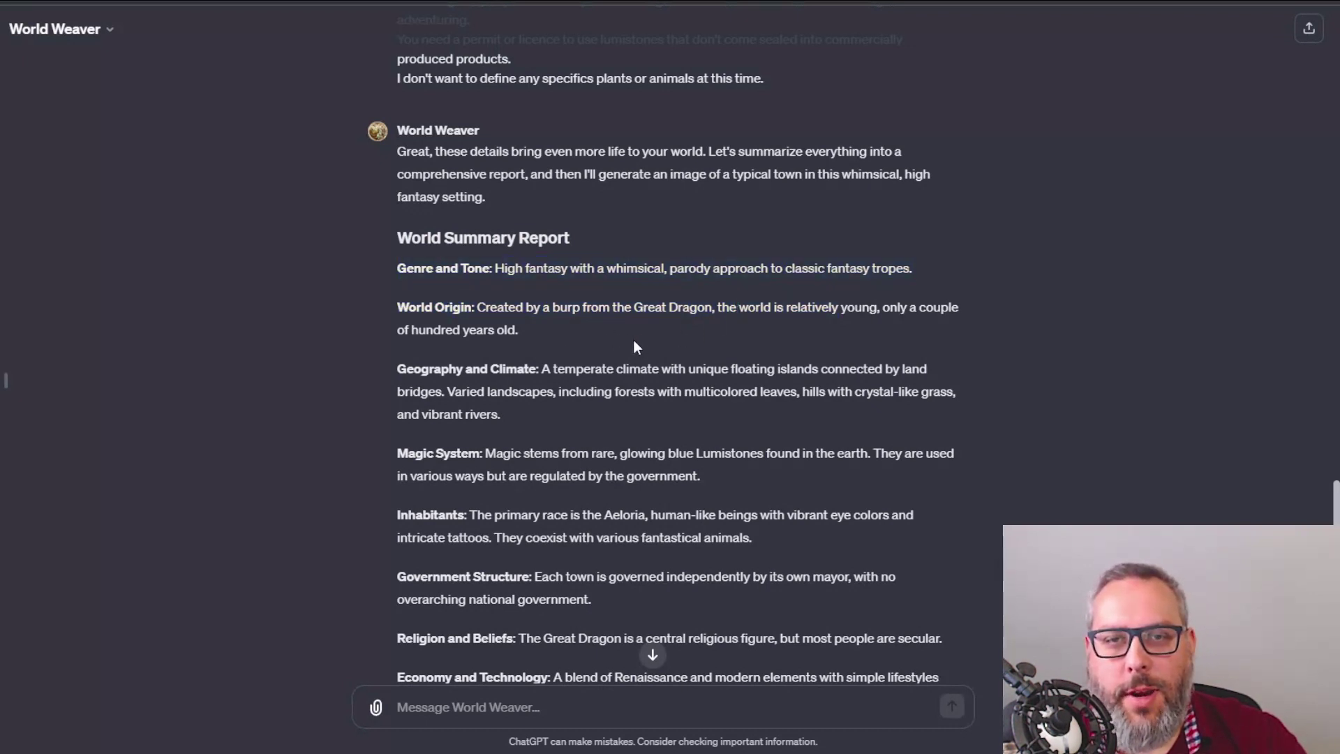
# Read through Geography, Climate and Inhabitants down to the Visual Representation town image
pyautogui.scroll(-2, 504, 251)
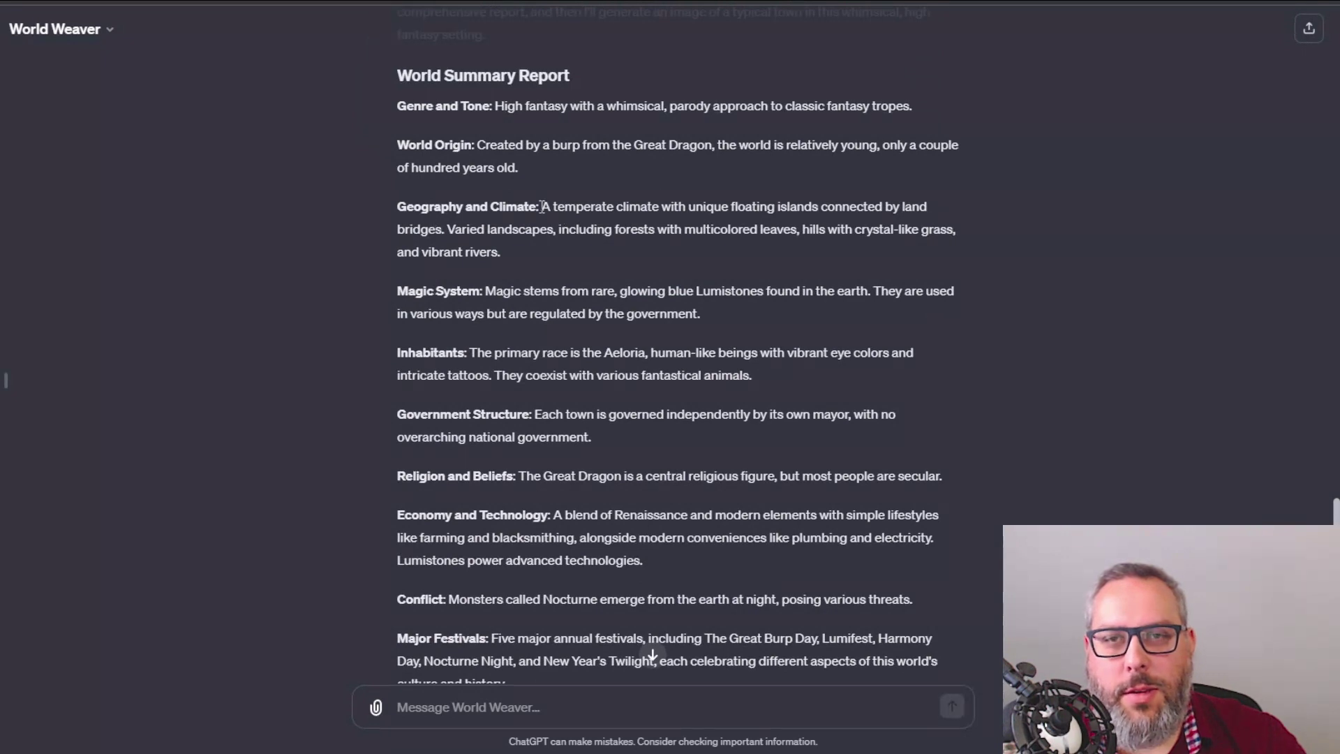
pyautogui.moveTo(541, 206); pyautogui.dragTo(663, 250)
pyautogui.click(663, 250)
pyautogui.scroll(-1, 576, 259)
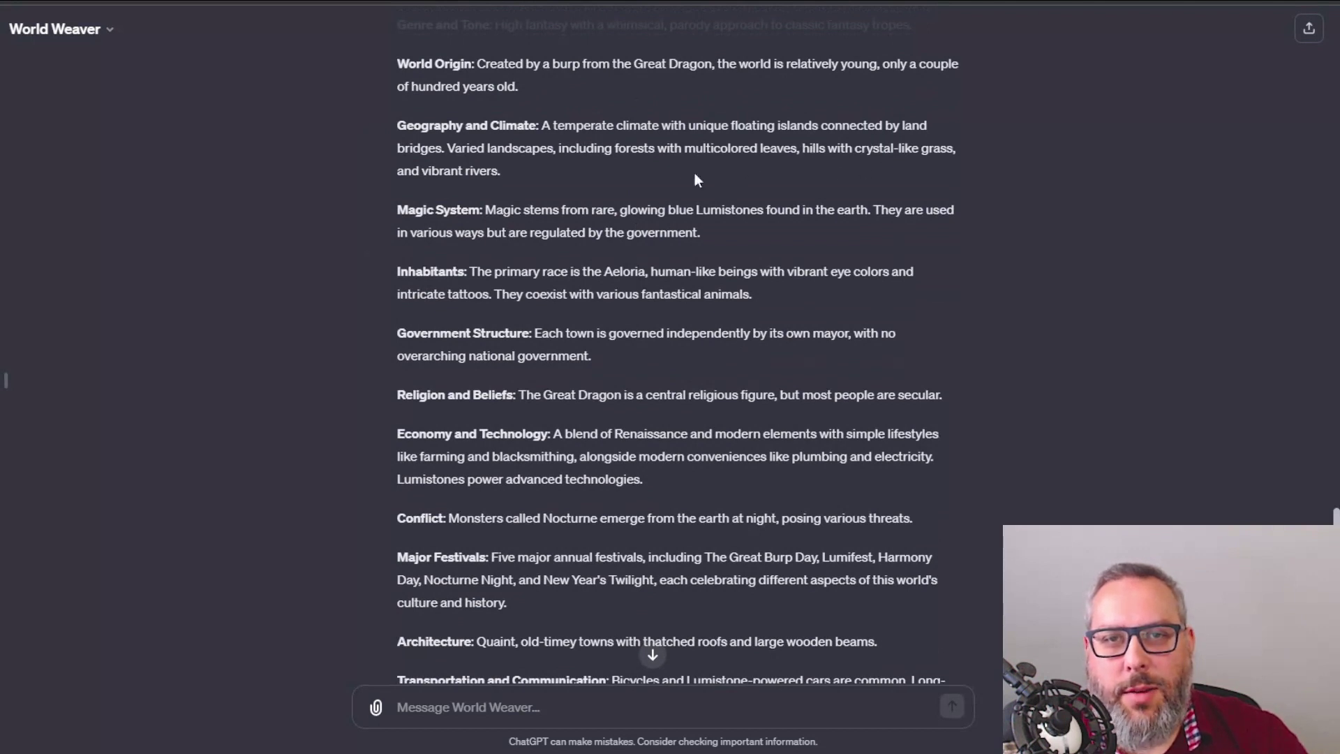
pyautogui.scroll(-1, 600, 199)
pyautogui.scroll(-1, 559, 204)
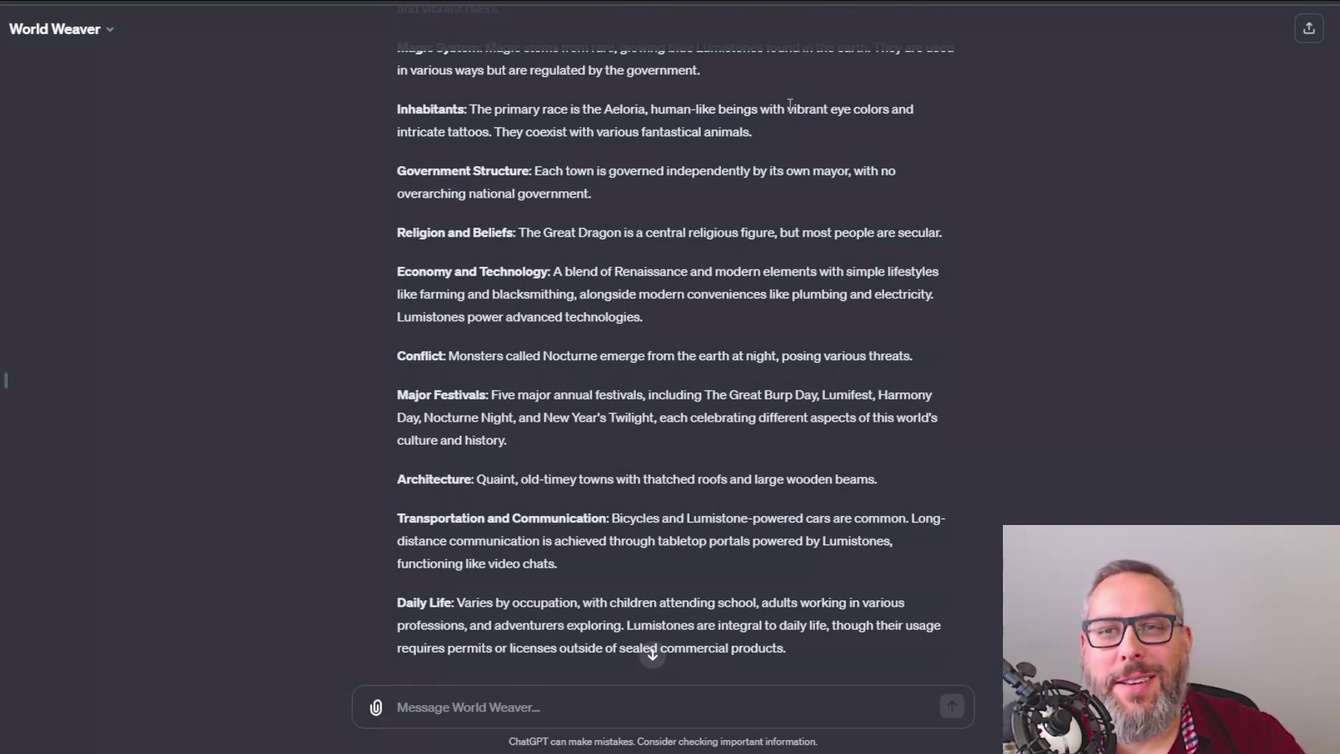
pyautogui.moveTo(788, 110); pyautogui.dragTo(497, 137)
pyautogui.click(572, 221)
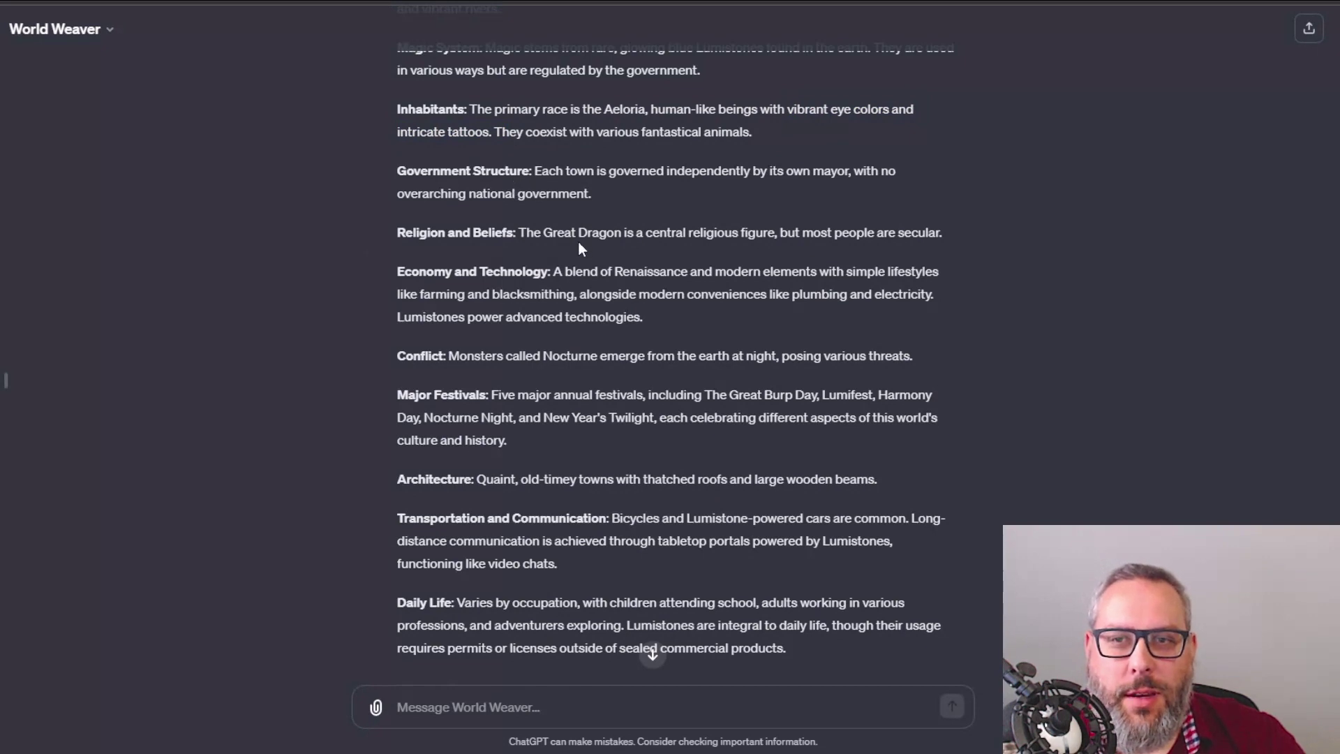
pyautogui.scroll(-10, 562, 282)
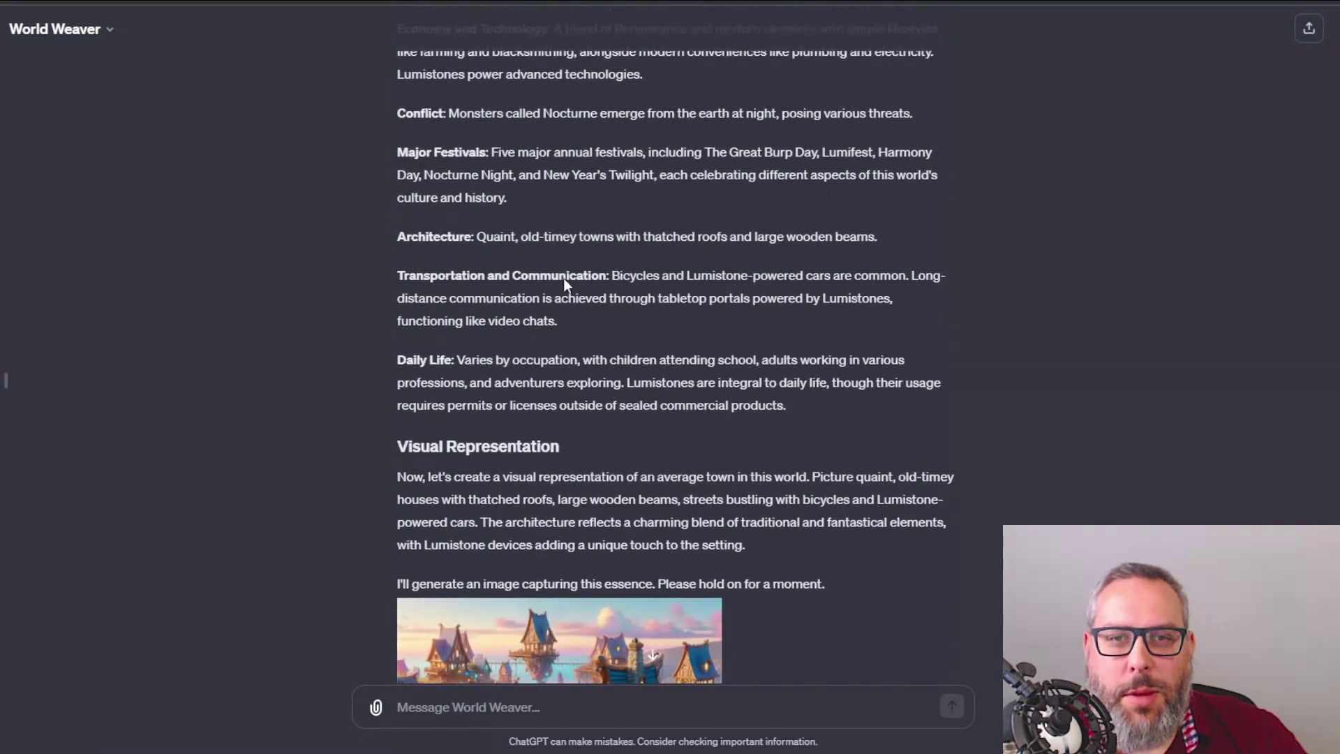
pyautogui.click(519, 312)
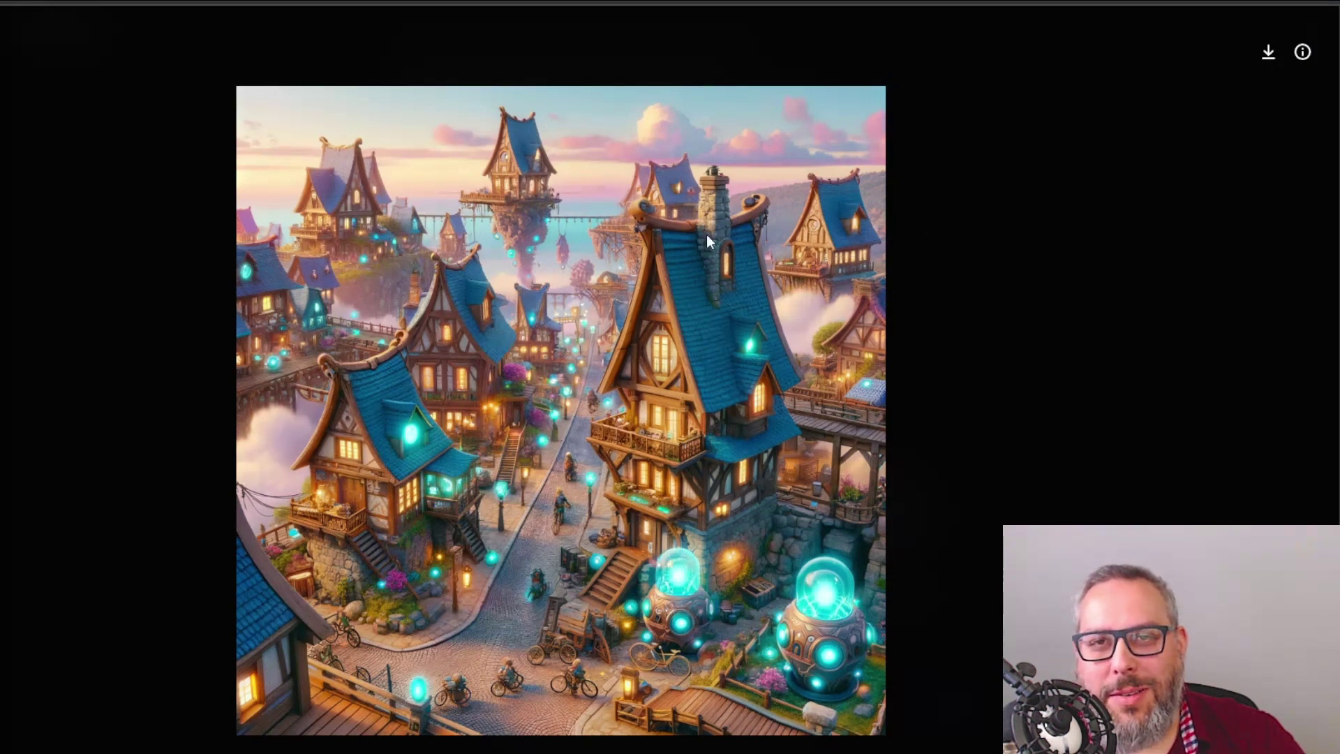
pyautogui.press('Escape')
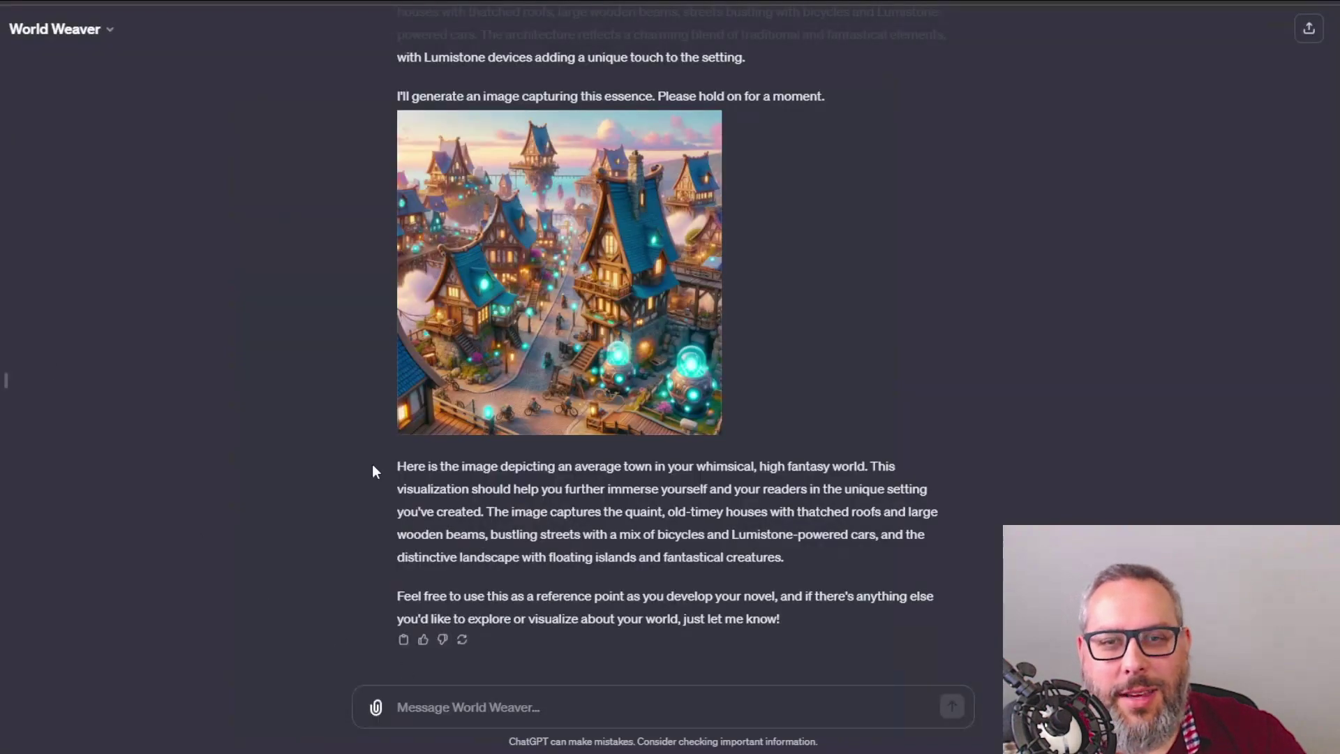
pyautogui.moveTo(367, 462); pyautogui.dragTo(652, 464)
pyautogui.click(652, 464)
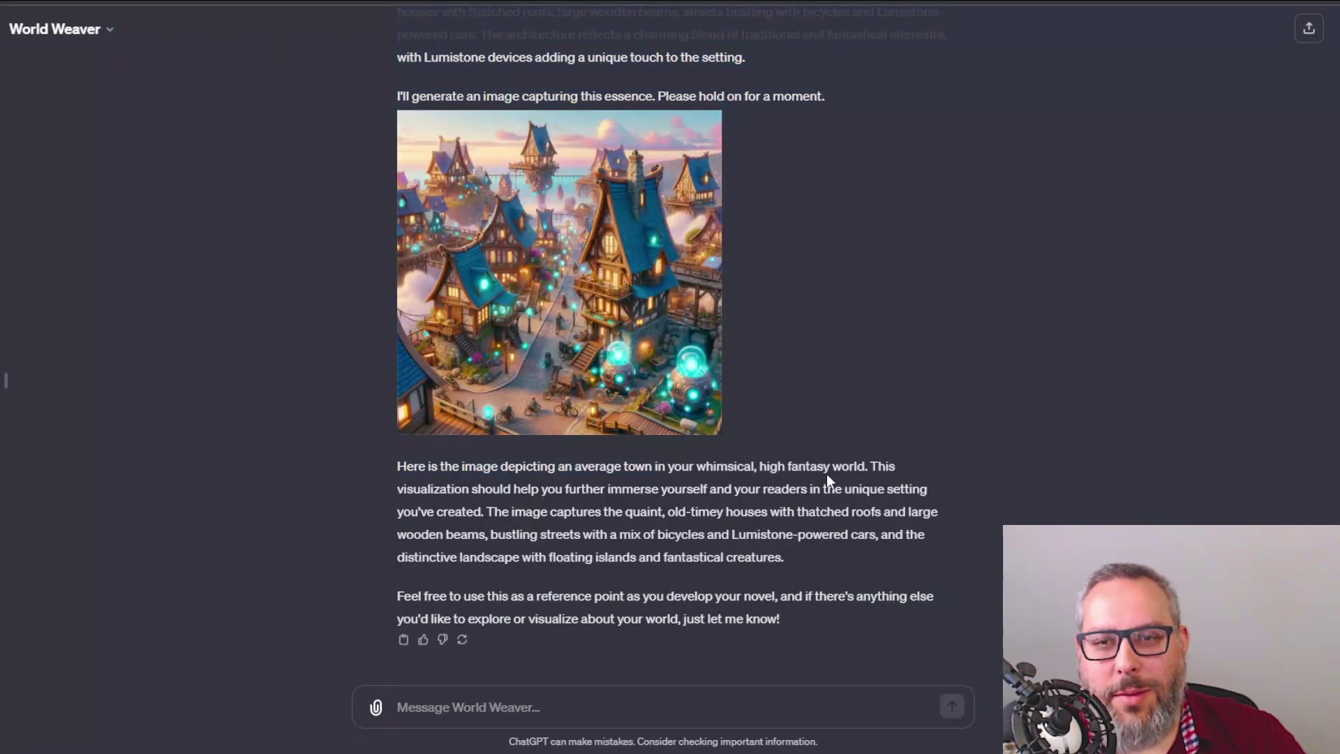
# Ask World Weaver: 'Can you give me an illustration of an Aelorian man, woman, and child please?'
pyautogui.click(710, 725)
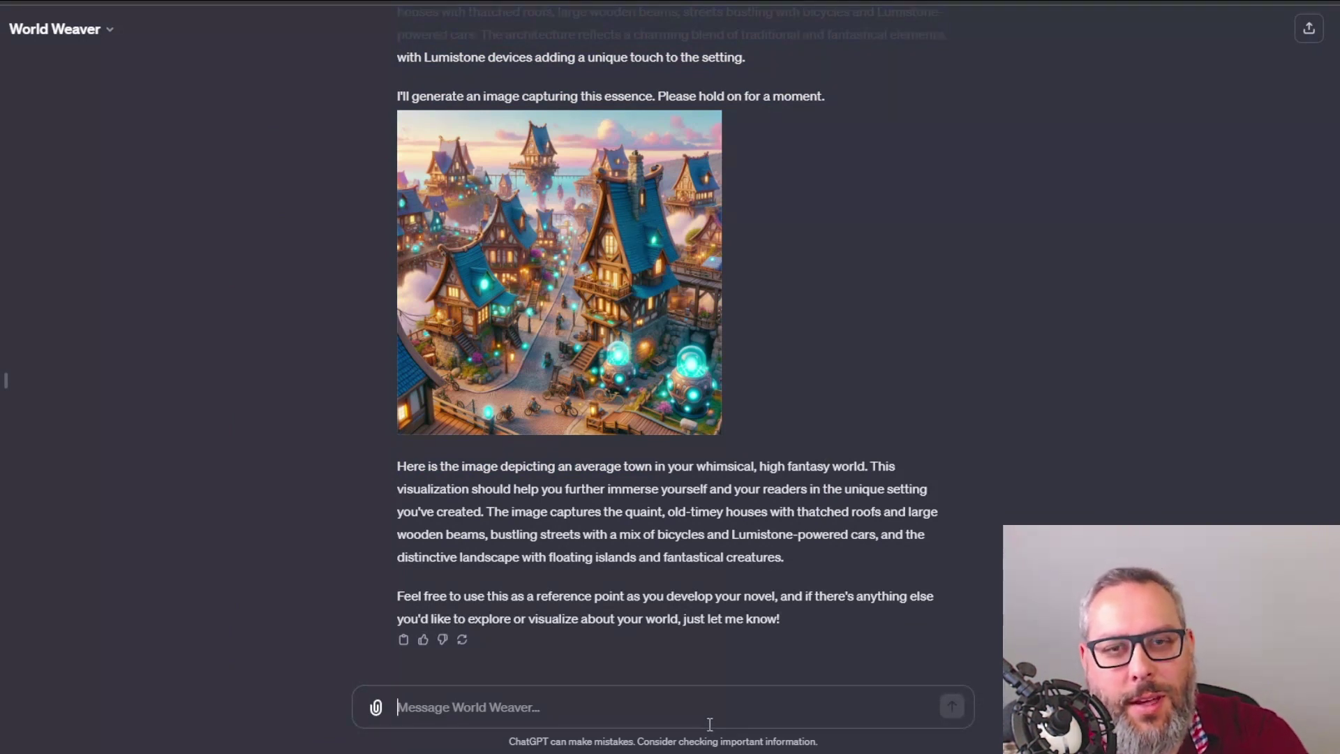
pyautogui.write('Can you give me an illustration of an Alor')
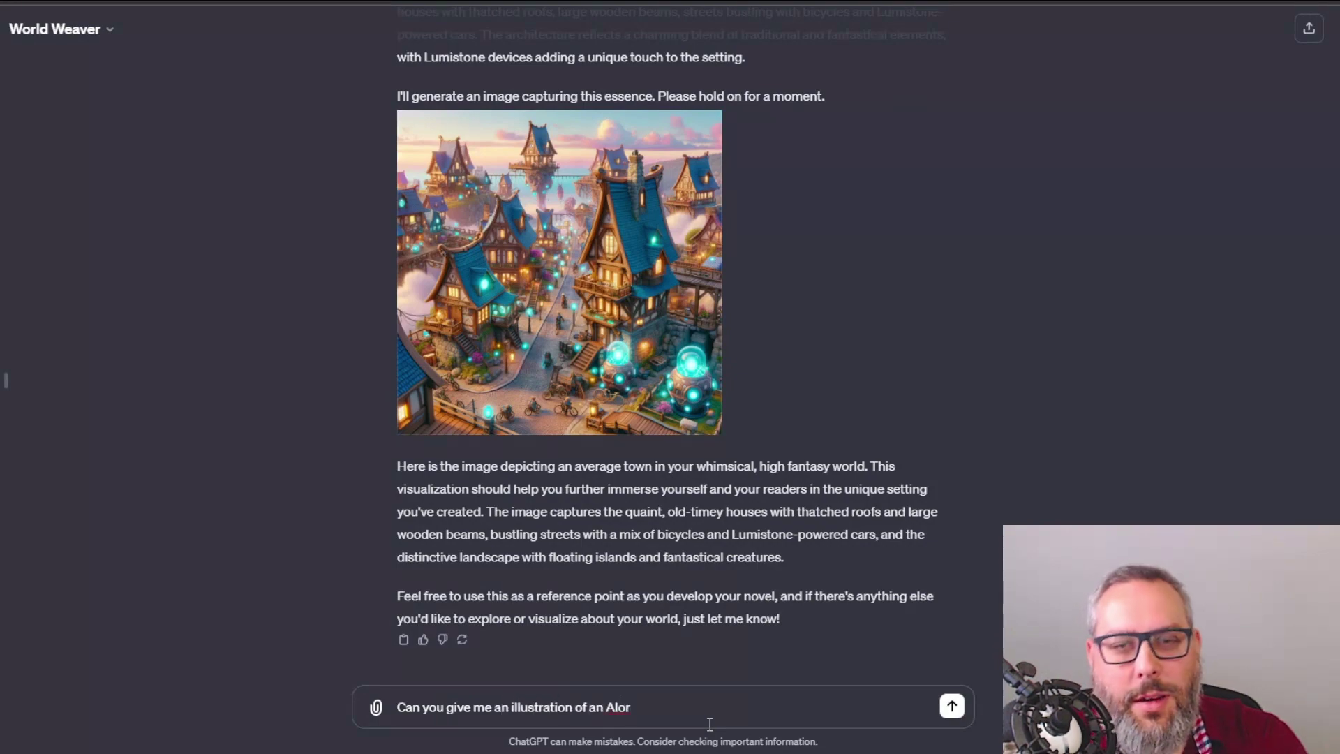
pyautogui.scroll(15, 736, 317)
pyautogui.scroll(1, 611, 381)
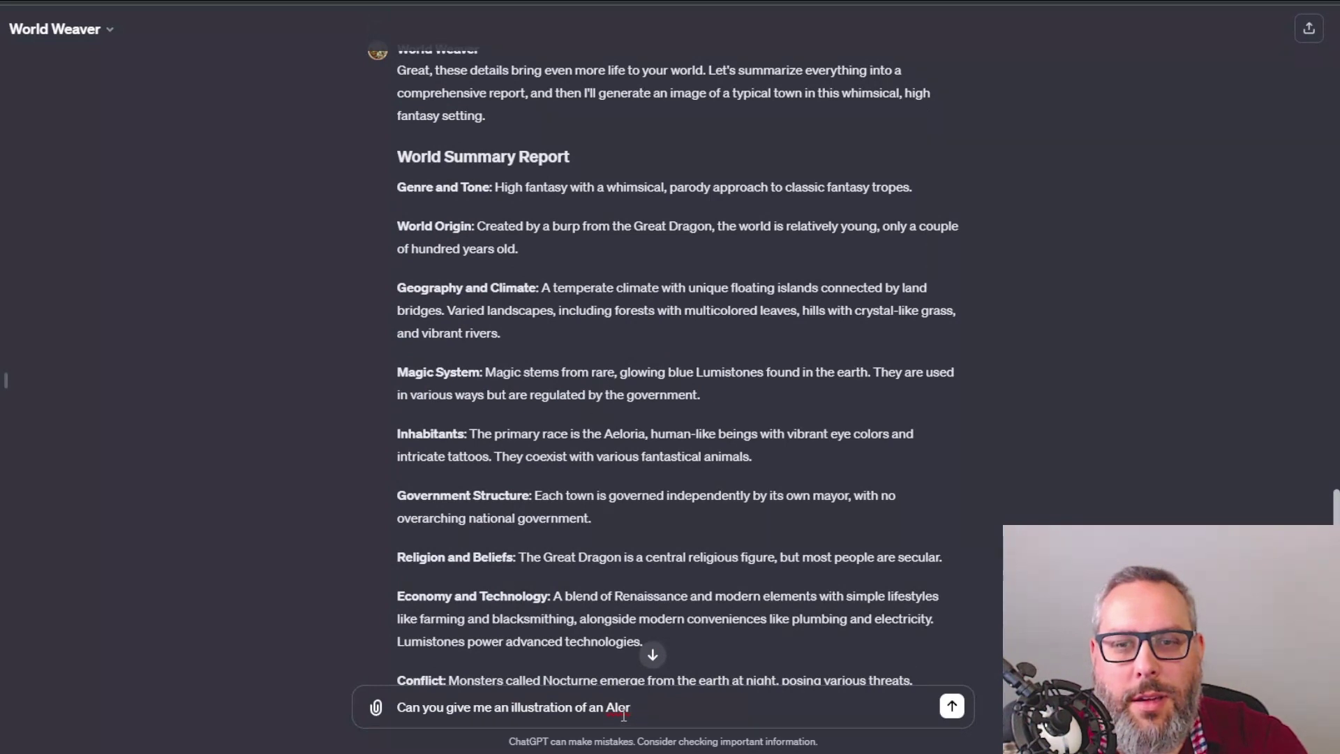
pyautogui.write('lorian')
pyautogui.scroll(-15, 733, 553)
pyautogui.write('man, woman, and child please?')
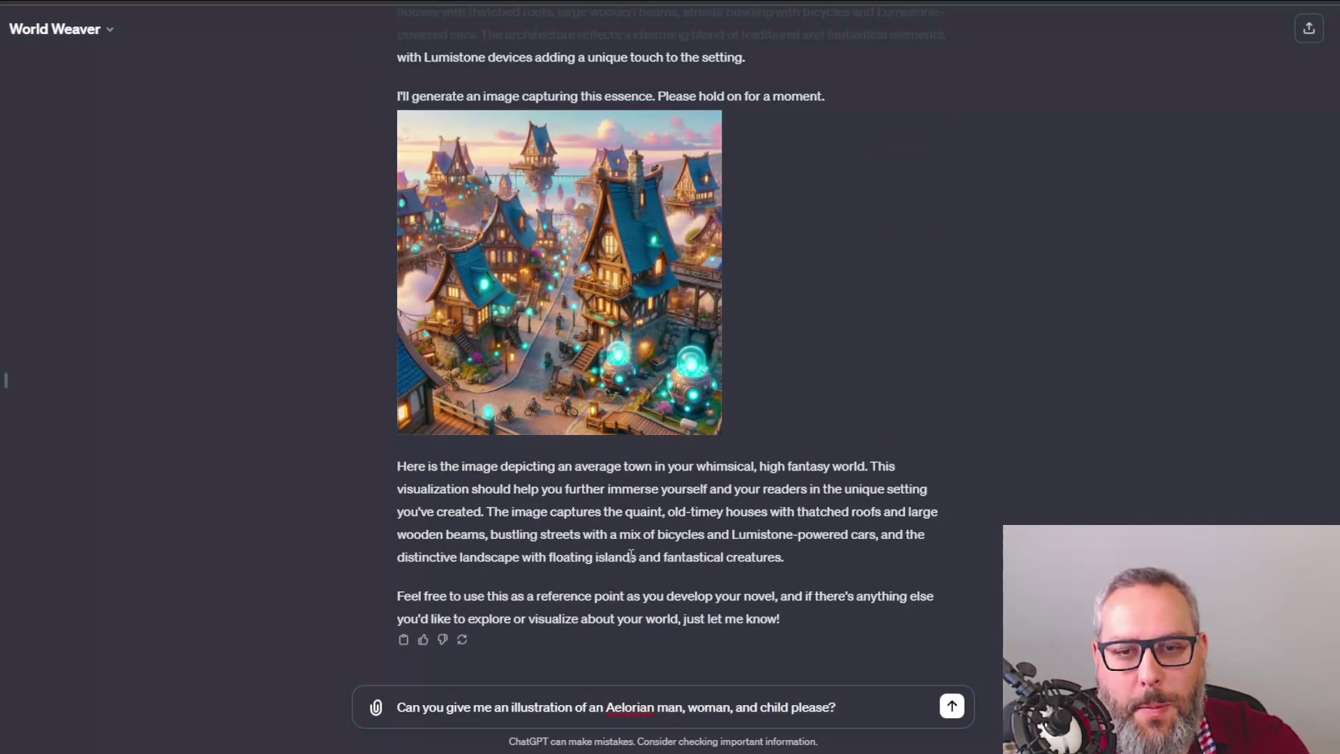
pyautogui.press('Return')
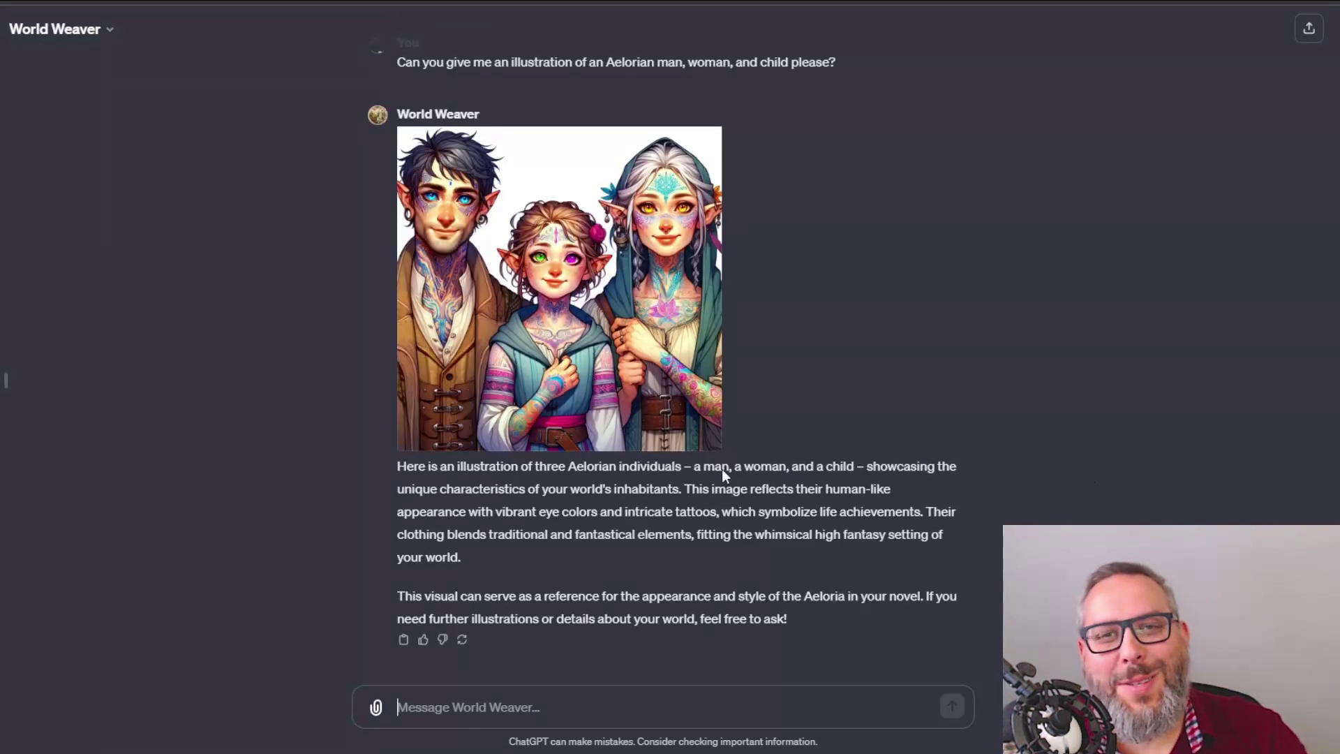
pyautogui.click(532, 269)
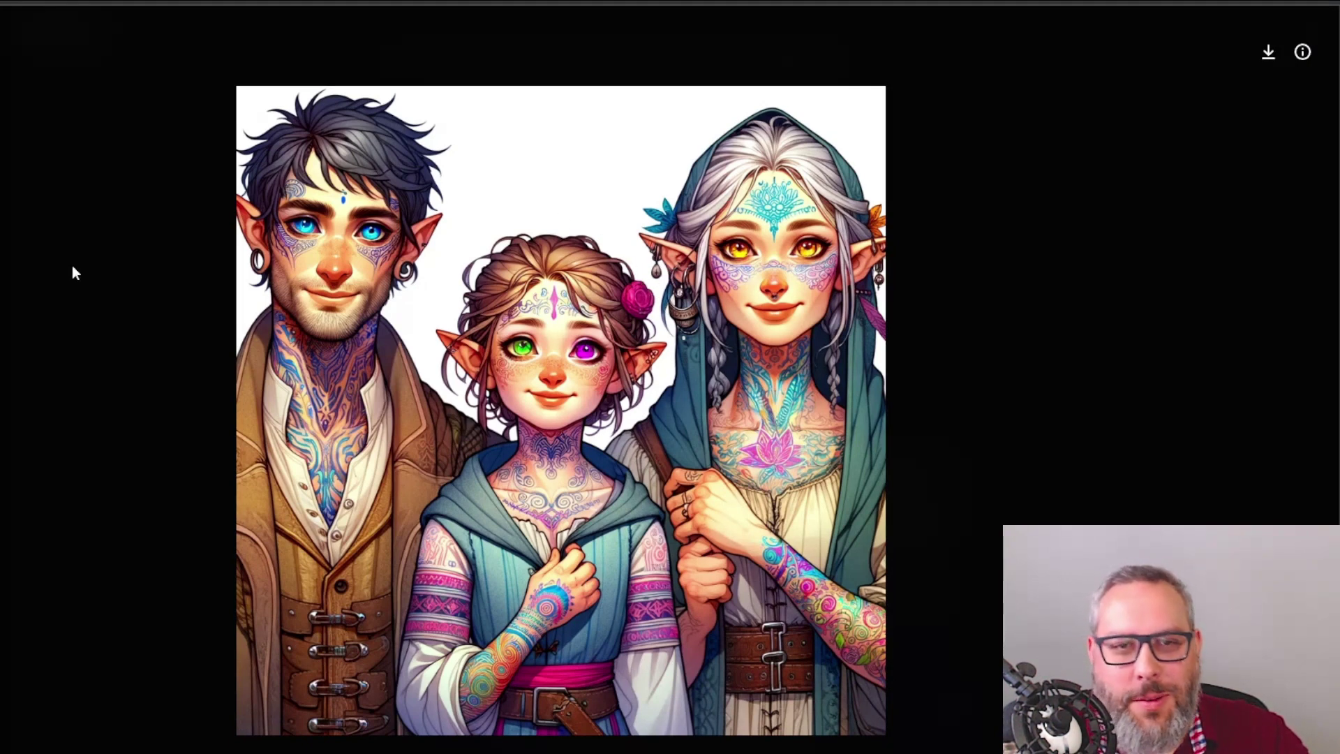
pyautogui.press('Escape')
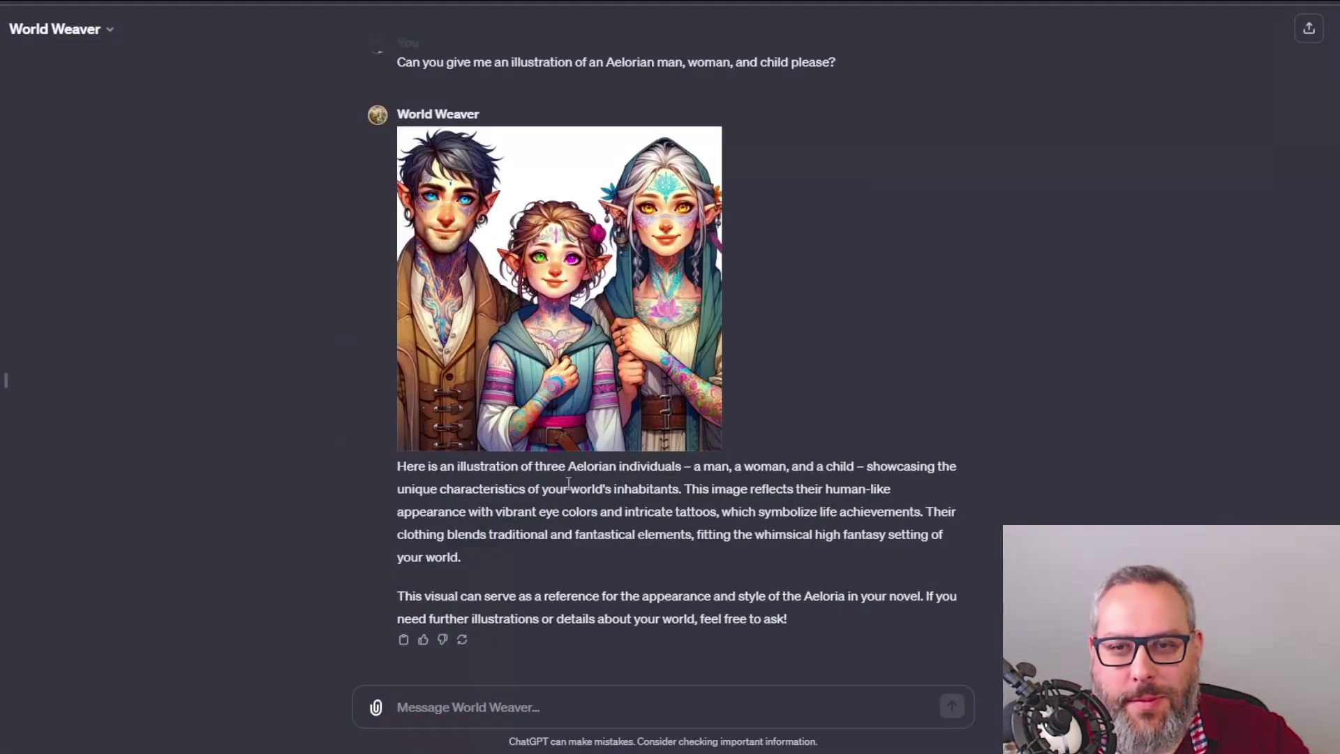
pyautogui.moveTo(399, 467); pyautogui.dragTo(564, 542)
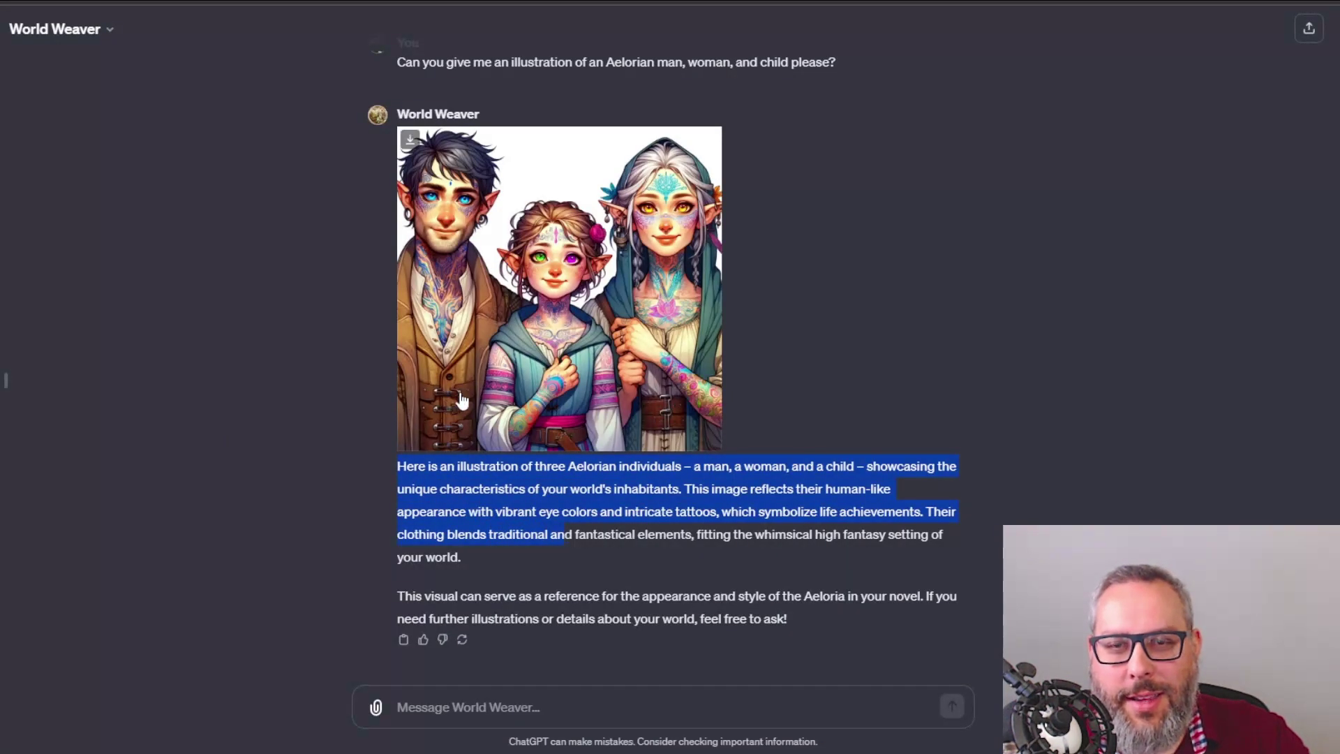
pyautogui.click(399, 403)
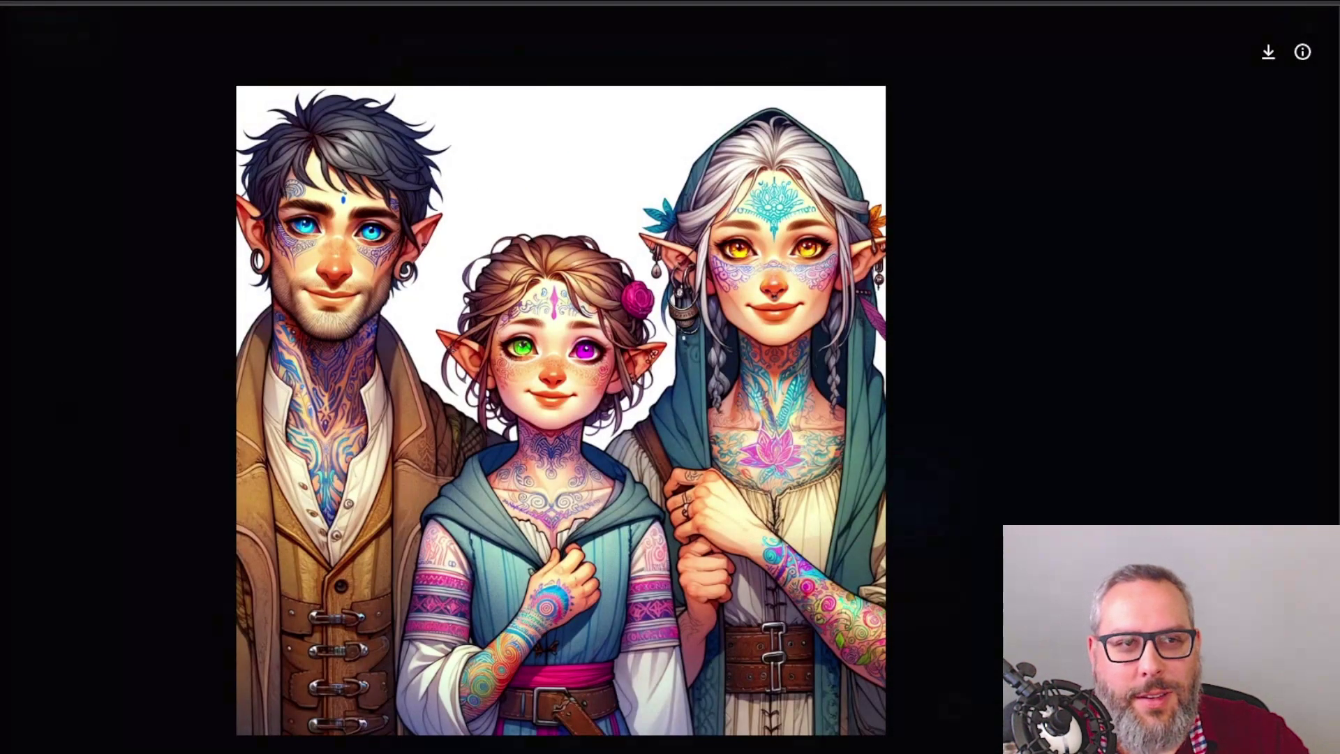
pyautogui.click(214, 328)
pyautogui.click(551, 709)
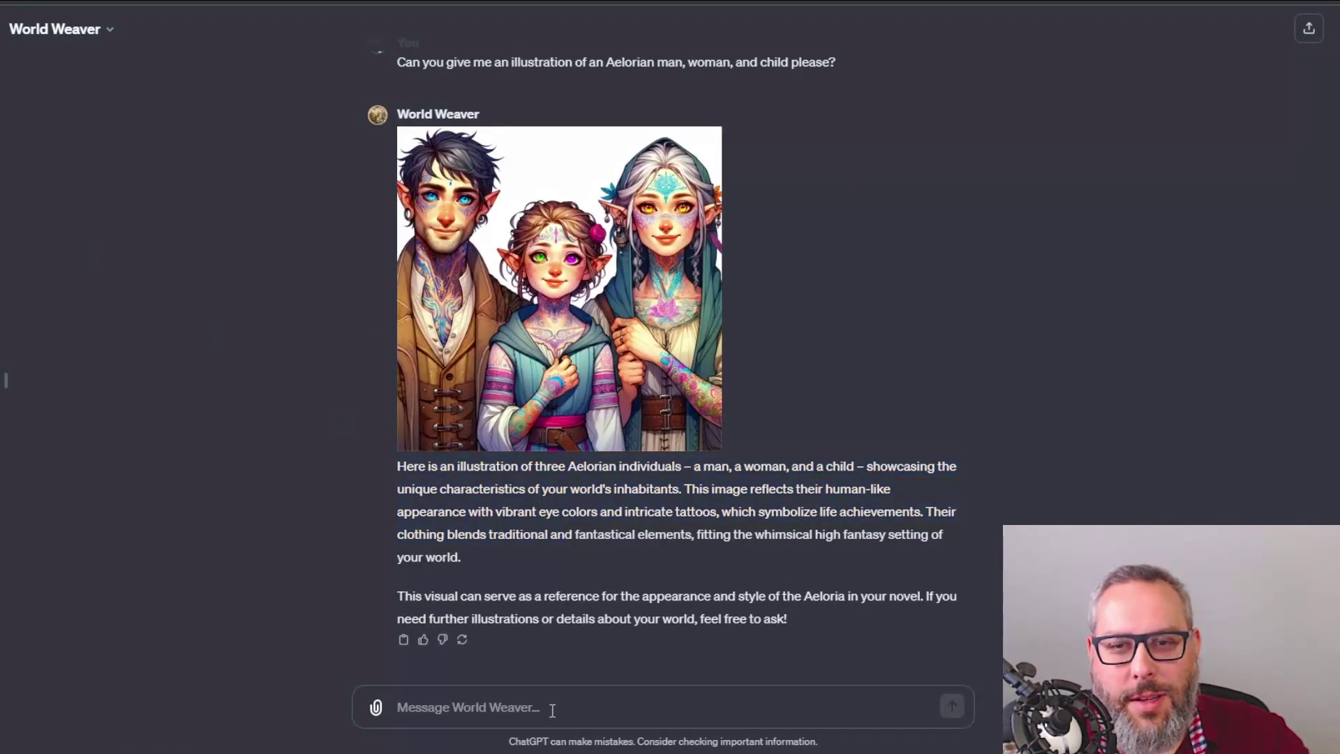
# Send World Weaver 'Lastly, can you generate an image of what a Nocturn looks like for me please'
pyautogui.write('Lastly,')
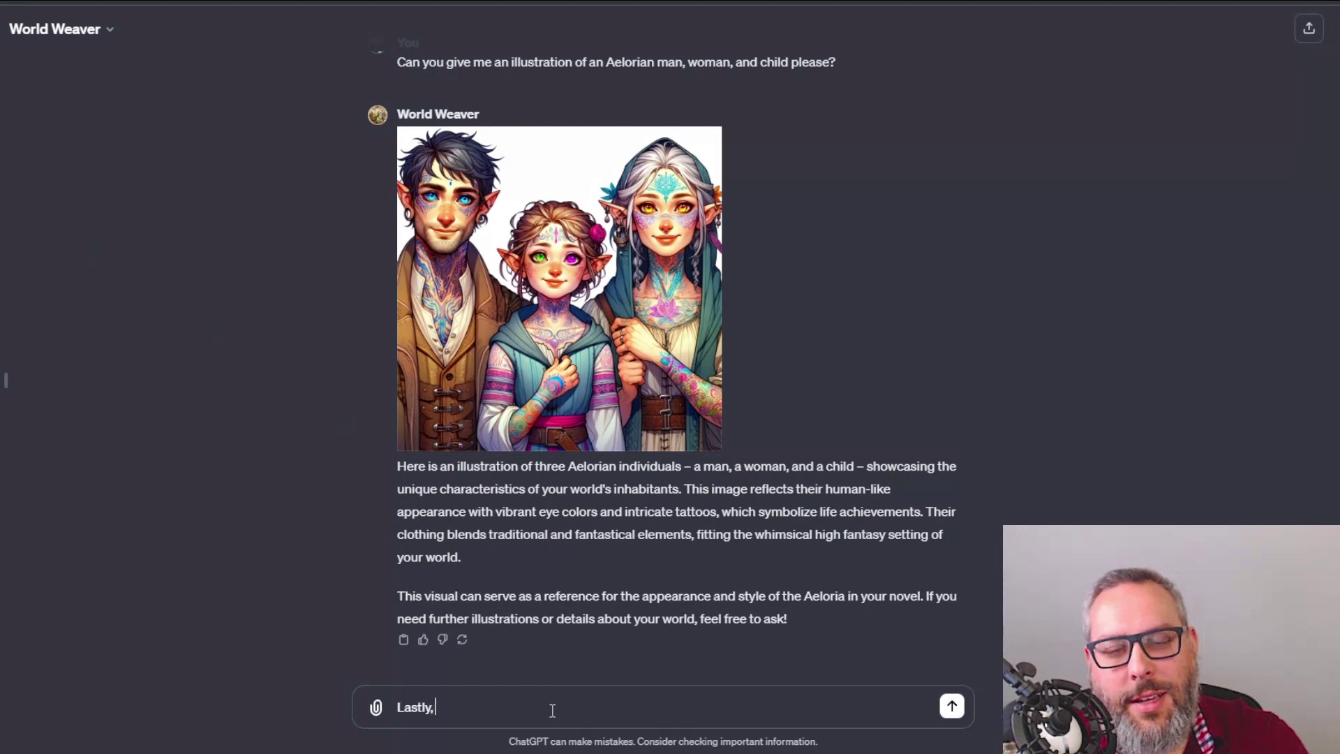
pyautogui.write(' can you generate an')
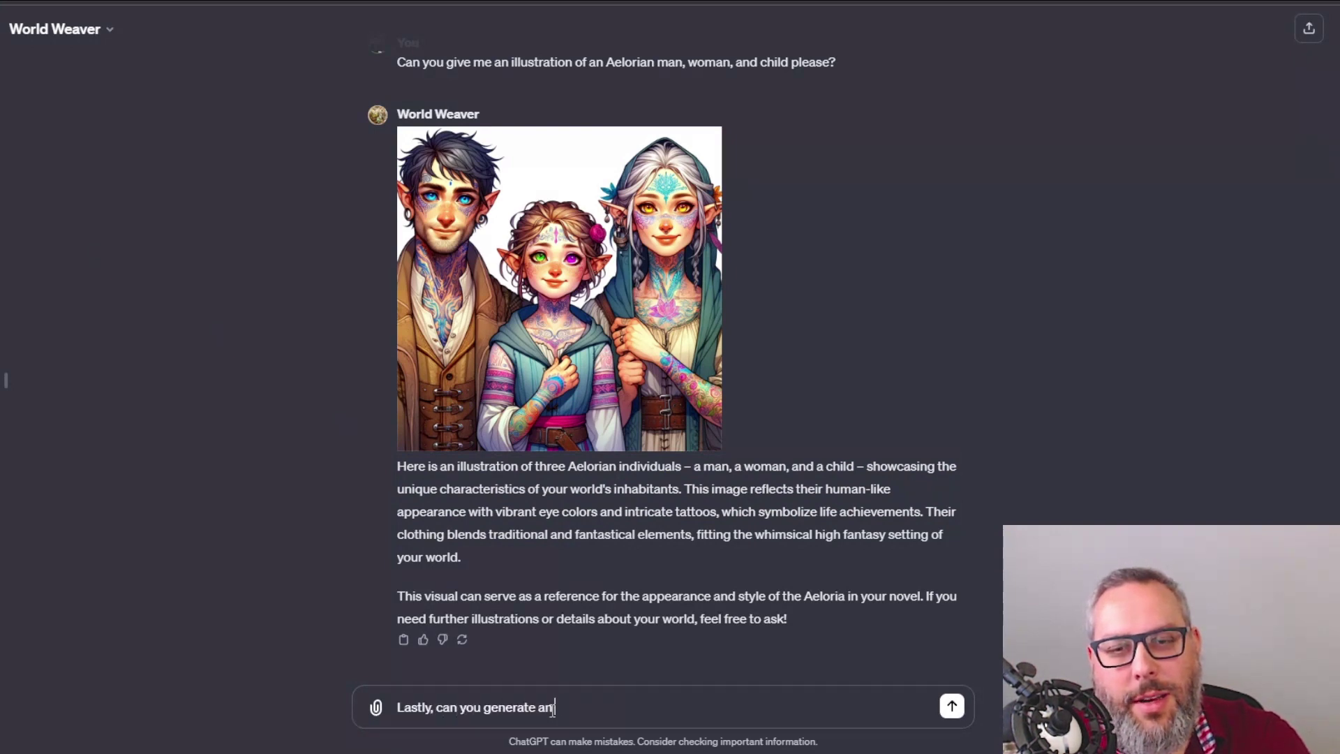
pyautogui.write(' image of t')
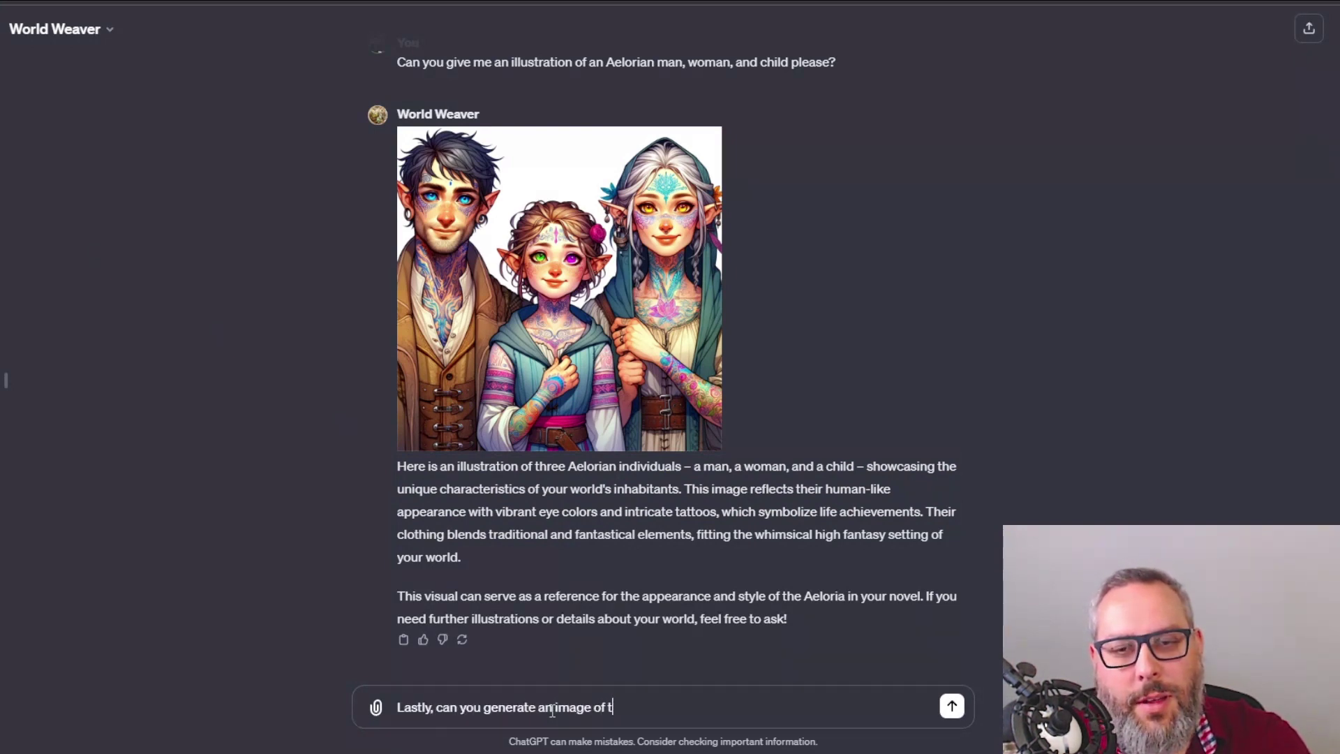
pyautogui.press('BackSpace')
pyautogui.write('what a Nocturn ')
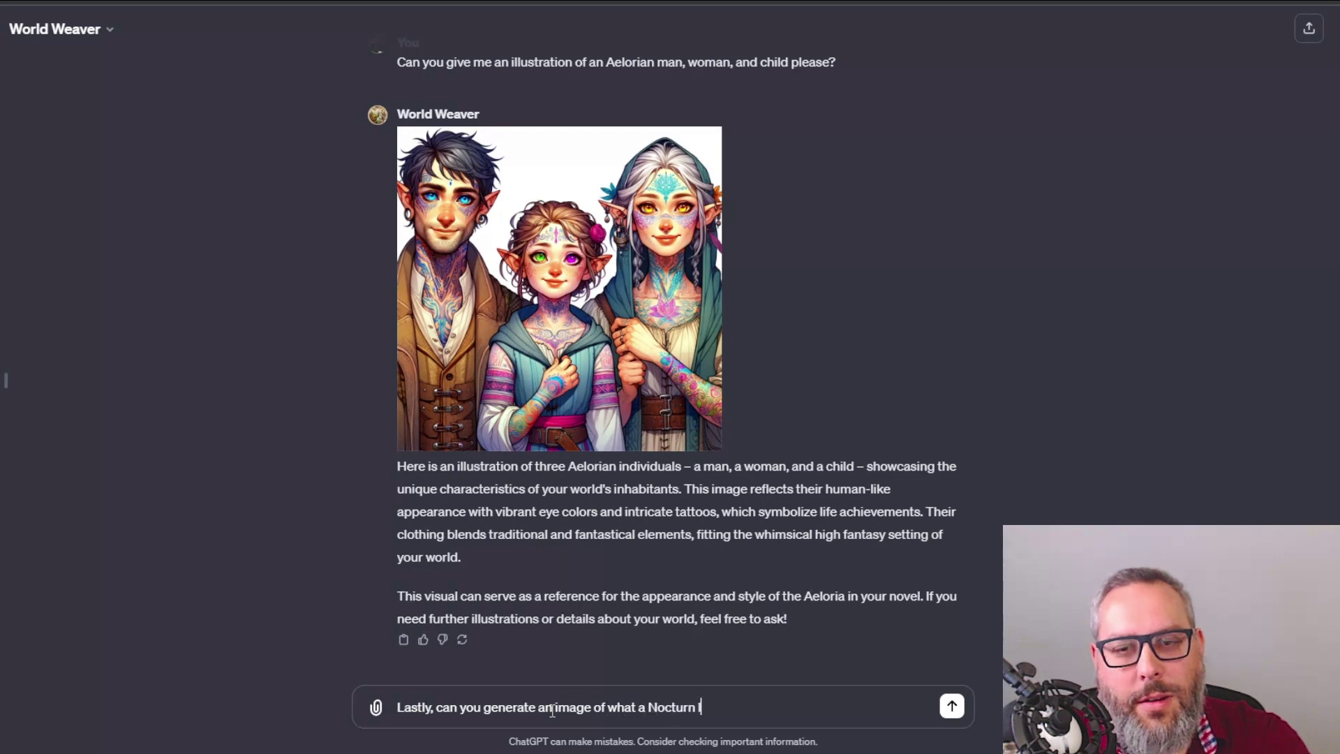
pyautogui.write('looks like for me please')
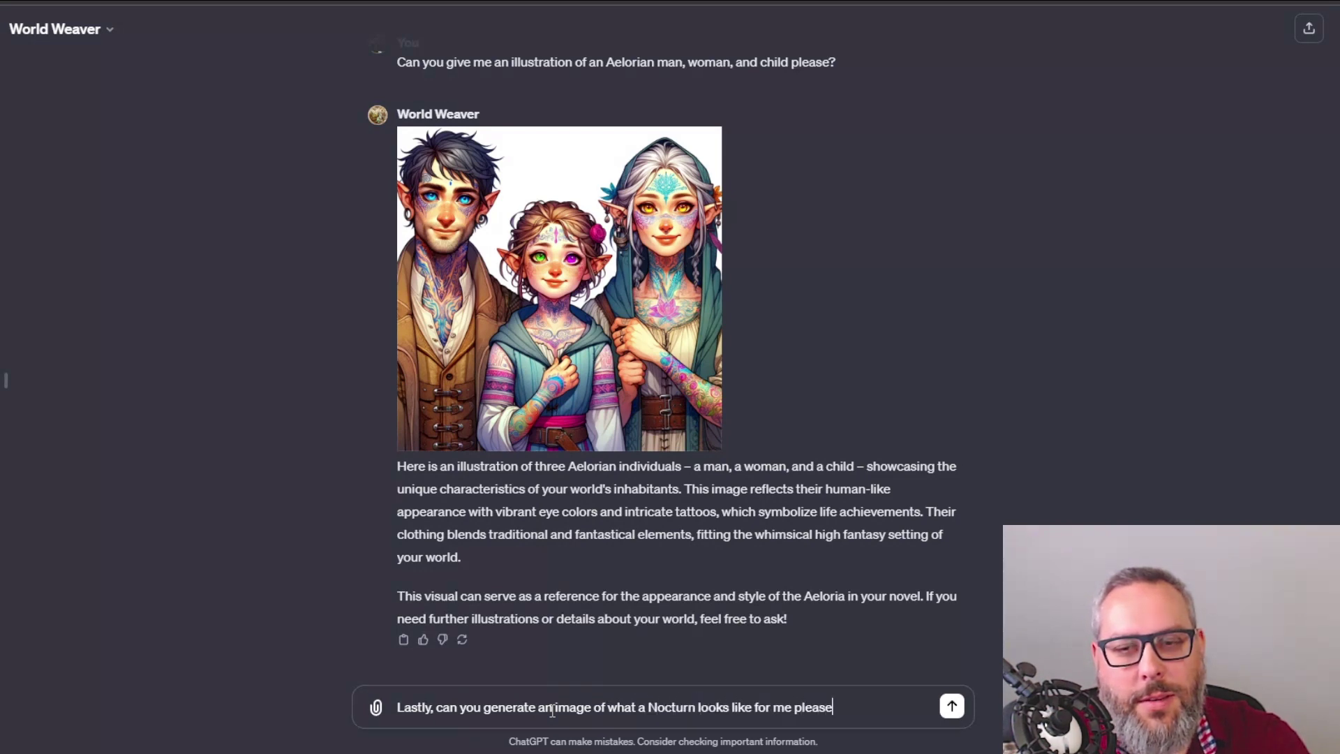
pyautogui.press('Return')
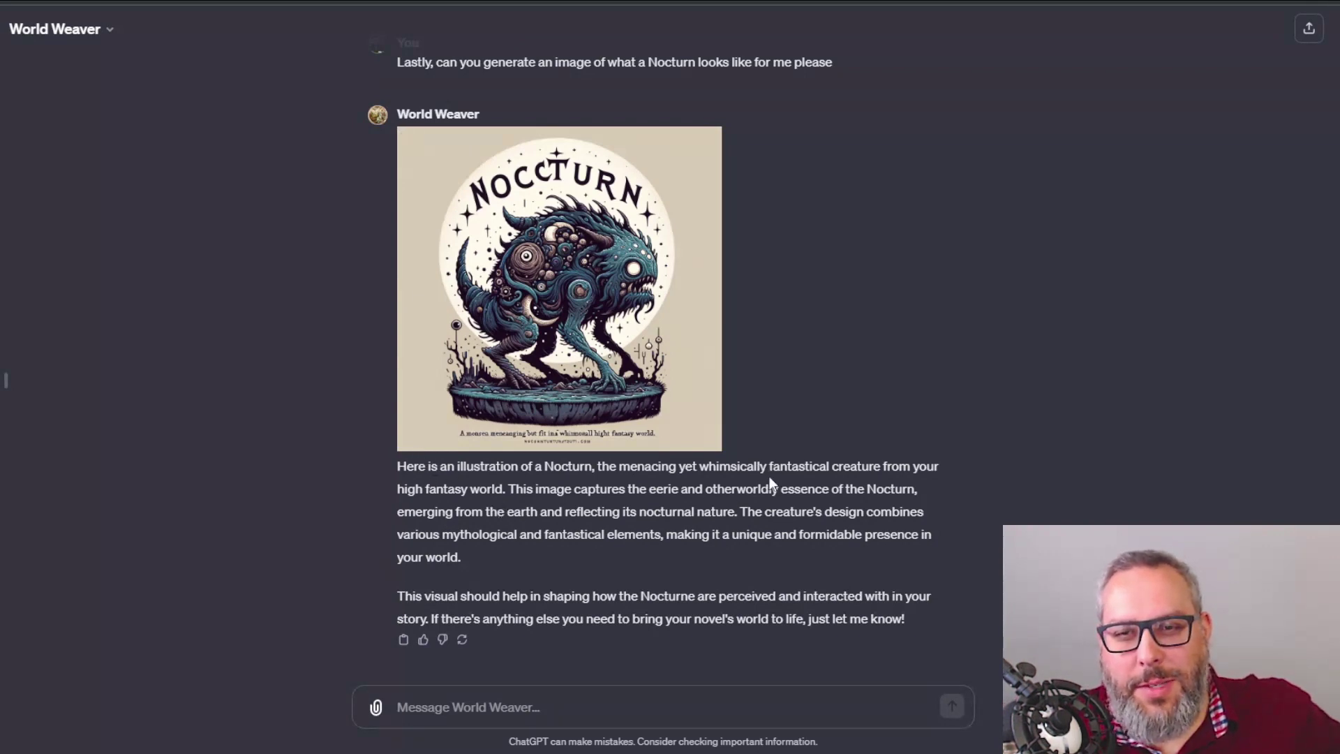
pyautogui.click(527, 300)
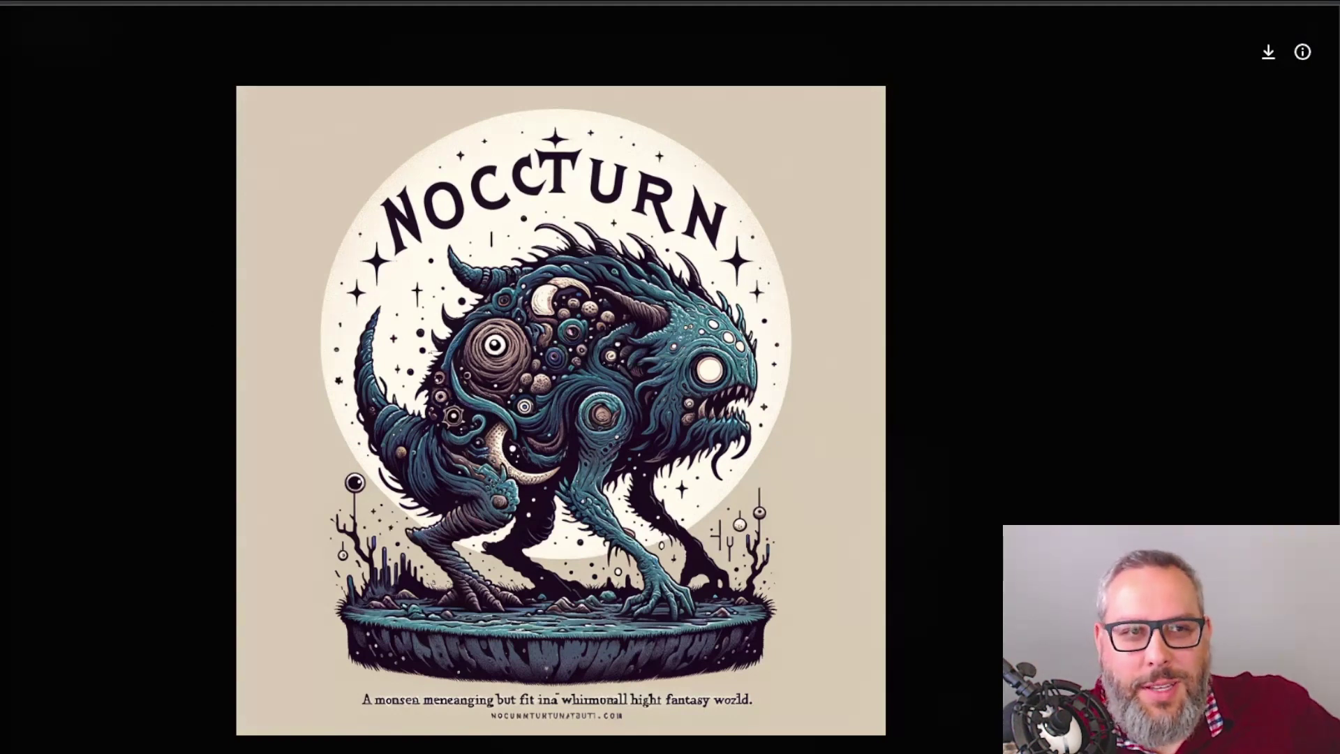
pyautogui.press('Escape')
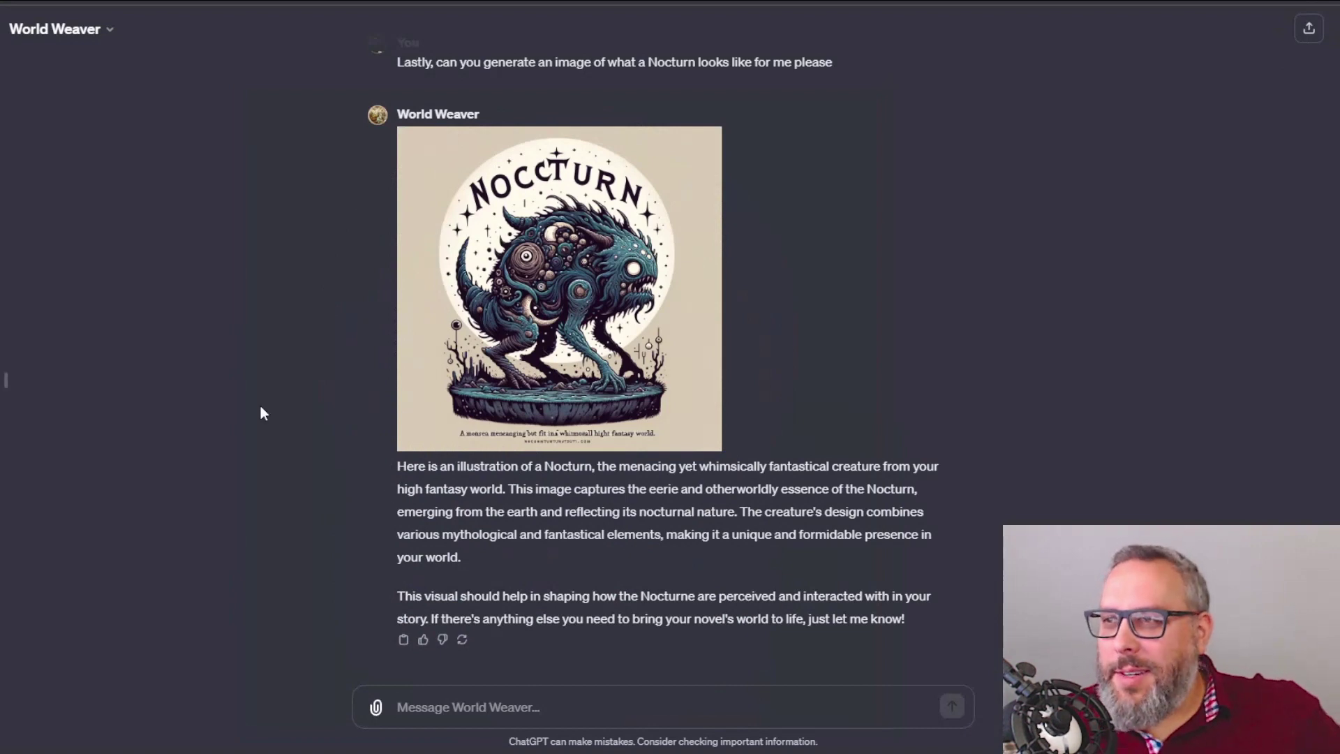